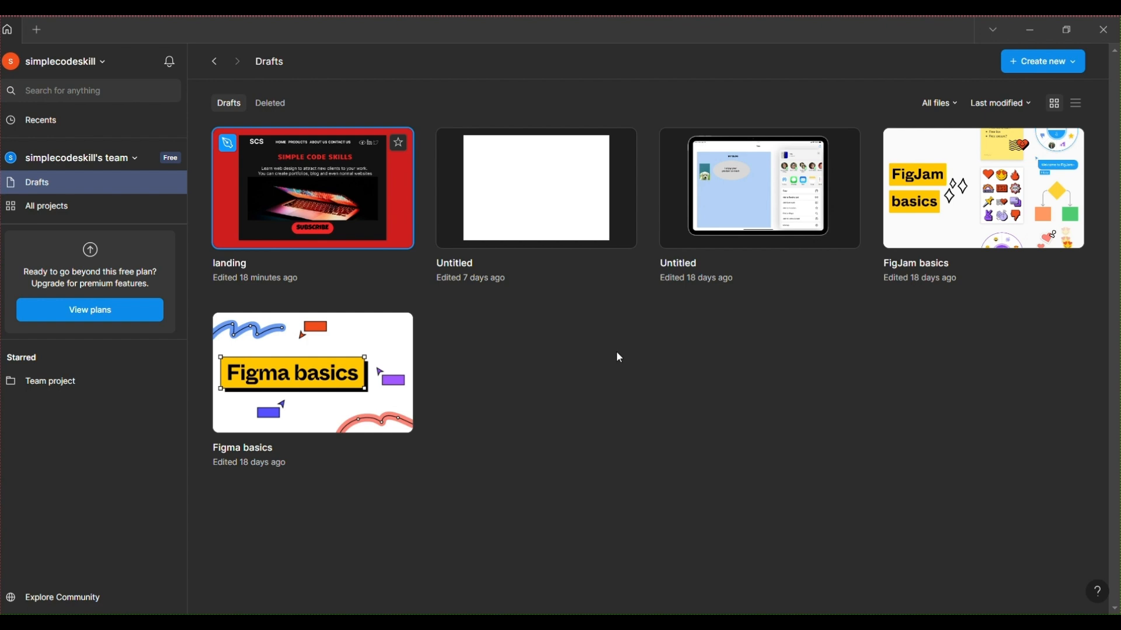
Create a new design file and rename its first page to Landing
click(1026, 65)
click(1026, 95)
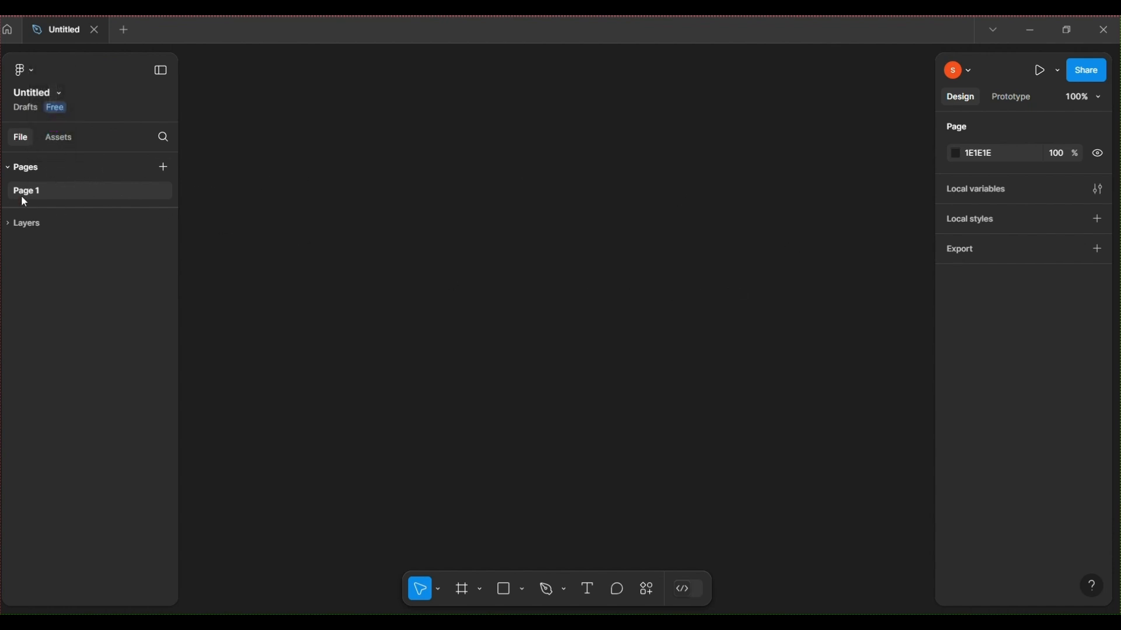
double_click(52, 195)
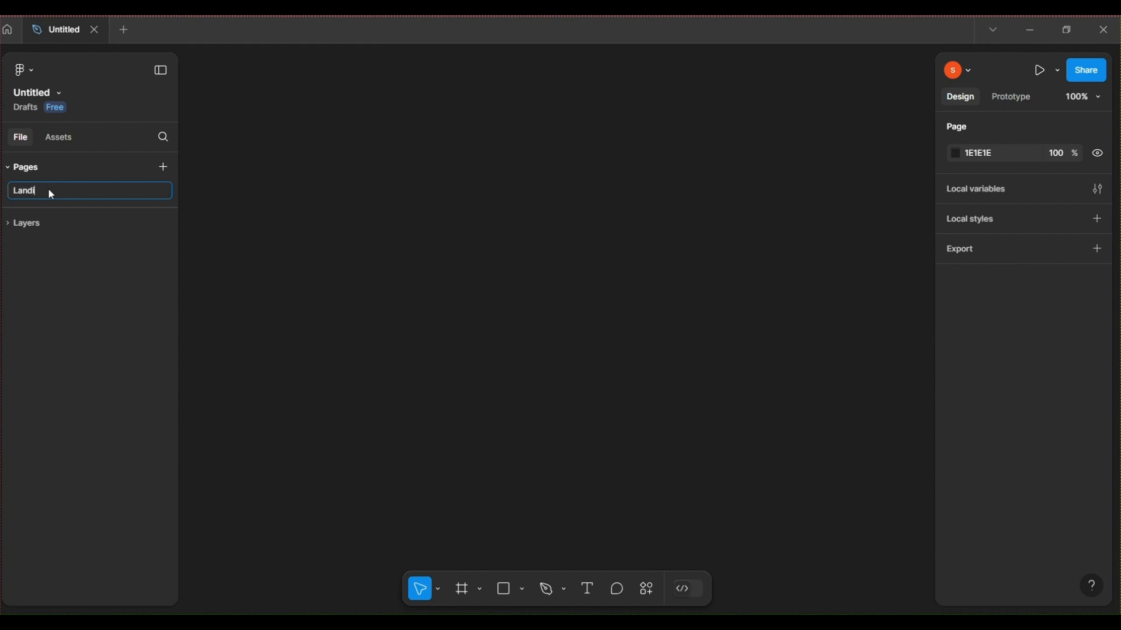
key(Return)
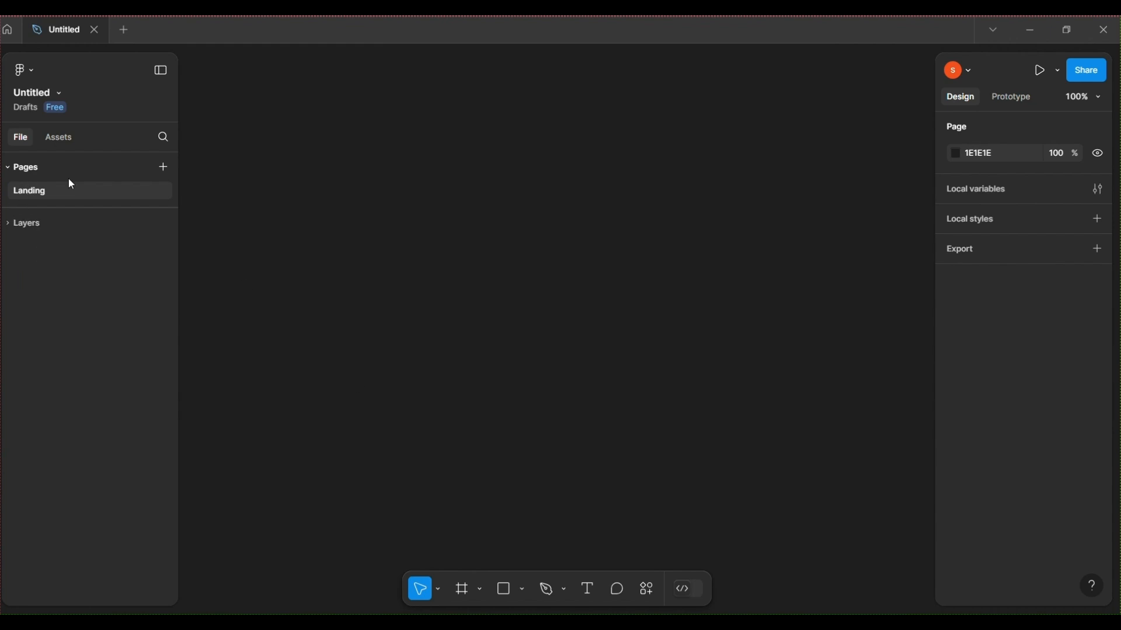
click(32, 170)
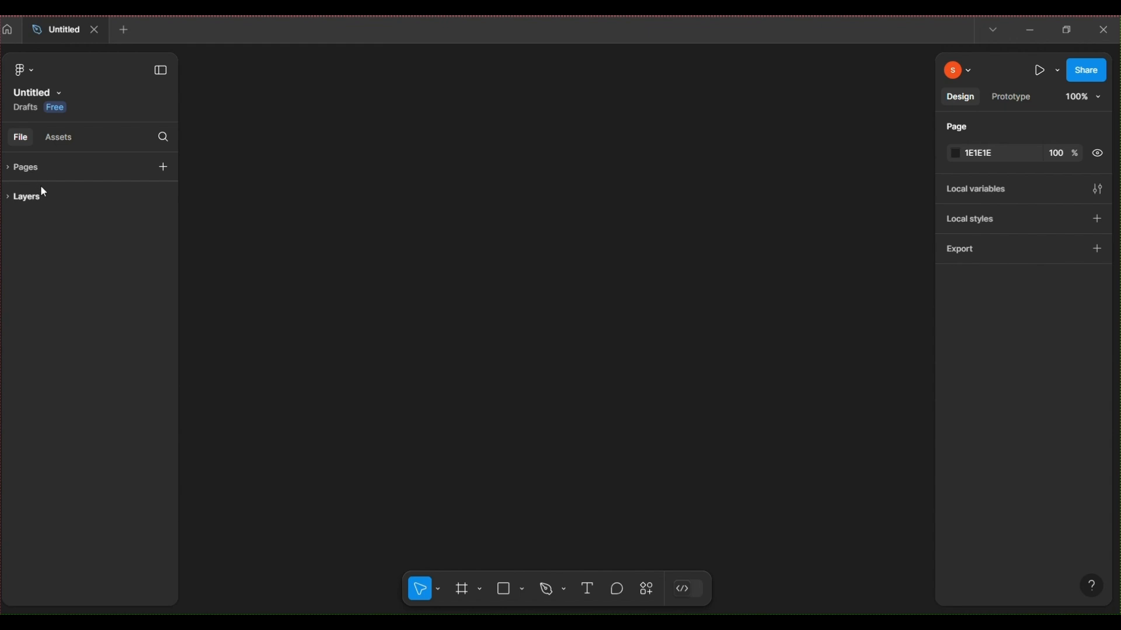
click(29, 170)
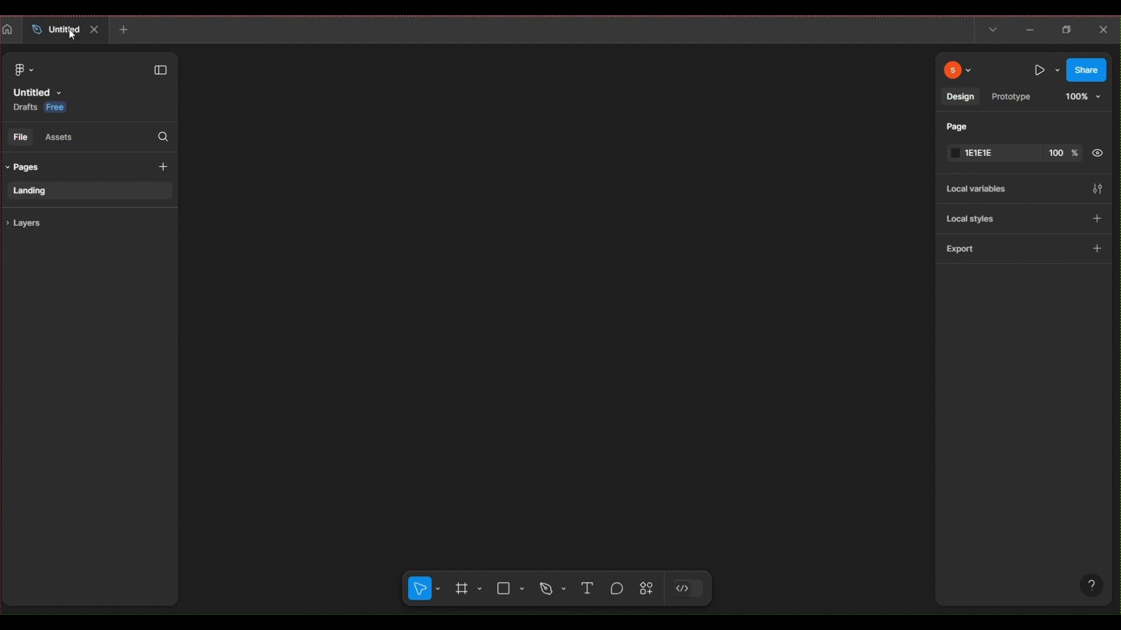
Rename the design file to Home
double_click(44, 91)
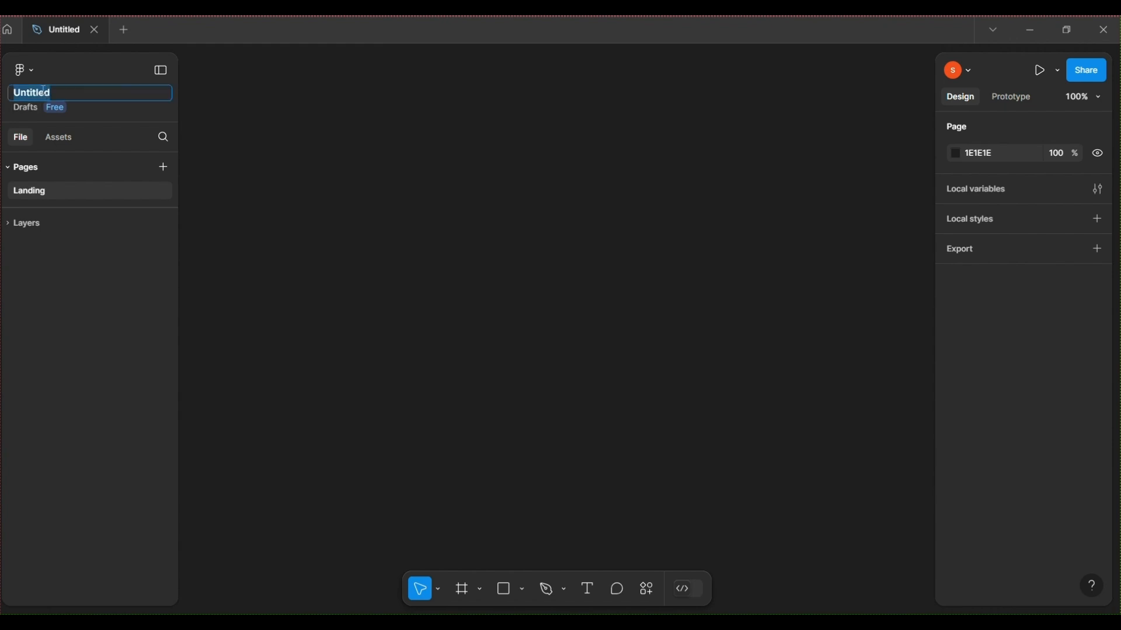
key(BackSpace)
text(lan)
text(ding)
text( p)
key(BackSpace)
key(BackSpace)
key(BackSpace)
key(BackSpace)
key(BackSpace)
key(BackSpace)
key(BackSpace)
key(BackSpace)
key(BackSpace)
text(Home pa)
key(BackSpace)
key(BackSpace)
key(Return)
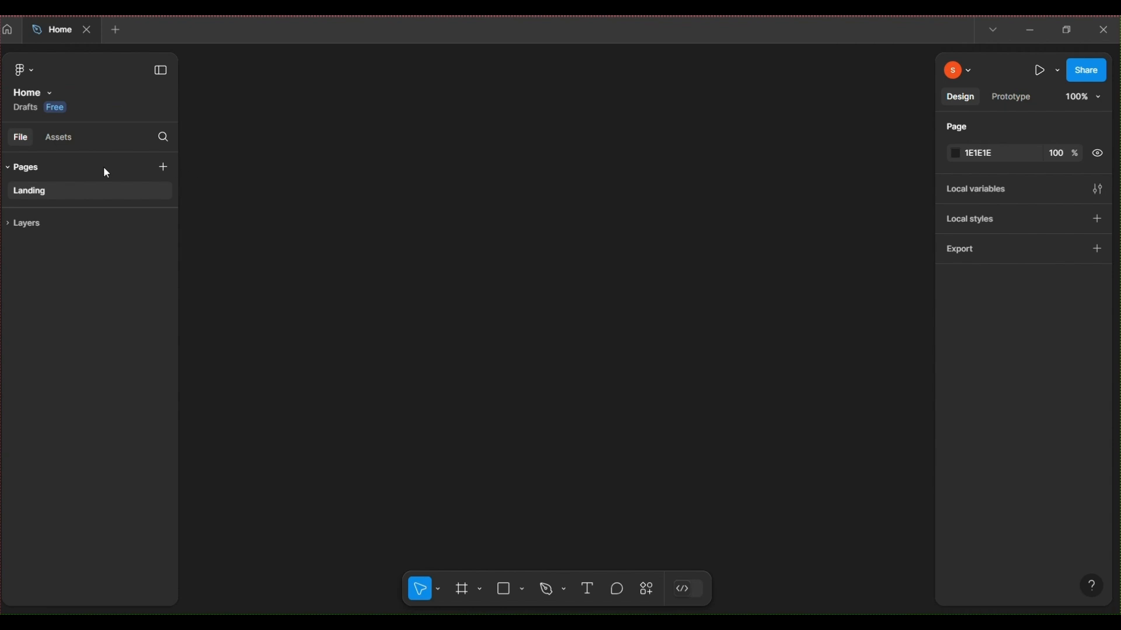
click(26, 169)
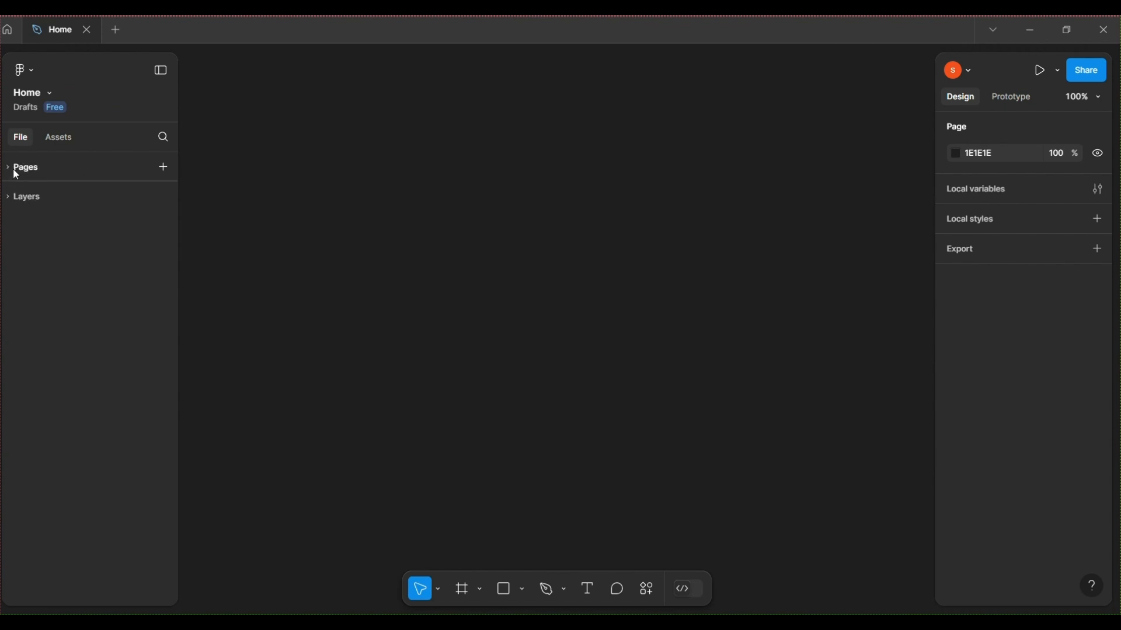
click(15, 171)
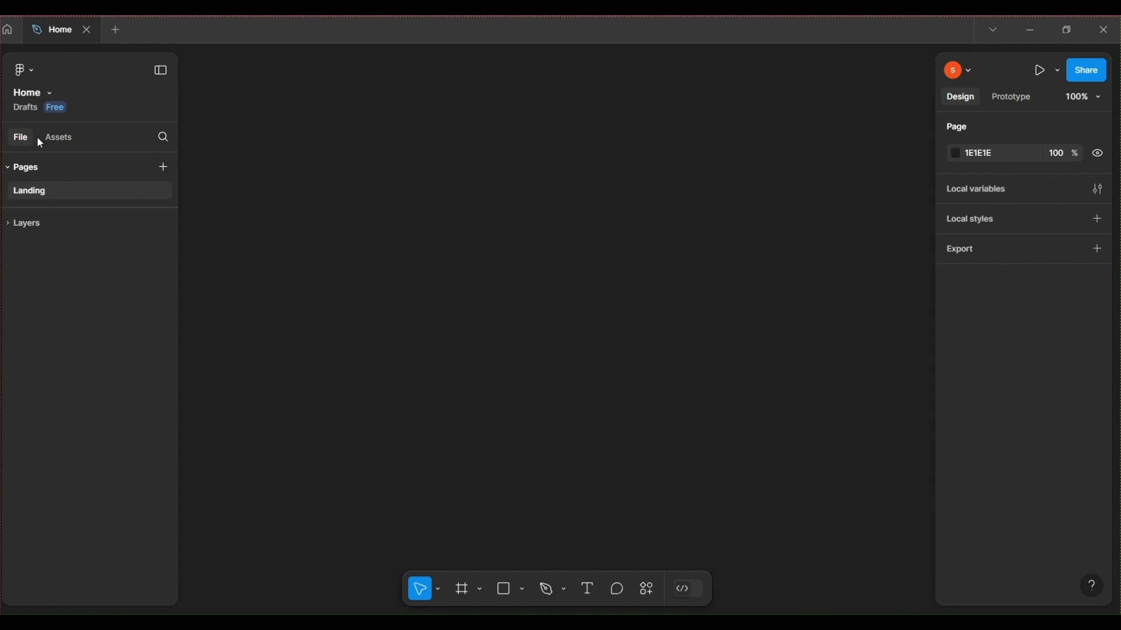
click(14, 171)
click(34, 168)
Draw a frame about 768 × 515 on the empty canvas
click(464, 590)
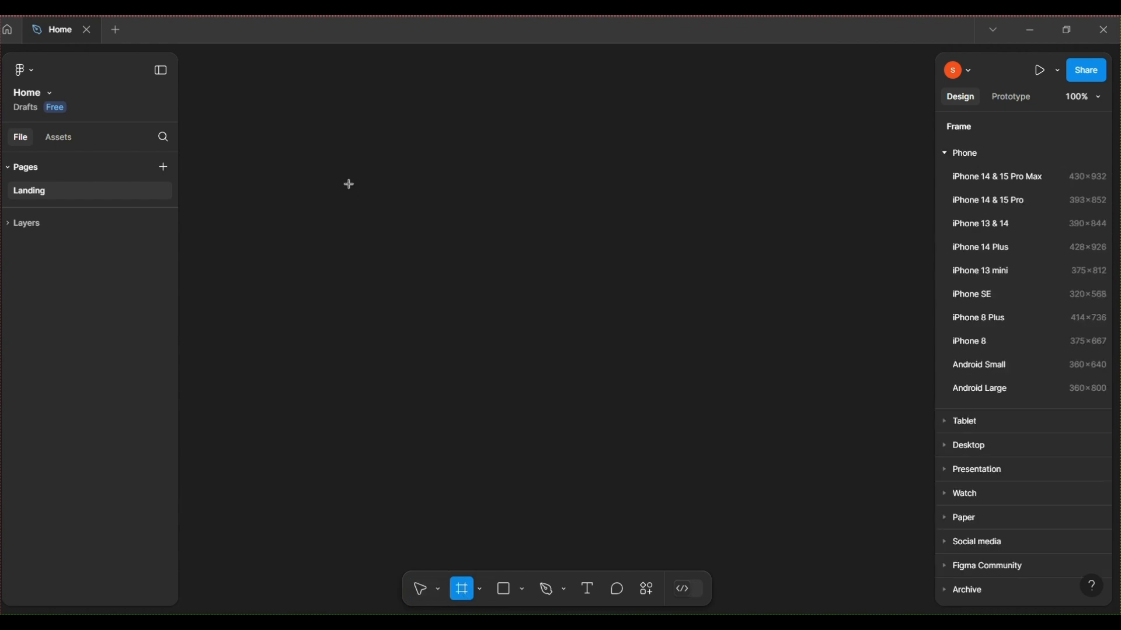
drag(301, 128, 867, 505)
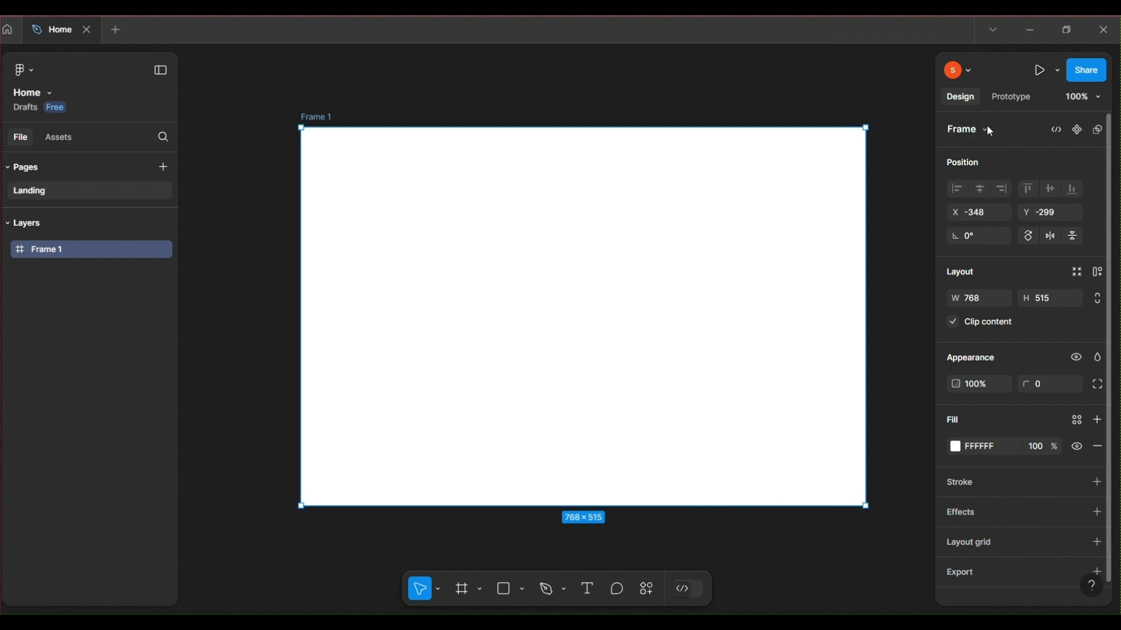
click(986, 214)
click(1079, 211)
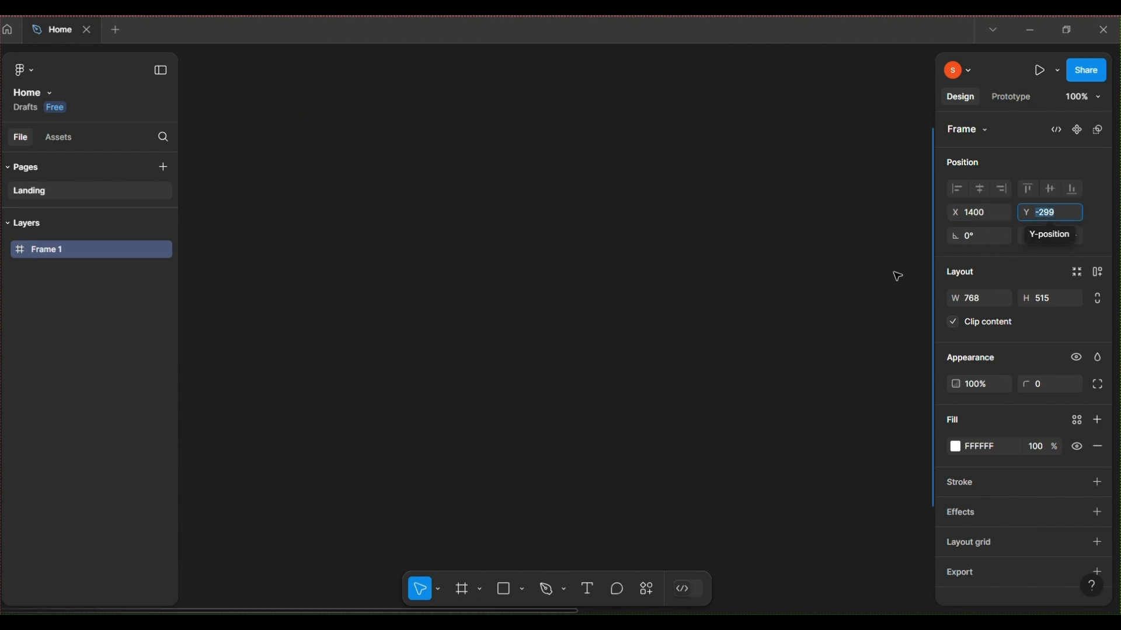
text(1)
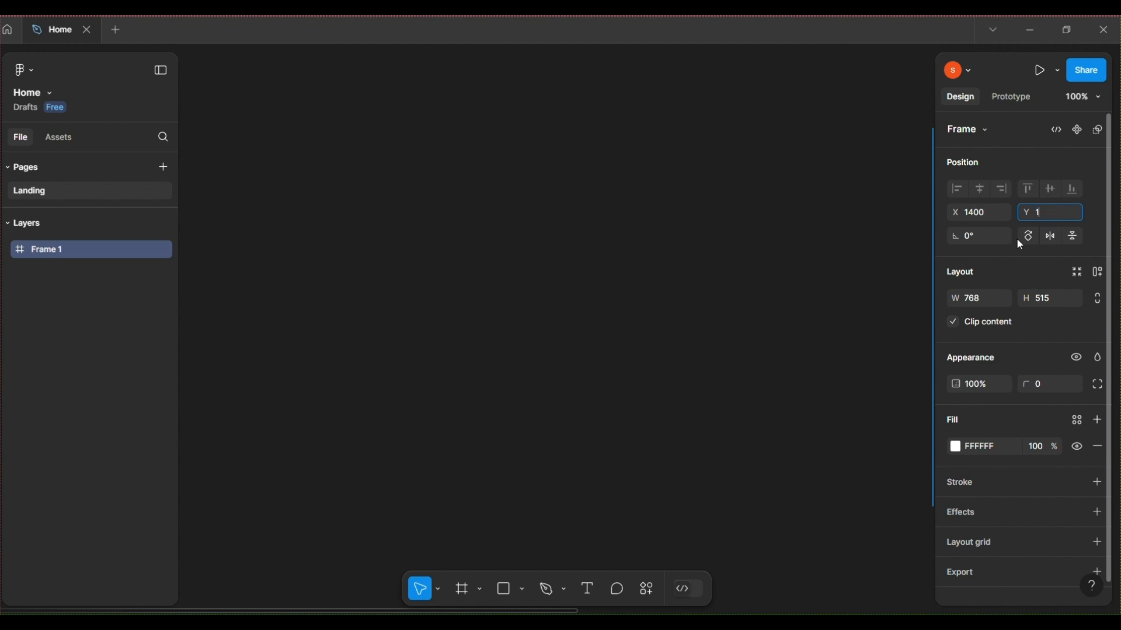
text(400)
key(BackSpace)
key(BackSpace)
text(000)
key(Return)
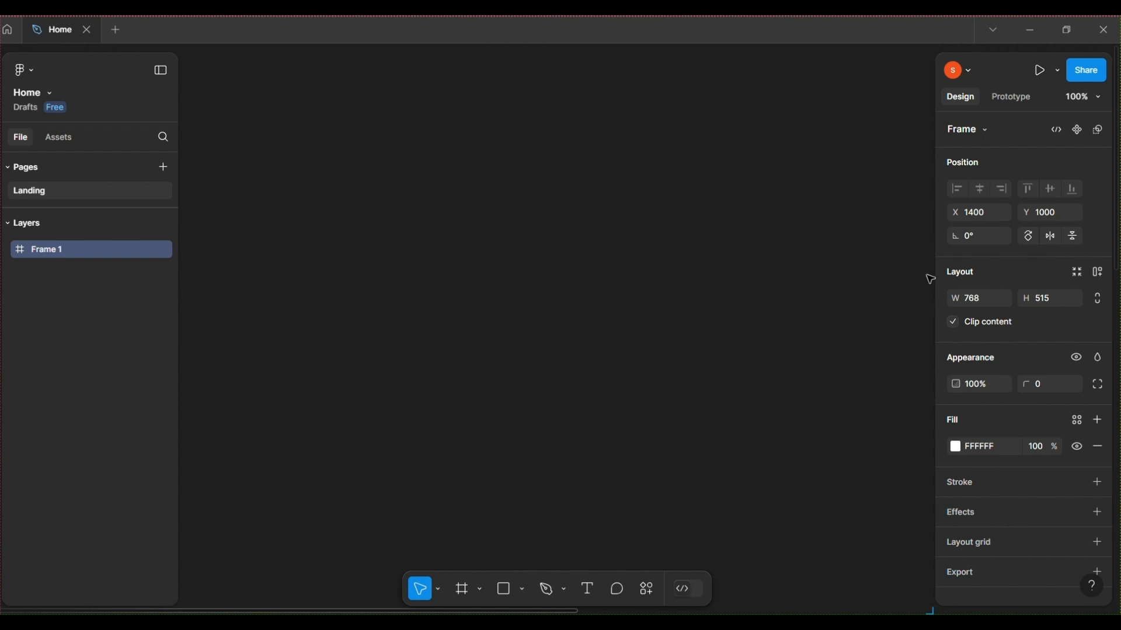
key(ctrl+z)
key(ctrl+z)
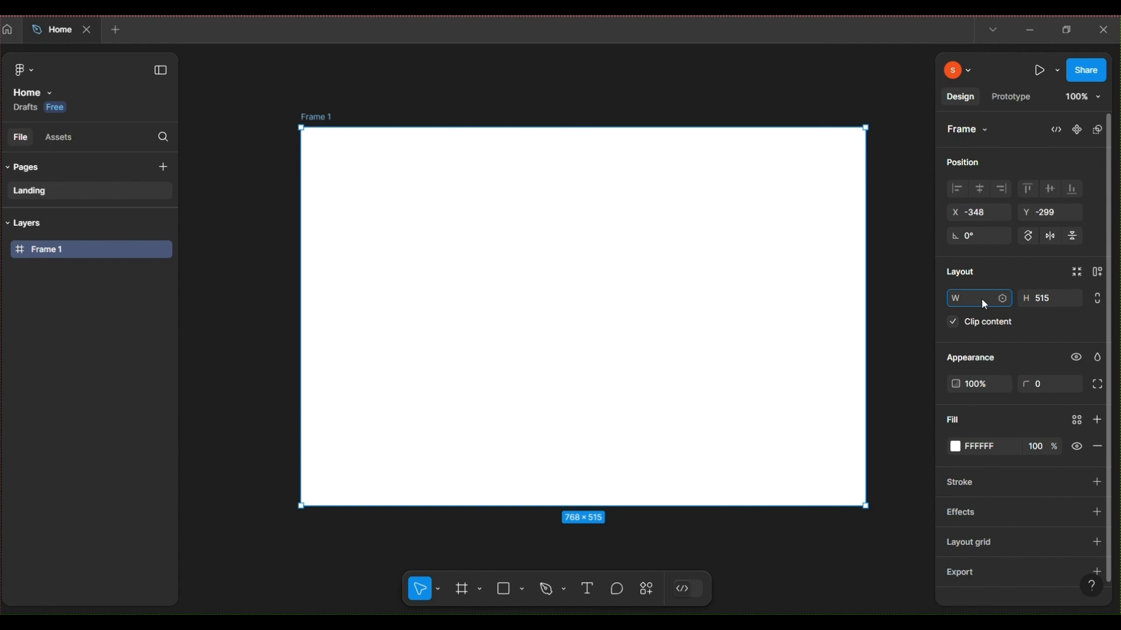
Set the frame's width to 1500 and height to 1200, and turn off Clip content
text(1500)
click(1063, 302)
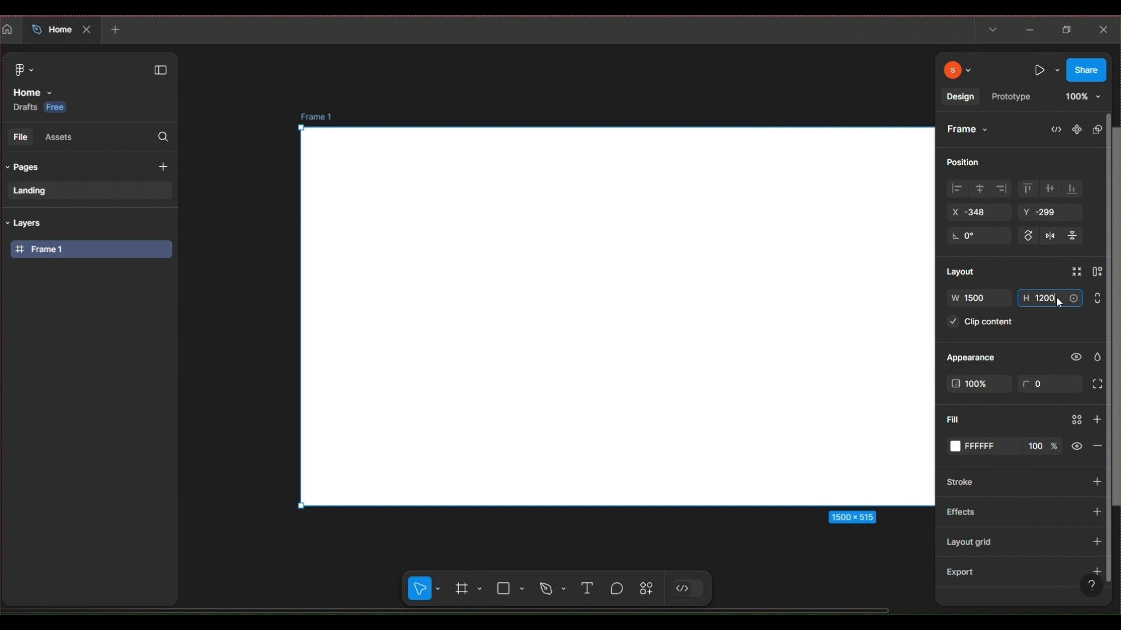
click(1049, 327)
Move the frame up and to the left on the canvas to about X -772, Y -581
scroll(707, 470, down, 2)
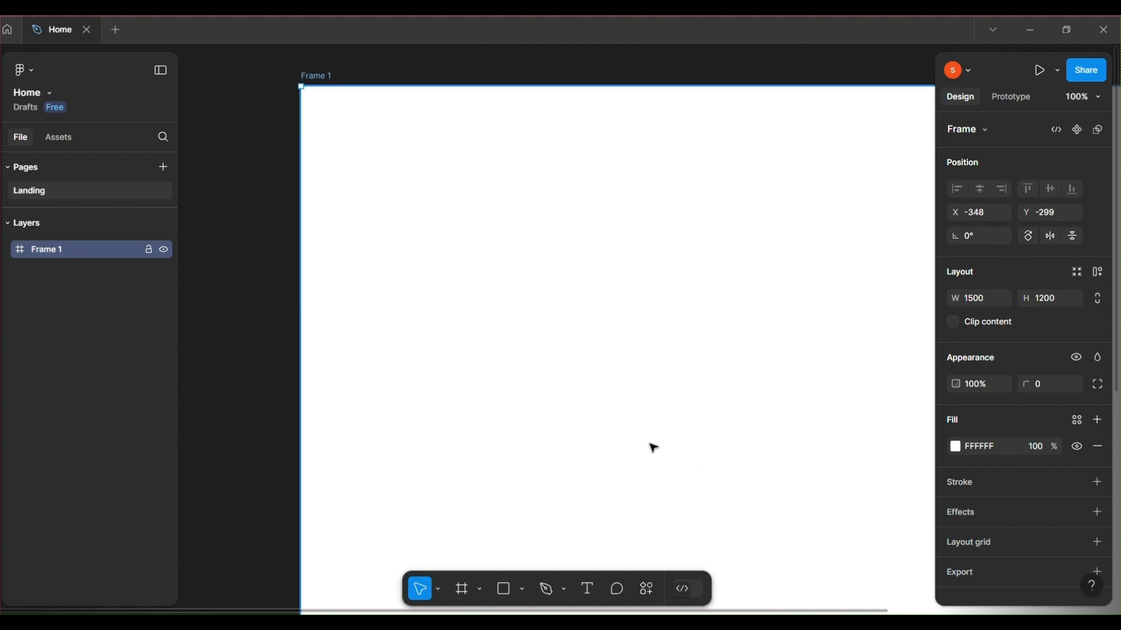
key(minus)
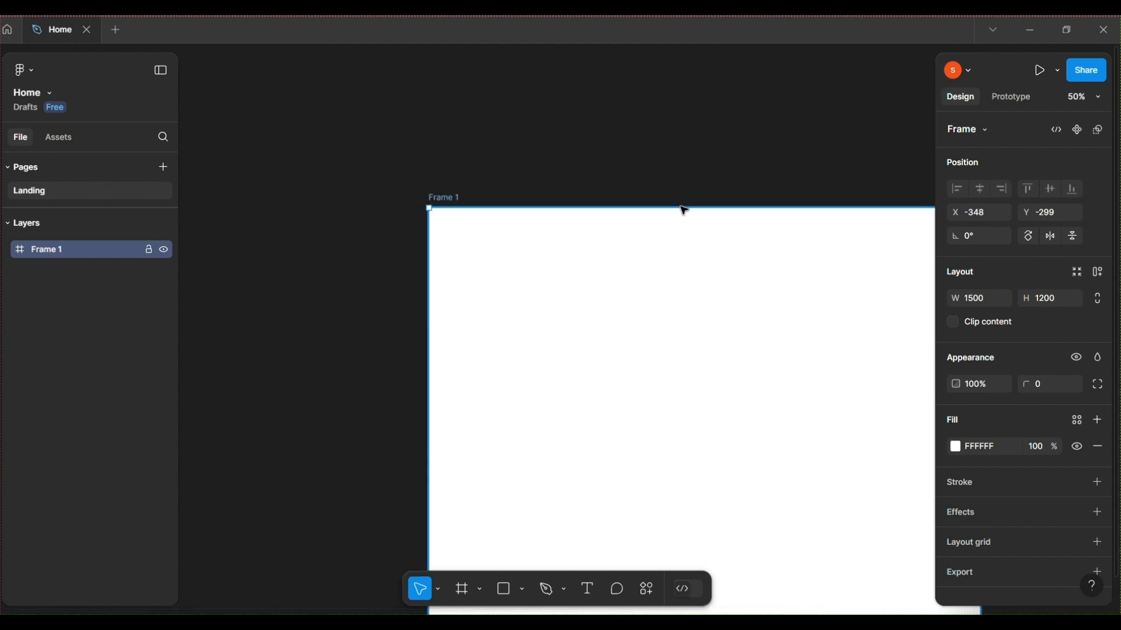
drag(733, 238, 581, 137)
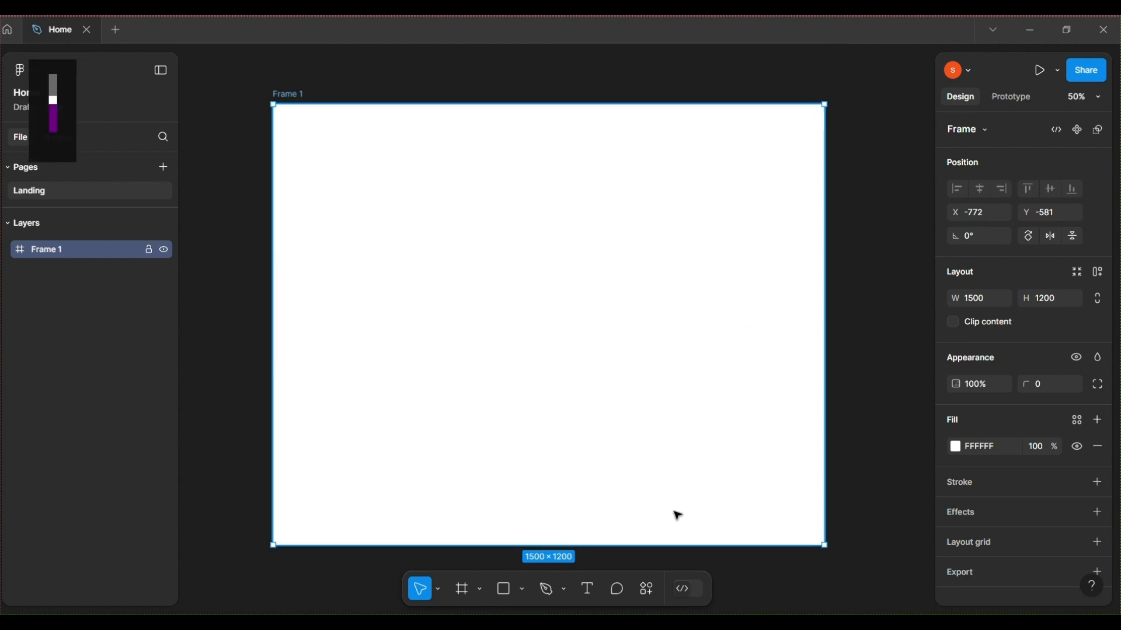
Rename the frame layer to main
double_click(70, 250)
key(BackSpace)
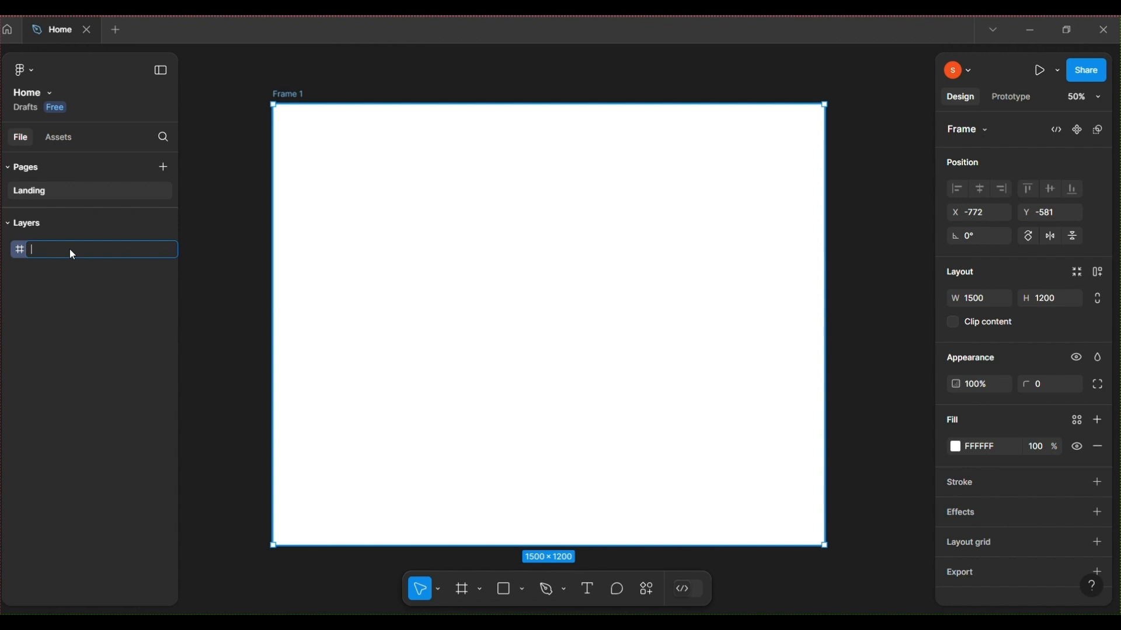
text(main)
key(Return)
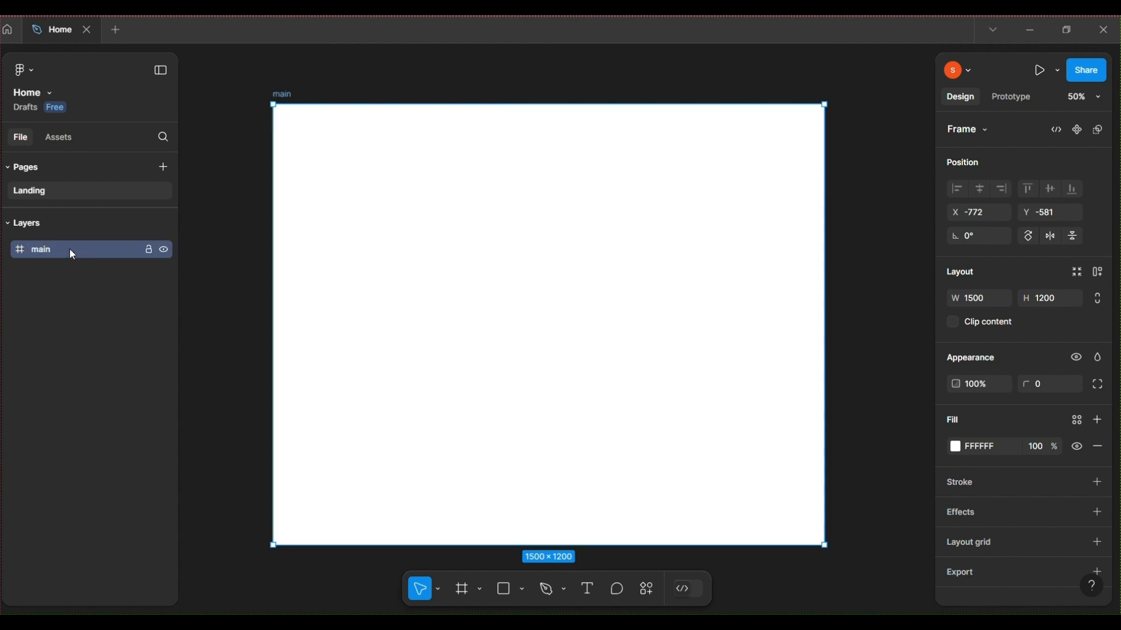
Draw a rectangle about 558 × 410 inside the main frame
click(881, 279)
click(724, 248)
click(510, 591)
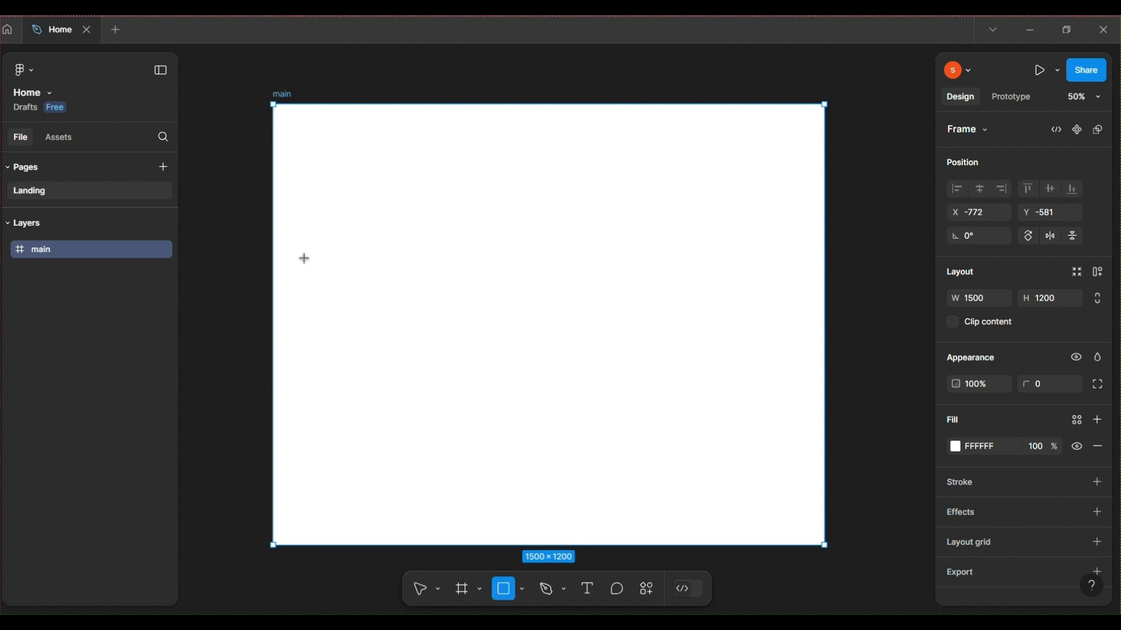
drag(407, 227, 612, 378)
Resize the rectangle to 1500 × 1200 and align it to the main frame's left and top edges
click(991, 299)
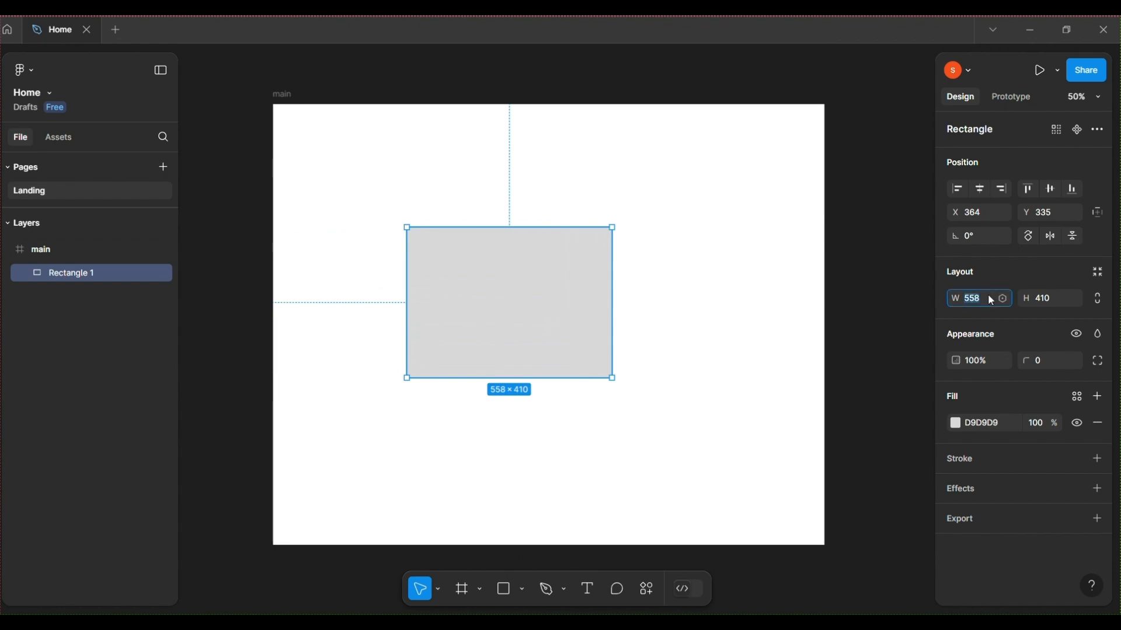
text(1500)
key(Tab)
text(12)
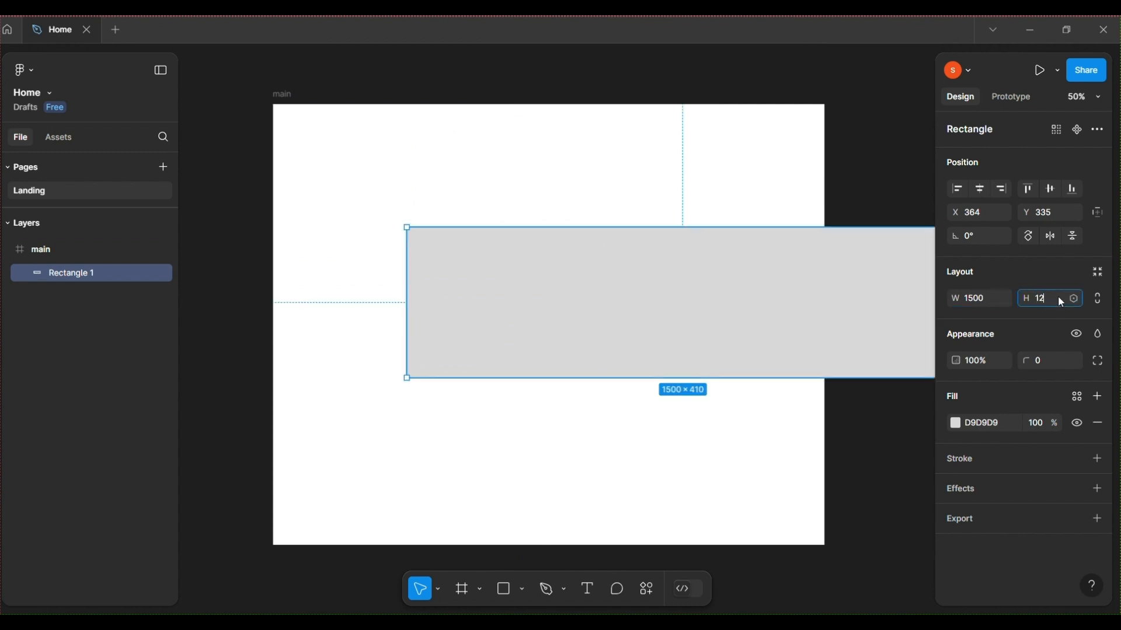
text(00)
key(Return)
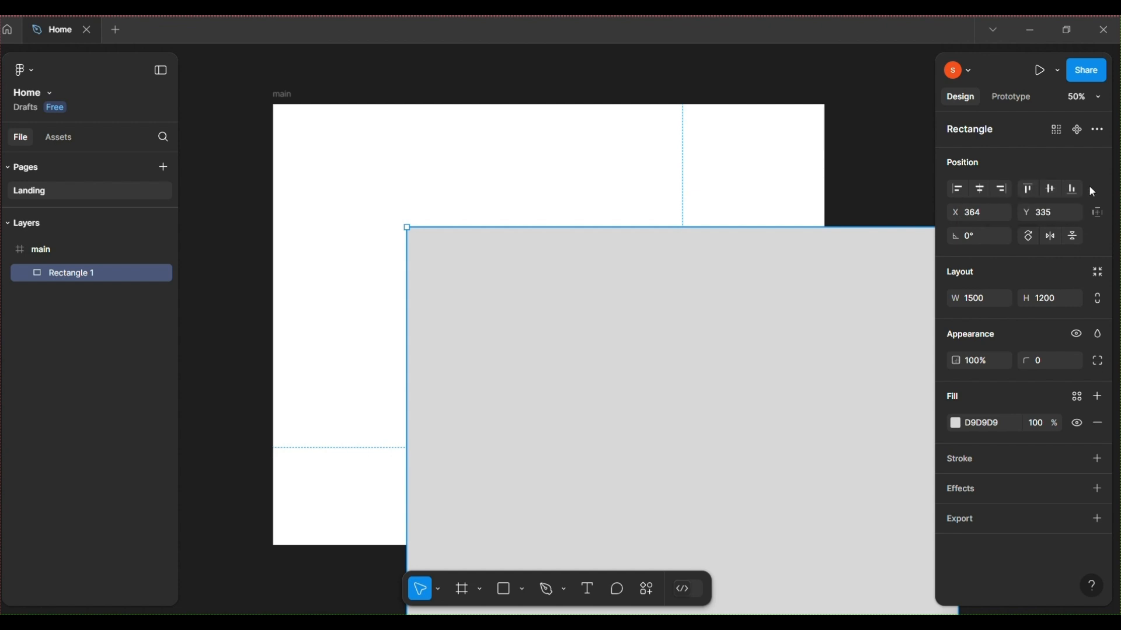
click(960, 192)
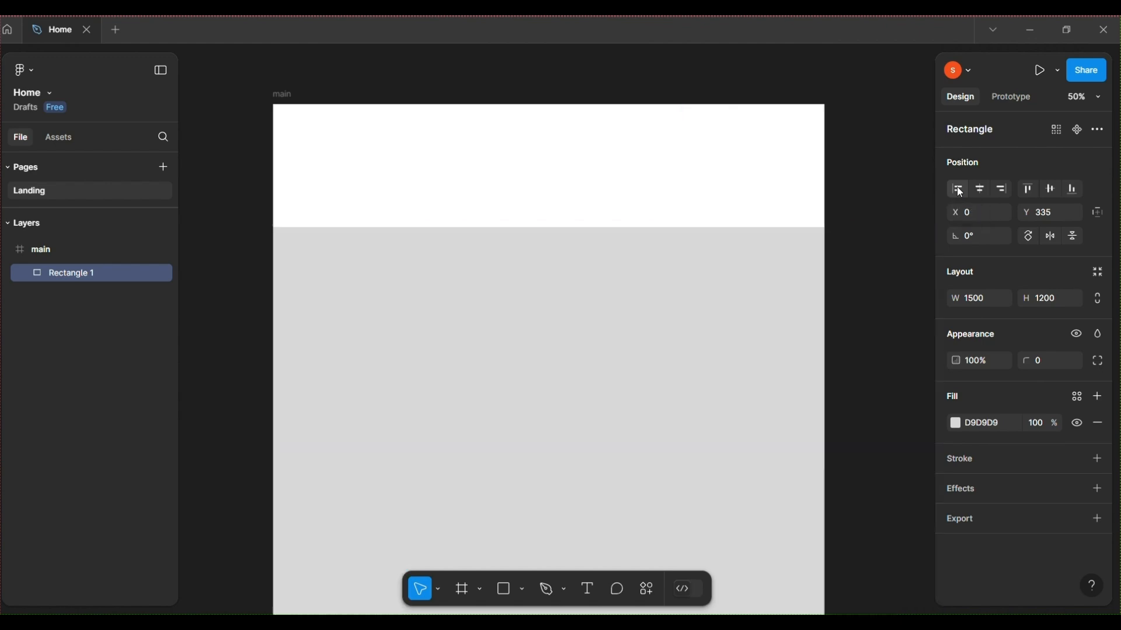
click(1024, 190)
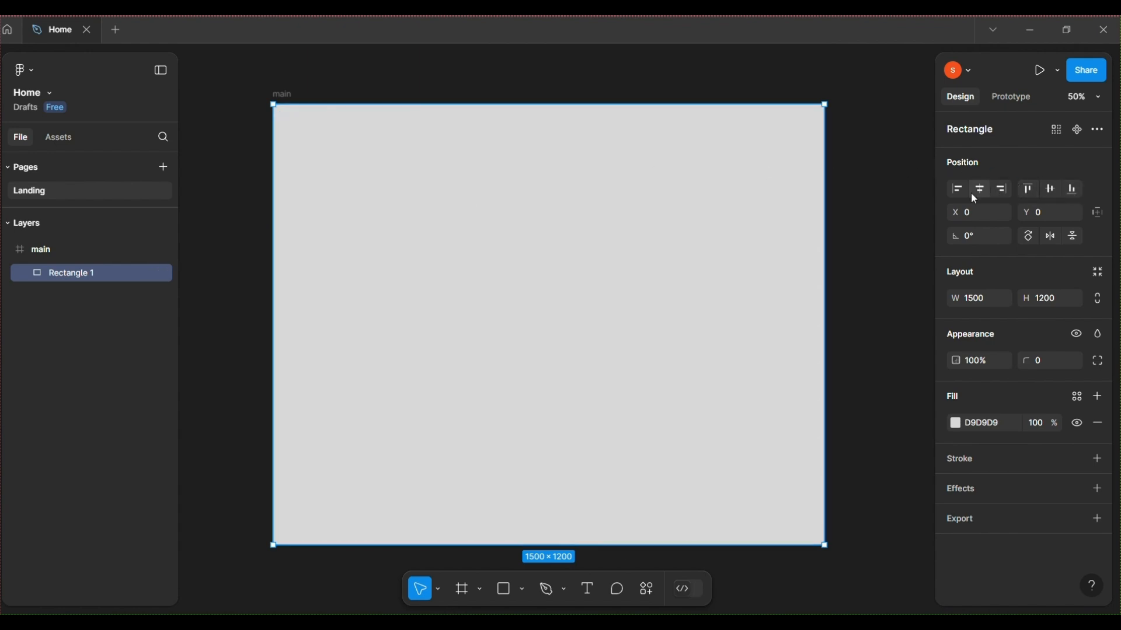
Rename the rectangle layer to main rectangle and lock it
double_click(103, 275)
text(main r)
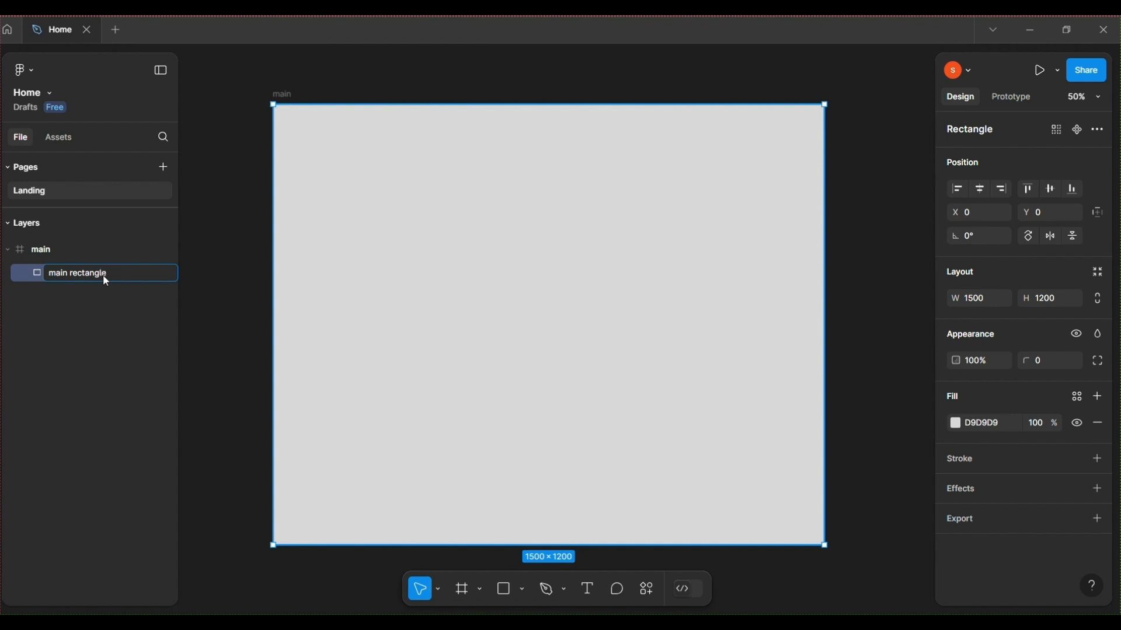
key(Return)
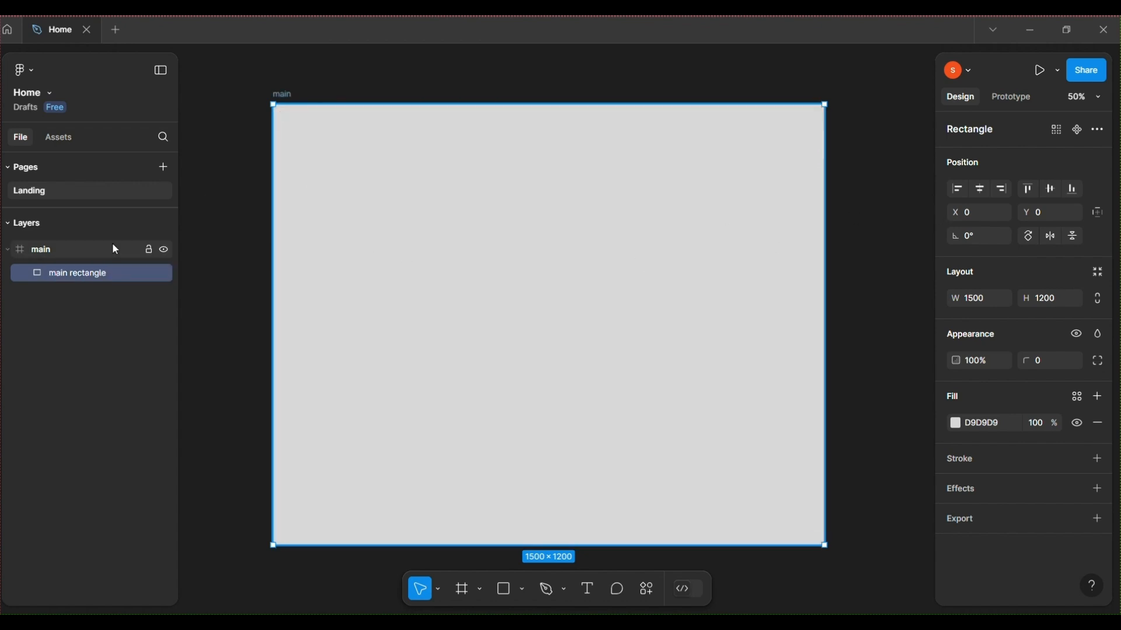
click(148, 274)
click(578, 304)
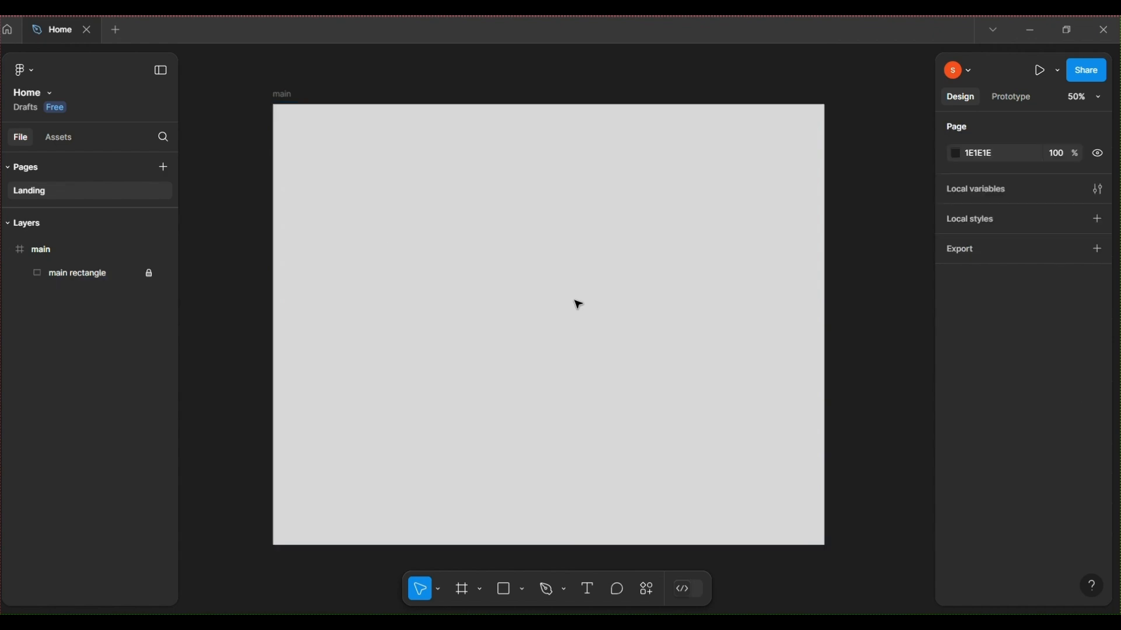
Change the main rectangle's fill to the near-black colour 171616
click(56, 272)
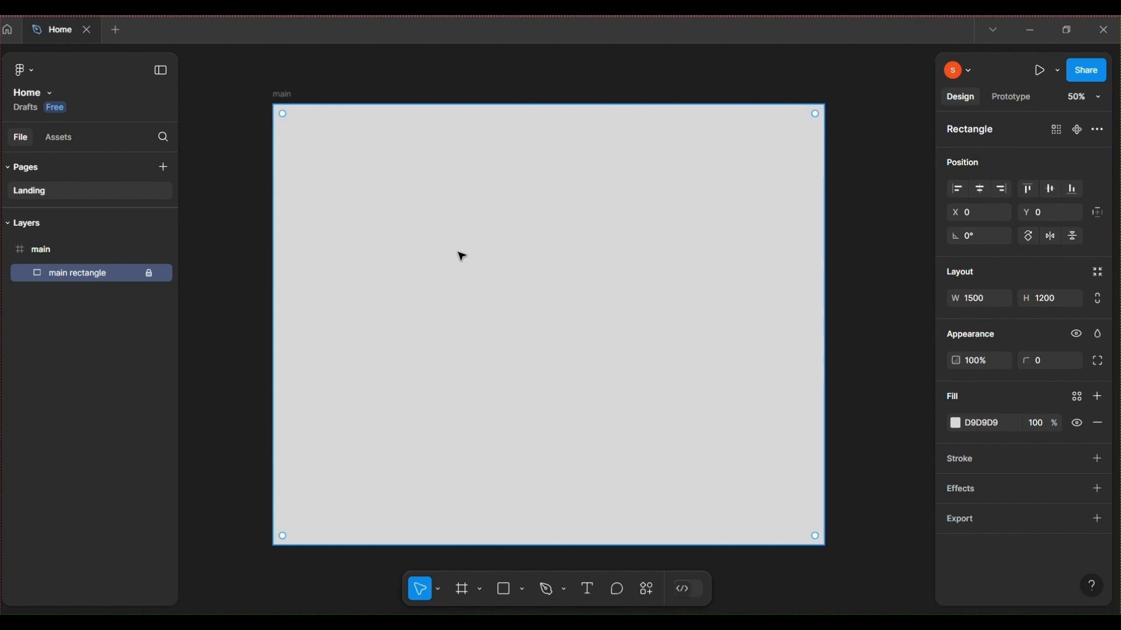
click(957, 425)
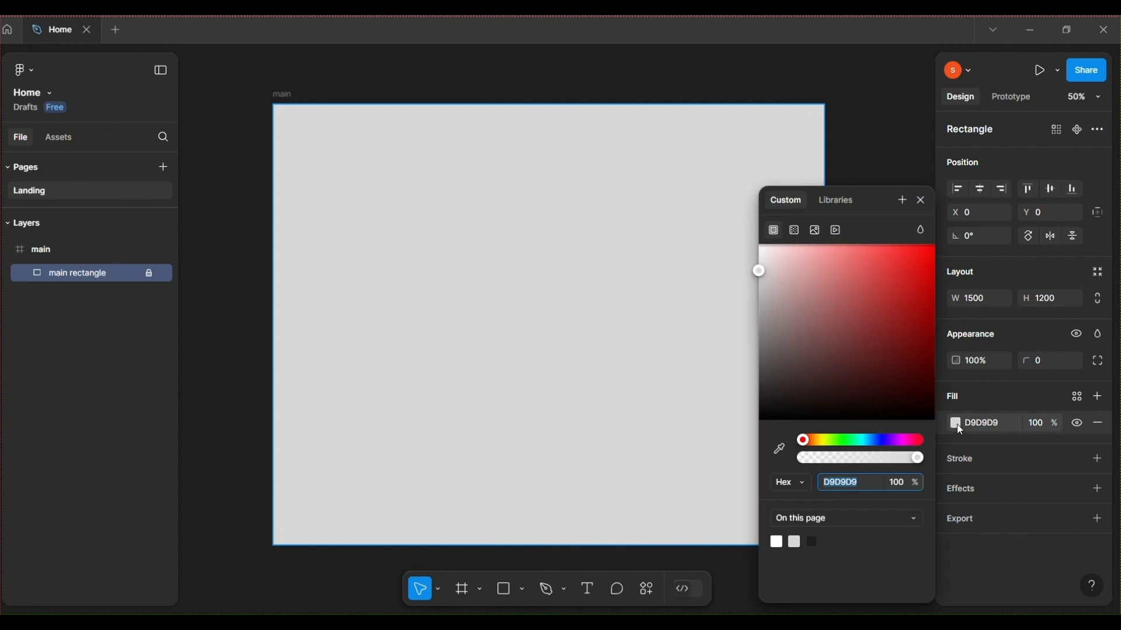
click(768, 409)
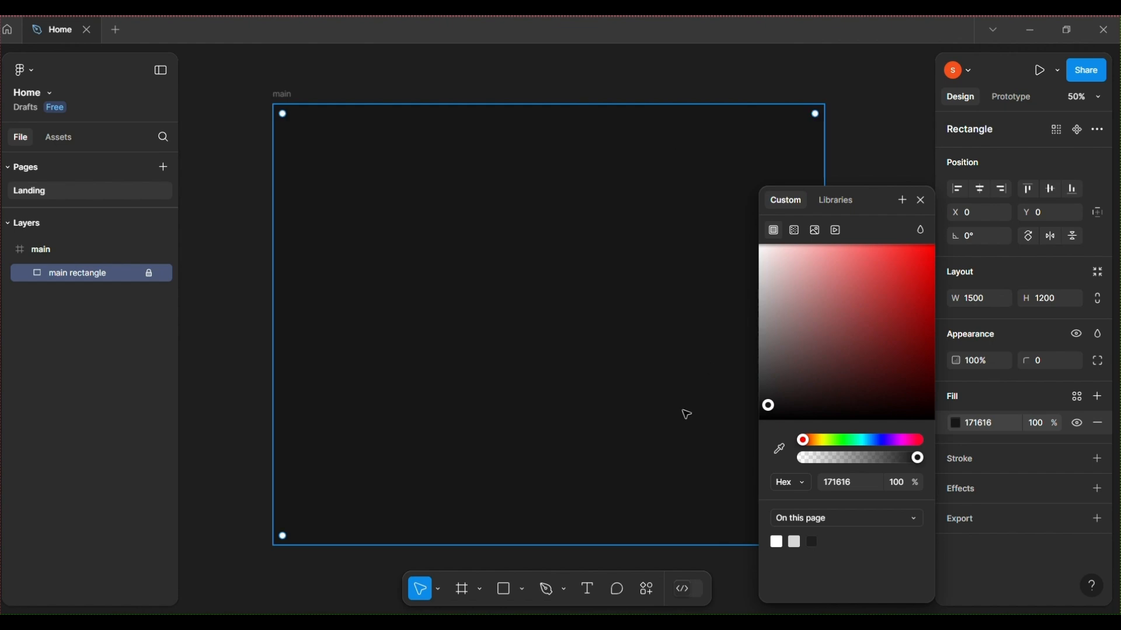
click(383, 352)
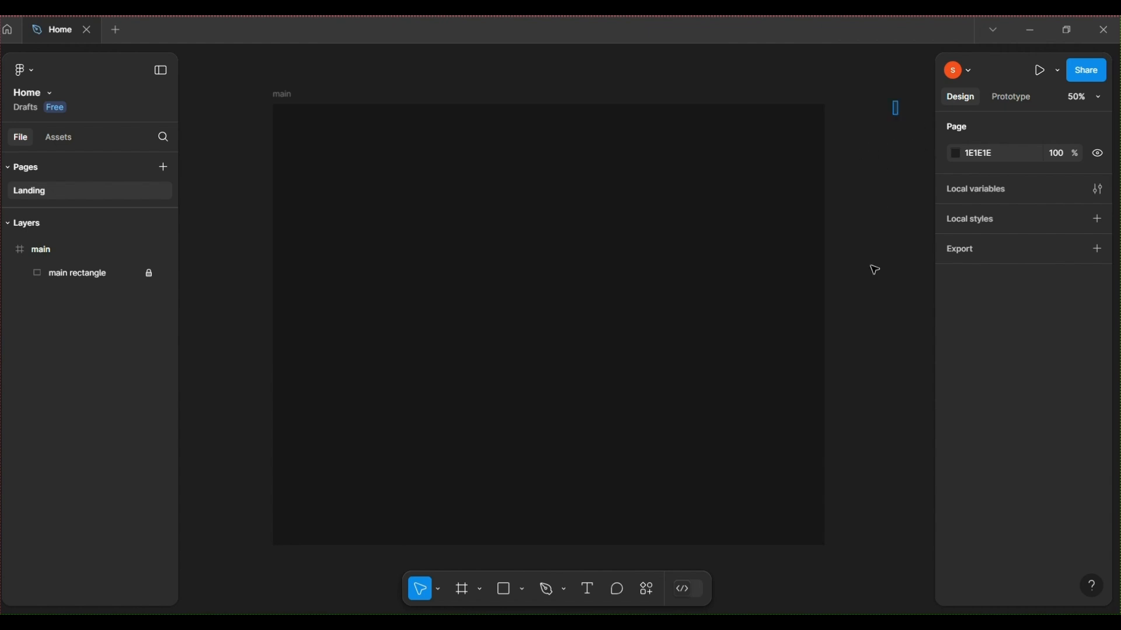
click(955, 153)
click(835, 407)
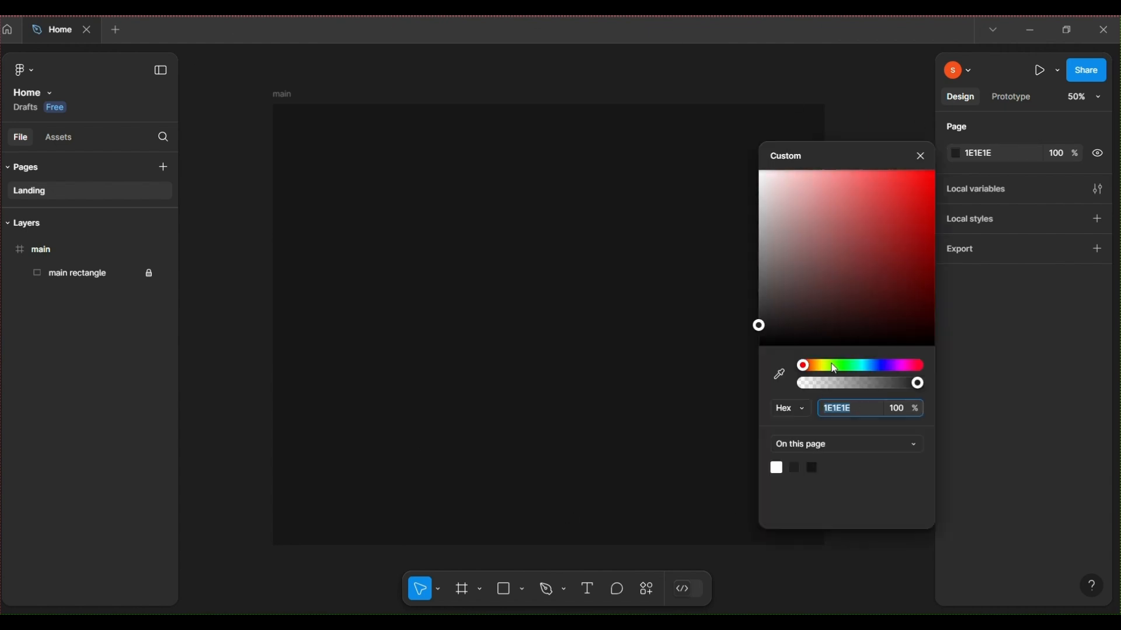
click(918, 367)
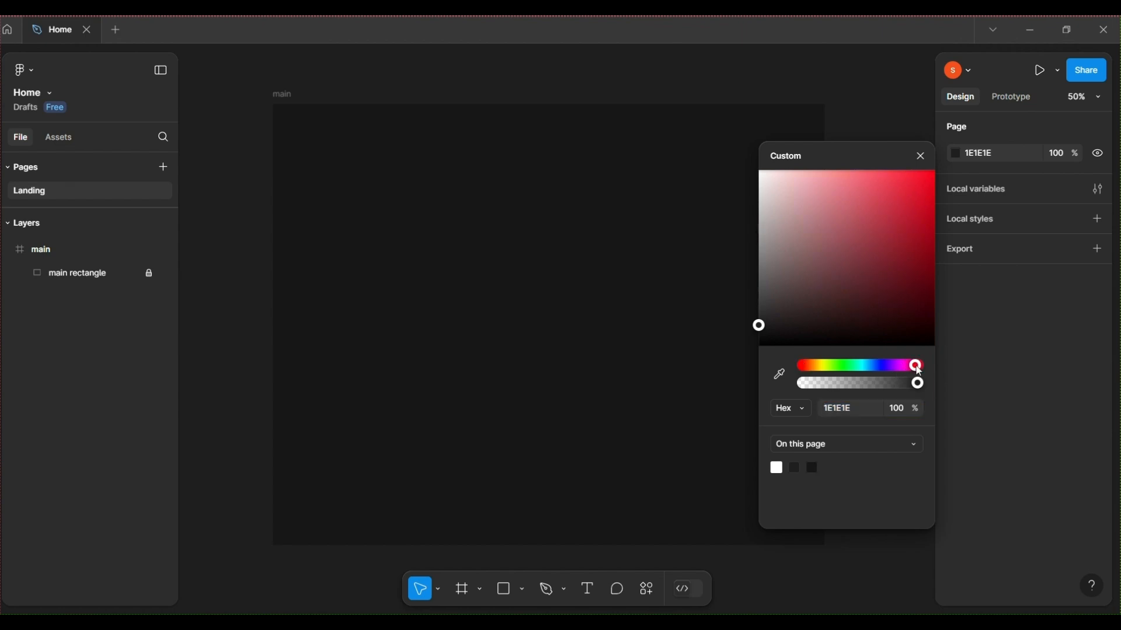
click(875, 543)
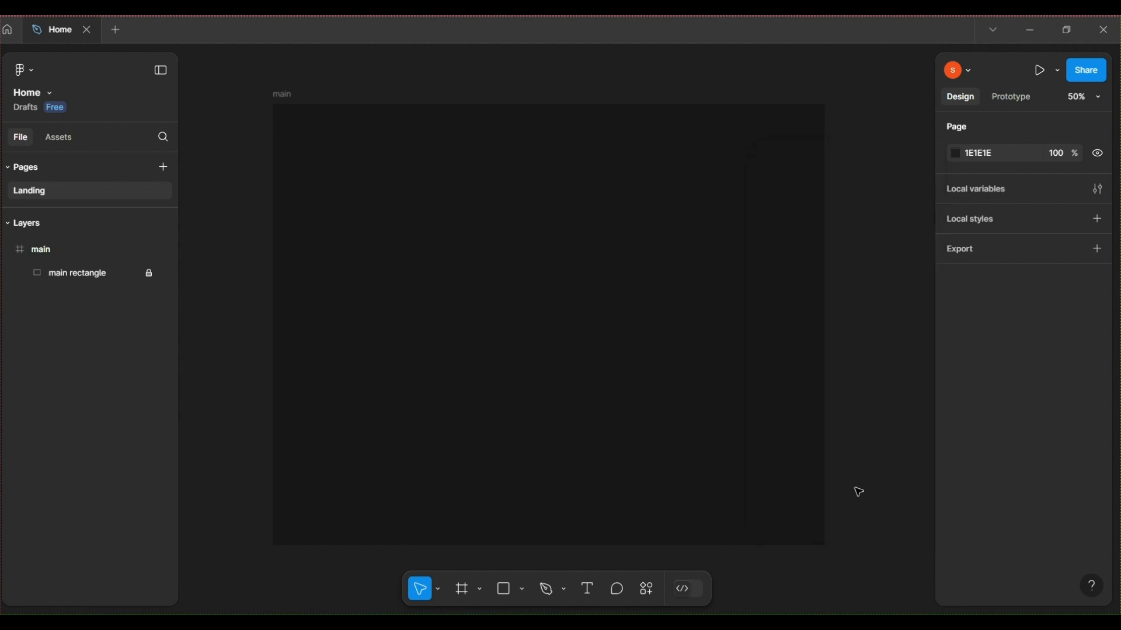
Change the page's background colour to the bright red EF2424
click(956, 155)
click(909, 178)
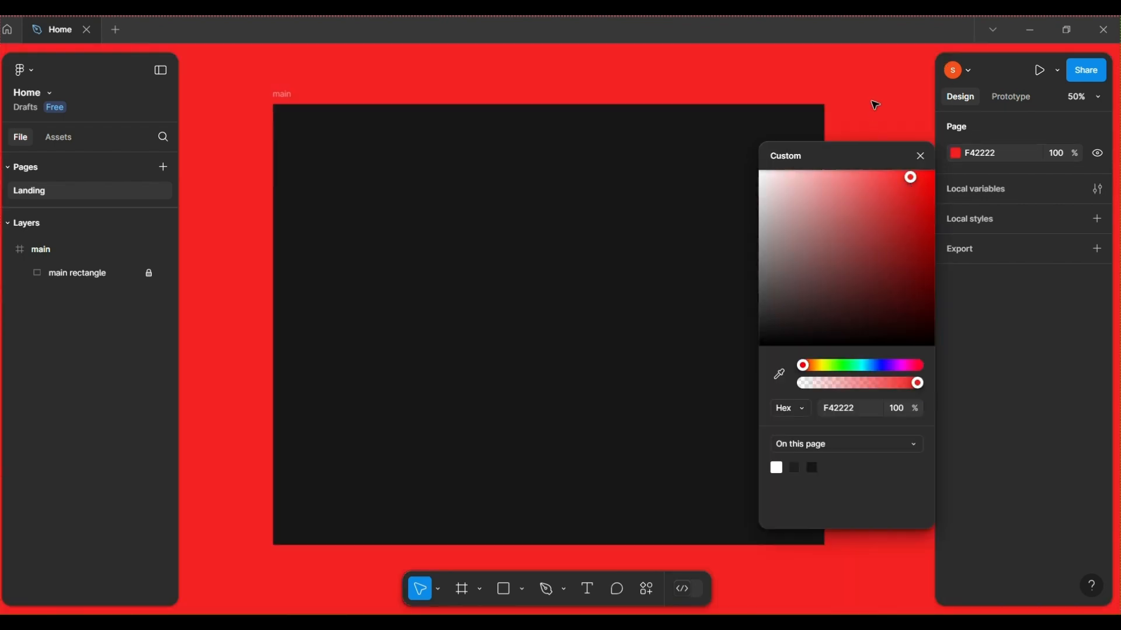
click(884, 188)
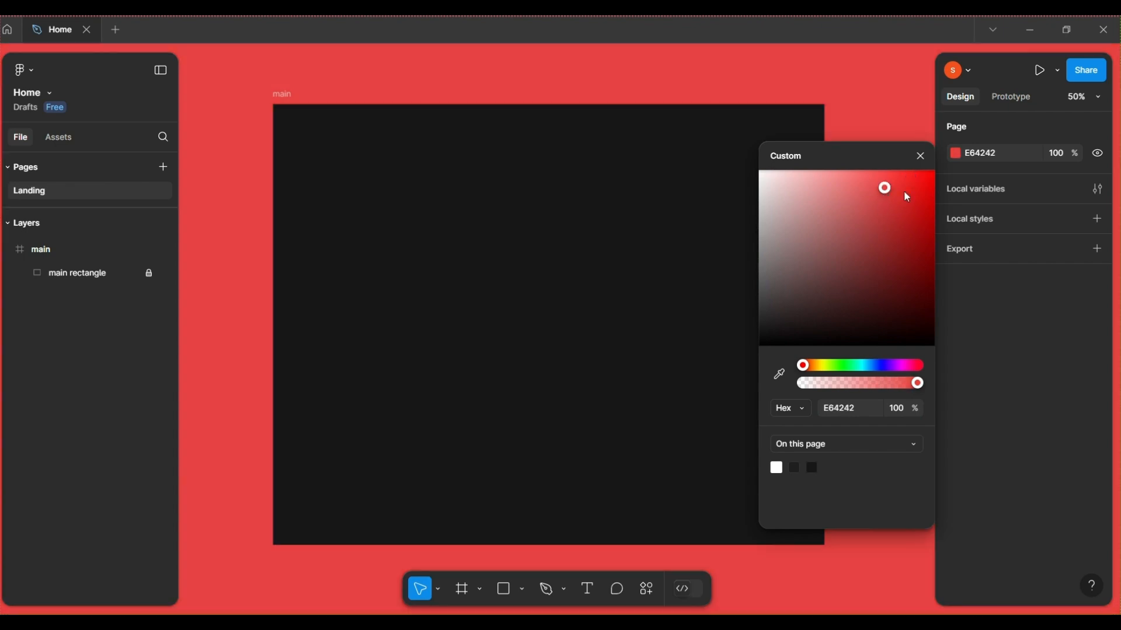
click(909, 182)
click(875, 116)
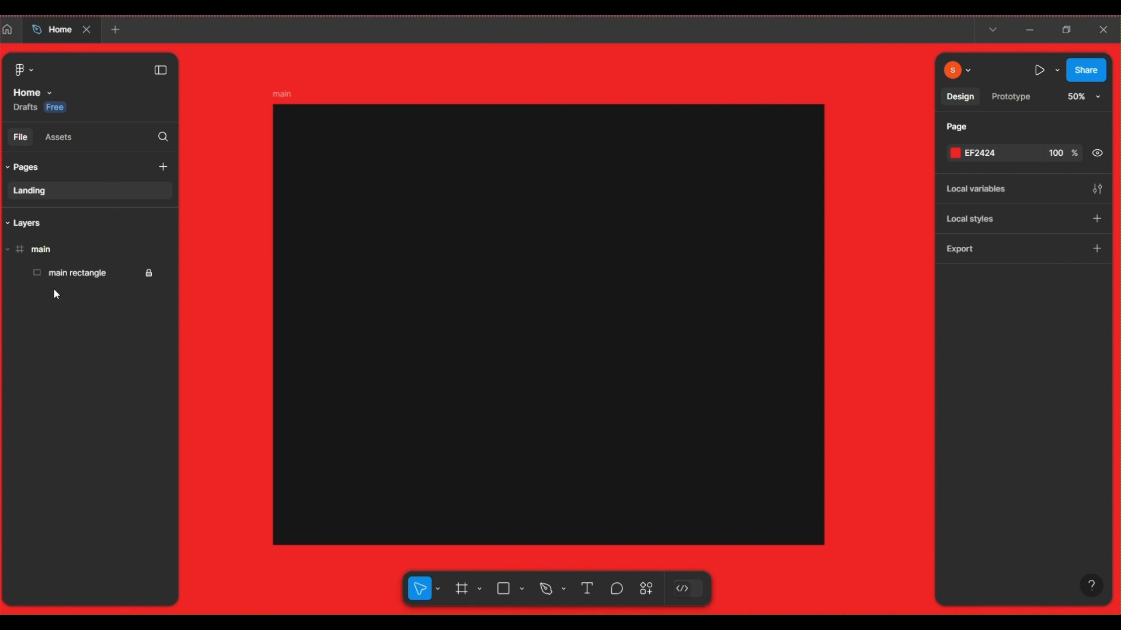
Add a text layer reading HOME inside the main frame at about X 312, Y 589
click(78, 275)
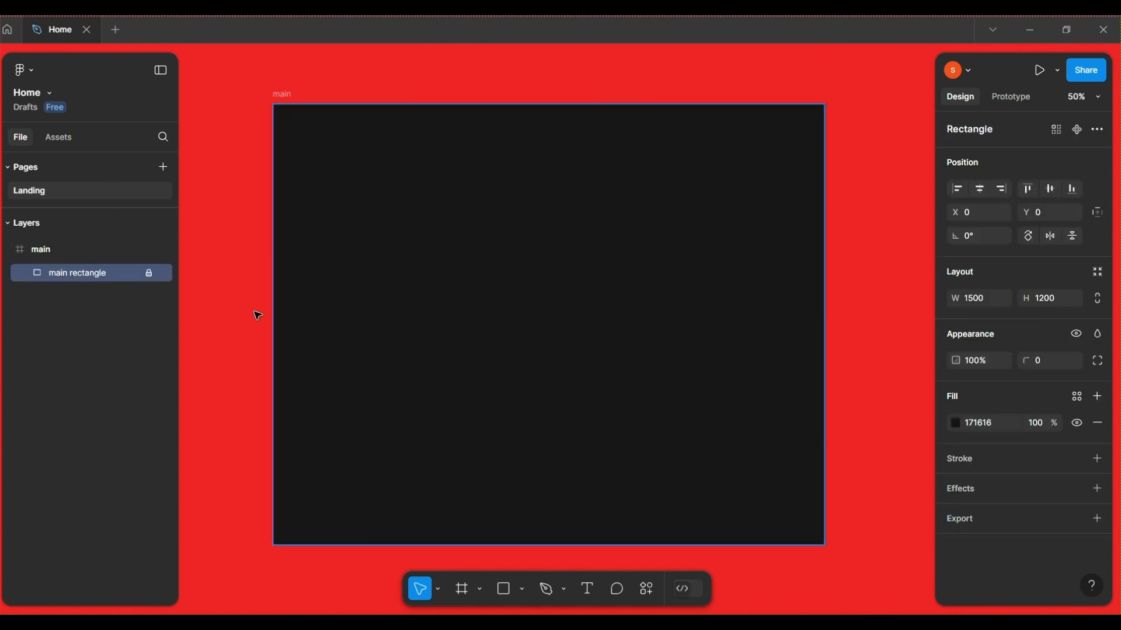
click(587, 590)
click(388, 321)
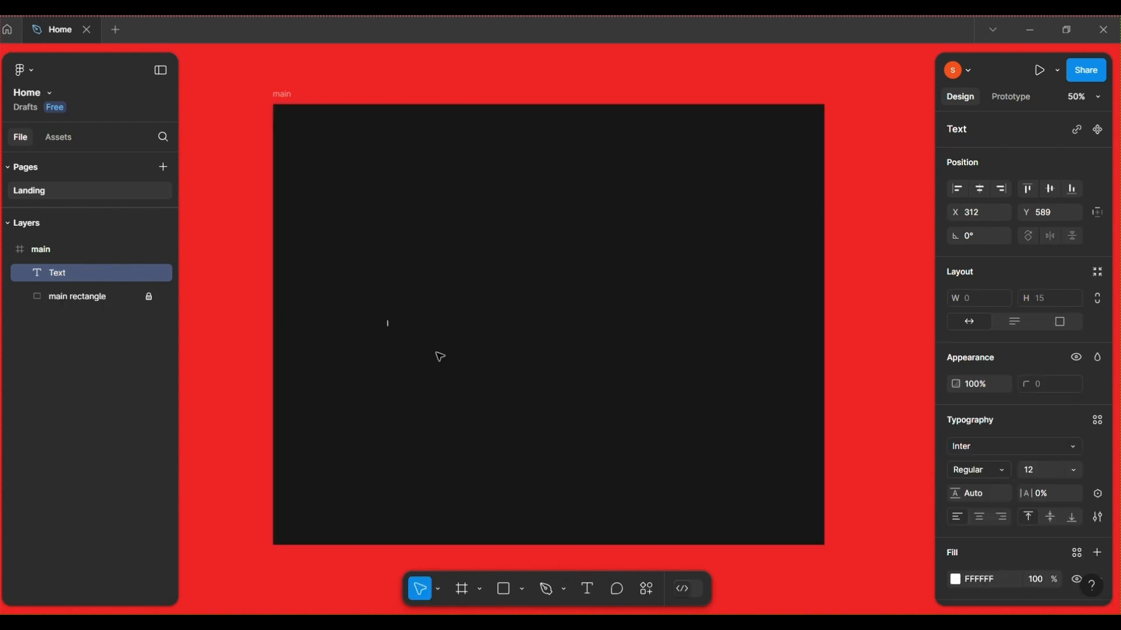
text(HOME)
key(ctrl+equal)
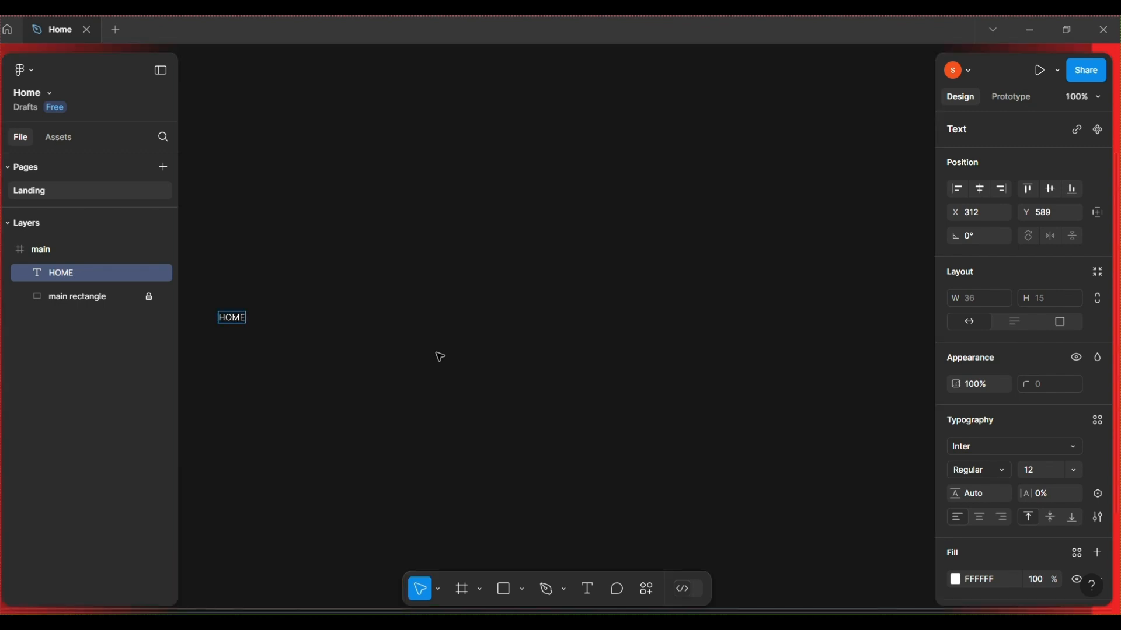
key(ctrl+minus)
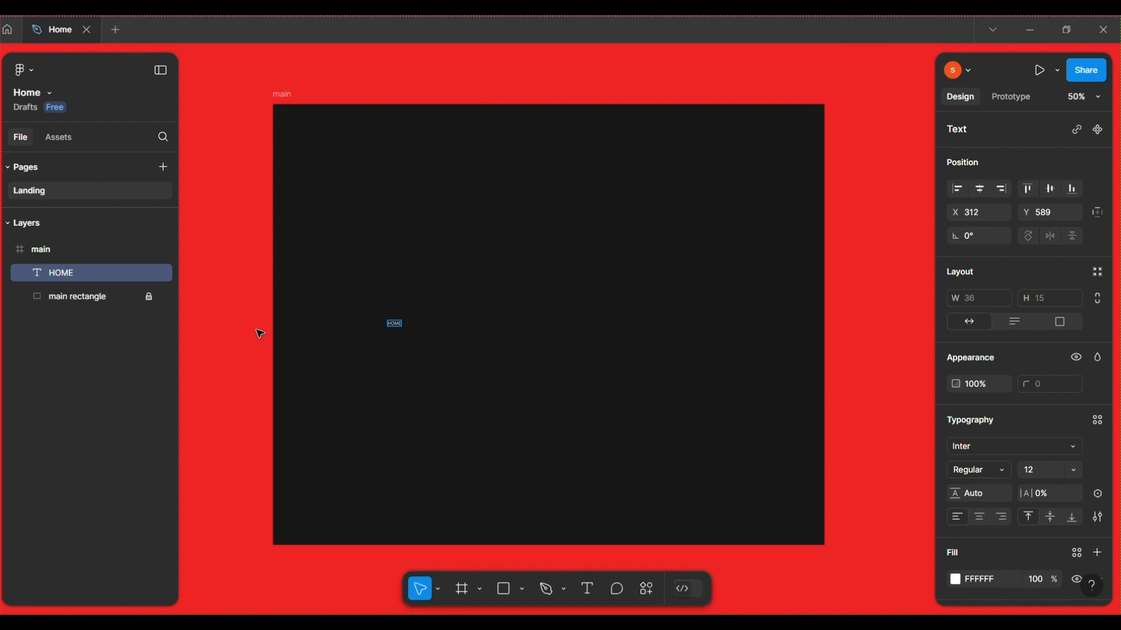
Set the HOME text's font weight to Bold, keeping the Inter typeface
double_click(399, 323)
drag(400, 323, 377, 324)
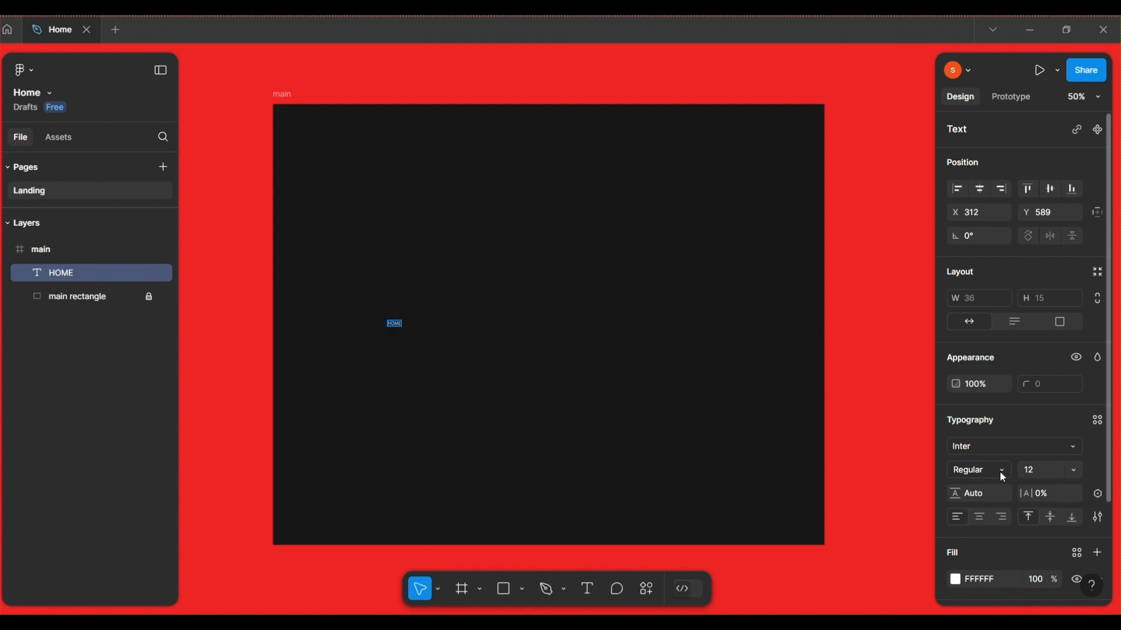
click(1001, 447)
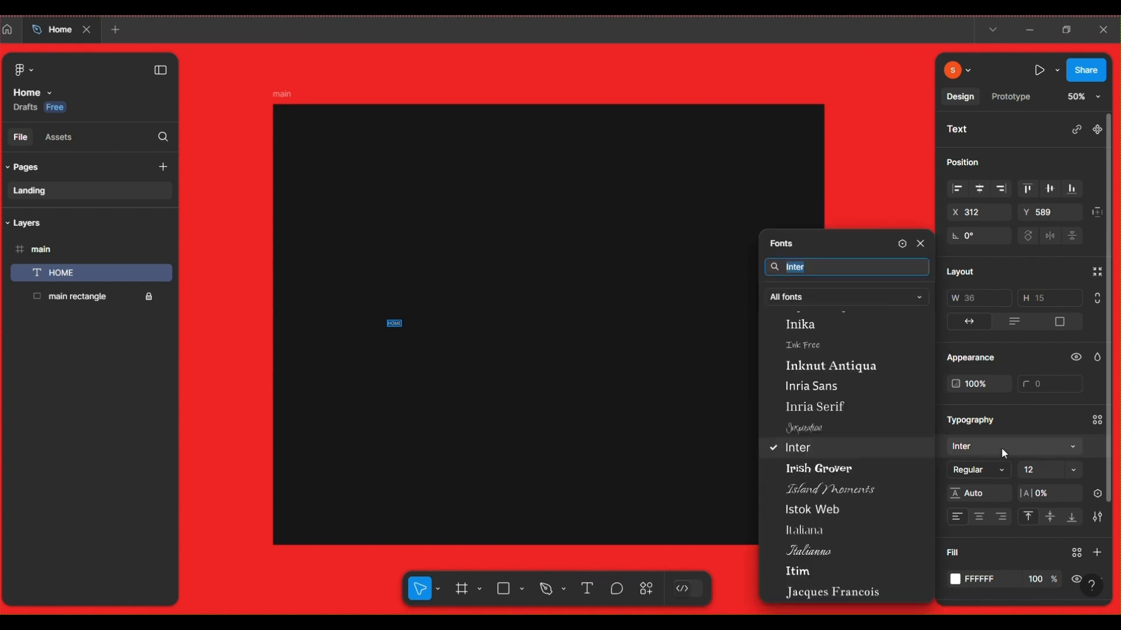
click(1002, 447)
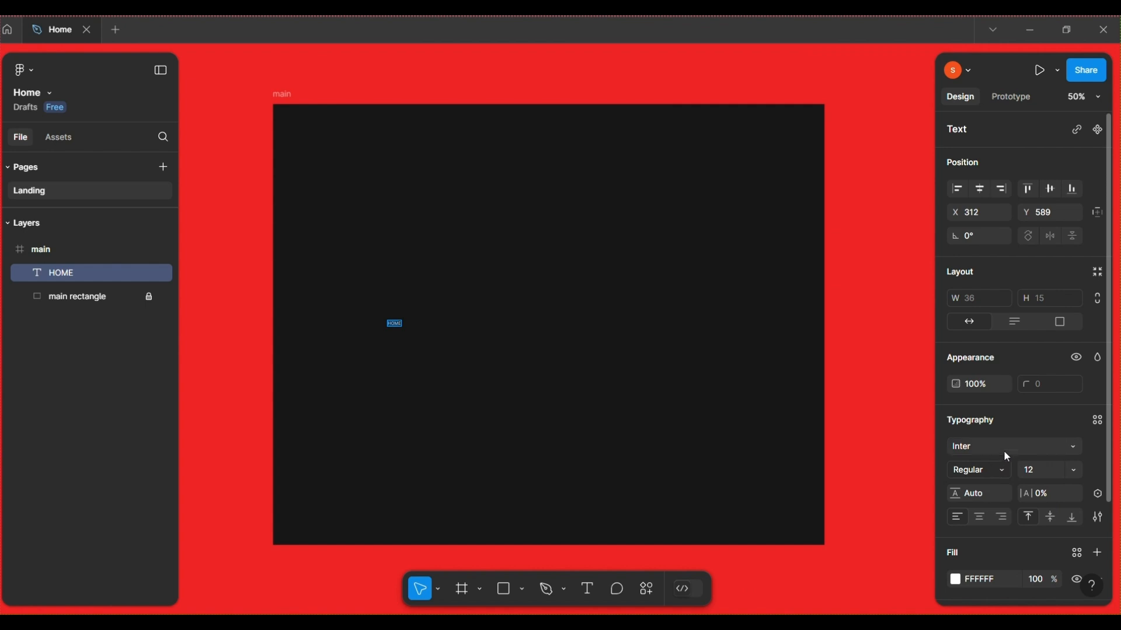
click(1002, 469)
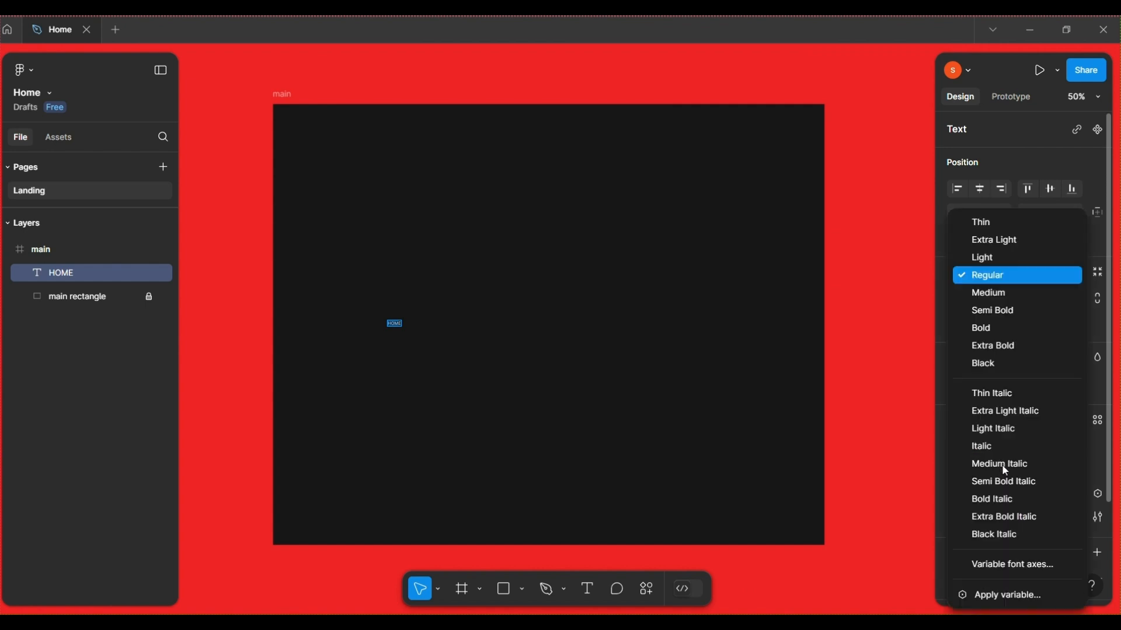
click(1010, 325)
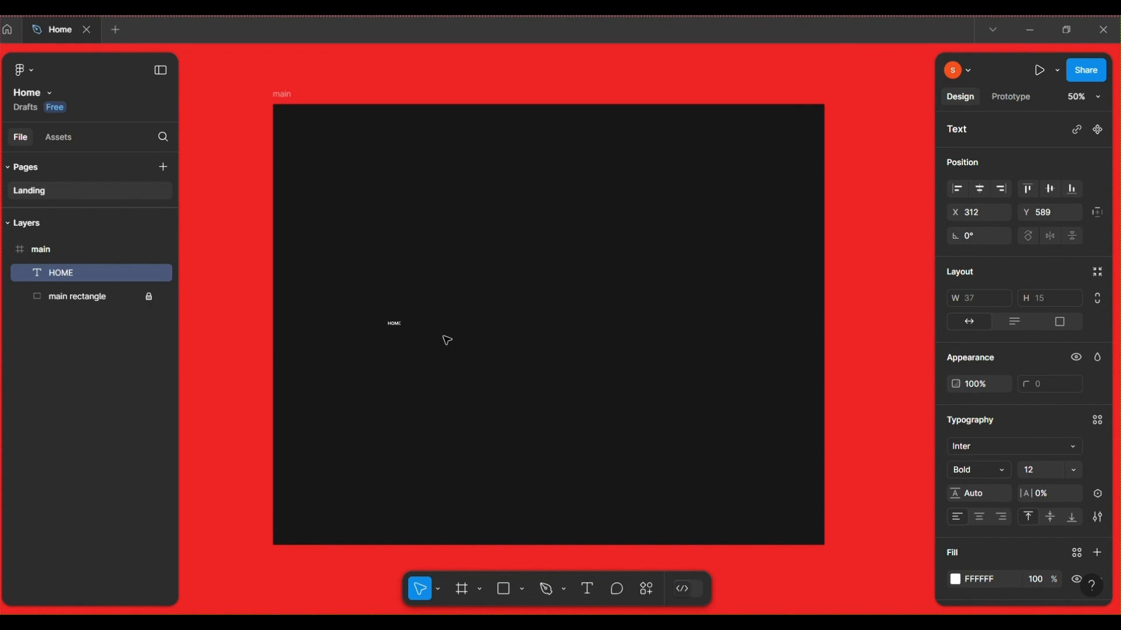
Apply the Bold weight to the whole HOME text and set its font size to 36
double_click(401, 323)
click(999, 471)
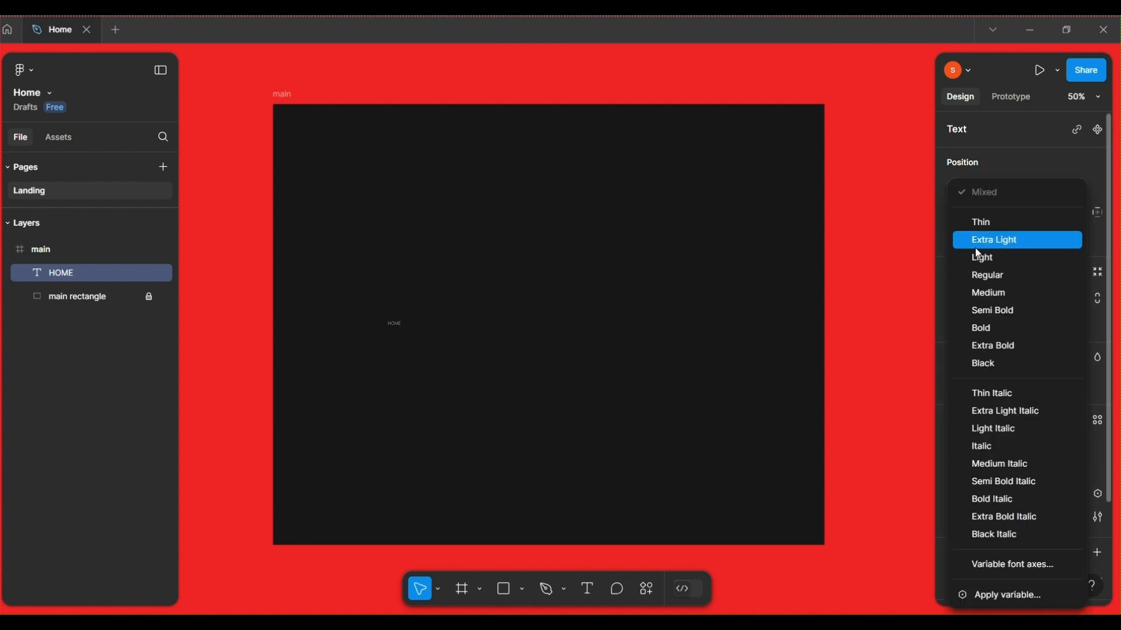
click(950, 476)
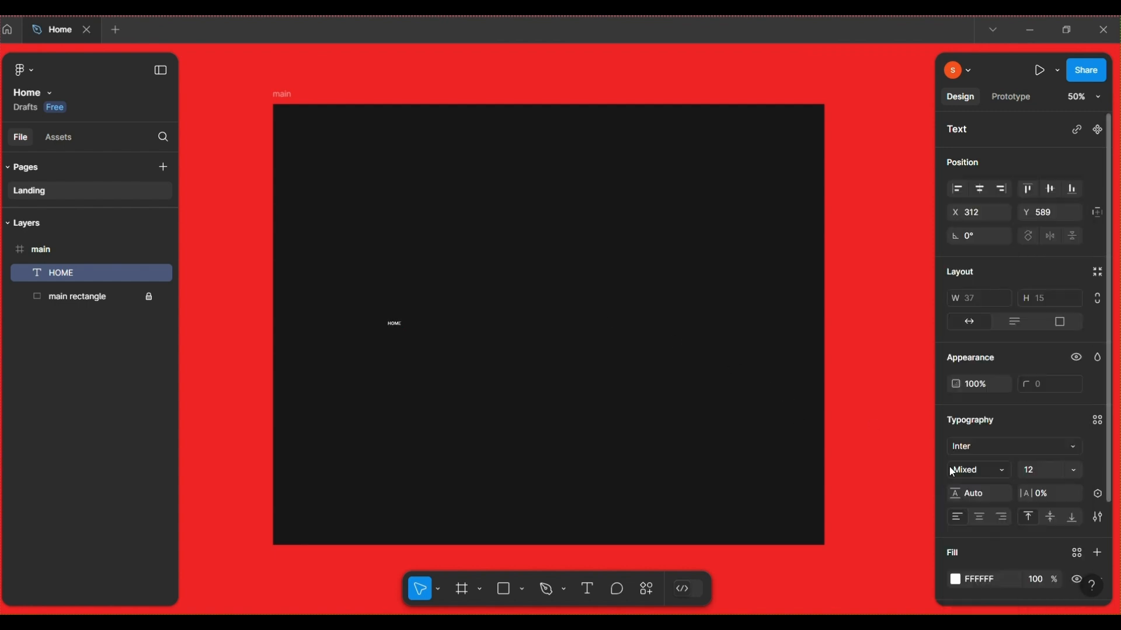
click(992, 474)
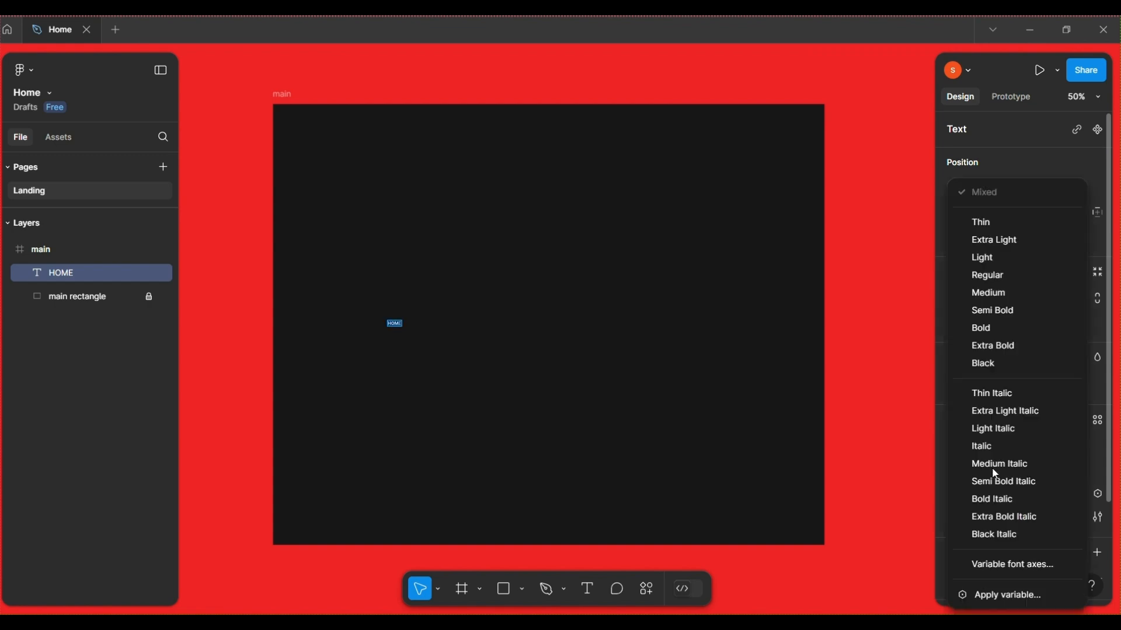
click(995, 327)
click(1070, 465)
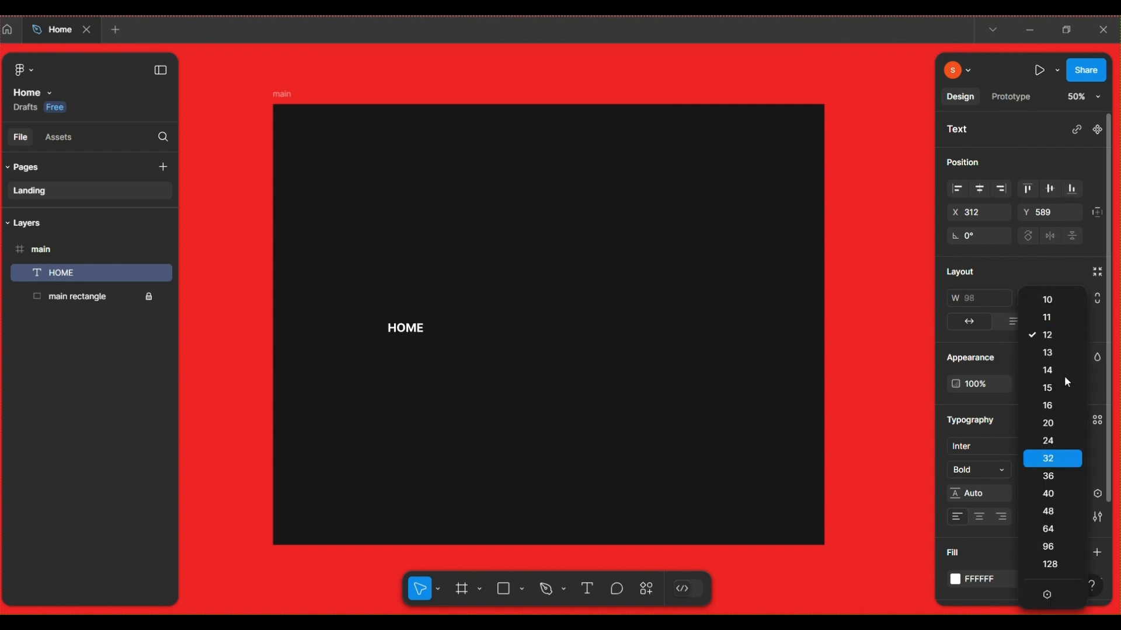
click(1057, 476)
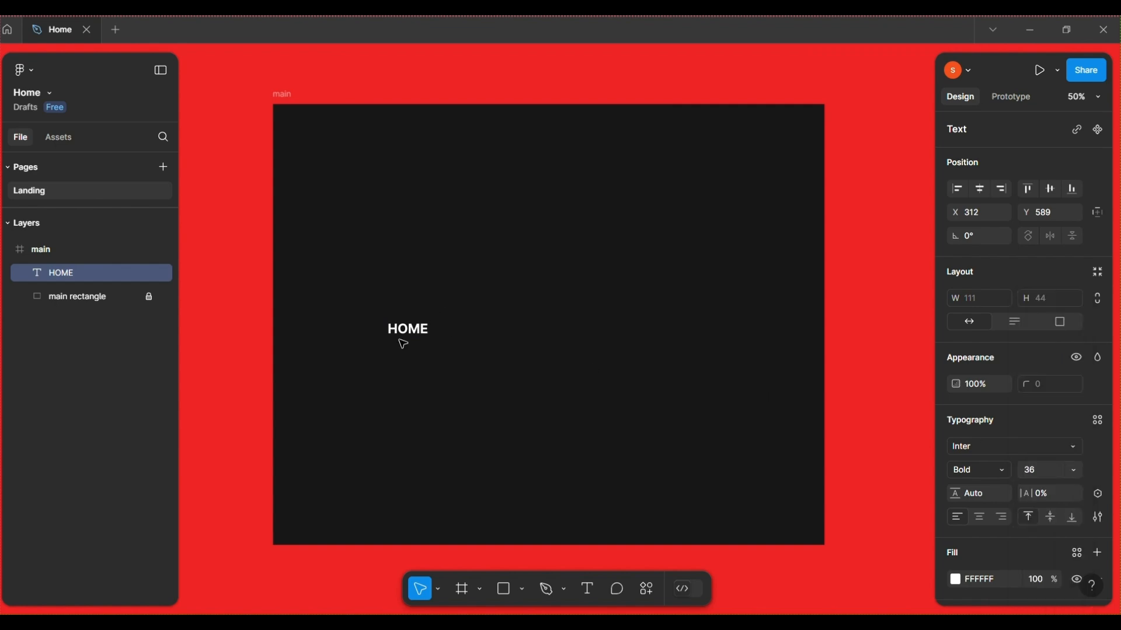
Copy the HOME text and paste three more copies of it, each overlapping or just beside the previous one
double_click(418, 330)
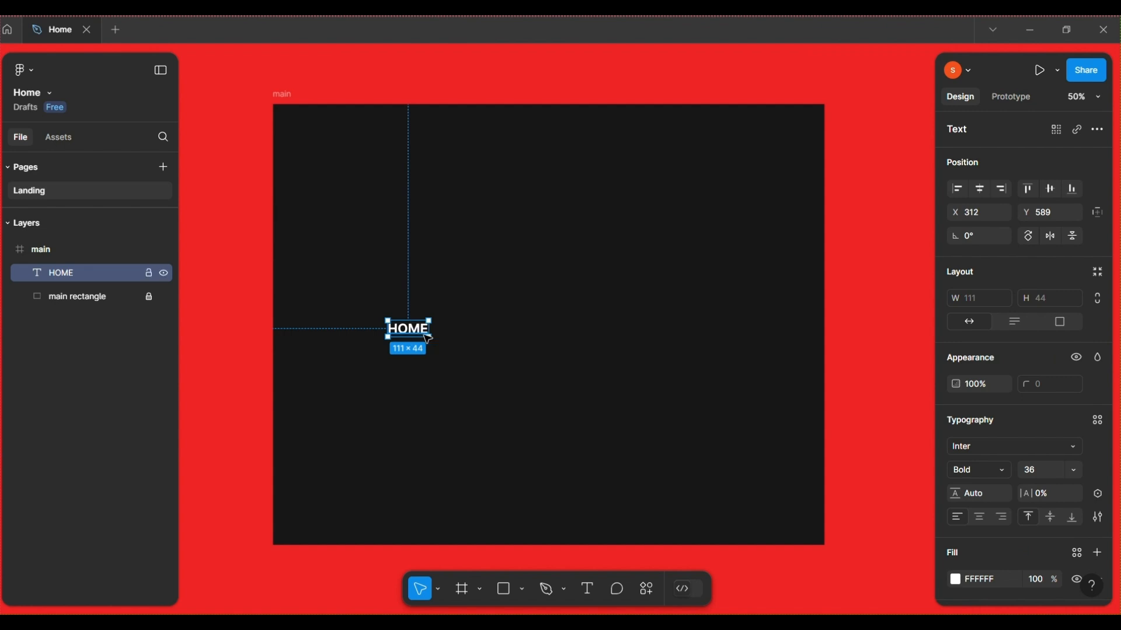
right_click(427, 338)
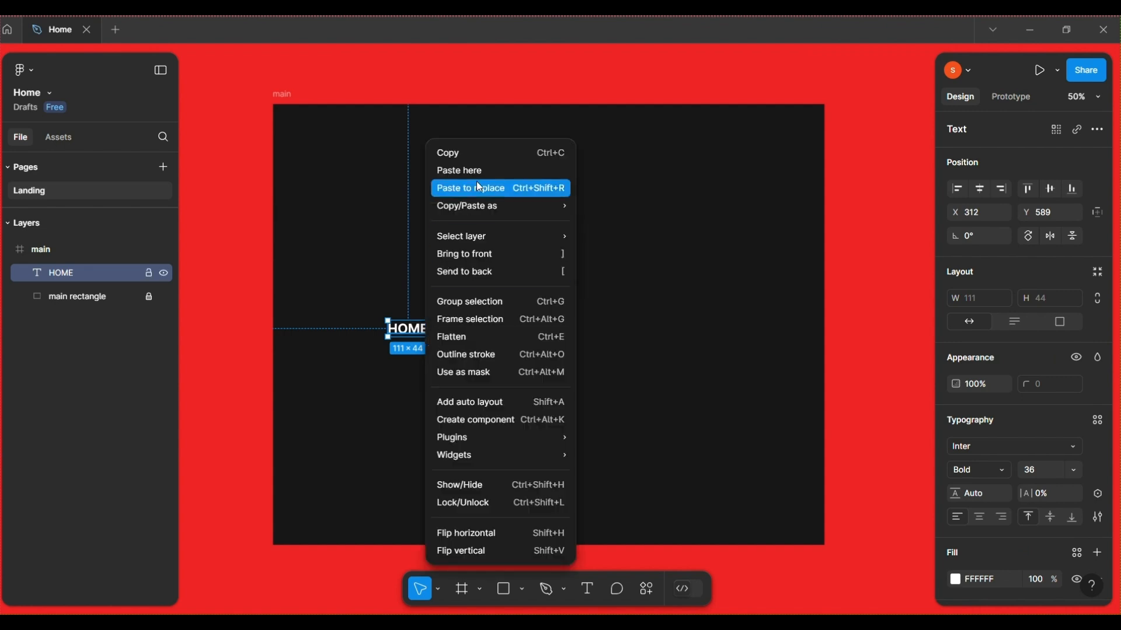
click(474, 153)
right_click(415, 333)
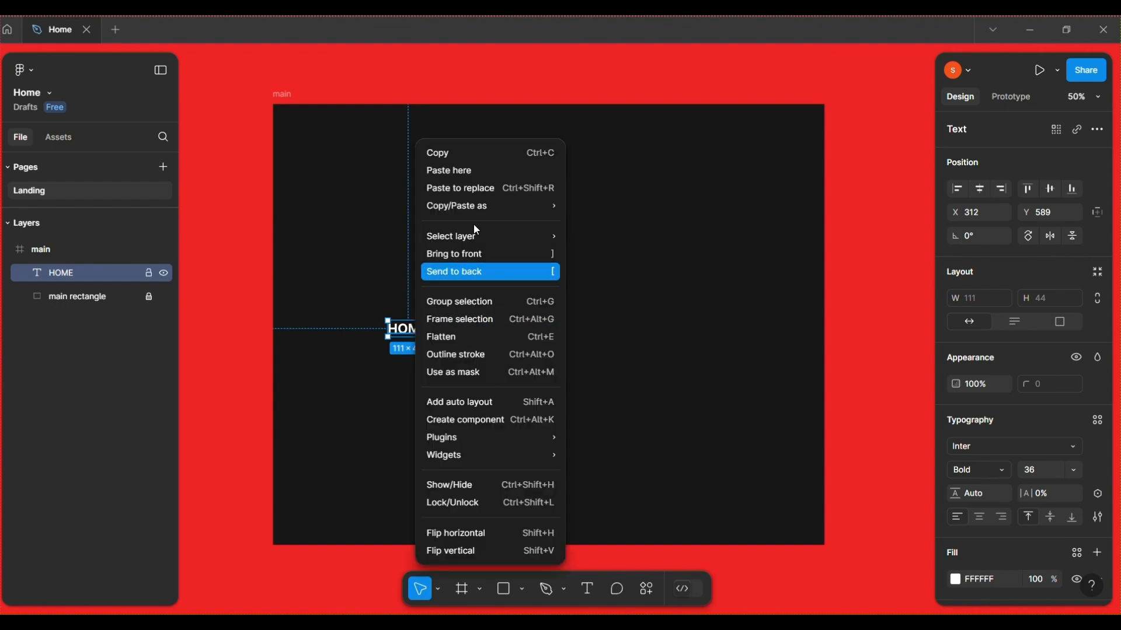
click(463, 165)
right_click(439, 345)
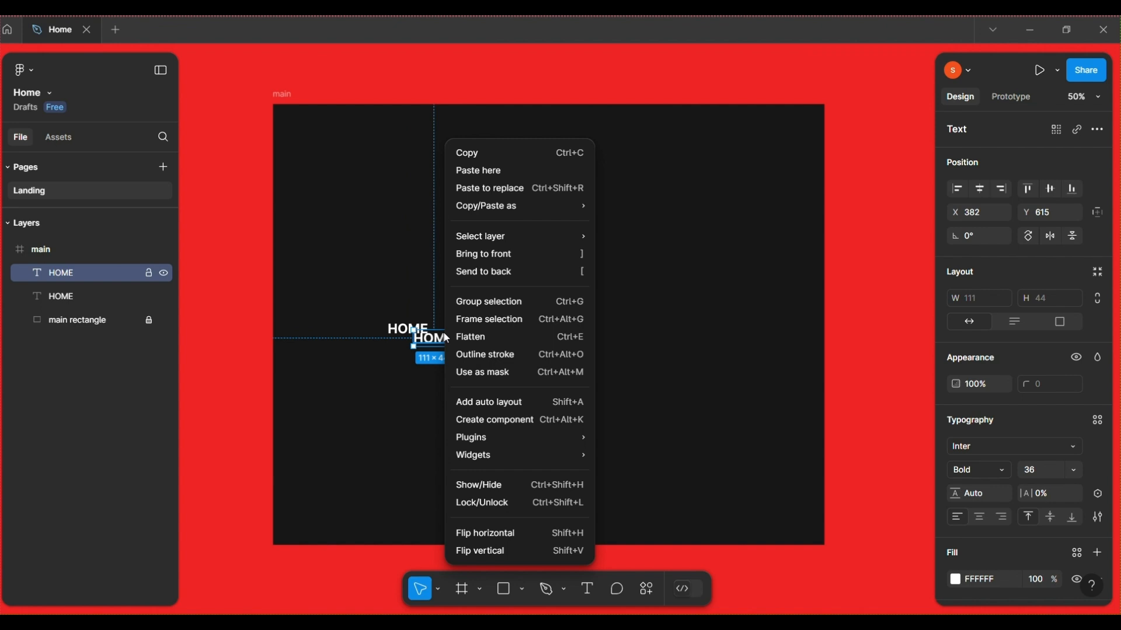
click(488, 177)
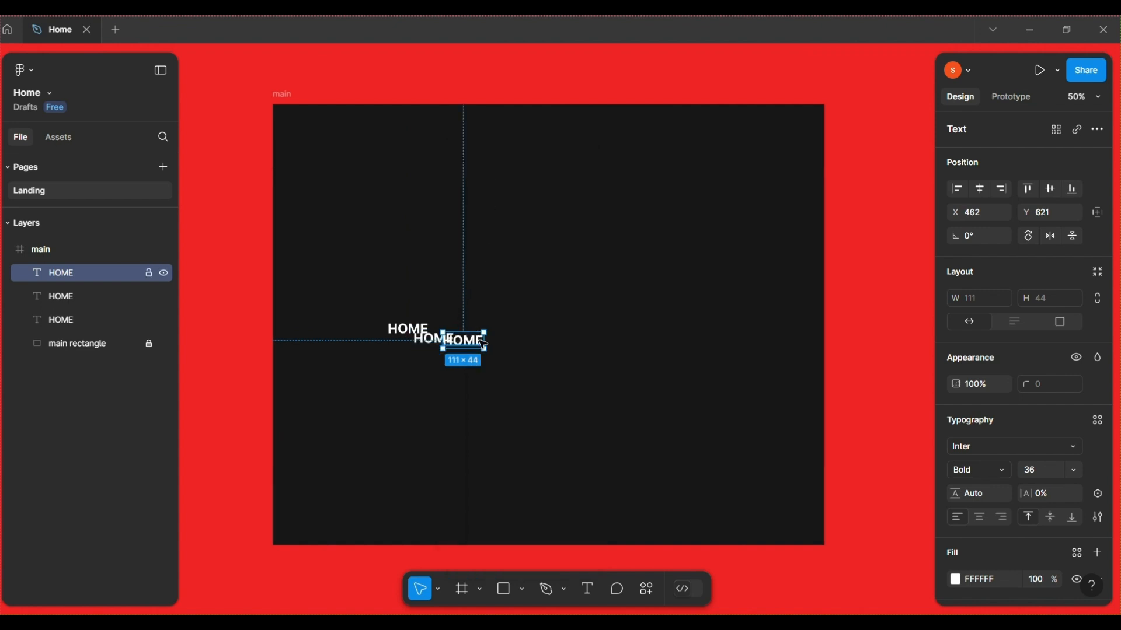
right_click(476, 341)
click(513, 171)
click(698, 378)
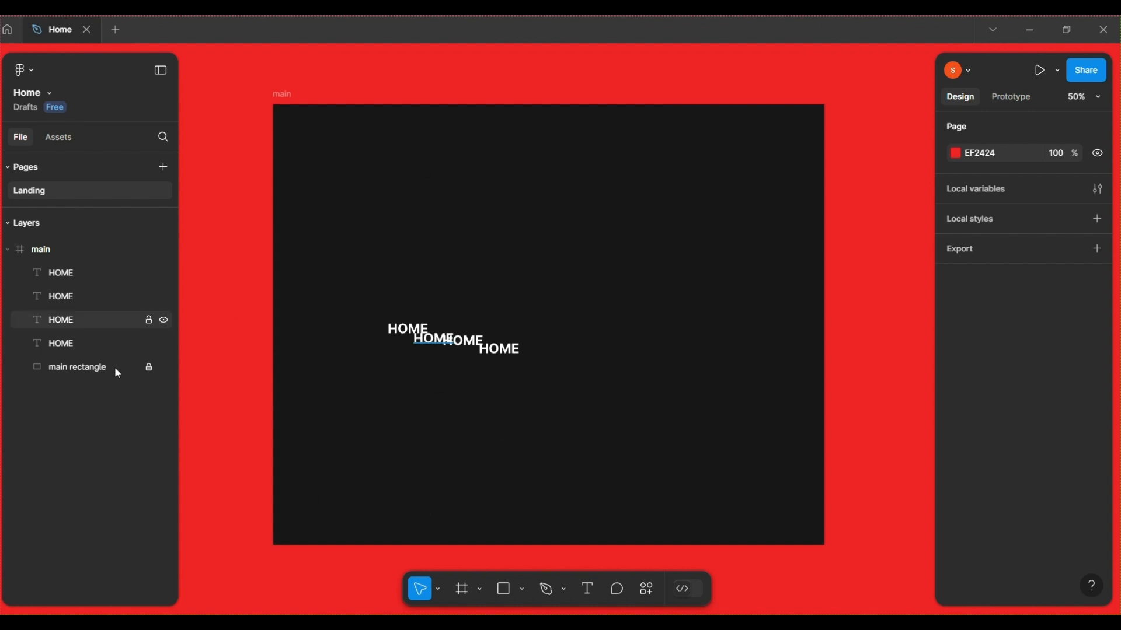
Add a layout grid to the main frame and change it to 8 columns
click(43, 250)
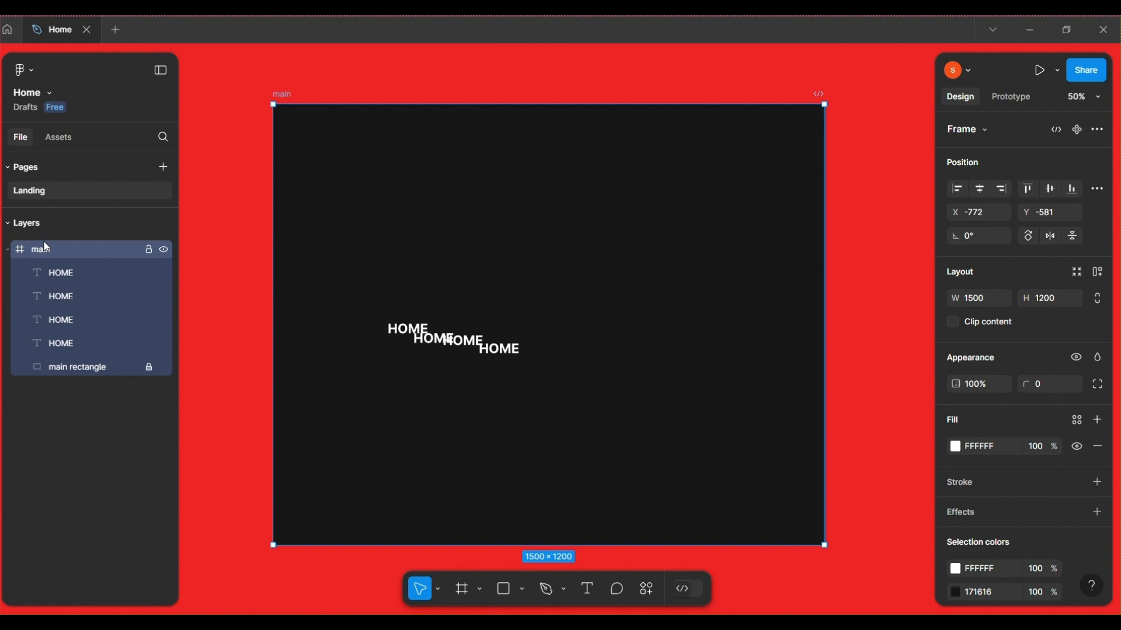
scroll(1096, 486, down, 3)
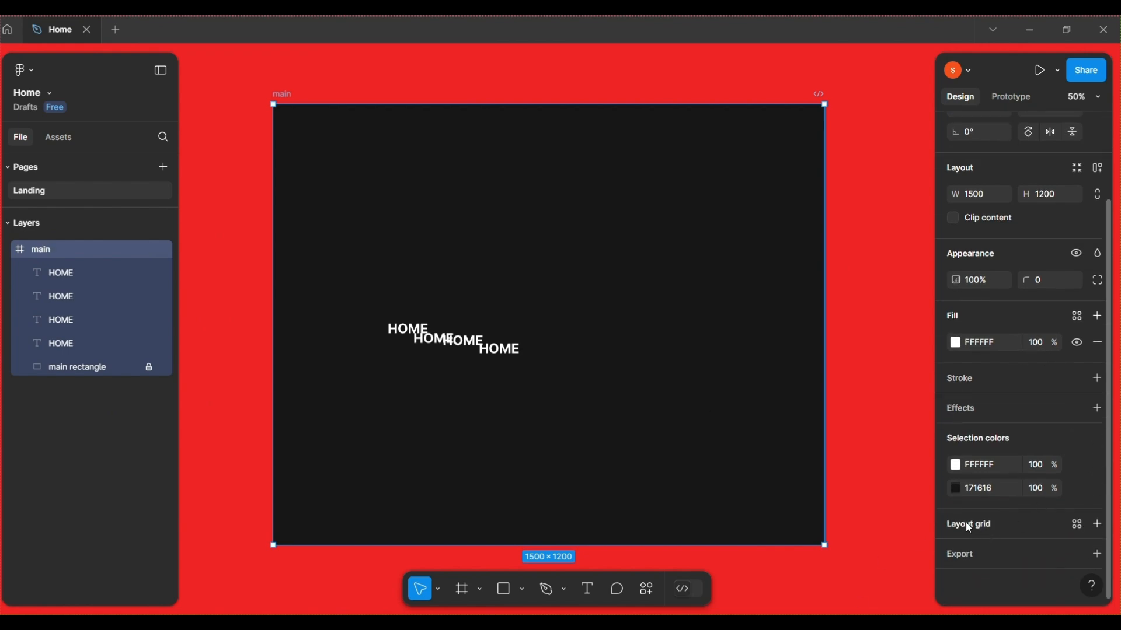
click(1097, 524)
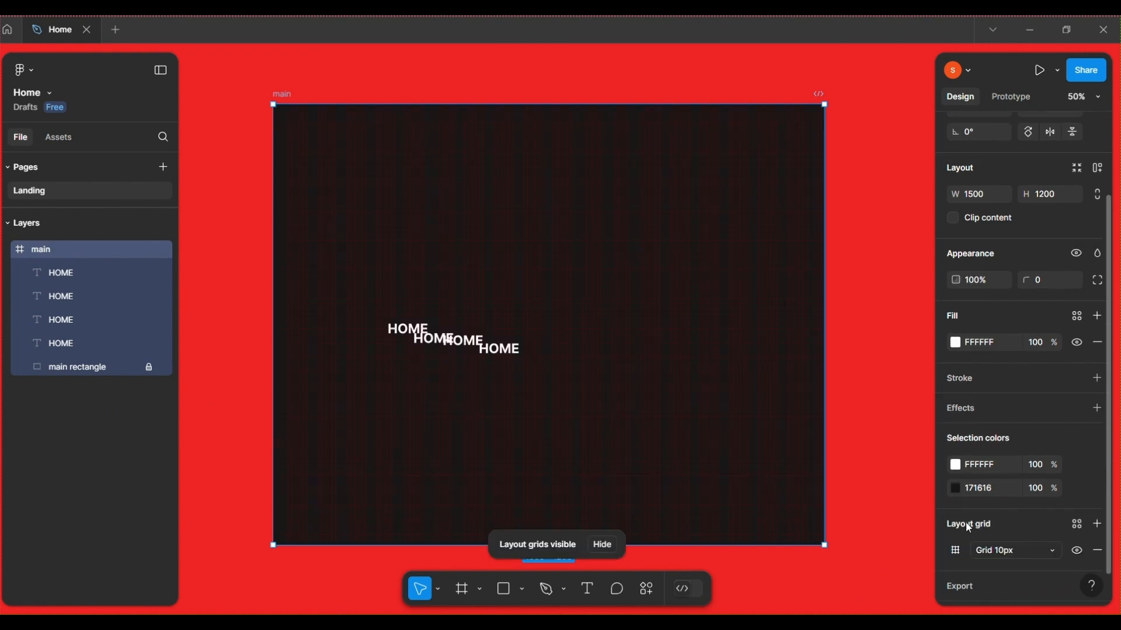
click(956, 553)
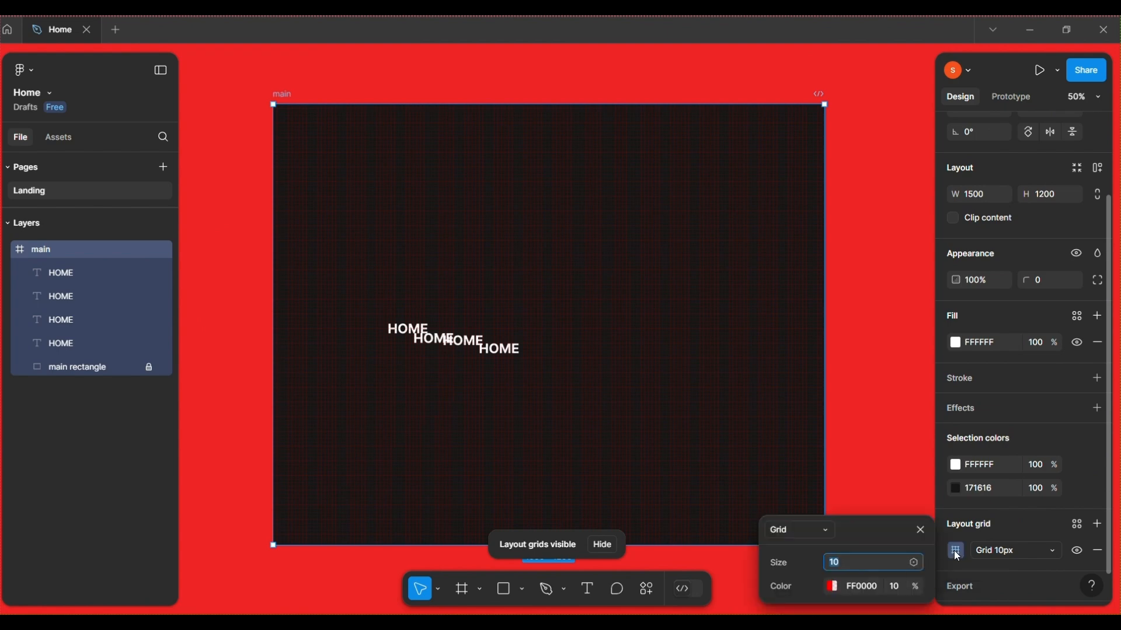
click(813, 527)
click(809, 549)
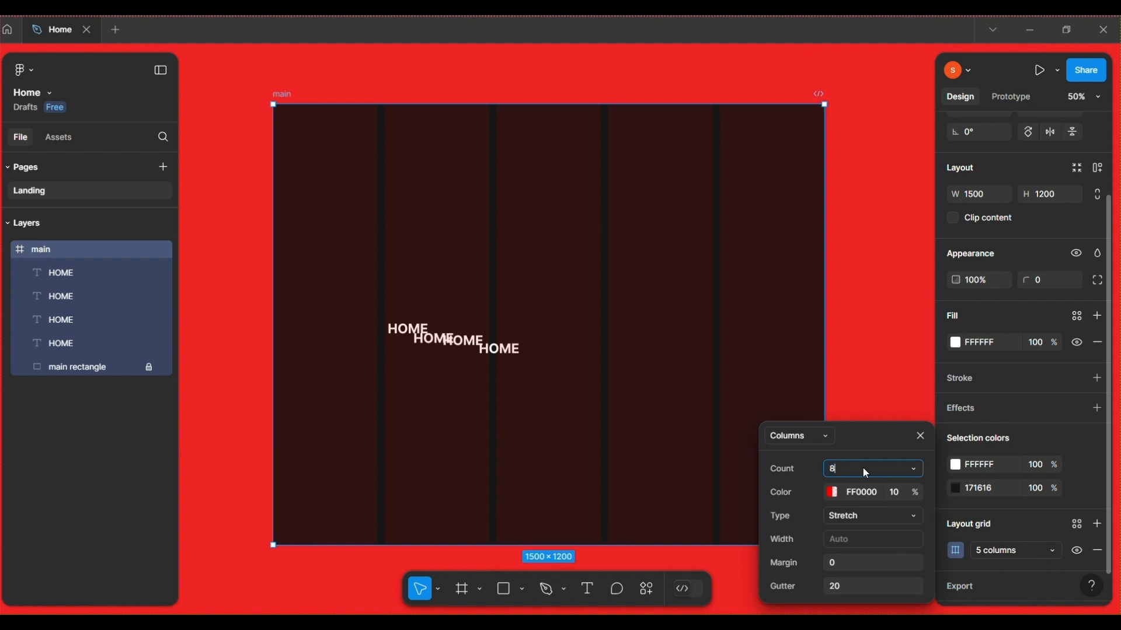
Set the column grid's margin to 80 with the Stretch type and a gutter of 20
click(870, 514)
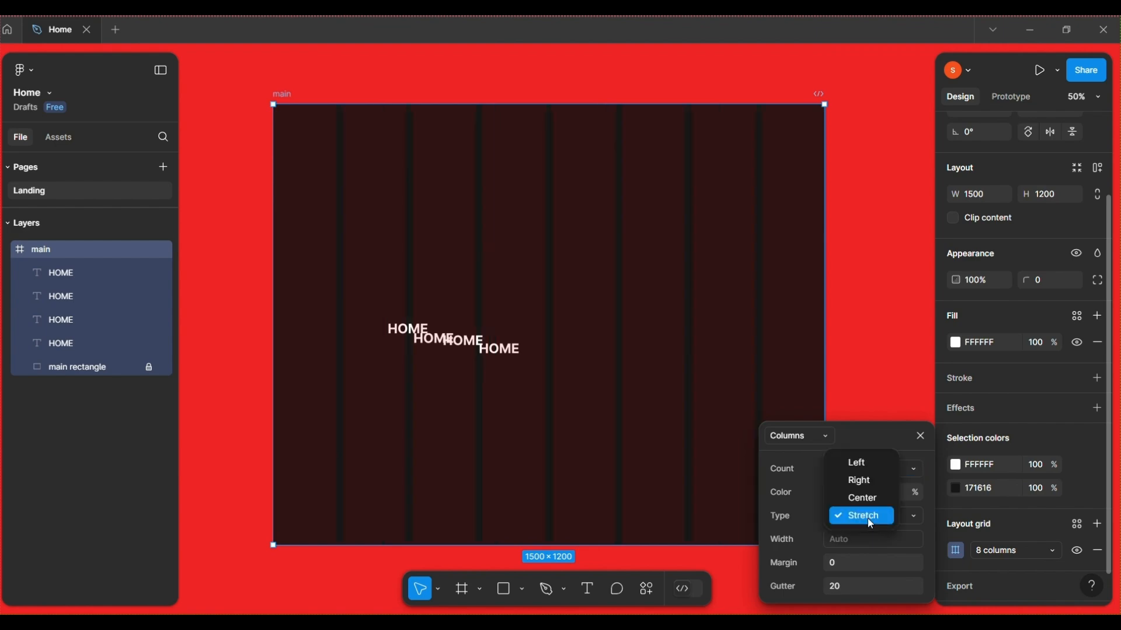
click(851, 561)
click(850, 563)
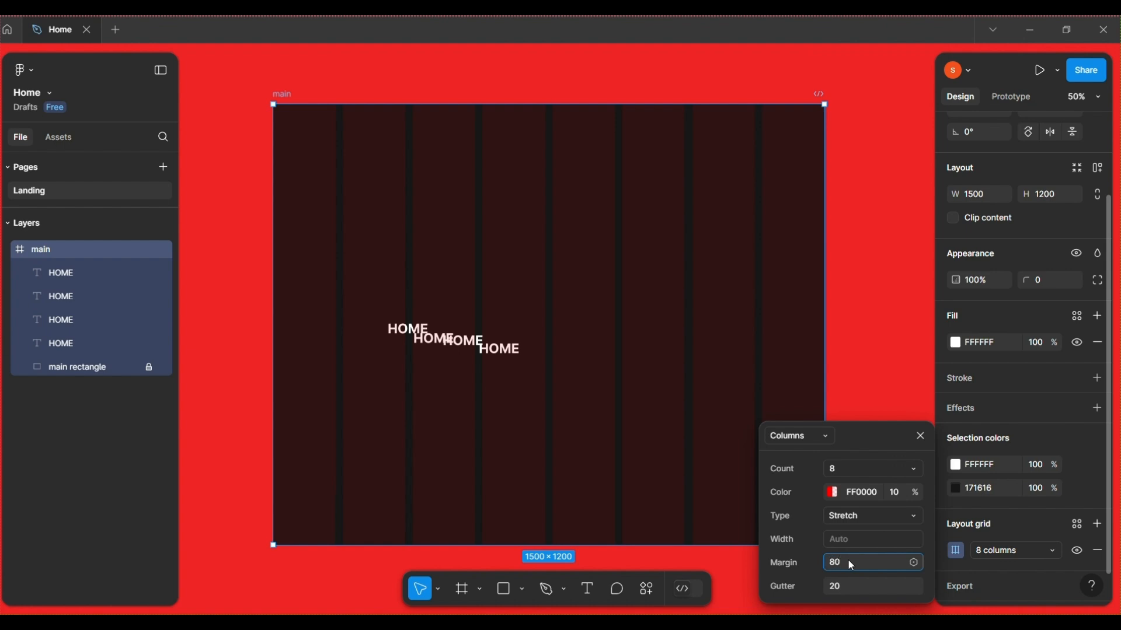
click(862, 588)
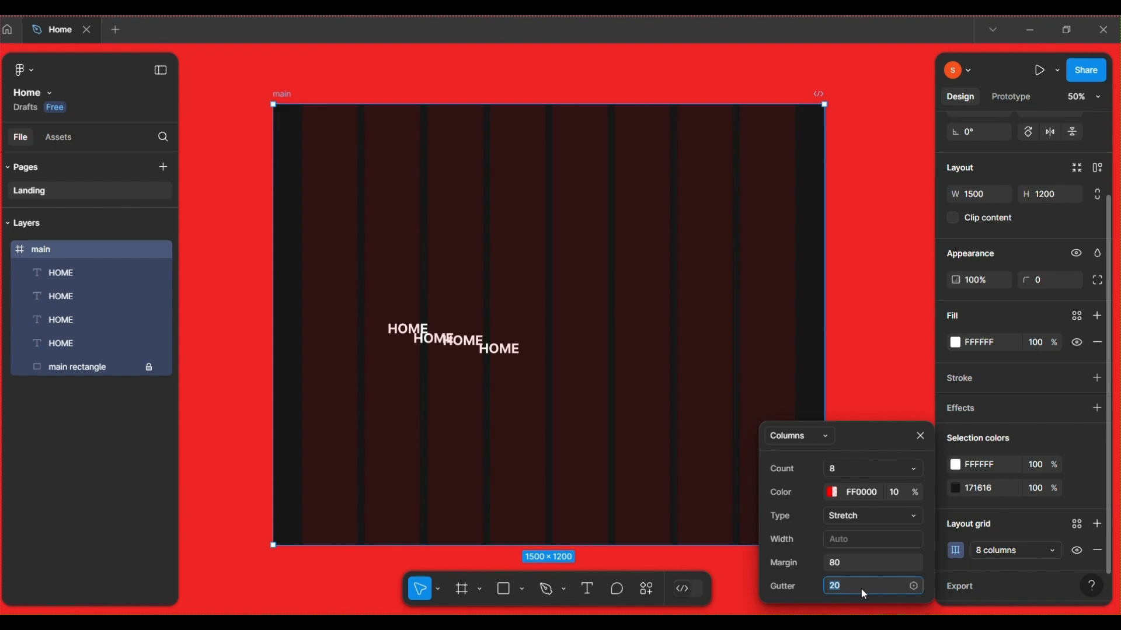
click(921, 438)
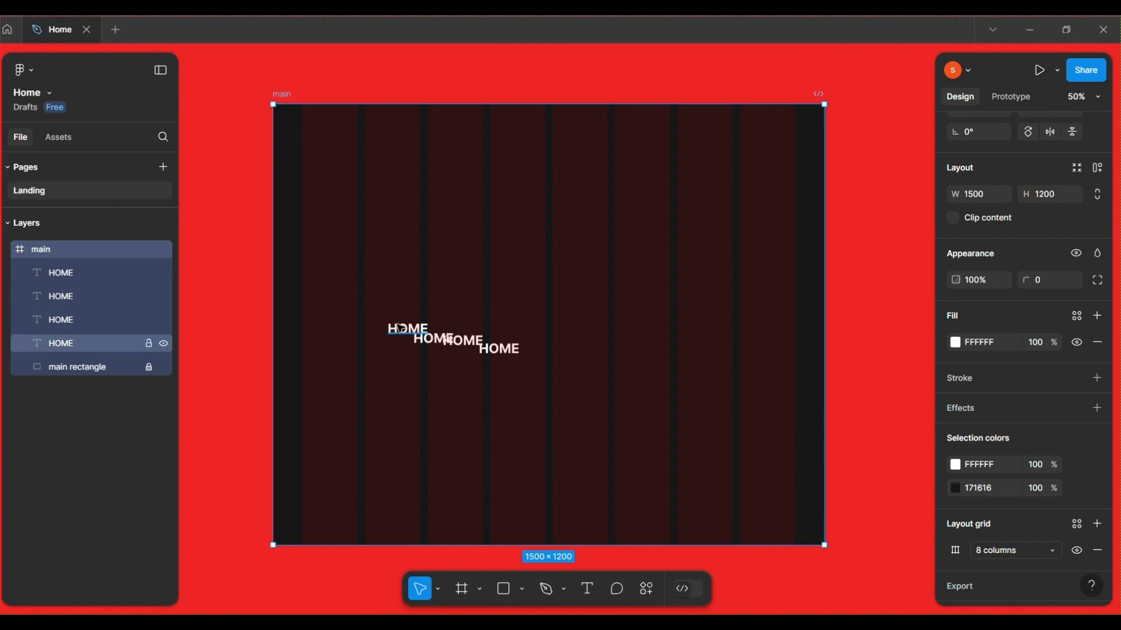
Spread the overlapping HOME texts into a single horizontal row level with the first one
click(407, 337)
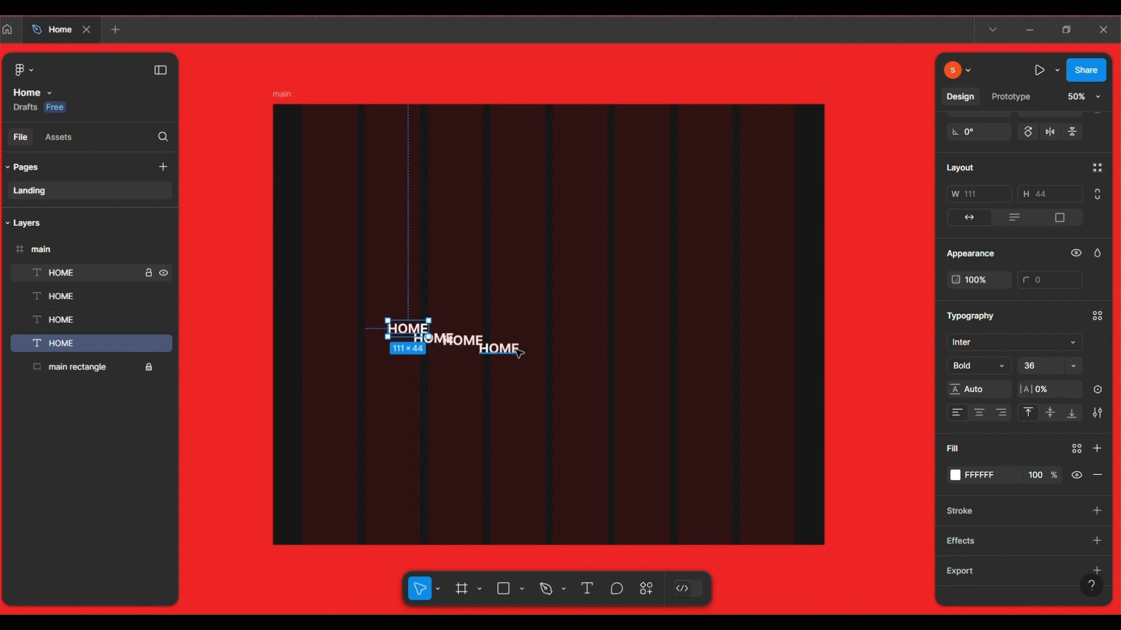
drag(512, 350, 556, 347)
drag(465, 346, 573, 336)
Replace the wording of the second HOME text in the row with PRODUCTS
click(483, 330)
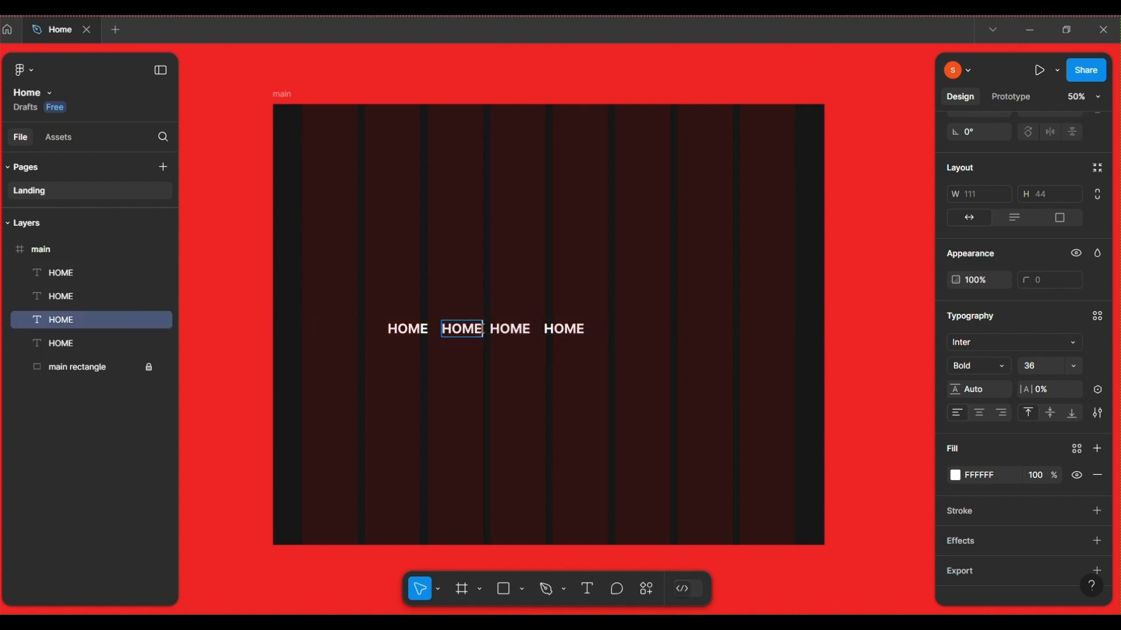
key(BackSpace)
key(BackSpace)
key(BackSpace)
key(BackSpace)
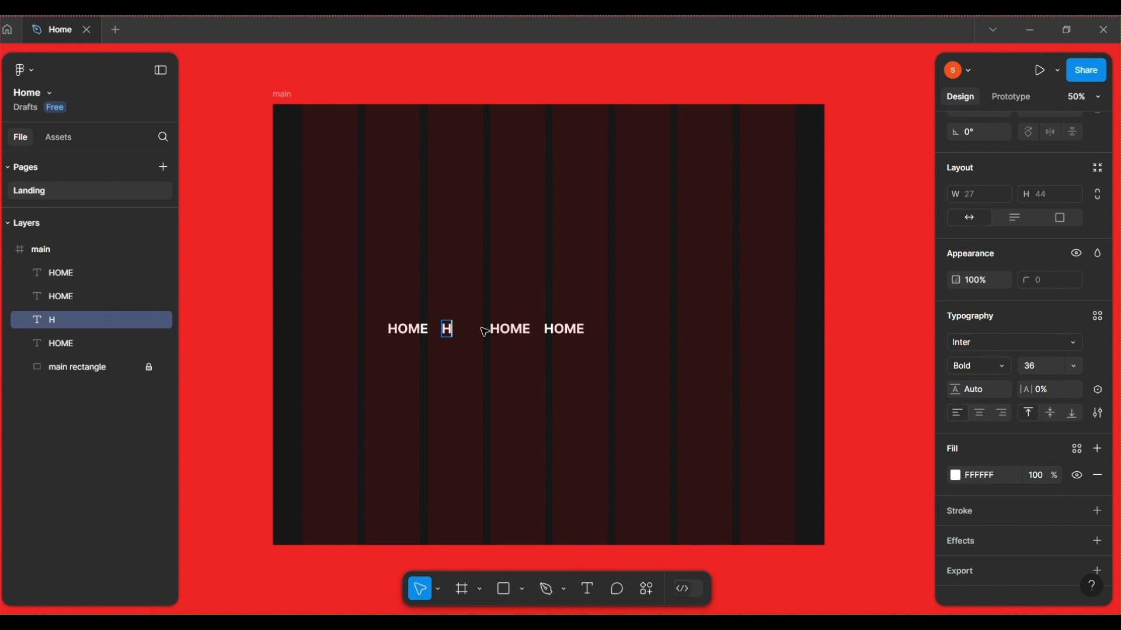
text(AB)
key(BackSpace)
key(BackSpace)
text(PRODUCT)
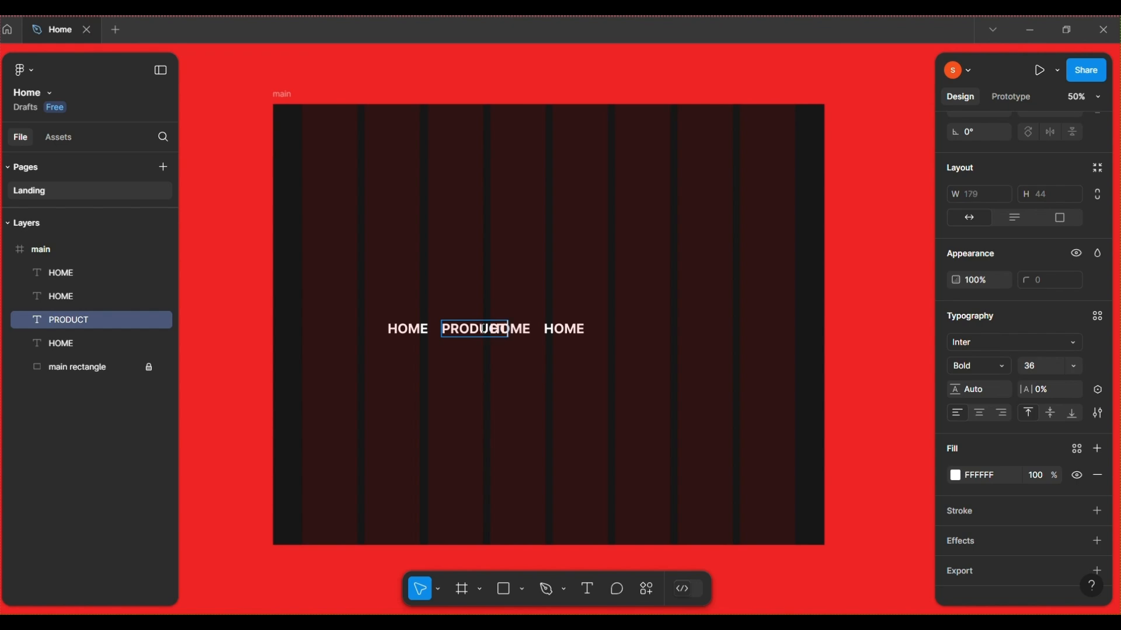
text(S)
key(Escape)
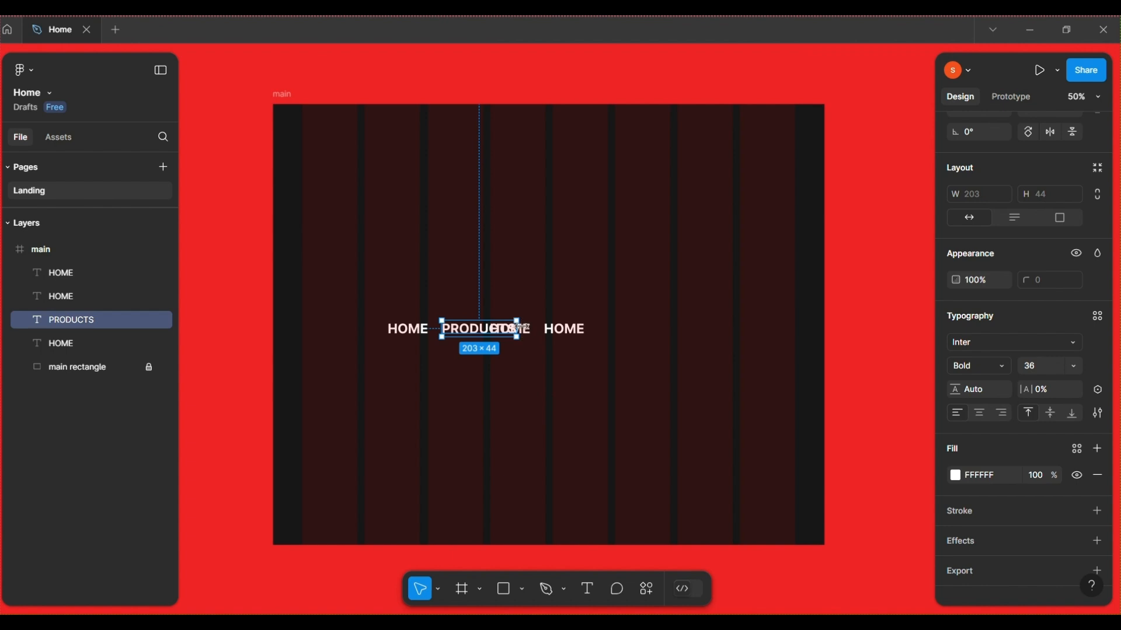
click(500, 375)
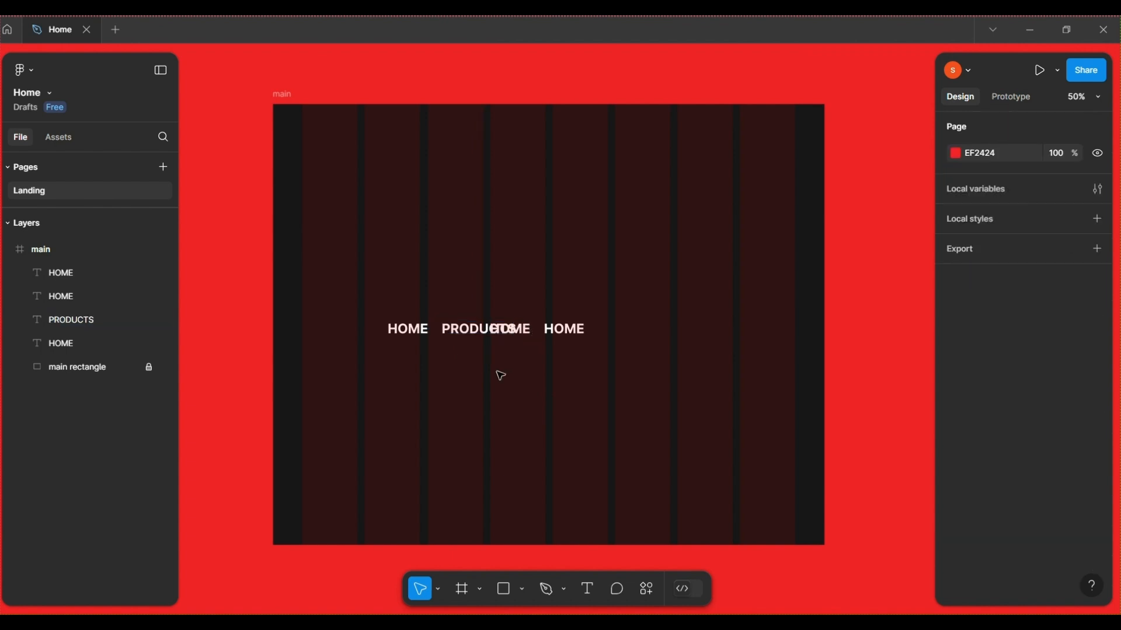
Shift the last two HOME texts along the row so they clear the PRODUCTS text
click(512, 327)
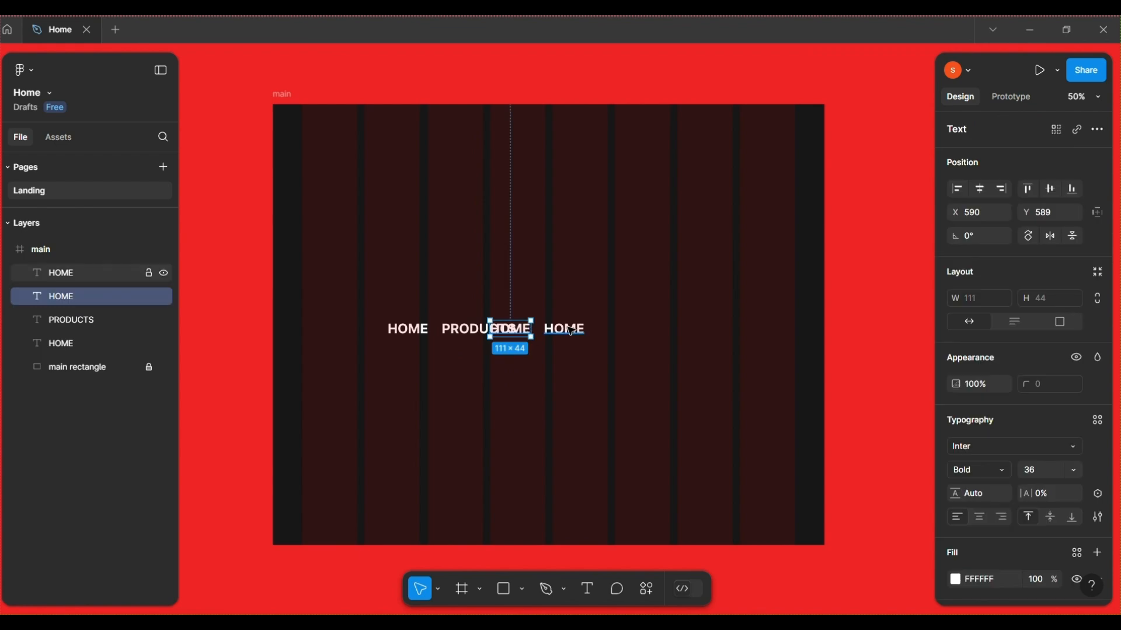
mouse_move(571, 331)
mouse_down()
mouse_move(593, 331)
mouse_move(547, 330)
mouse_move(591, 330)
mouse_up()
click(528, 330)
Replace the wording of the HOME text beside PRODUCTS with ABOUT US
click(555, 330)
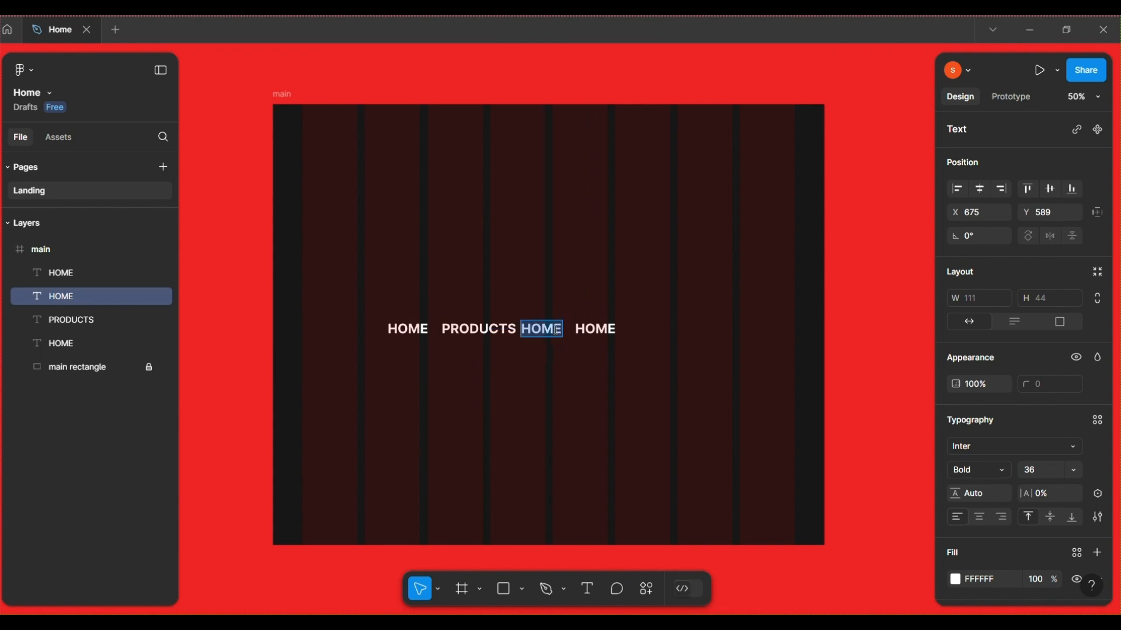
click(556, 330)
key(BackSpace)
key(BackSpace)
key(BackSpace)
key(BackSpace)
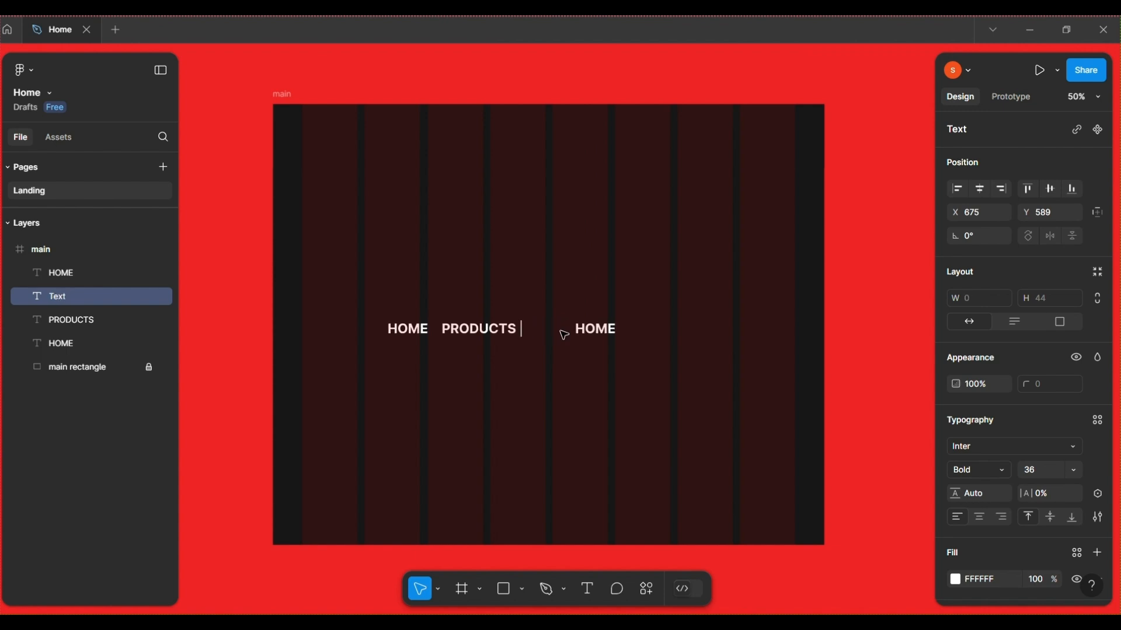
text(ABOUT)
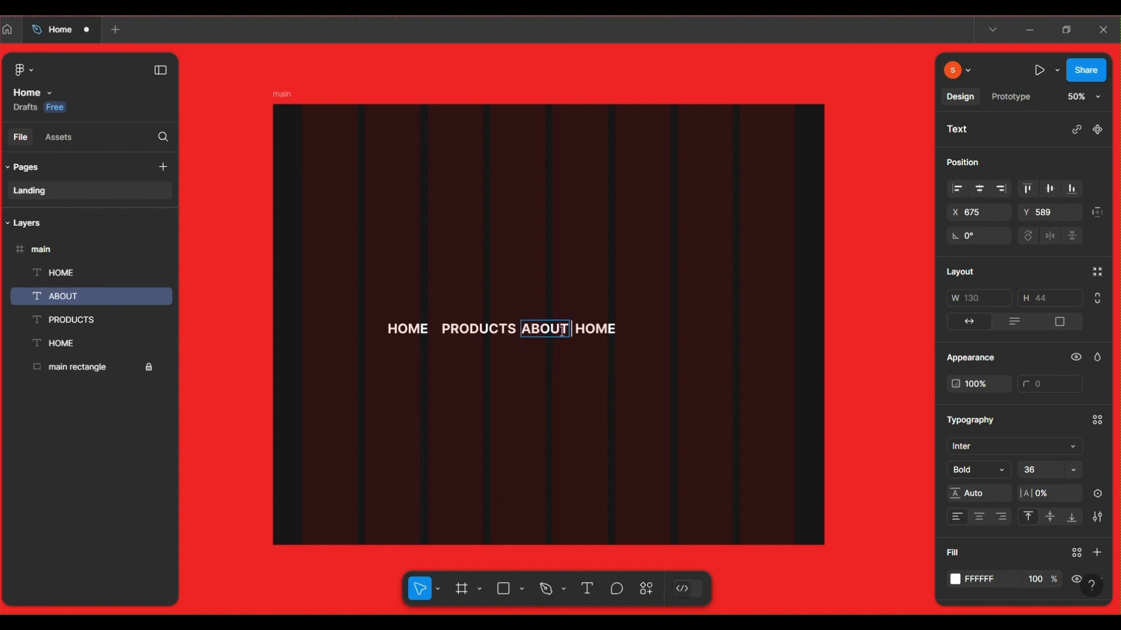
text( US)
key(Escape)
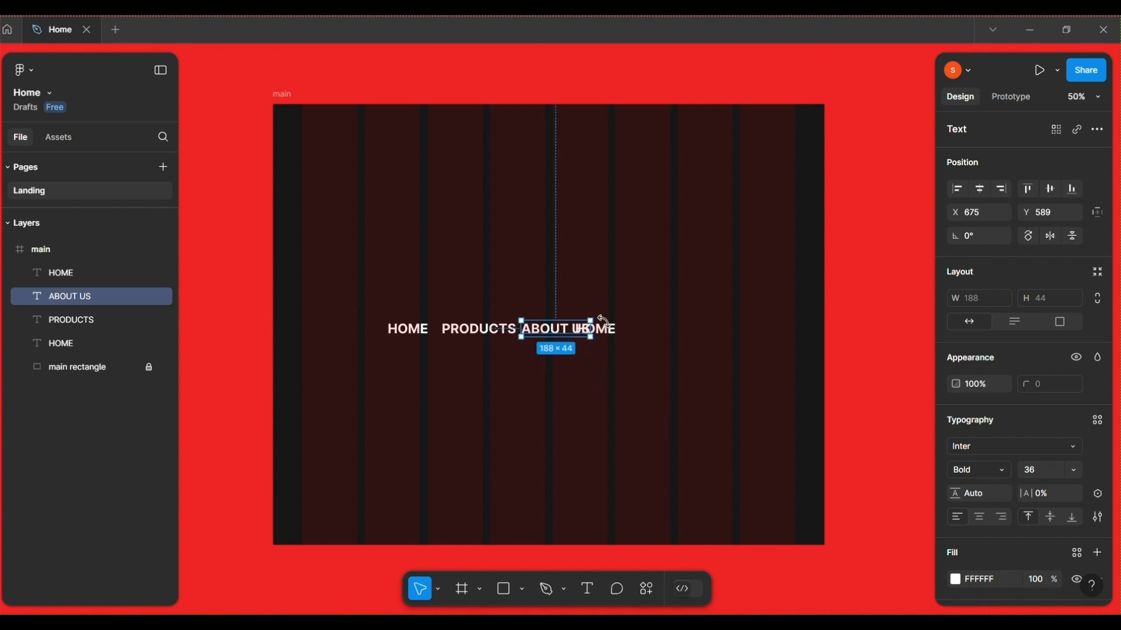
Move the last HOME text clear of ABOUT US and replace its wording with CONTACT US
click(607, 353)
click(611, 330)
drag(611, 331, 626, 329)
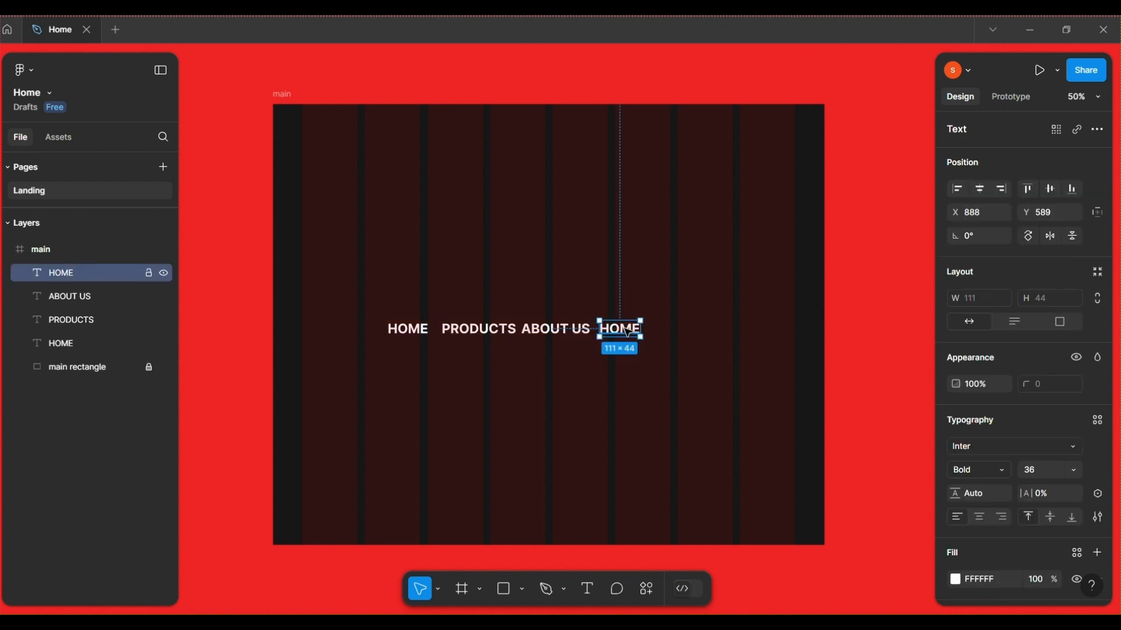
double_click(627, 329)
click(636, 329)
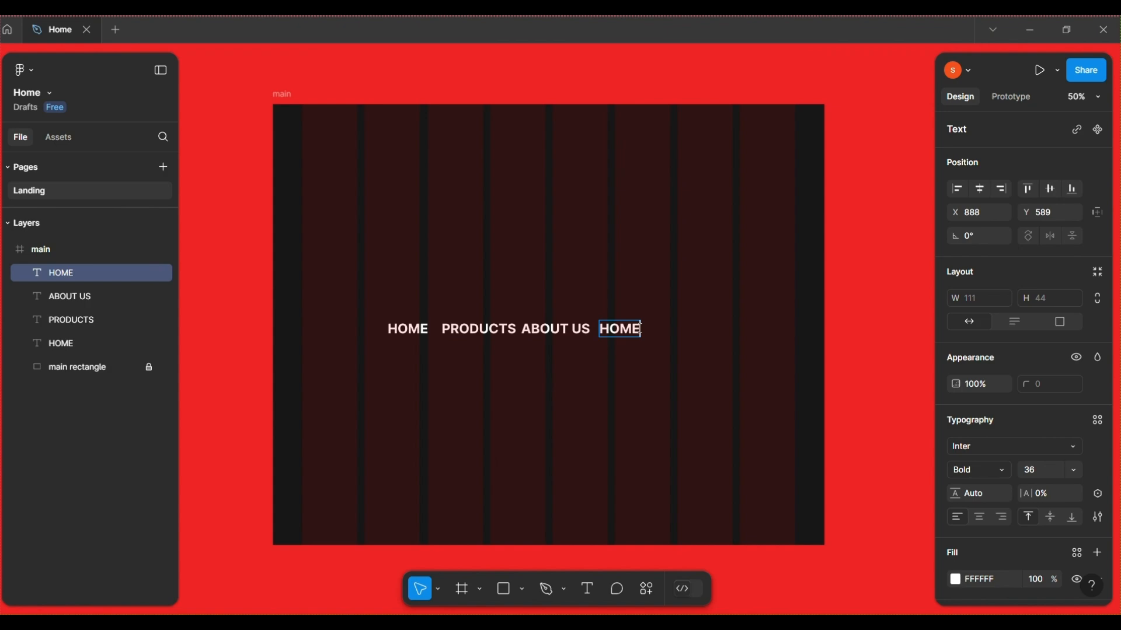
key(BackSpace)
key(BackSpace)
key(BackSpace)
key(BackSpace)
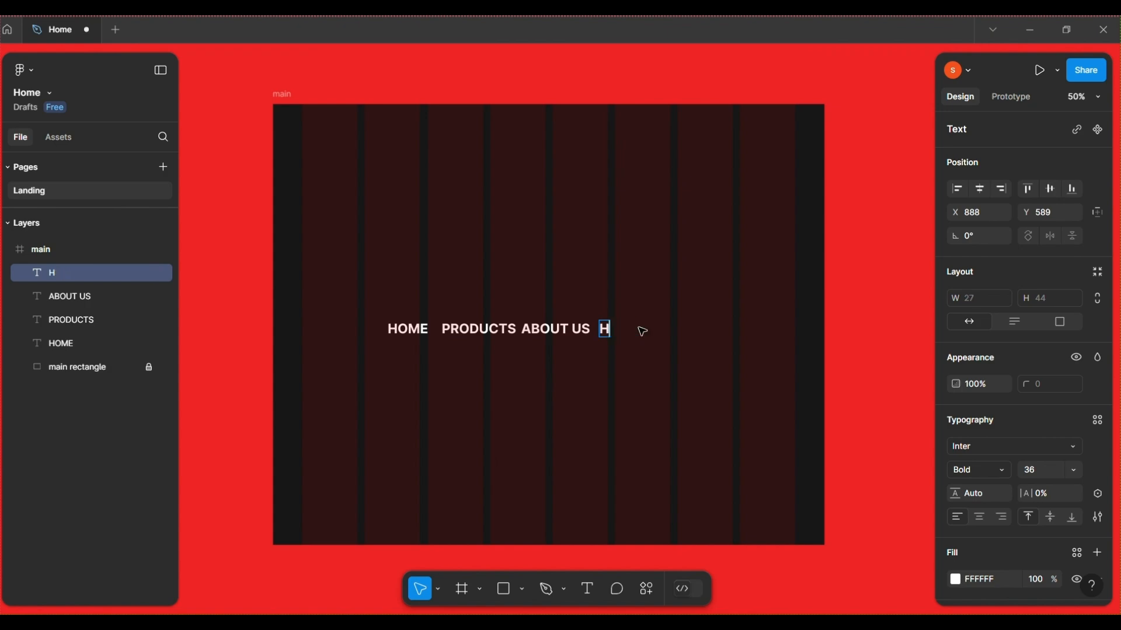
text(CONTACT US)
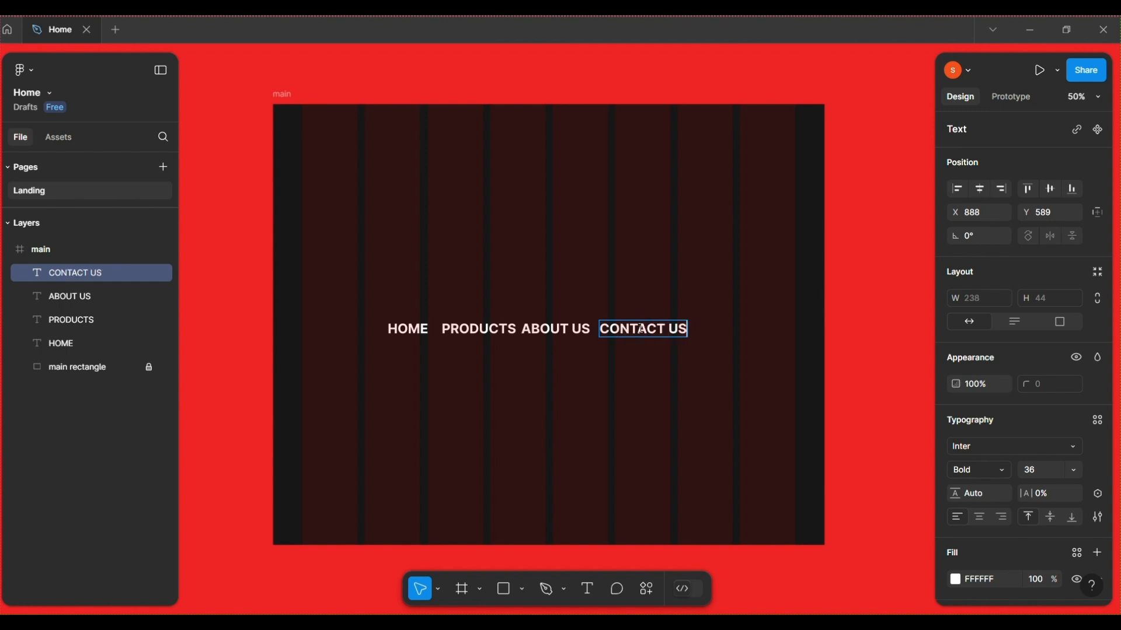
key(Escape)
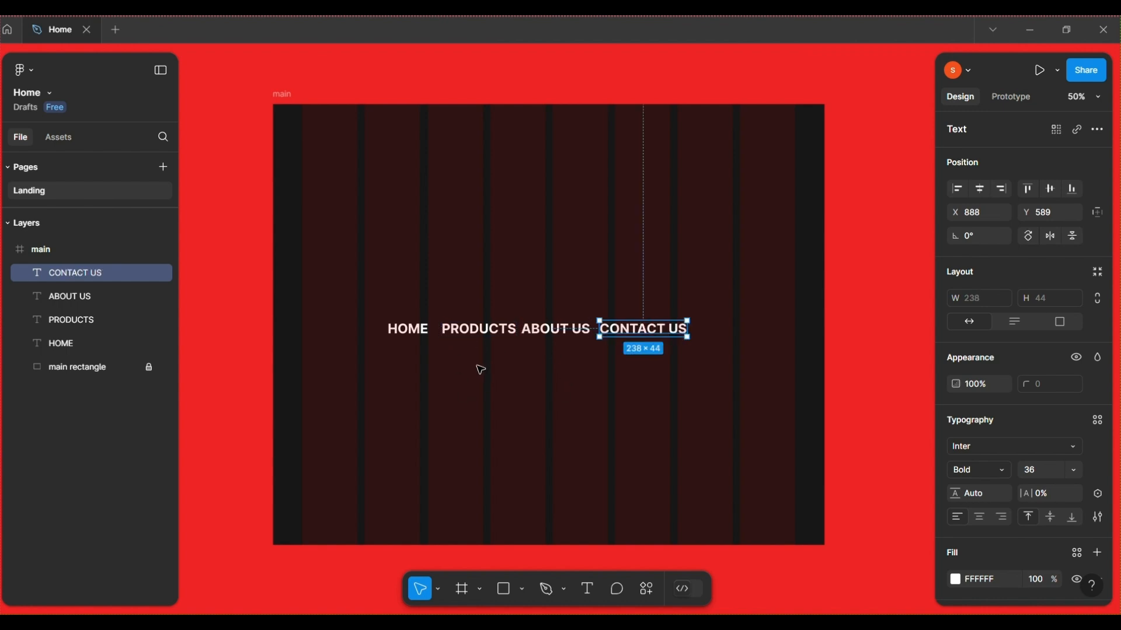
Set the font size of the whole HOME text to 32
click(500, 337)
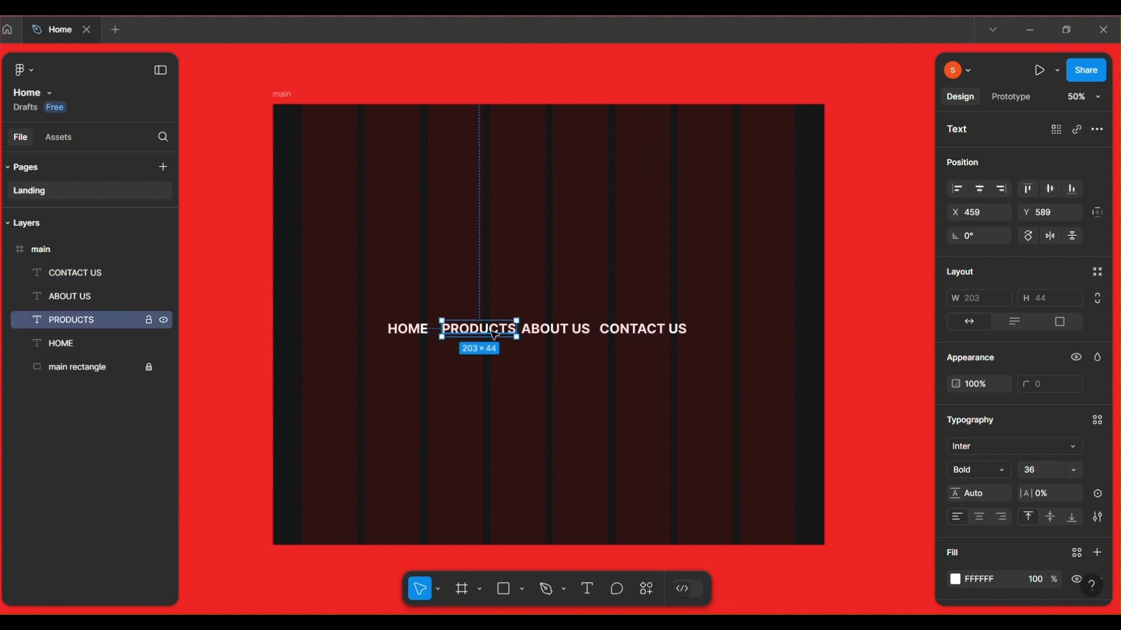
click(423, 334)
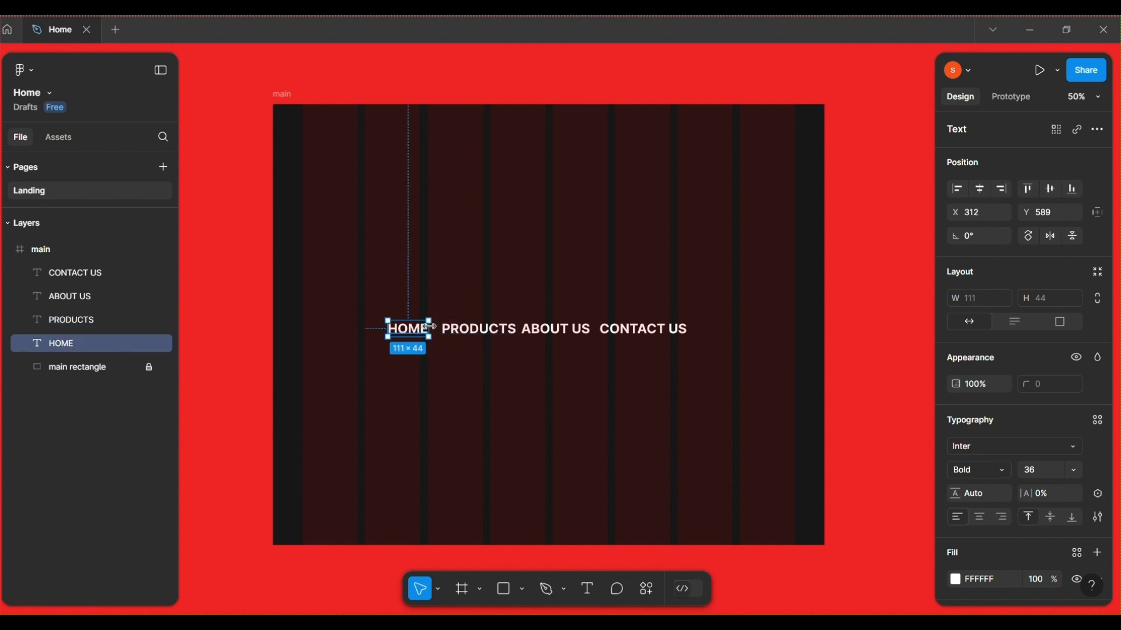
double_click(420, 330)
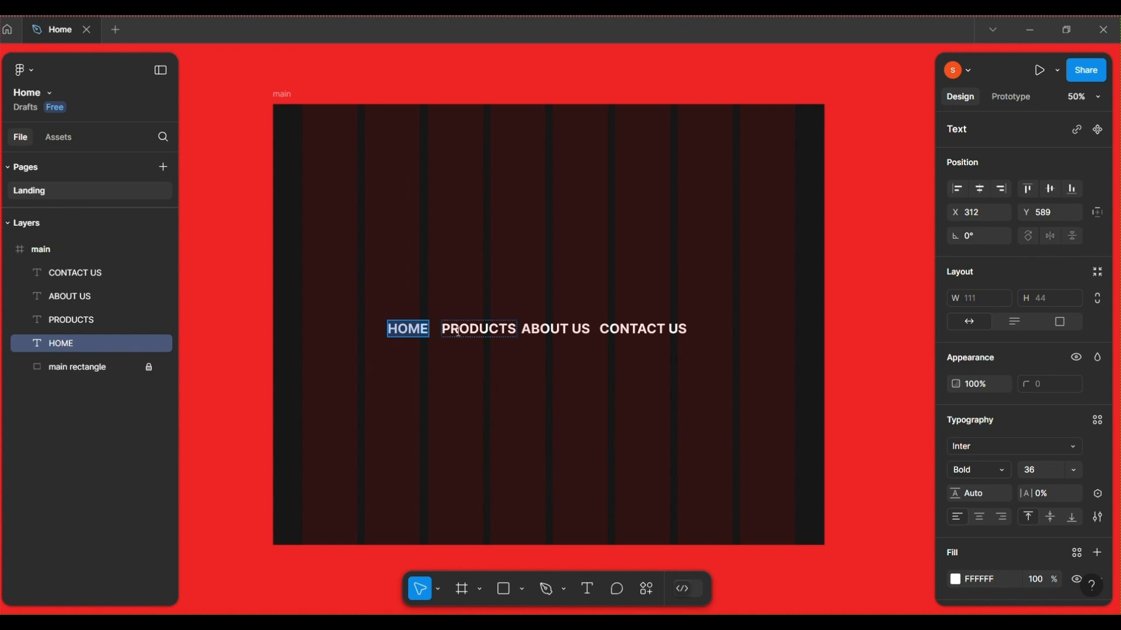
click(493, 331)
click(409, 331)
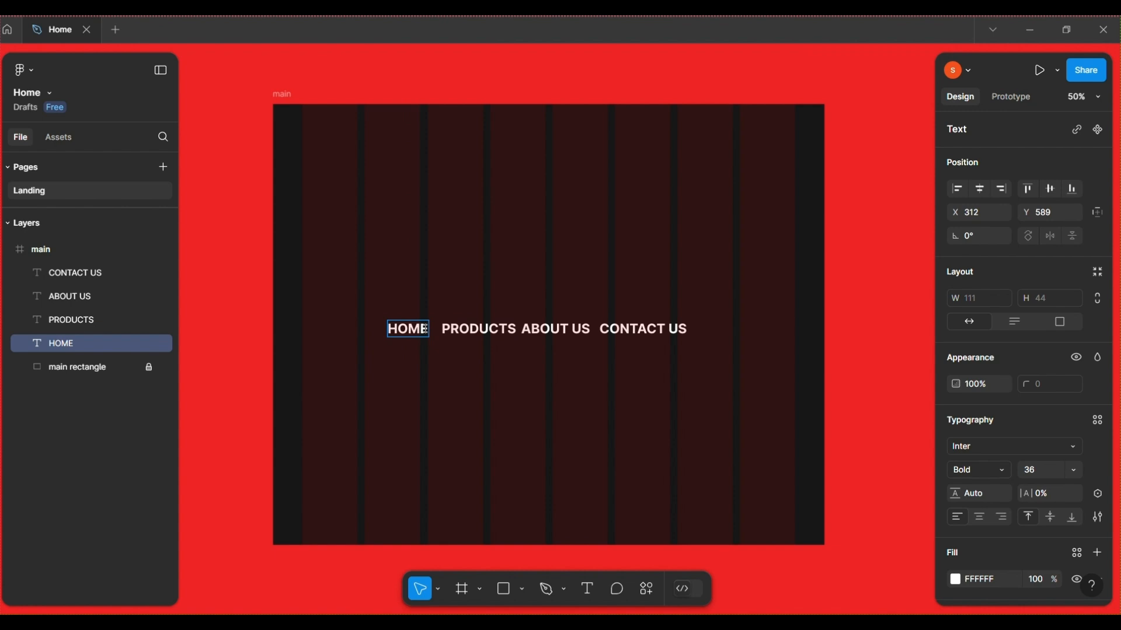
drag(430, 332, 387, 331)
click(1071, 472)
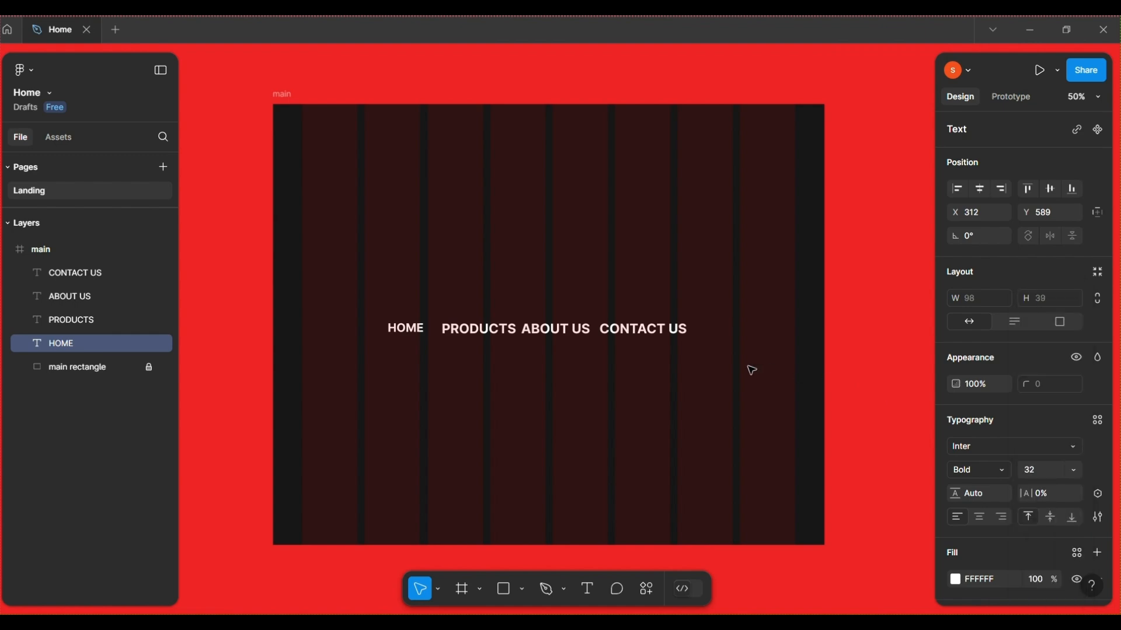
Set the font size of the whole PRODUCTS text to 32
click(497, 330)
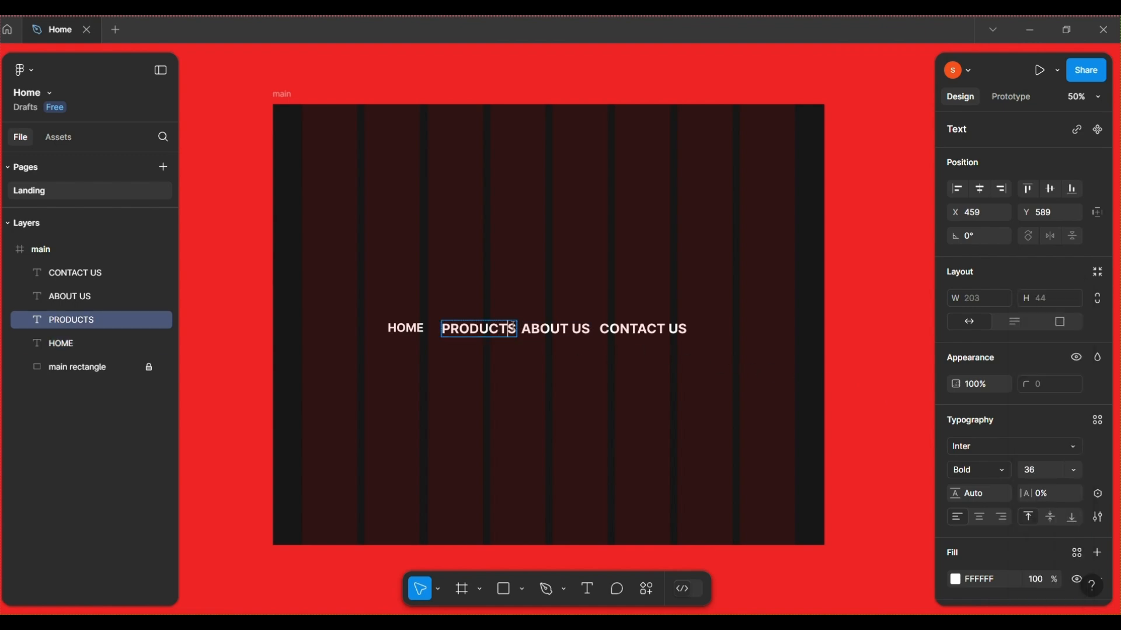
drag(514, 327, 445, 332)
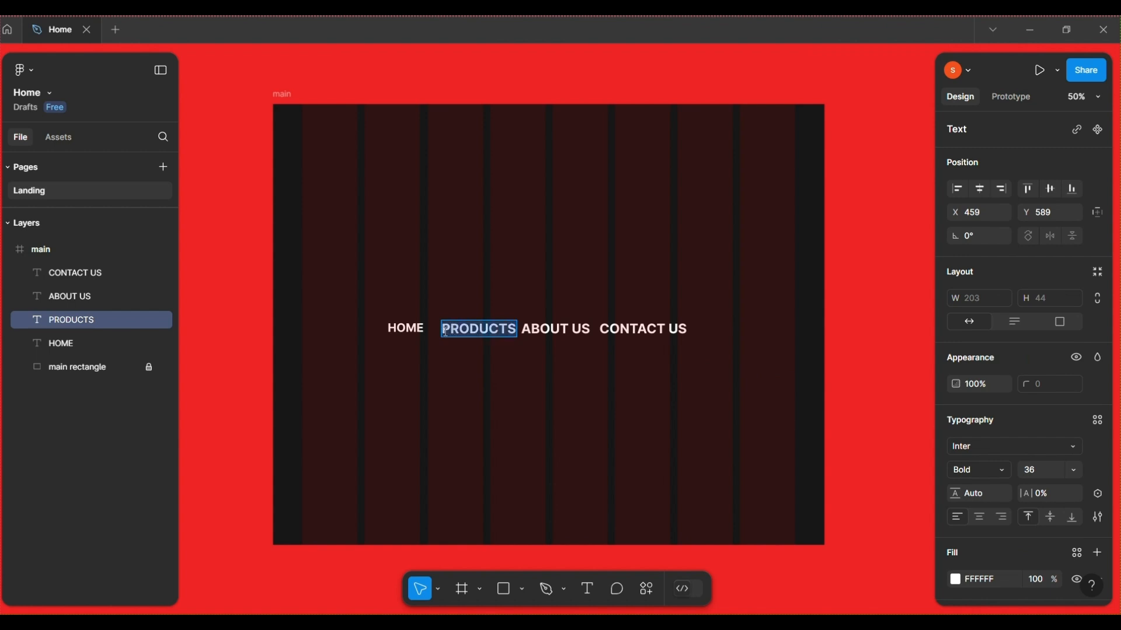
click(1074, 470)
click(1048, 447)
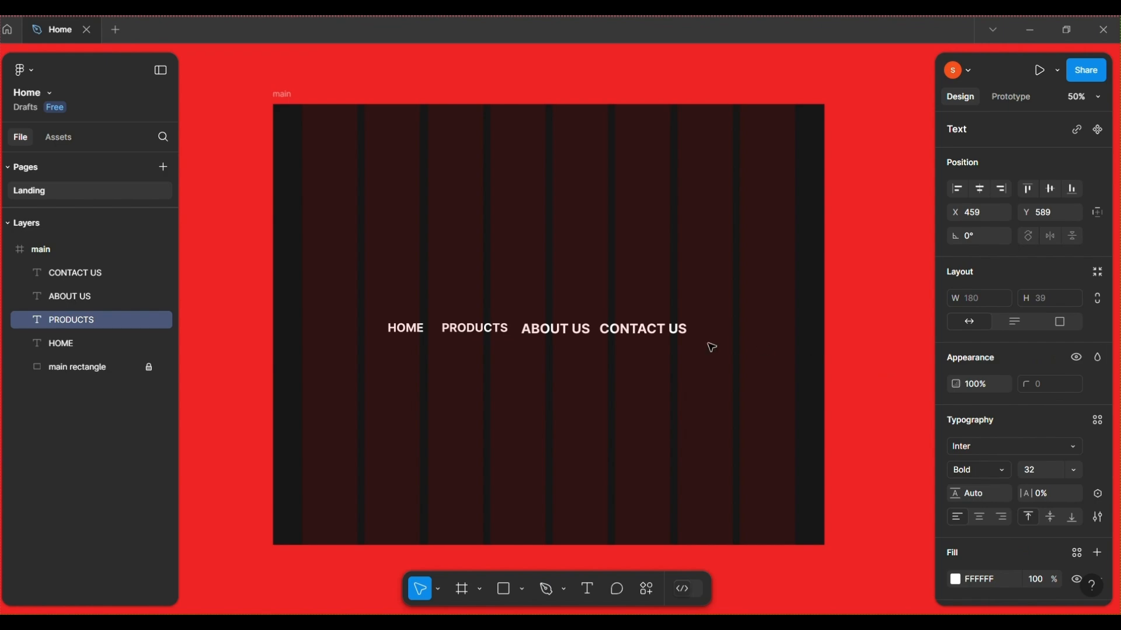
Set the font size of the whole ABOUT US text to 32
double_click(569, 329)
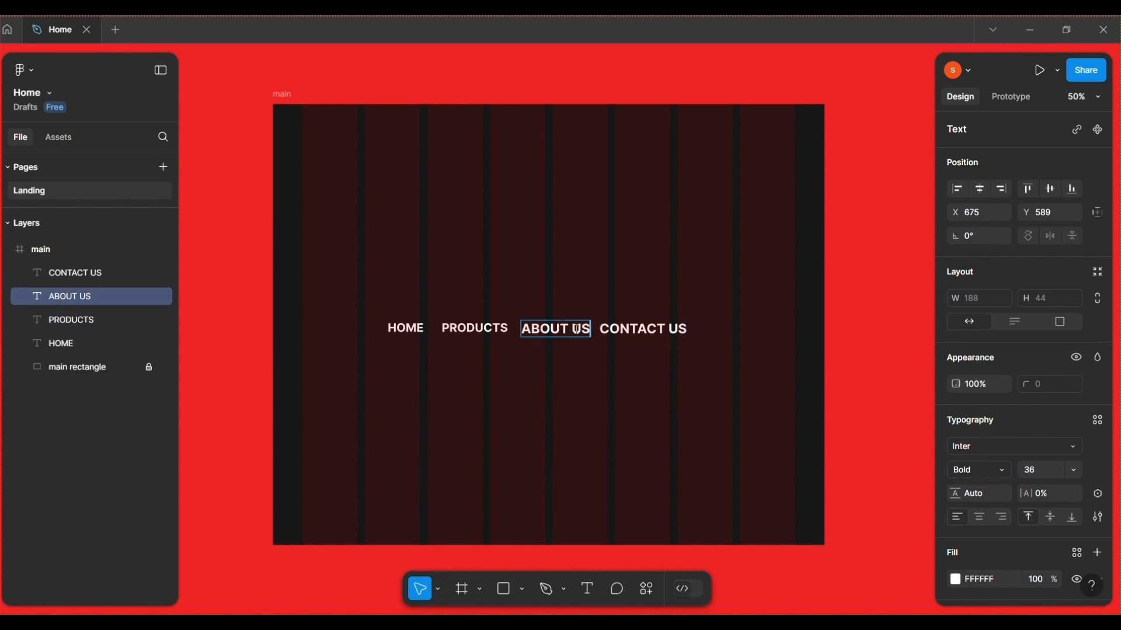
drag(589, 329, 524, 329)
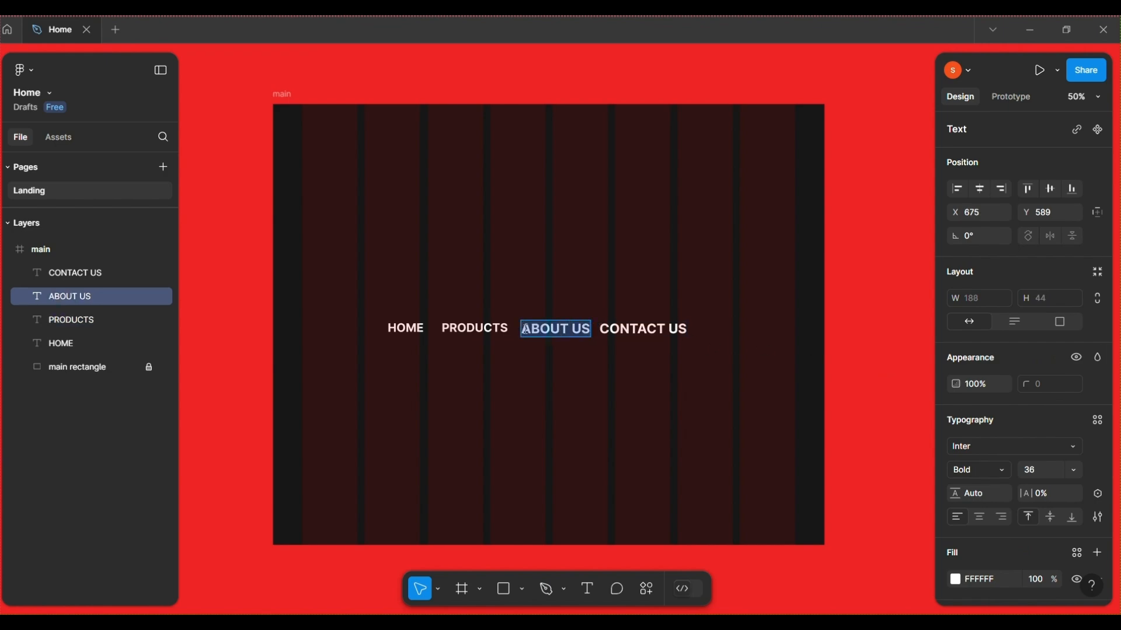
click(1072, 469)
click(1062, 452)
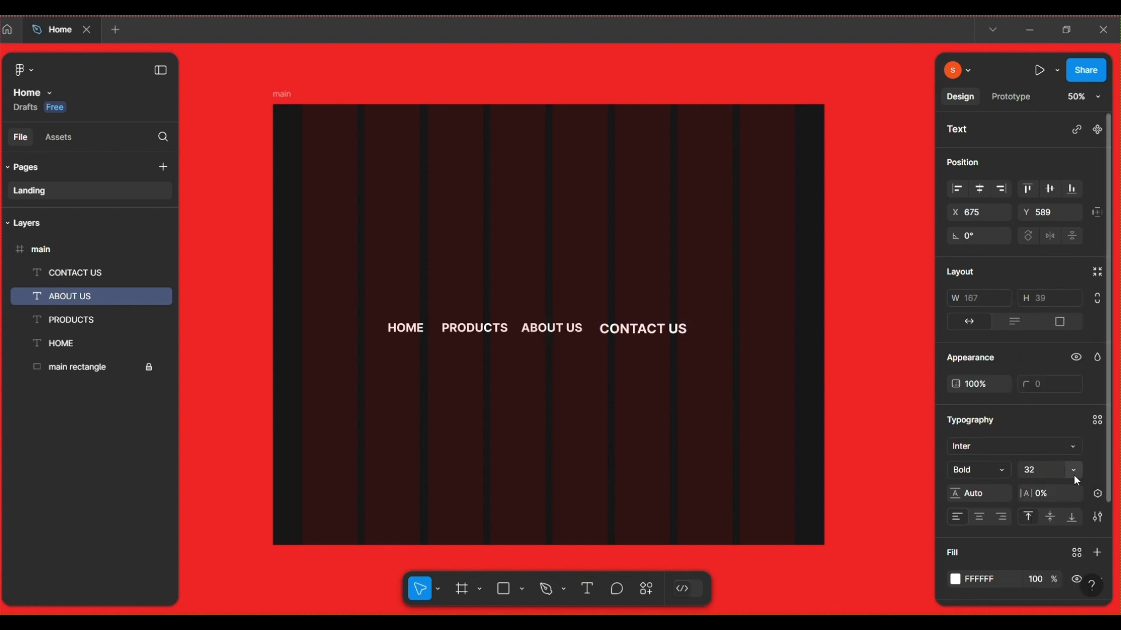
Set the font size of the whole CONTACT US text to 32
click(648, 330)
click(687, 328)
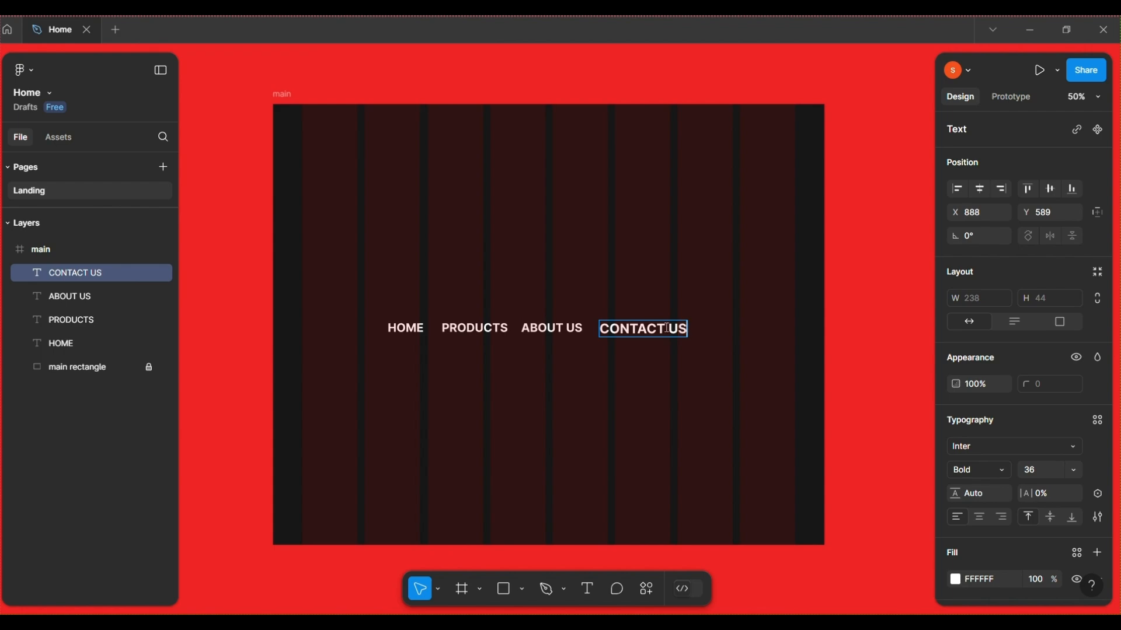
drag(688, 329, 600, 329)
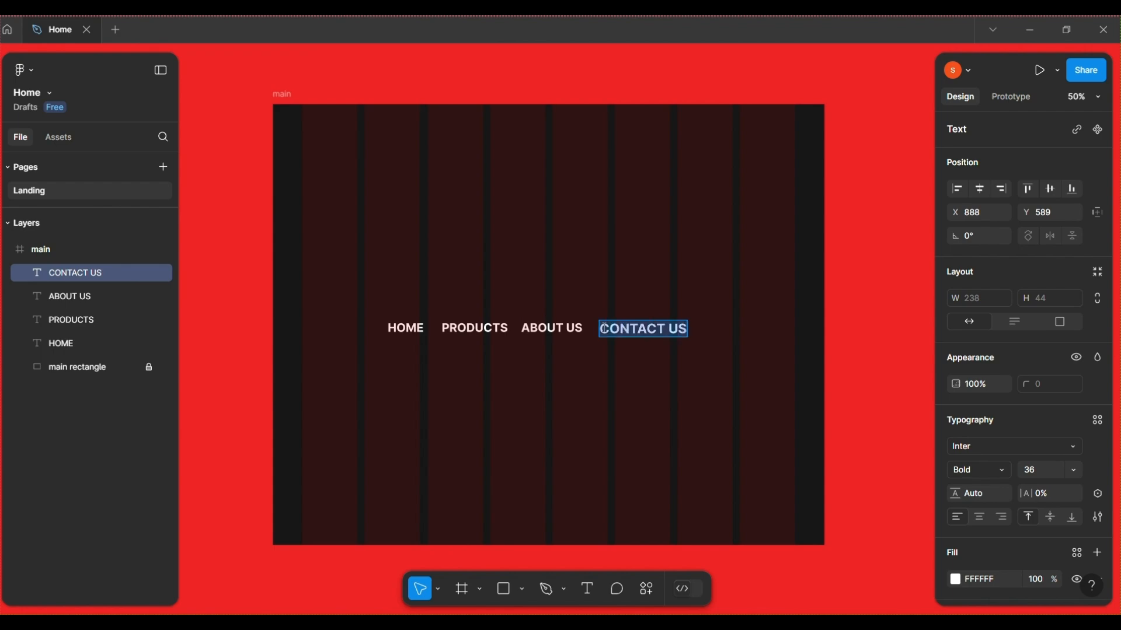
click(1074, 471)
click(1050, 449)
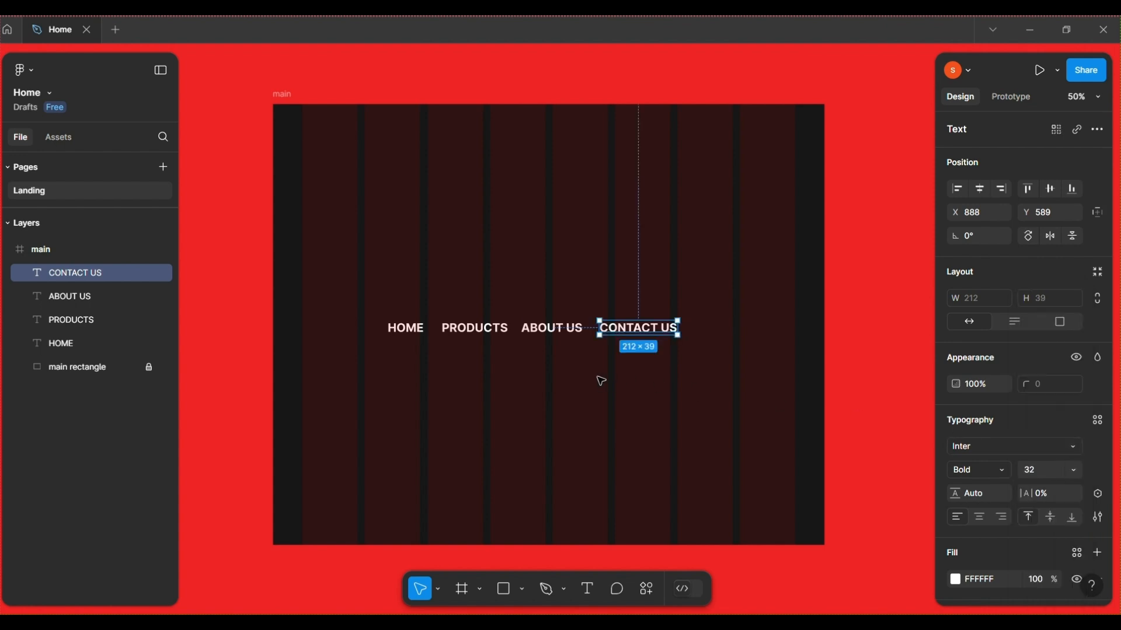
click(409, 329)
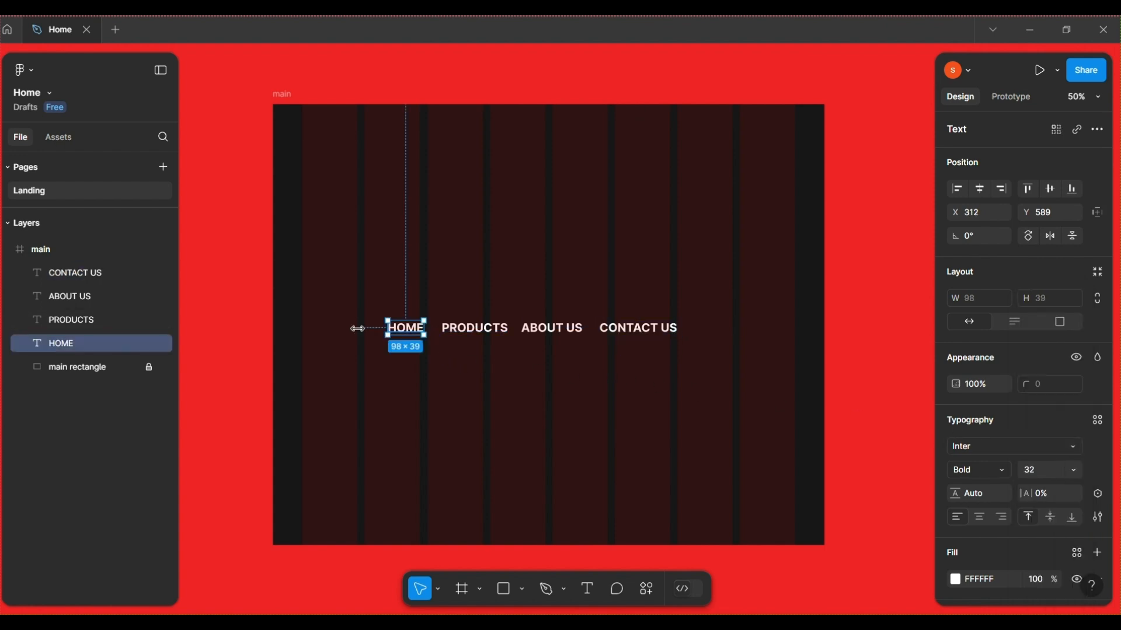
click(478, 330)
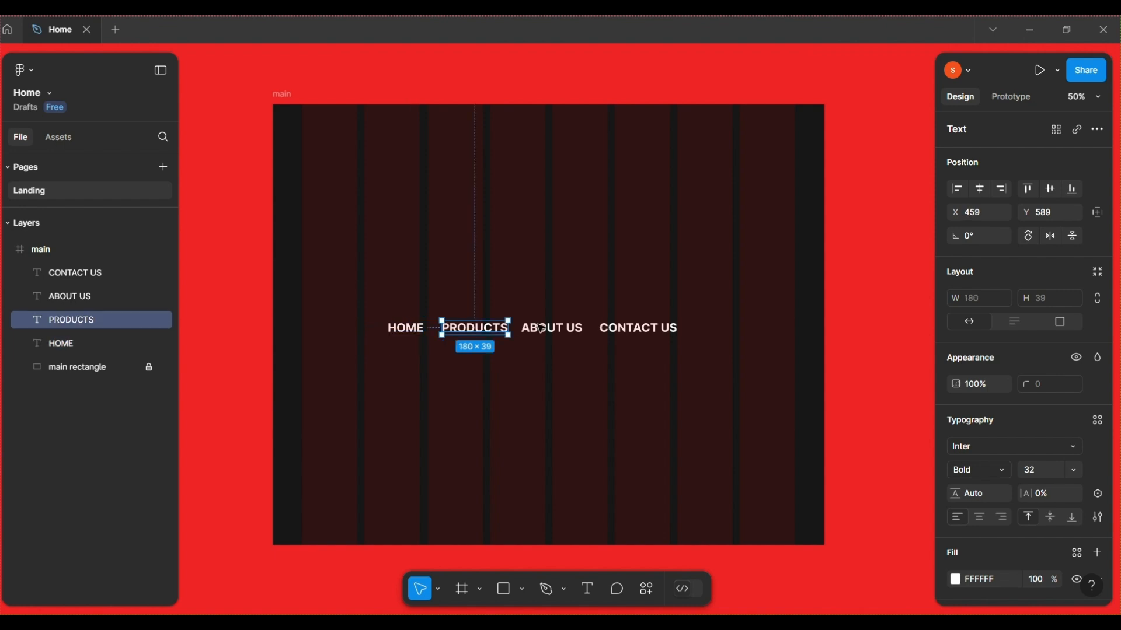
click(552, 329)
click(648, 335)
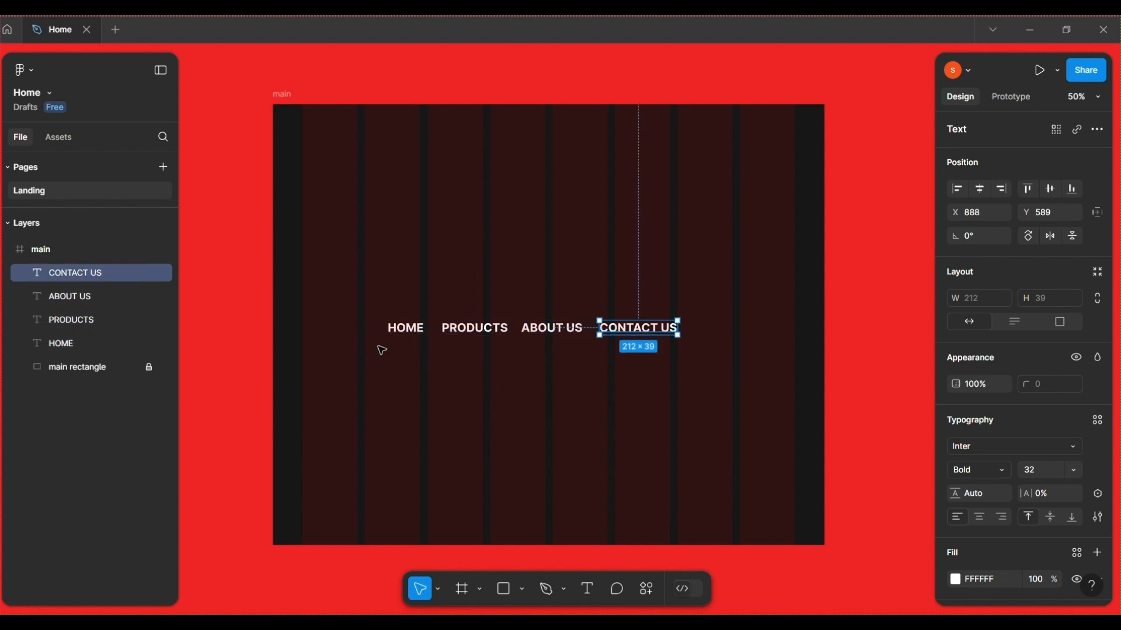
click(508, 382)
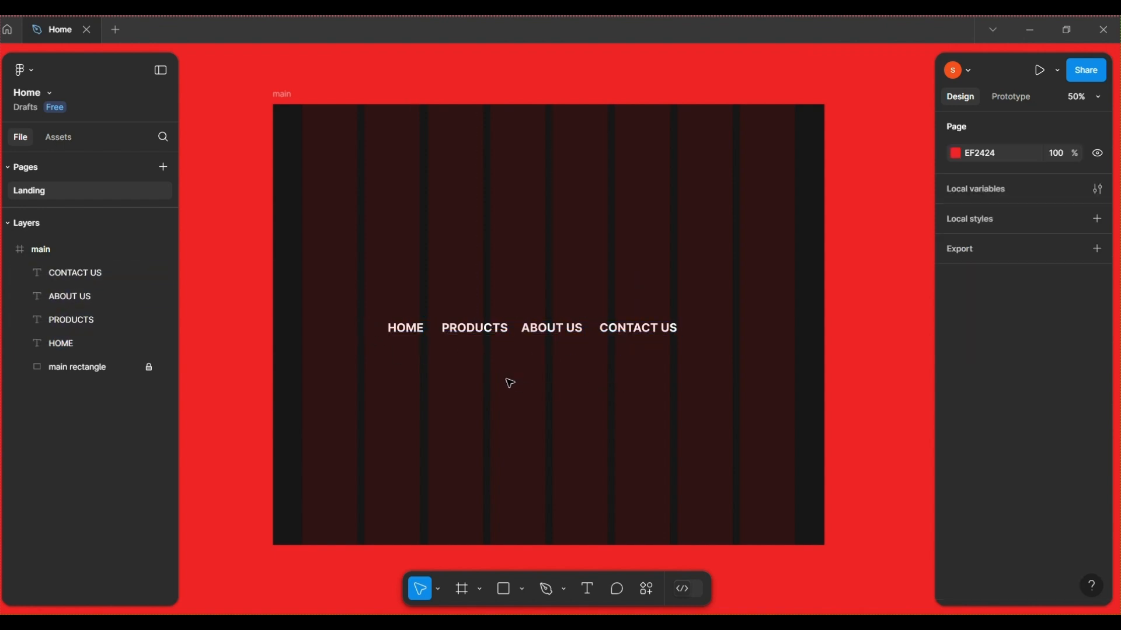
Wrap the HOME, PRODUCTS, ABOUT US and CONTACT US texts together in an auto layout frame
click(62, 347)
shift+click(72, 320)
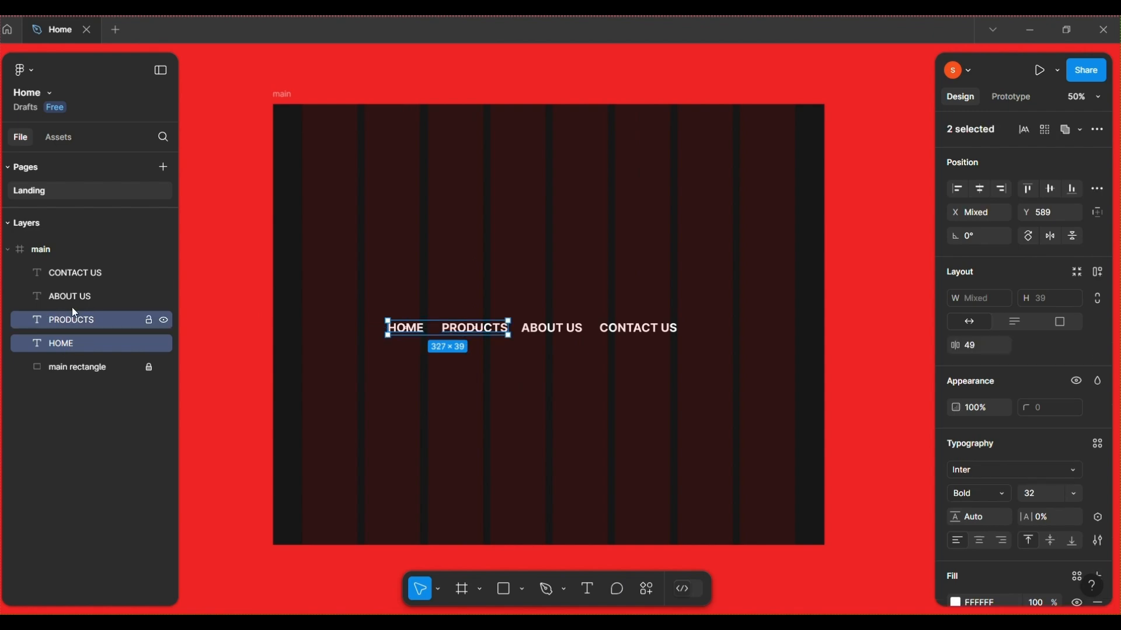
shift+click(72, 301)
shift+click(78, 274)
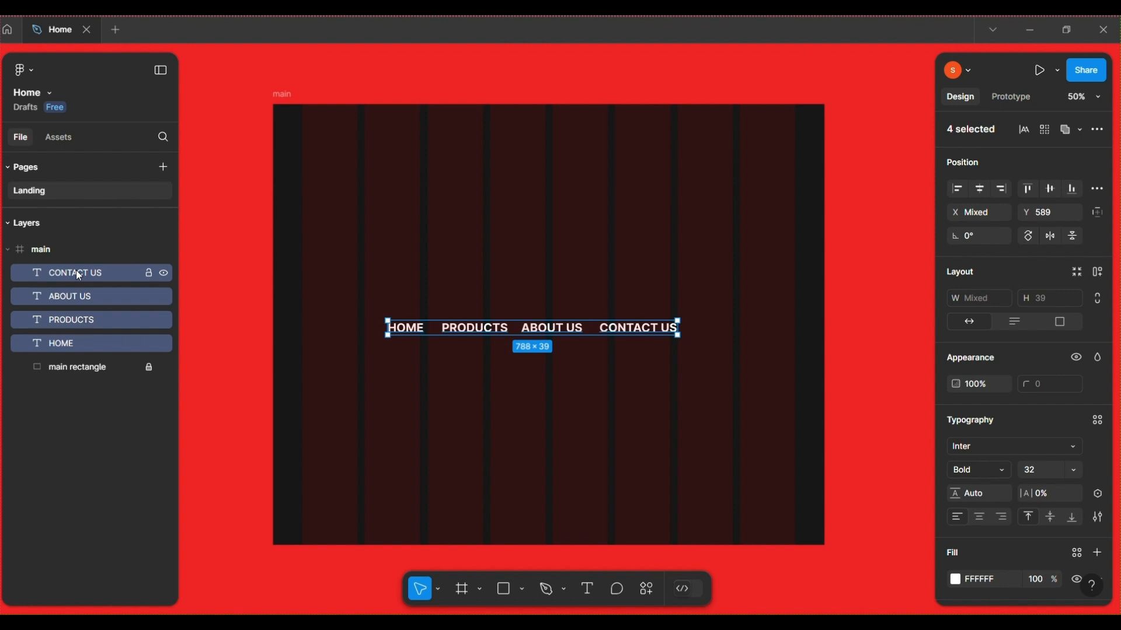
key(shift+a)
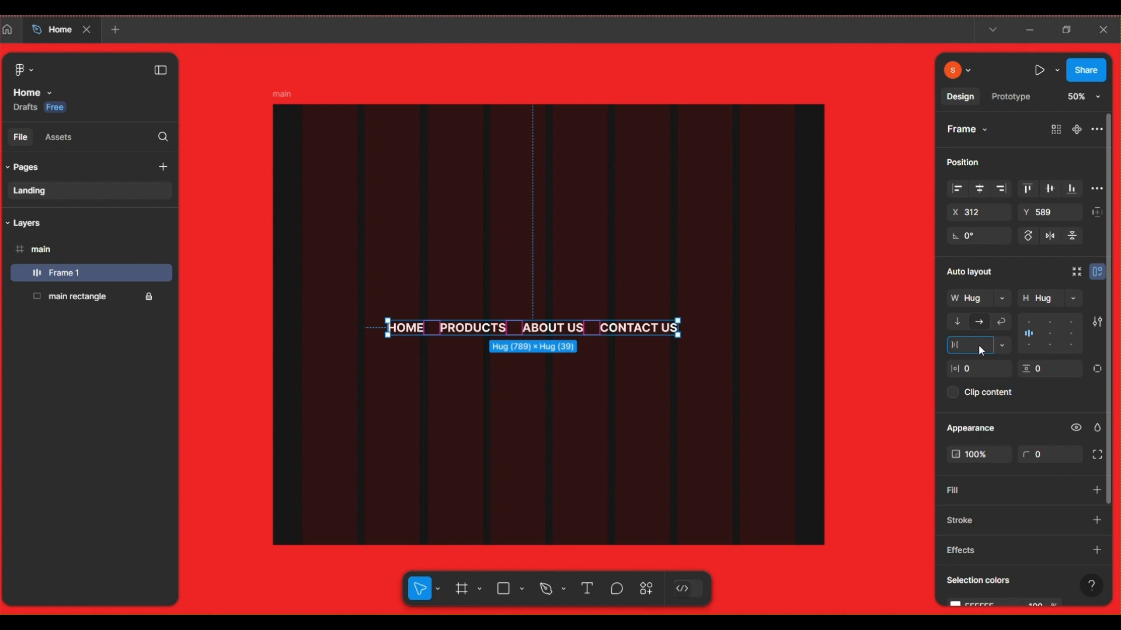
Set the horizontal gap between the items of the navigation frame to 25
key(Return)
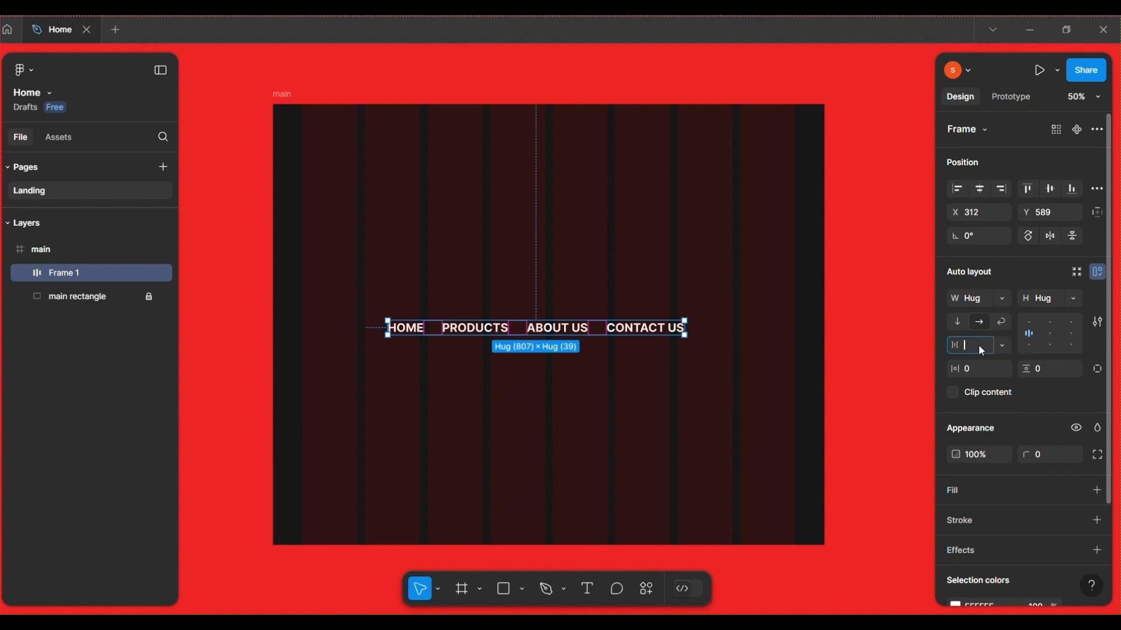
key(Return)
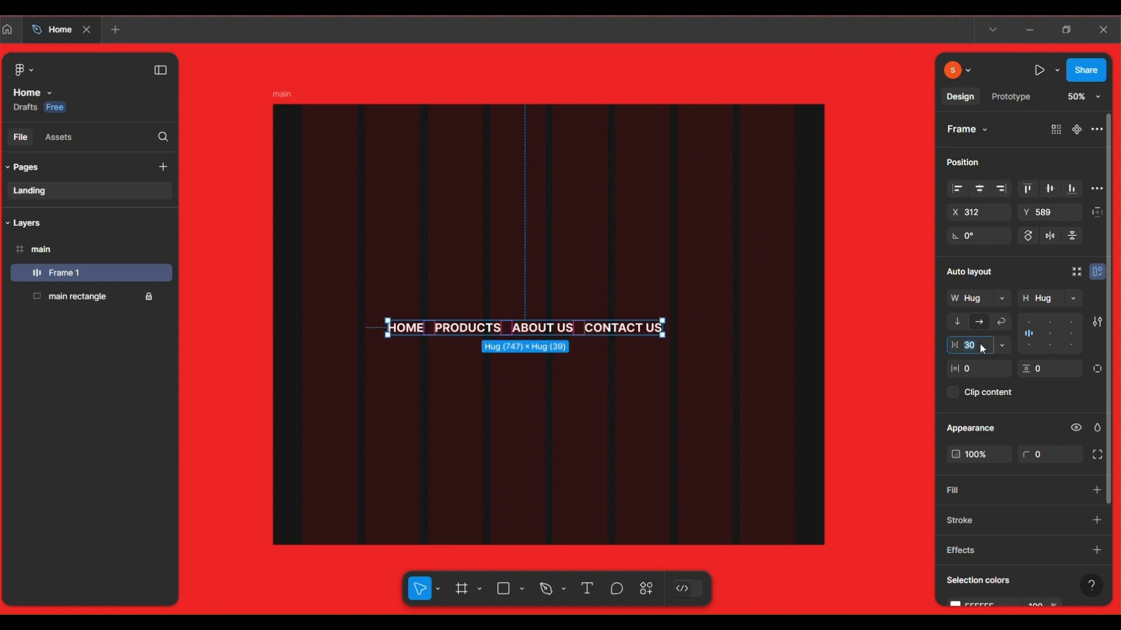
click(982, 346)
text(25)
key(Return)
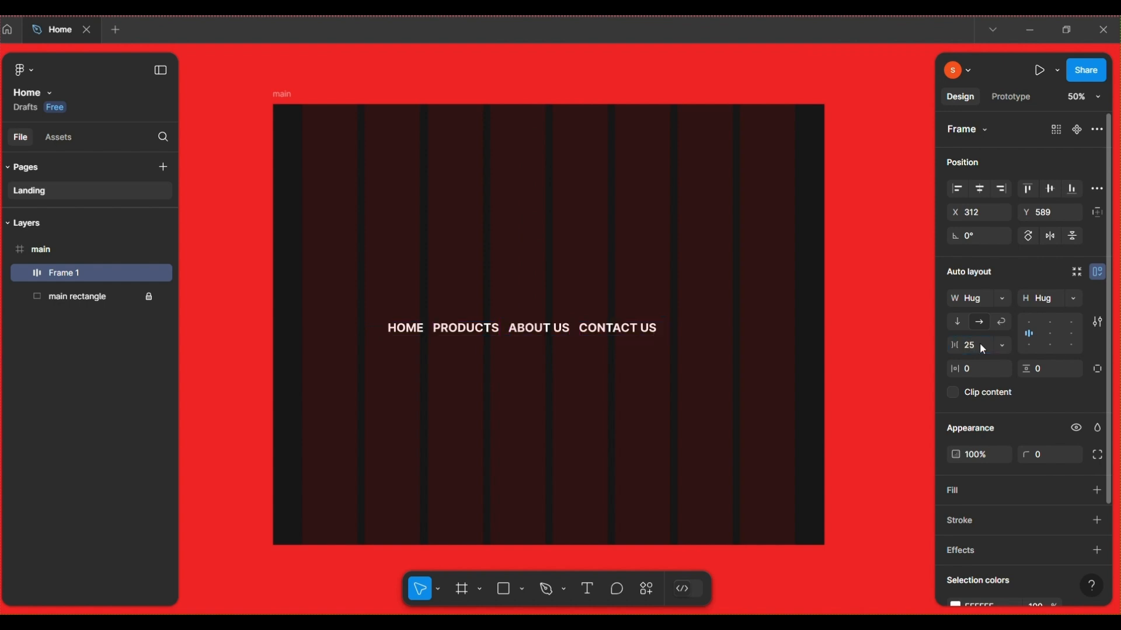
click(473, 340)
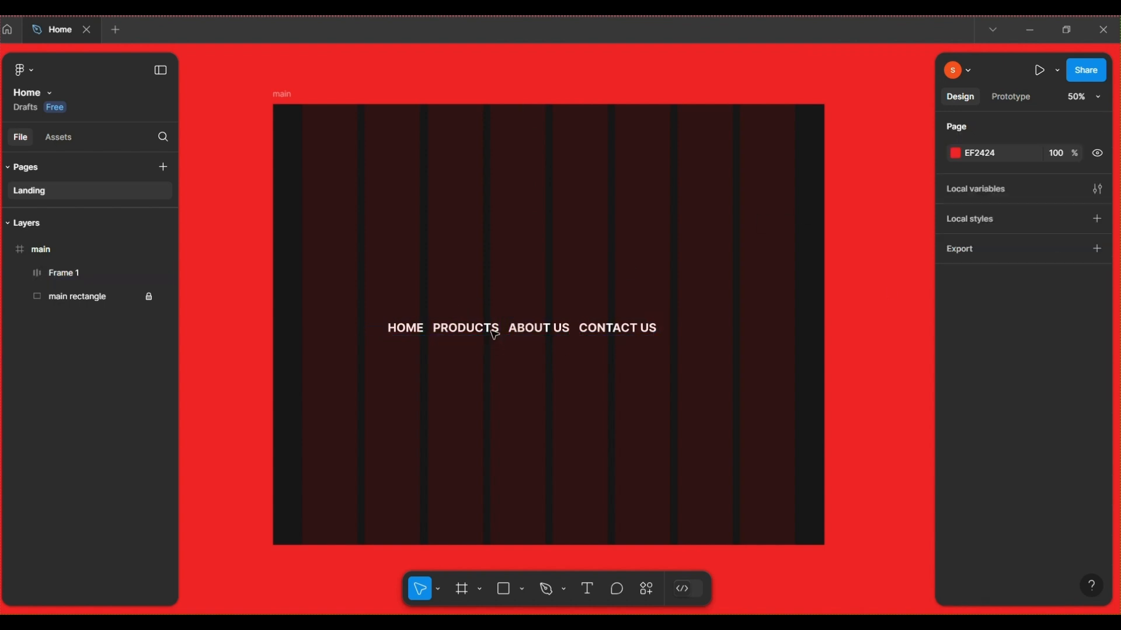
Align the navigation frame to the top and horizontal center of the main frame, and move it down to Y 40
click(526, 330)
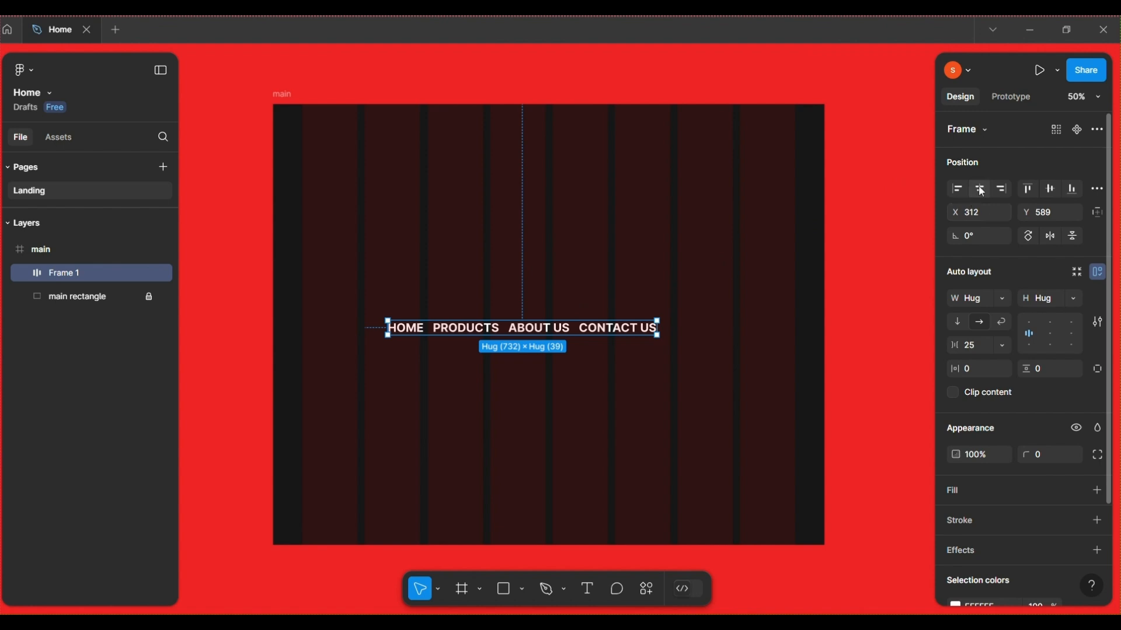
click(1029, 190)
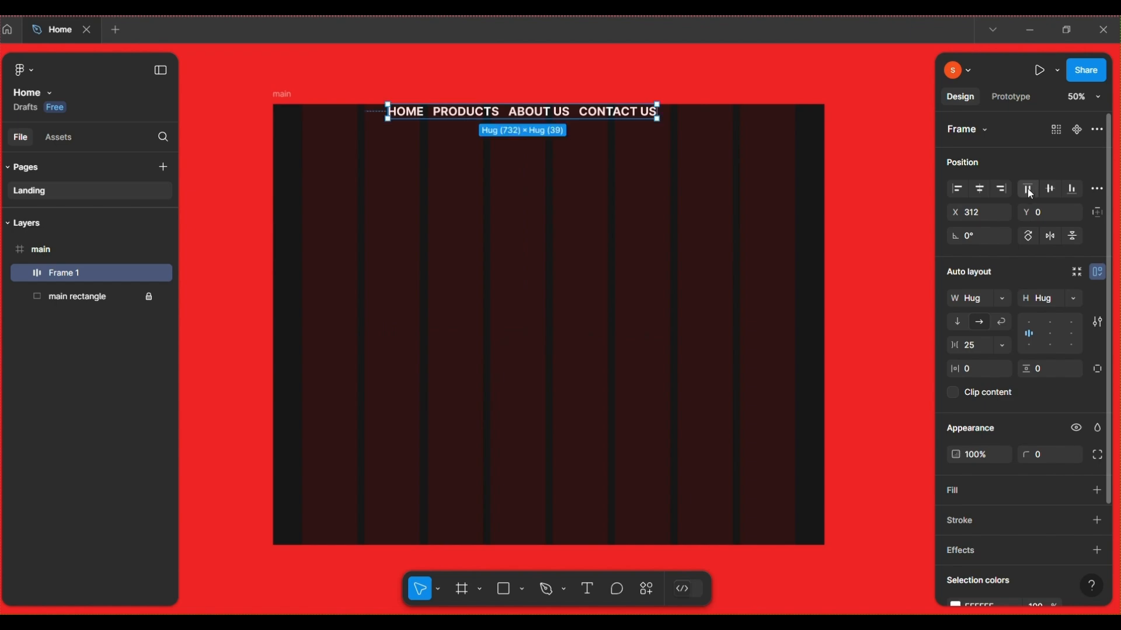
click(980, 188)
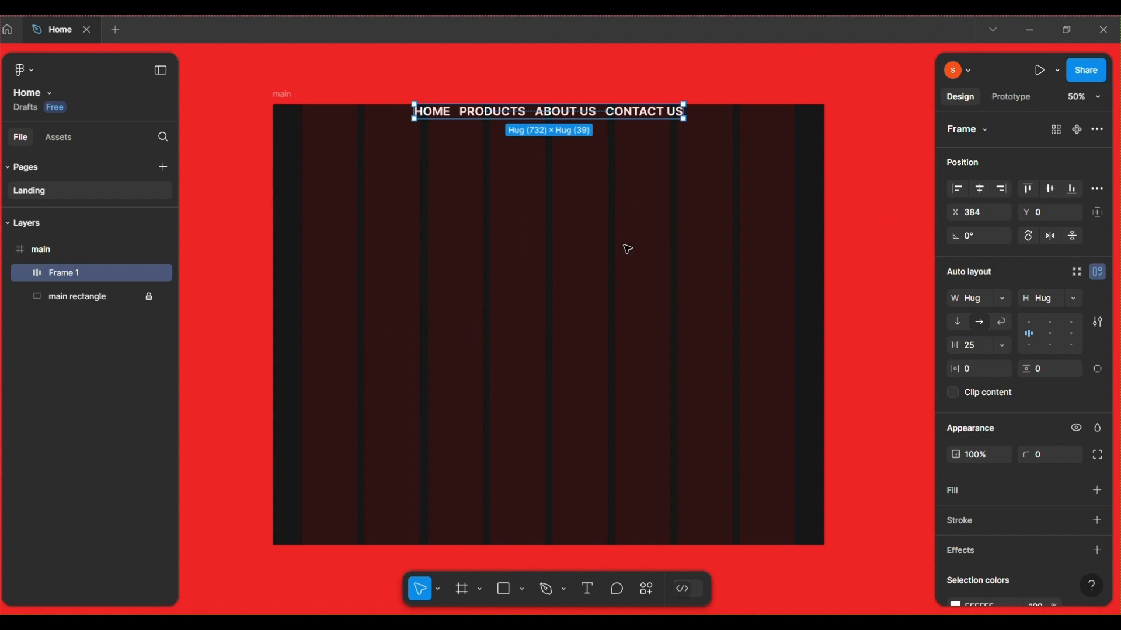
key(shift+Down)
key(shift+Down)
key(shift+Down)
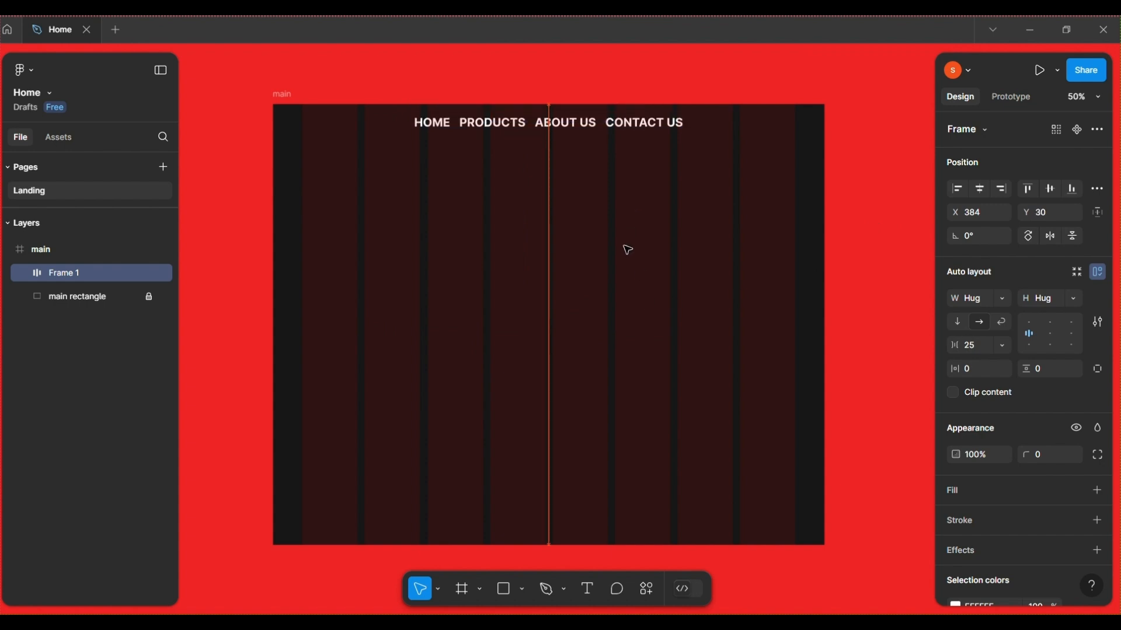
key(shift+Down)
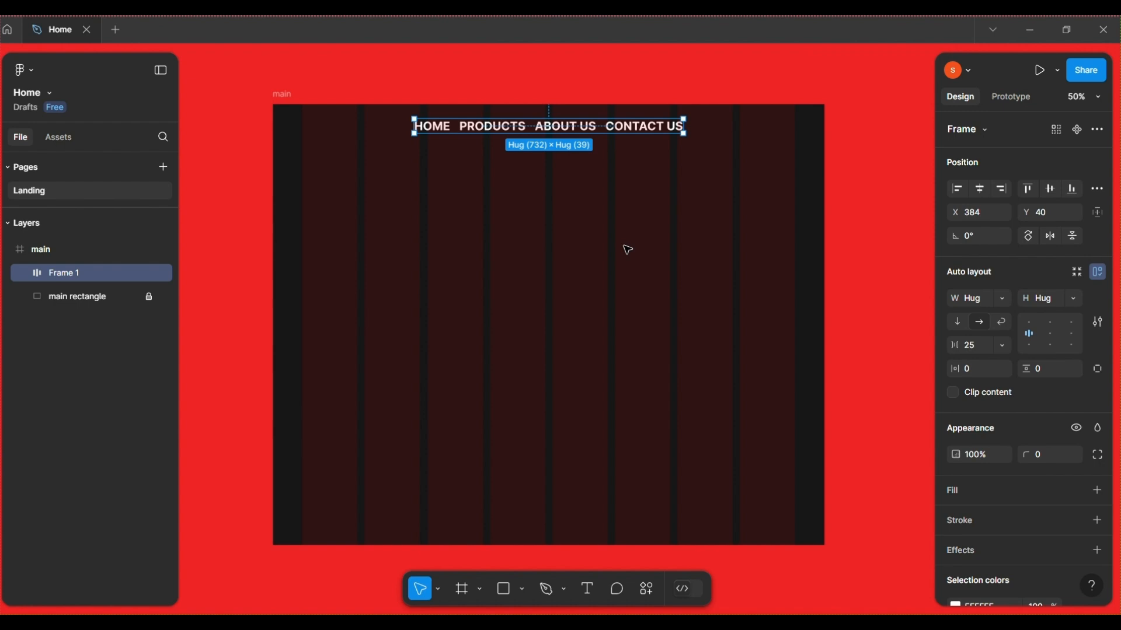
key(shift+Down)
key(shift+Up)
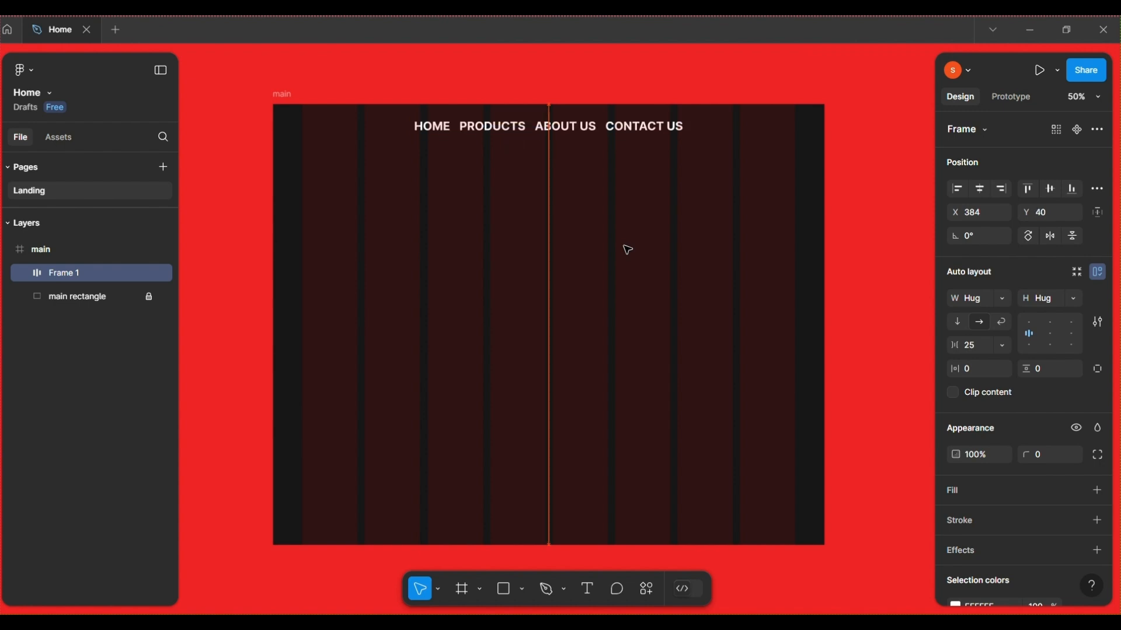
click(627, 250)
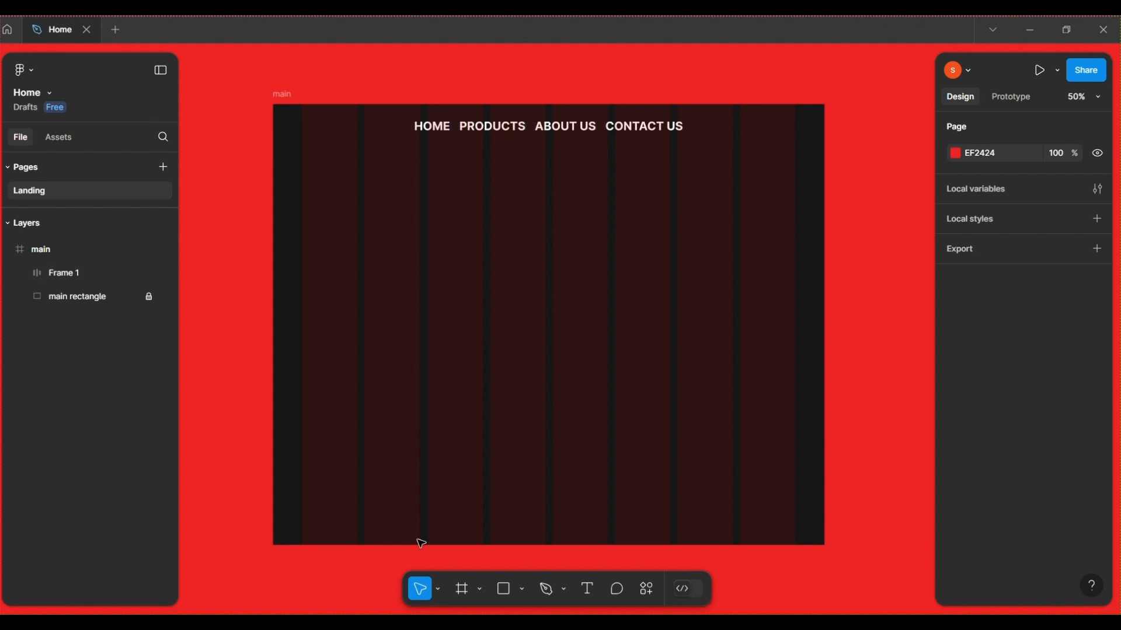
Add a text box about 316 × 102 below the center of the main frame, reading SCS
click(587, 592)
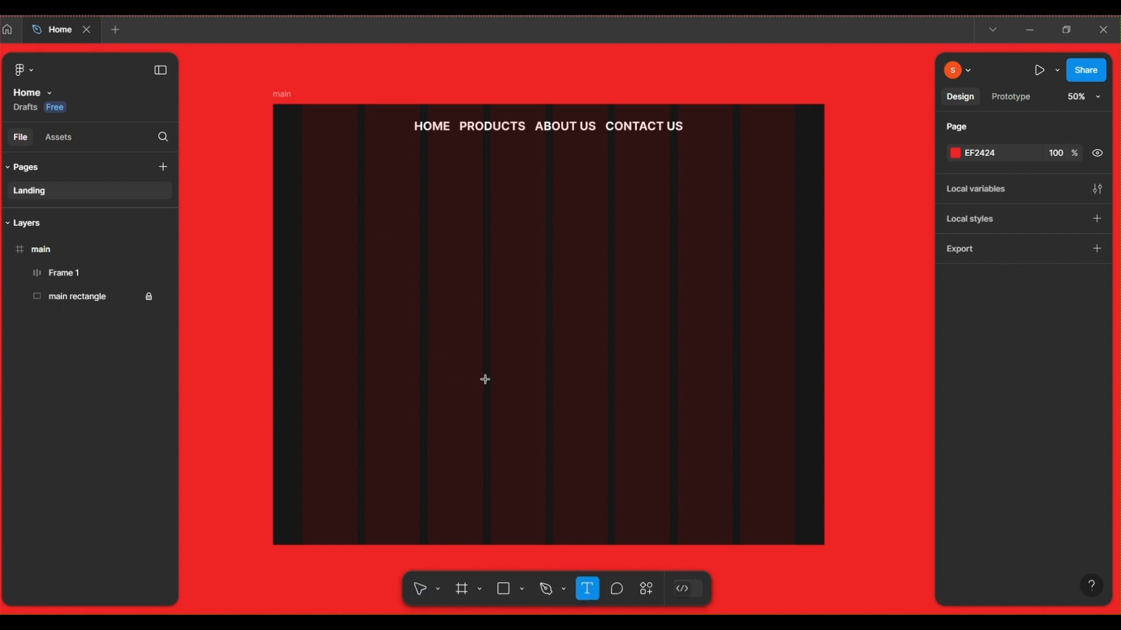
drag(456, 357, 574, 396)
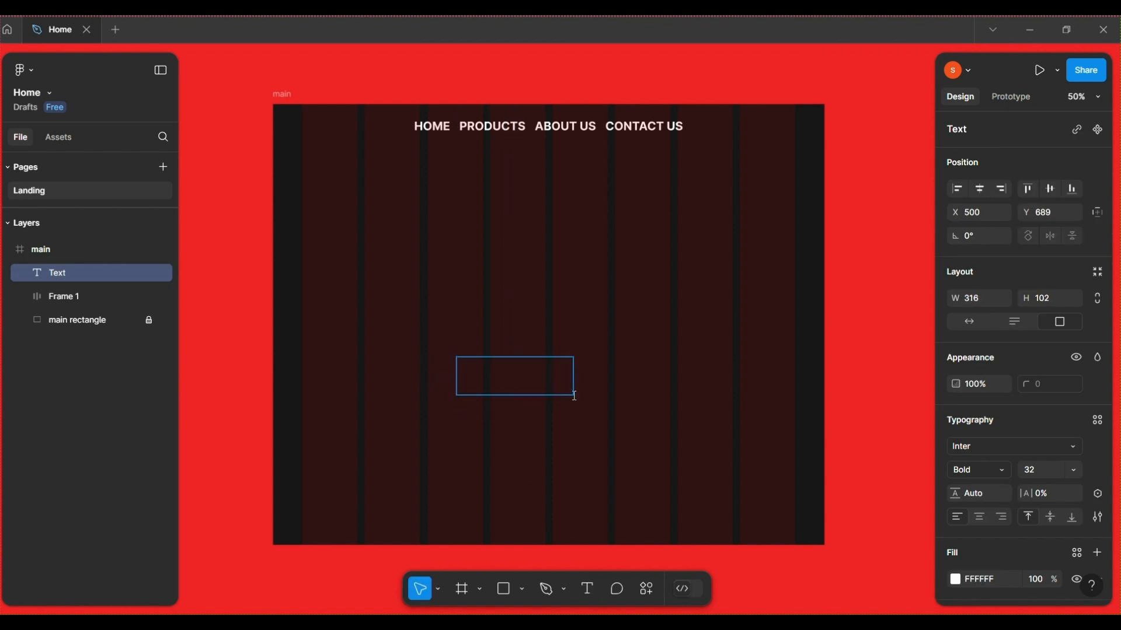
text(SCS)
Set the font size of the whole SCS text to 64
drag(507, 362, 454, 367)
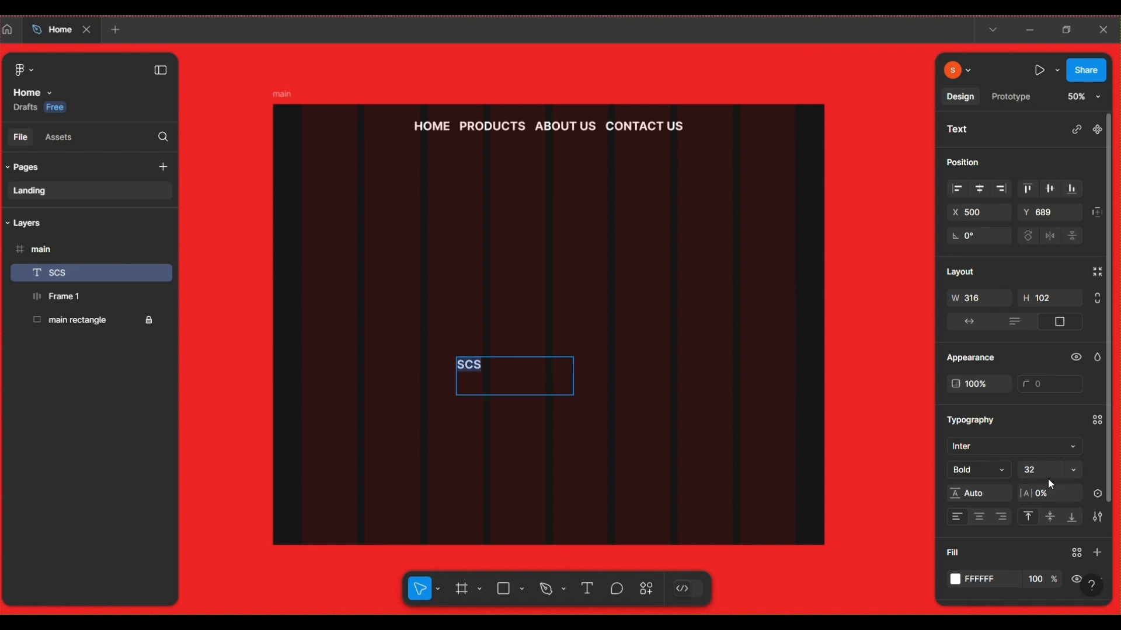
click(1067, 472)
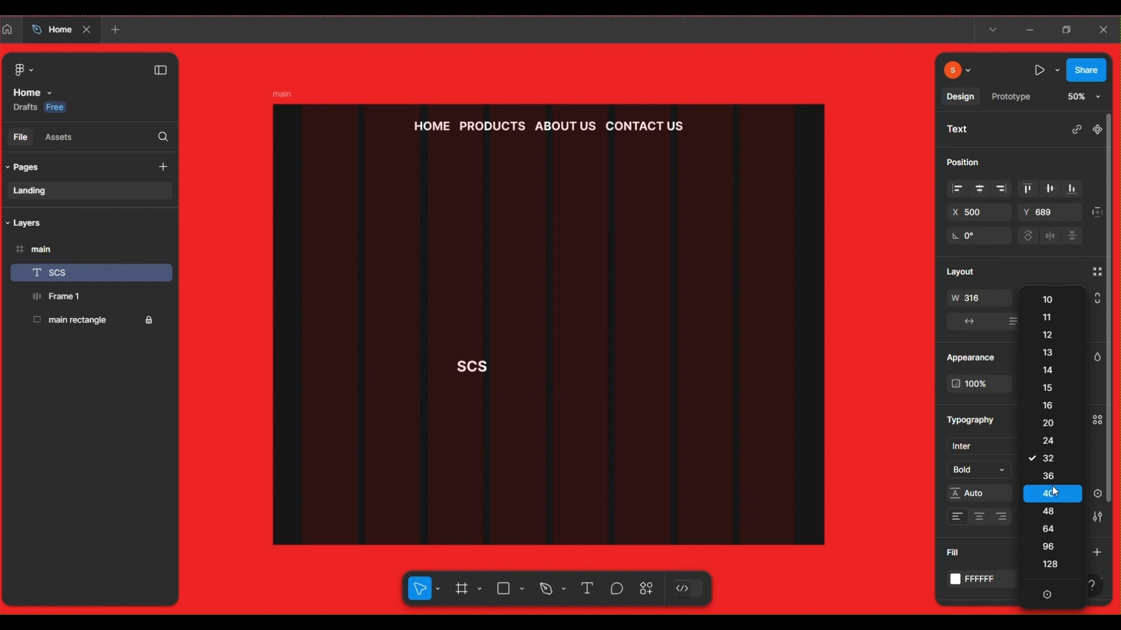
click(1062, 527)
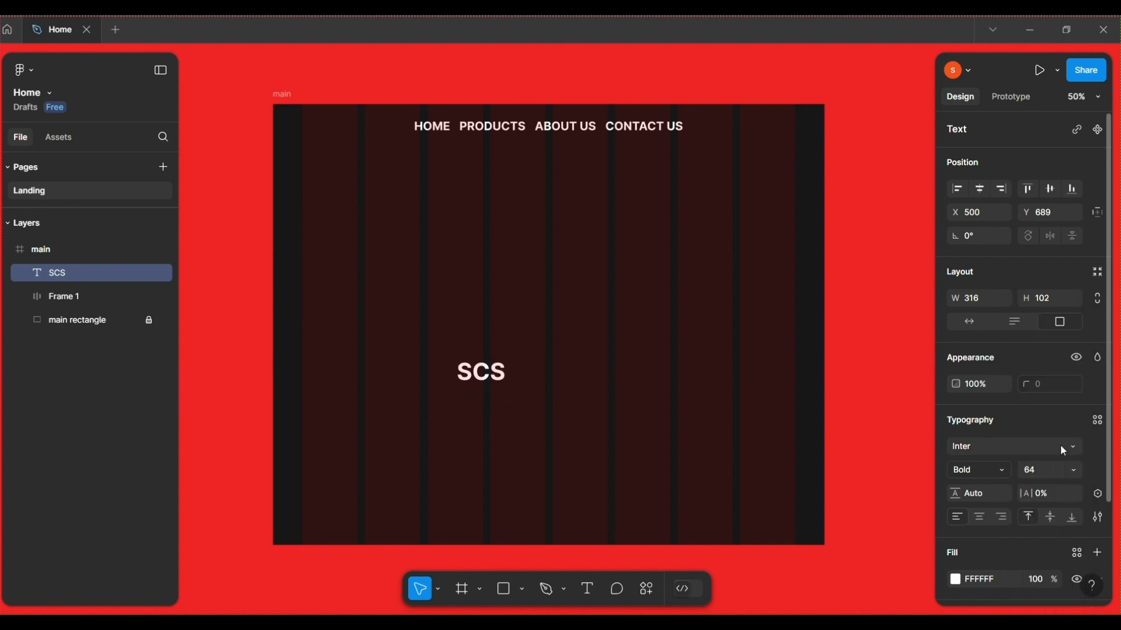
key(Return)
click(569, 392)
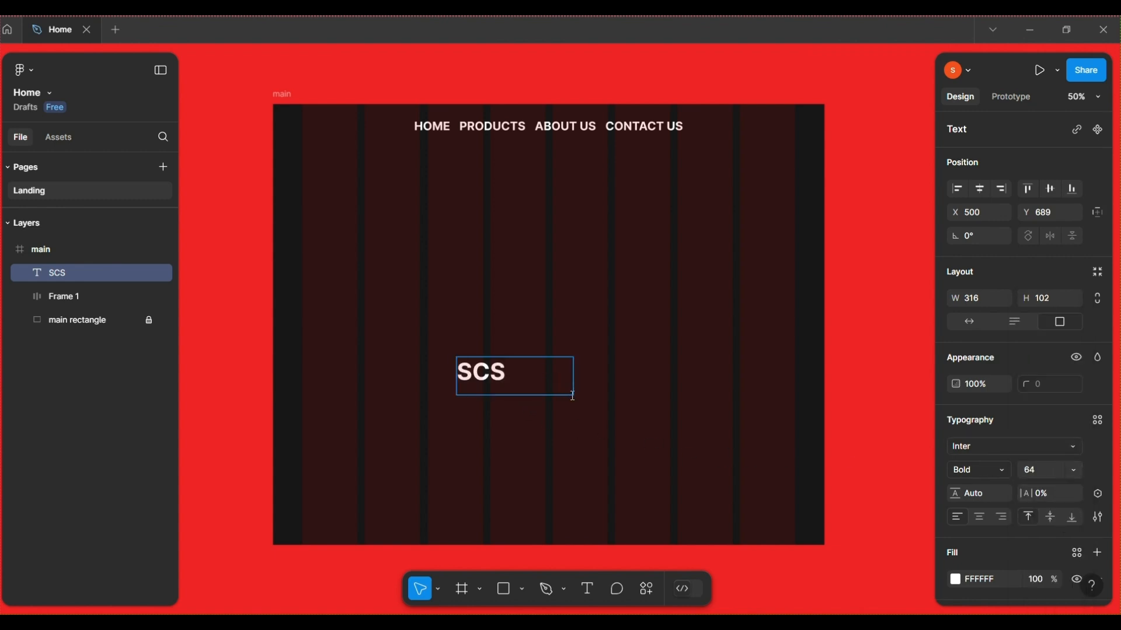
key(Escape)
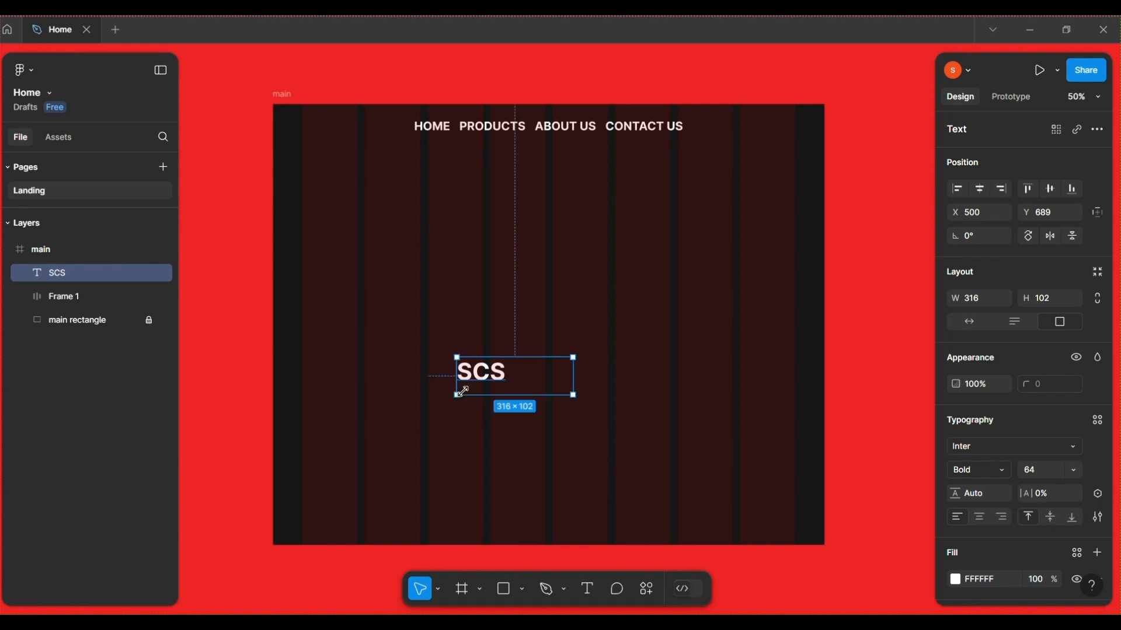
Resize the SCS text box to 200 × 100 and center the text within it
drag(575, 399, 531, 396)
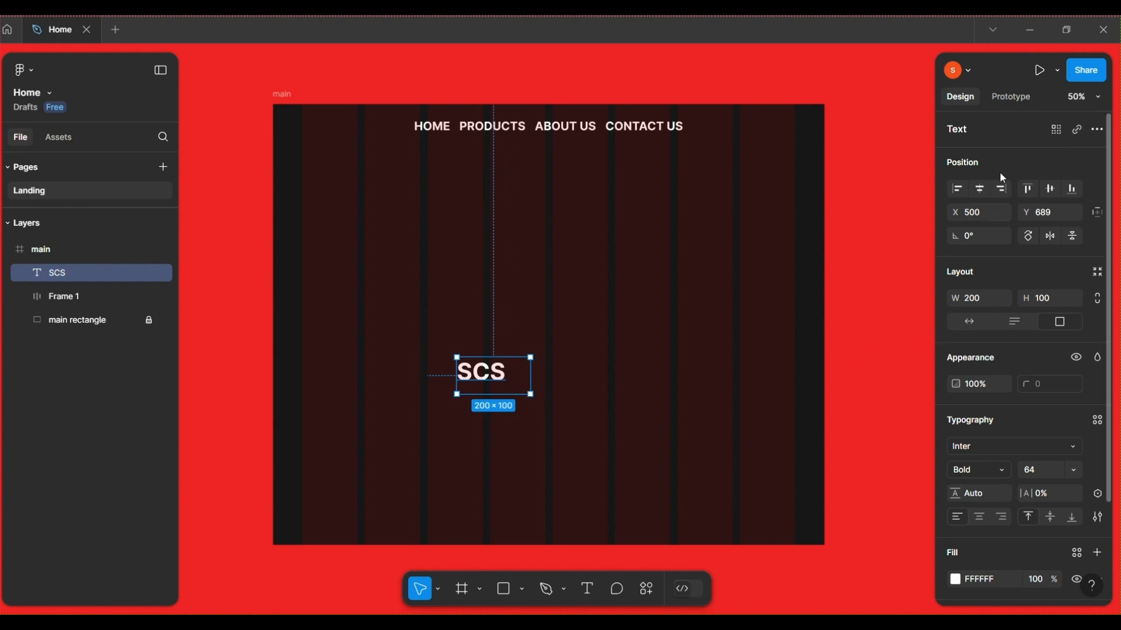
click(977, 191)
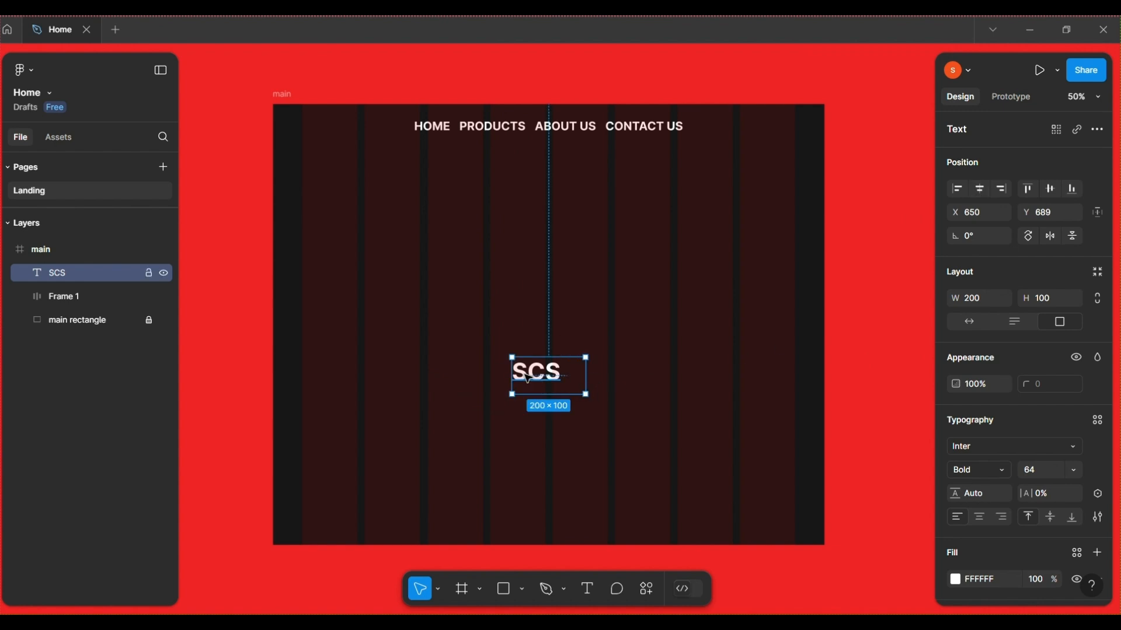
click(980, 517)
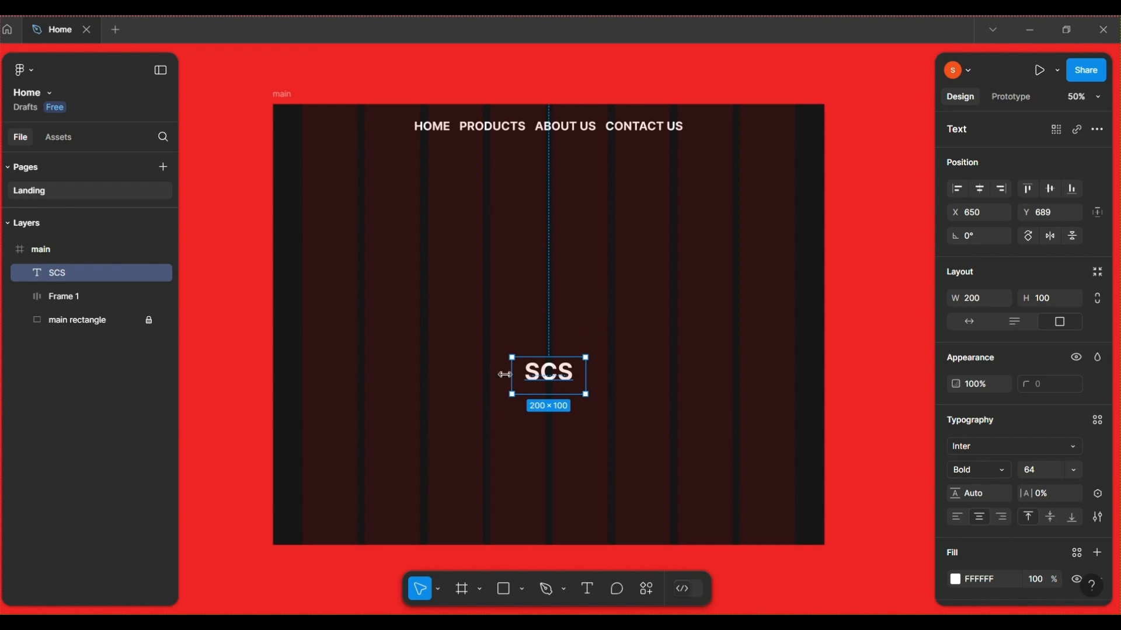
Align the SCS text box to the main frame's top-left corner and shift it right to X 70
click(957, 192)
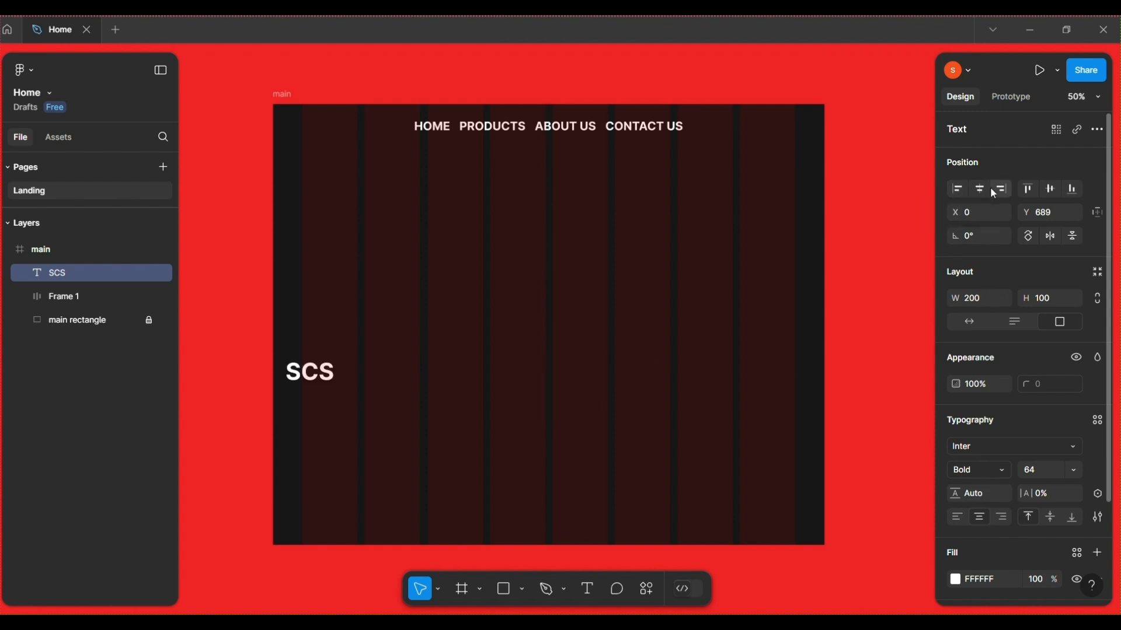
click(1027, 193)
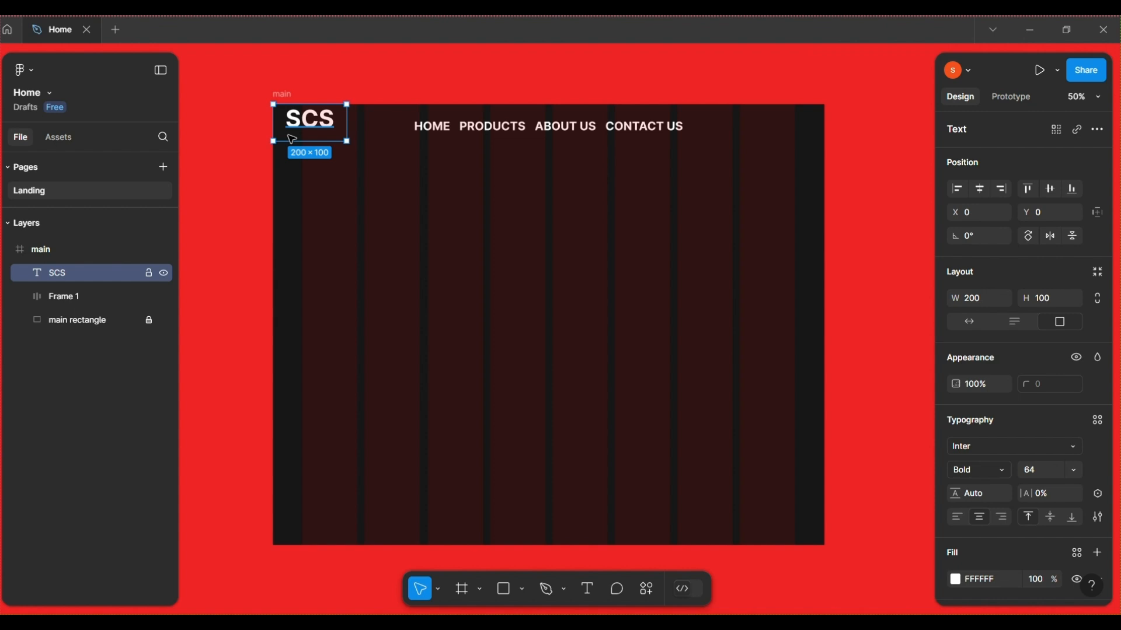
key(shift+Right)
key(shift+Right)
key(shift+Right)
key(shift+Right)
key(shift+Right)
key(shift+Right)
key(shift+Right)
key(shift+Right)
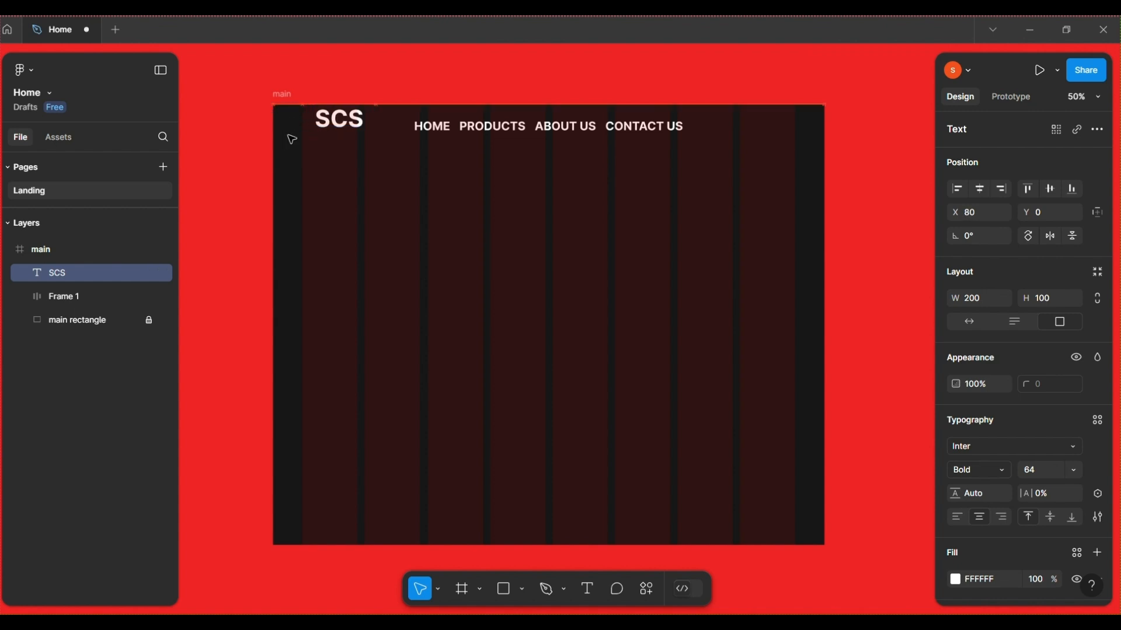
key(shift+Left)
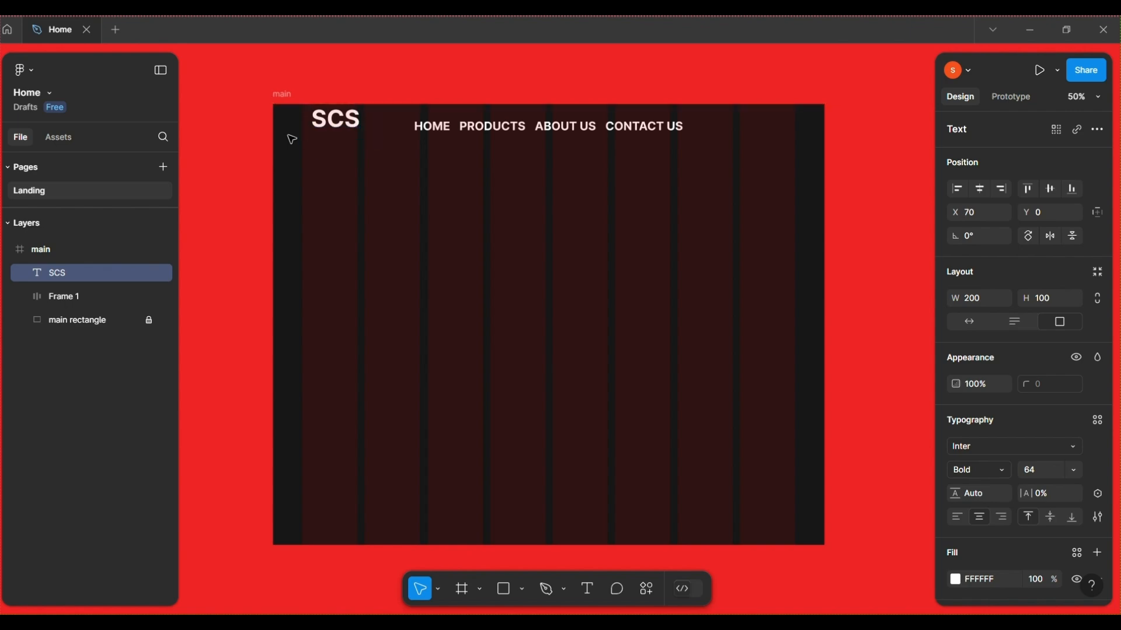
Move the SCS text box down to Y 30, about level with the navigation texts
key(shift+Down)
key(shift+Down)
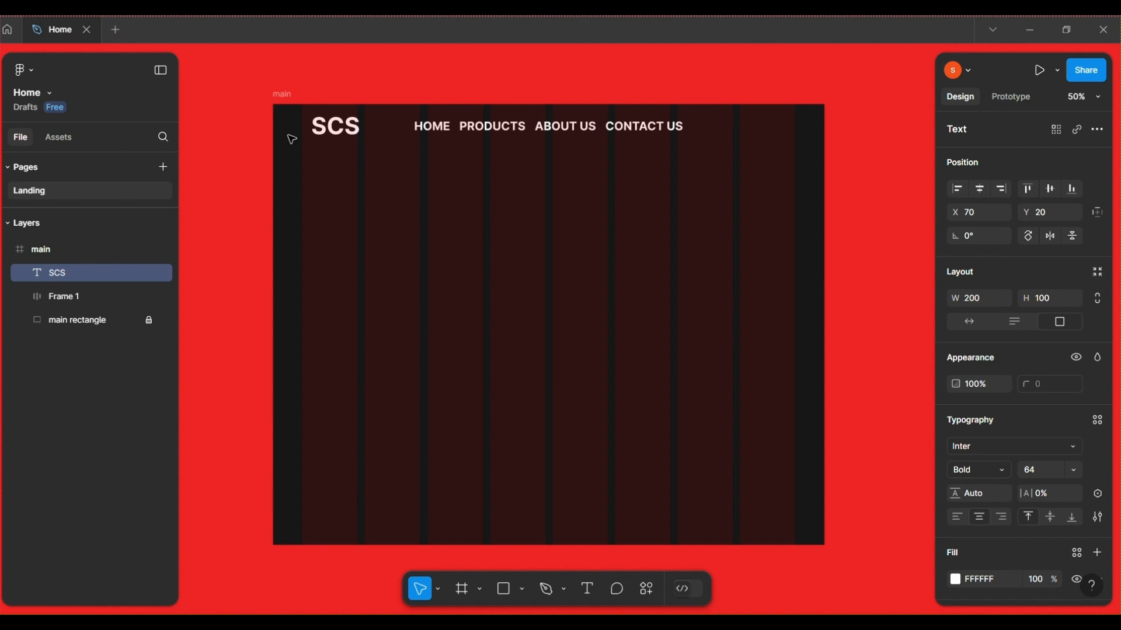
key(shift+Down)
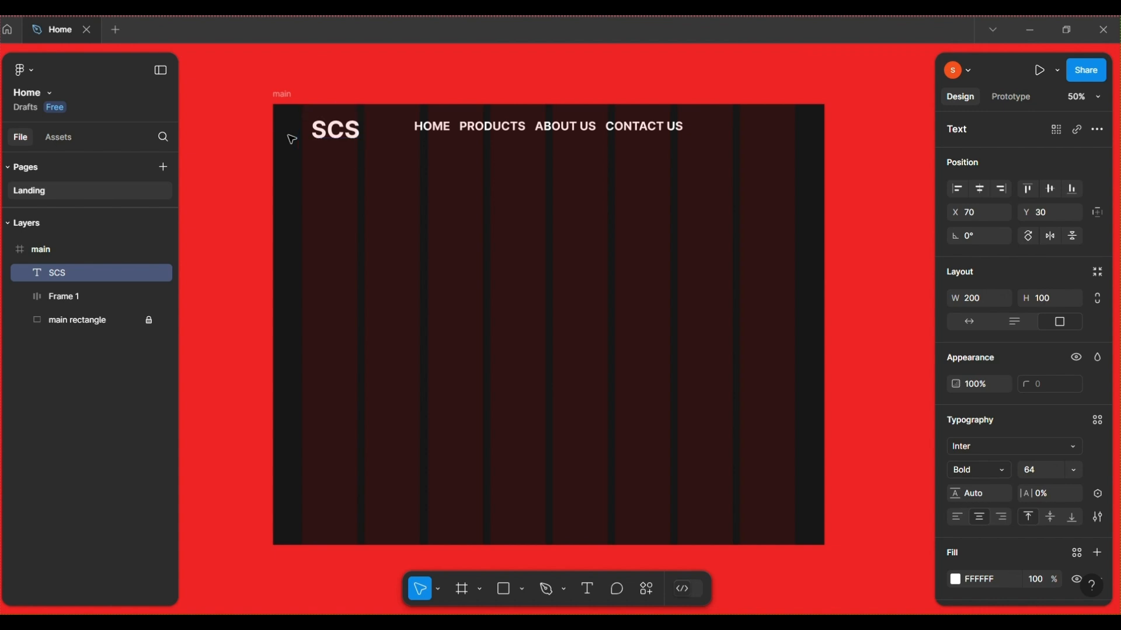
click(517, 180)
click(341, 133)
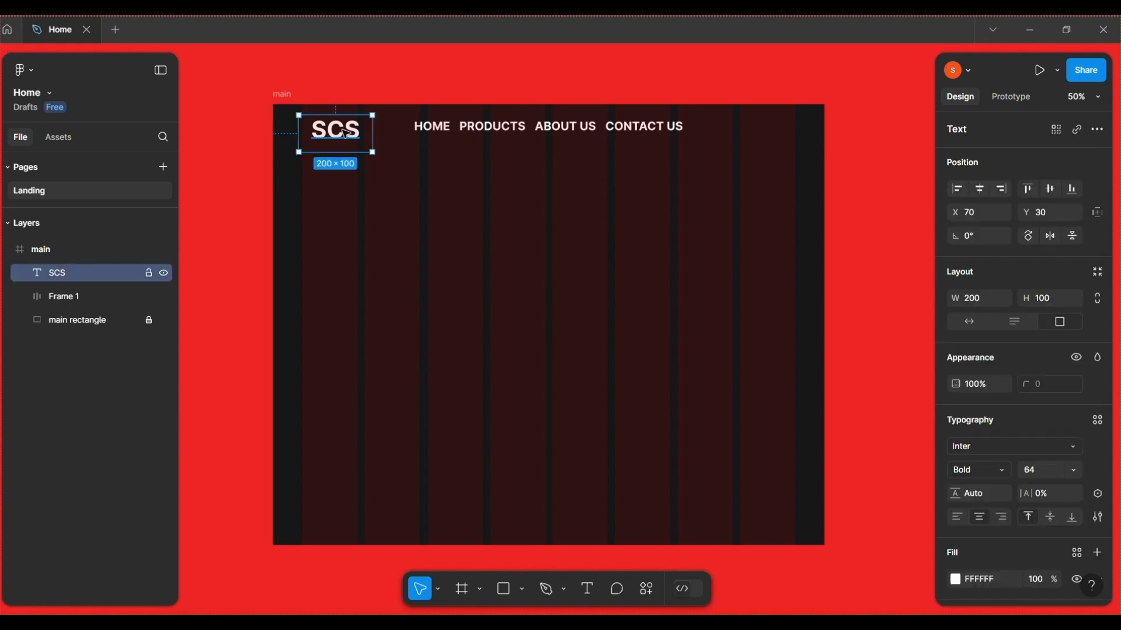
click(574, 180)
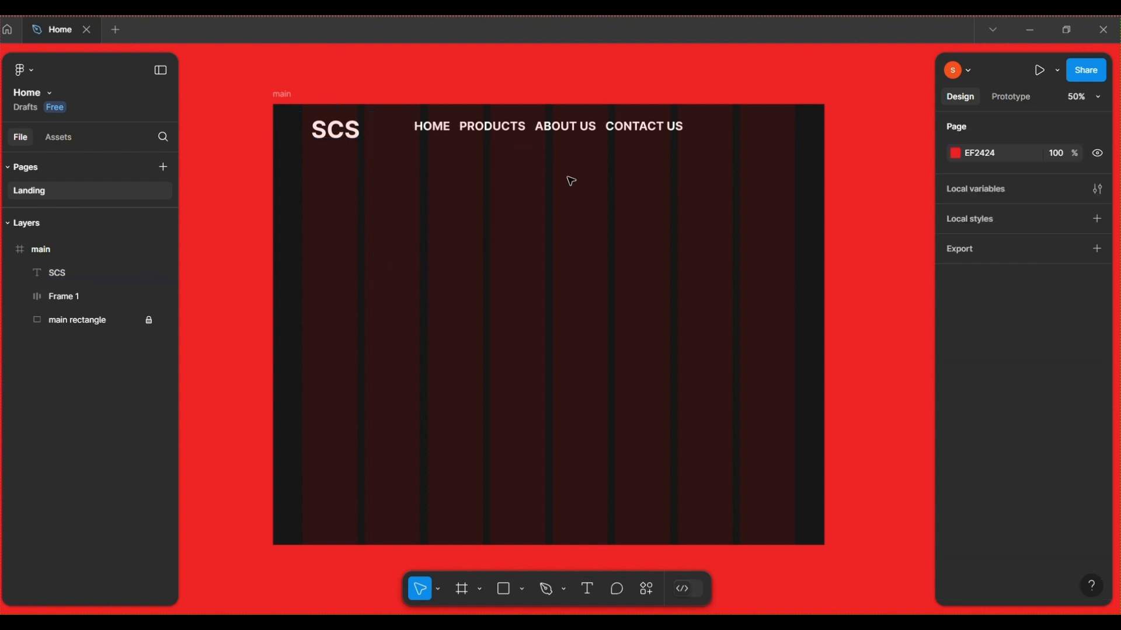
Move the navigation bar frame closer to the SCS logo, to about X 368, Y 41
click(606, 132)
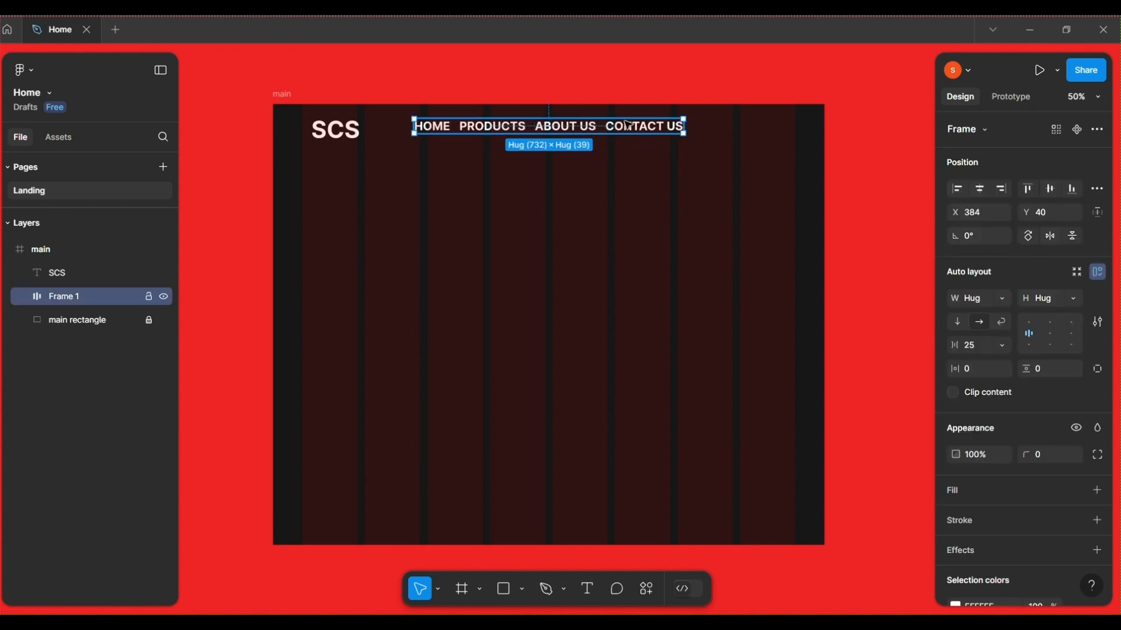
drag(627, 124, 605, 126)
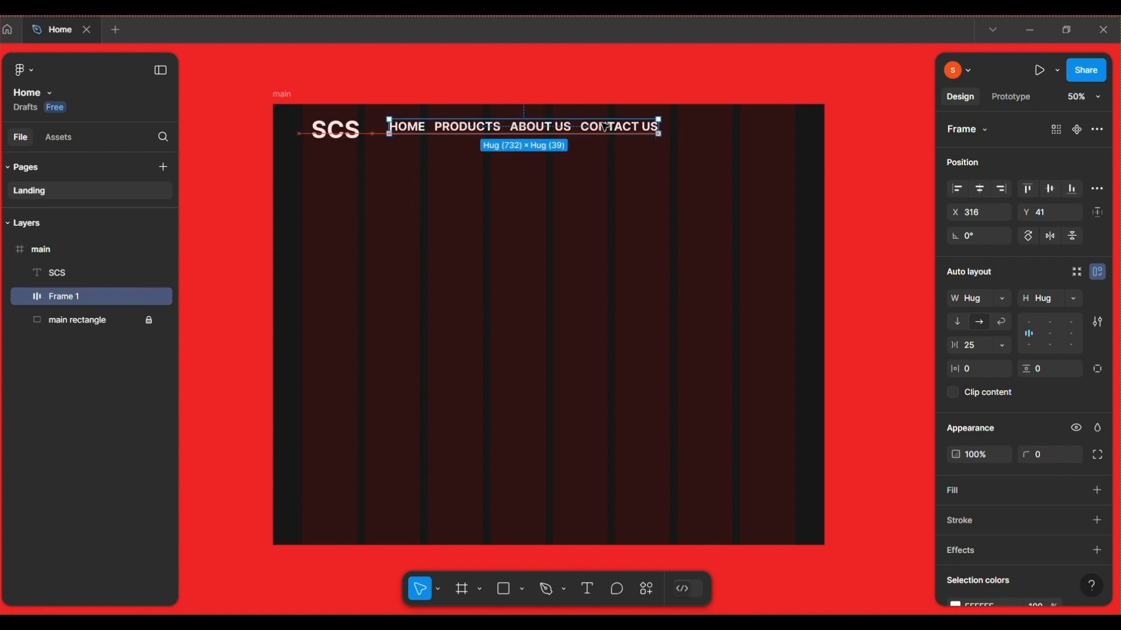
key(ctrl+z)
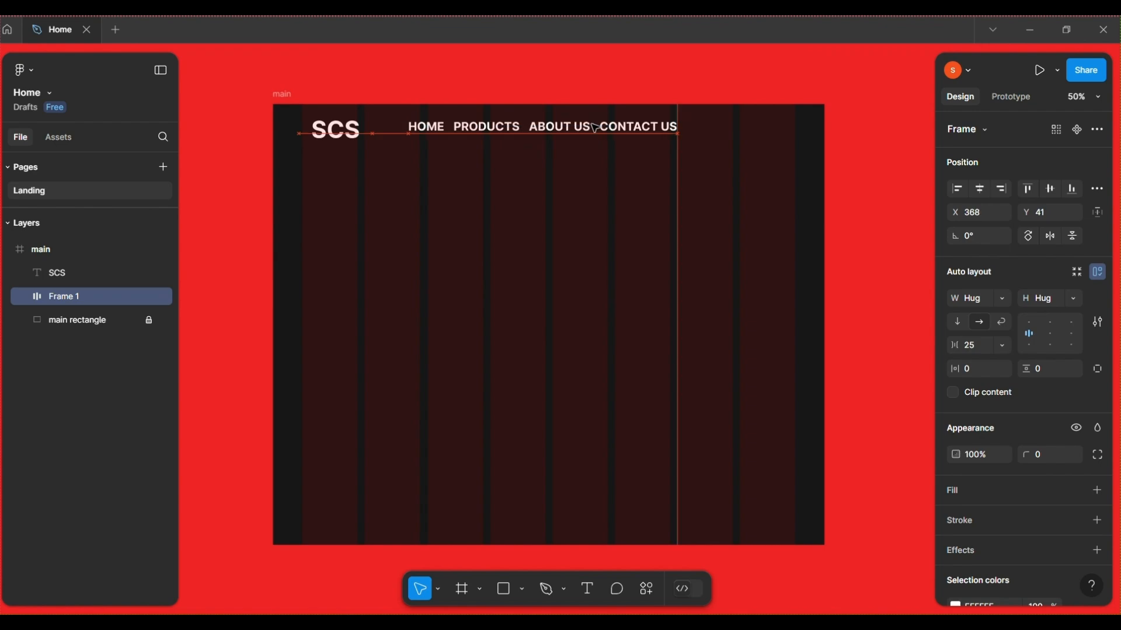
click(718, 170)
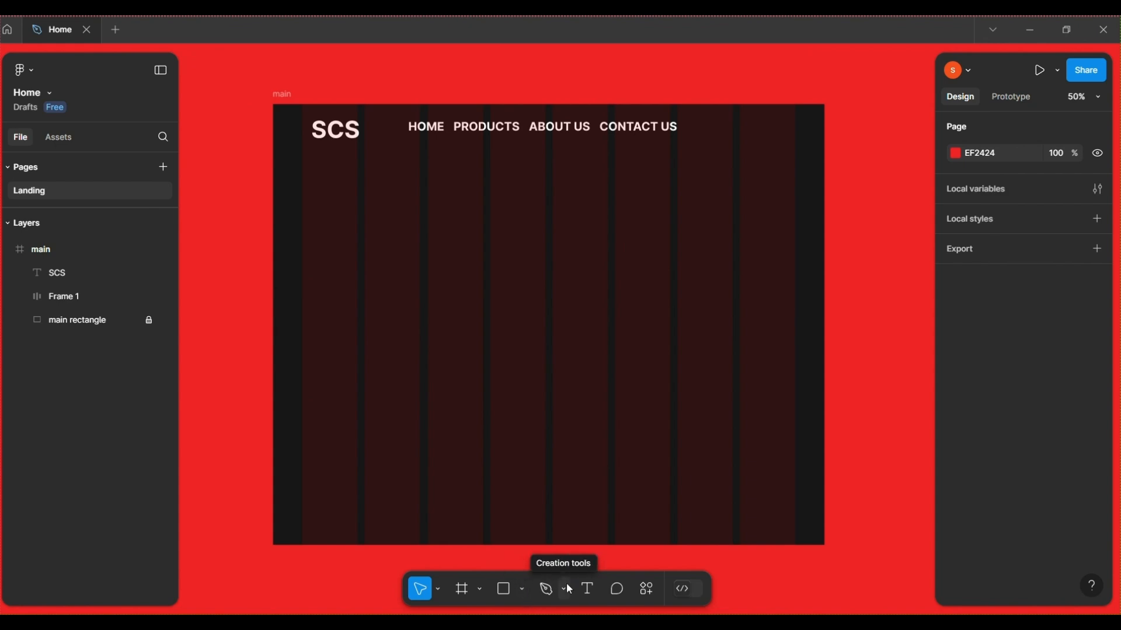
Run the Iconify plugin and search it for facebook icons
click(646, 591)
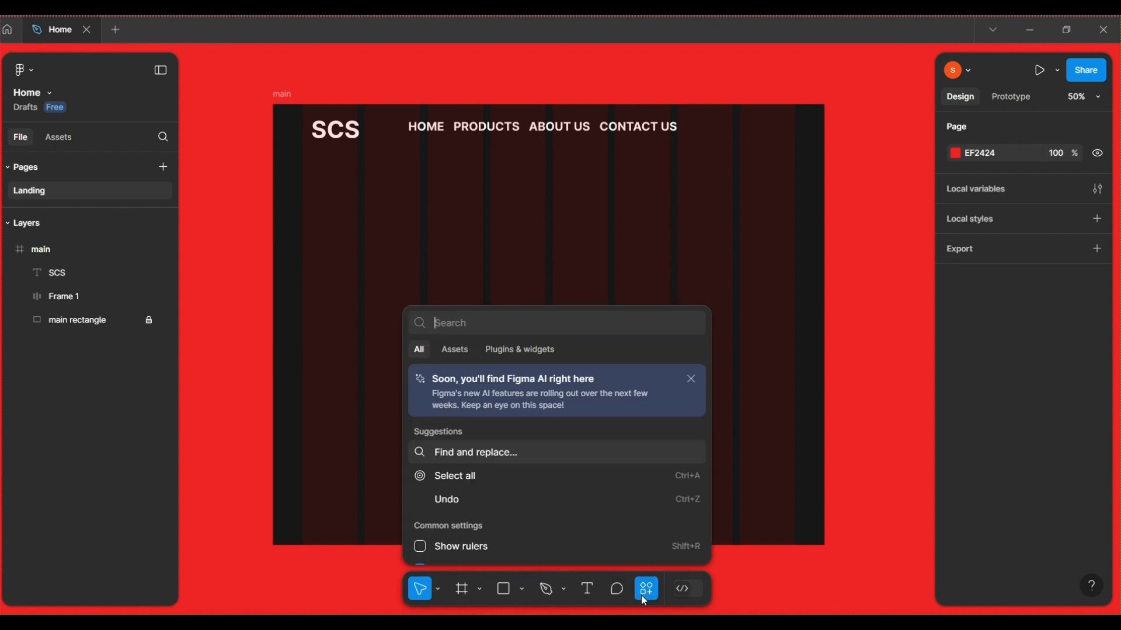
click(513, 350)
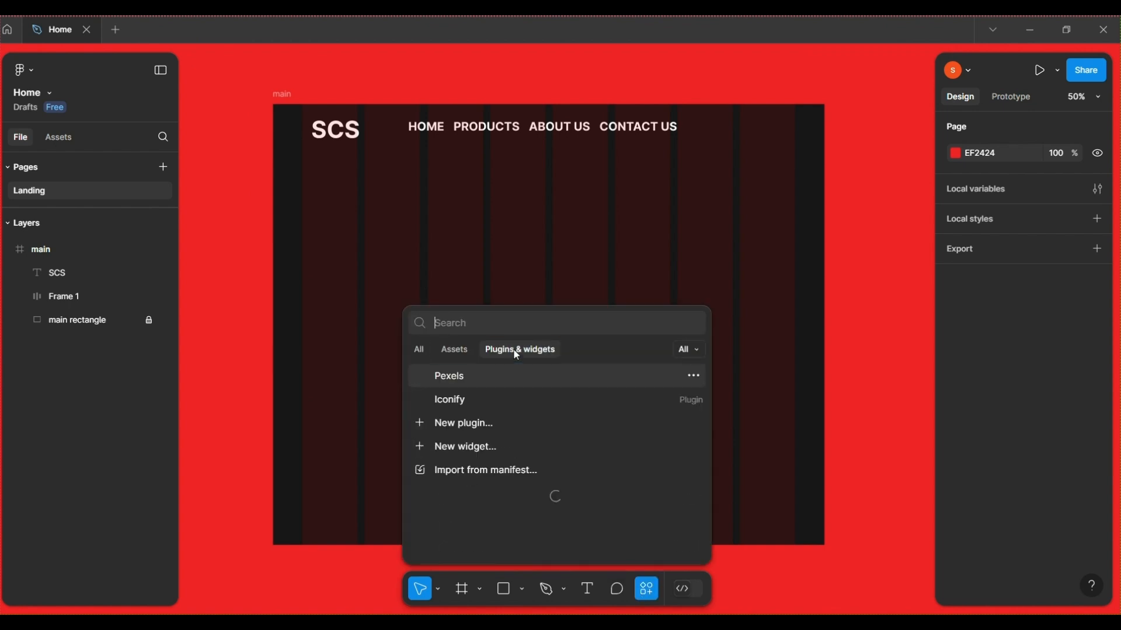
click(460, 402)
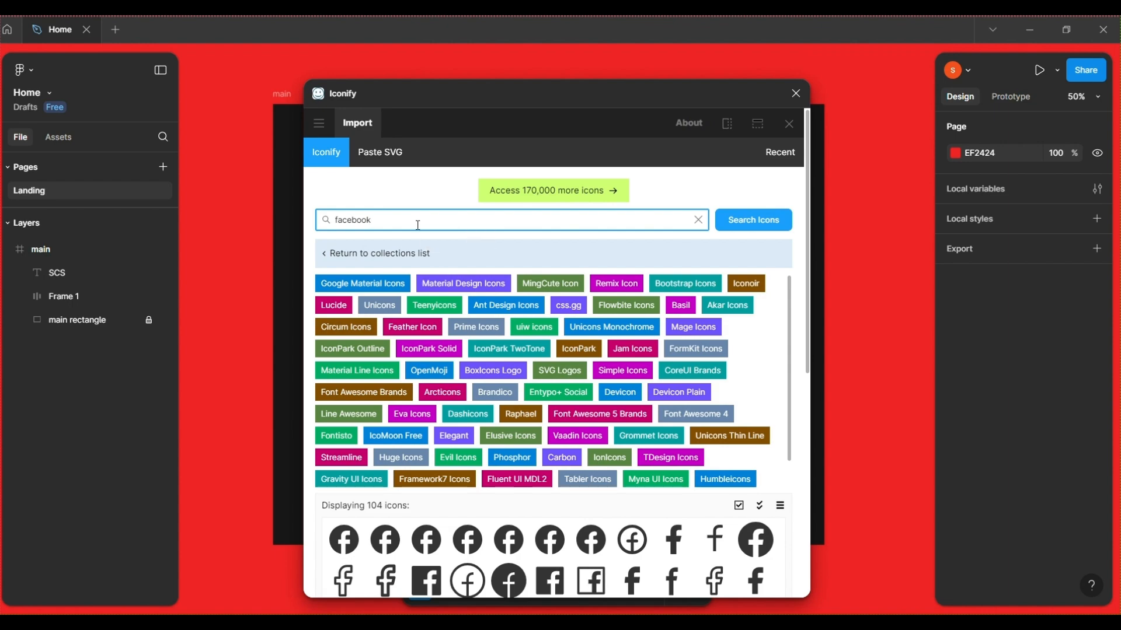
Import the iconoir:facebook outline icon in white
scroll(505, 578, down, 3)
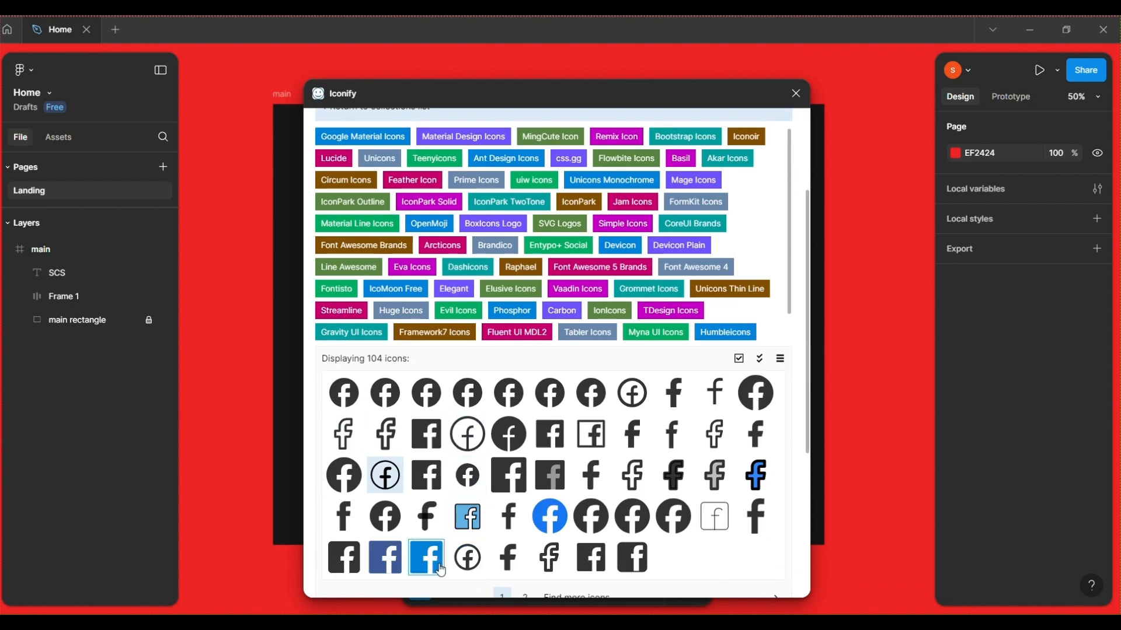
click(385, 480)
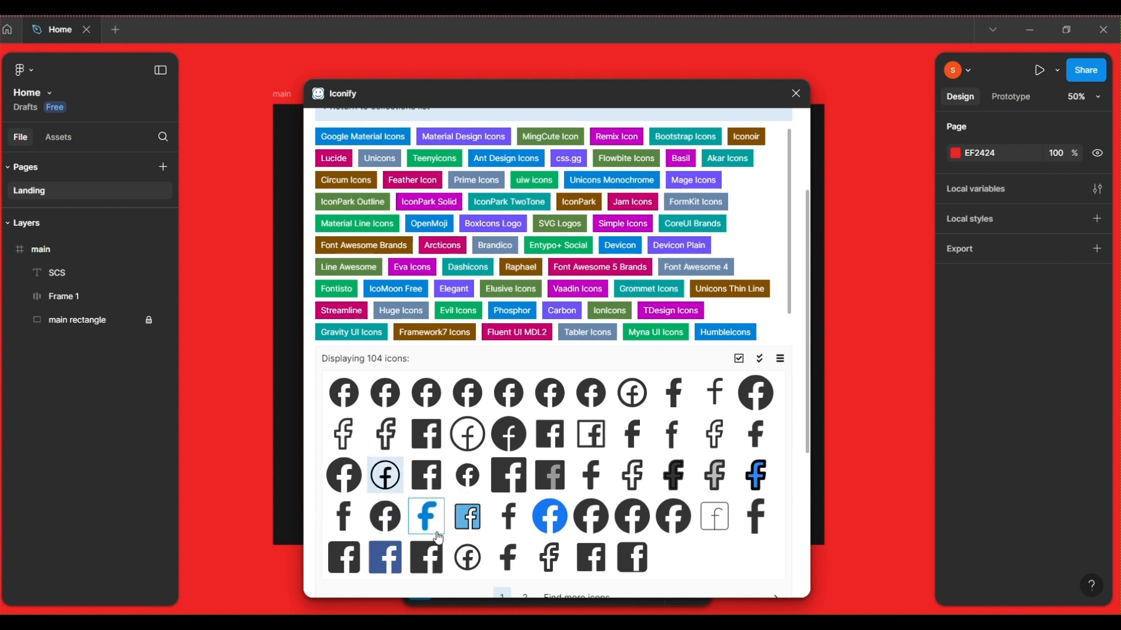
scroll(495, 455, up, 2)
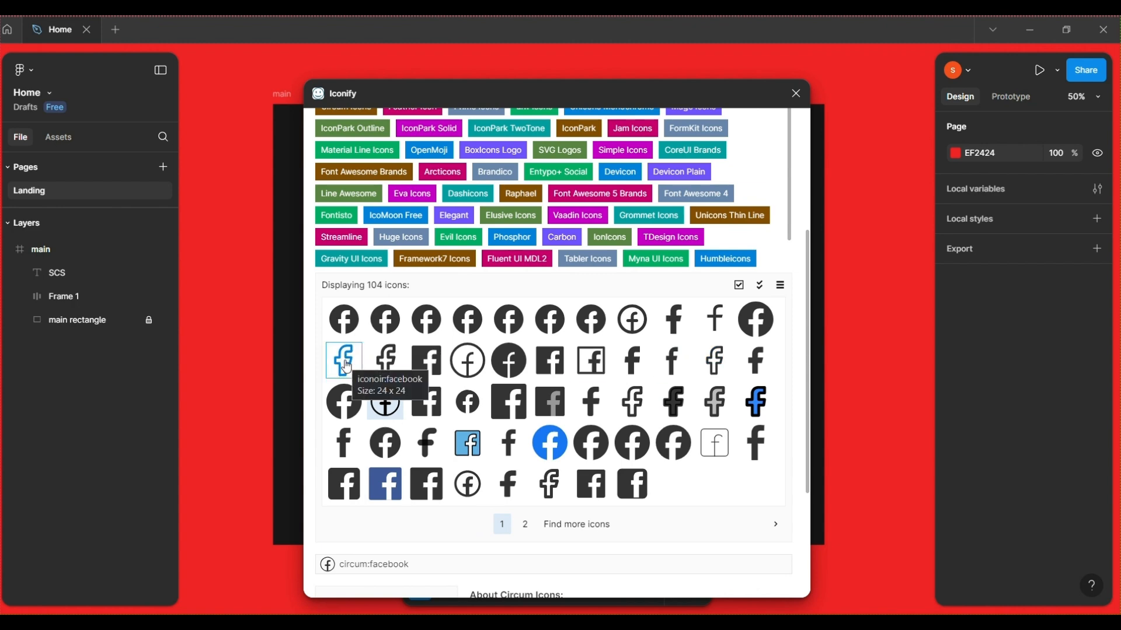
click(346, 366)
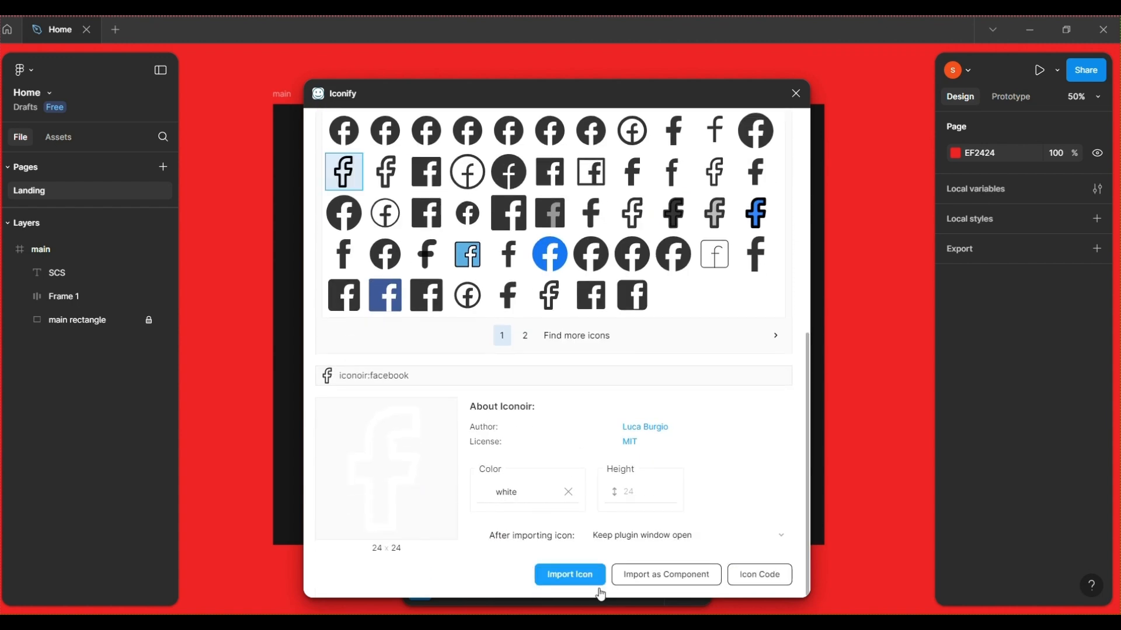
click(557, 495)
click(569, 580)
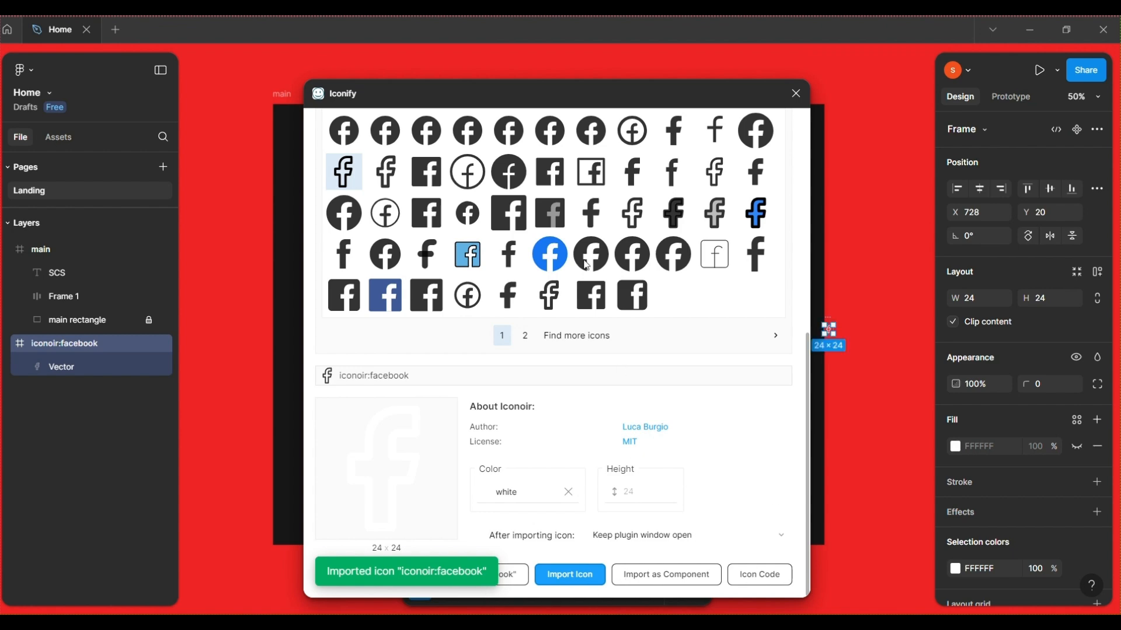
Replace the icon search term with instagram and run the search
scroll(526, 421, up, 5)
scroll(491, 274, up, 3)
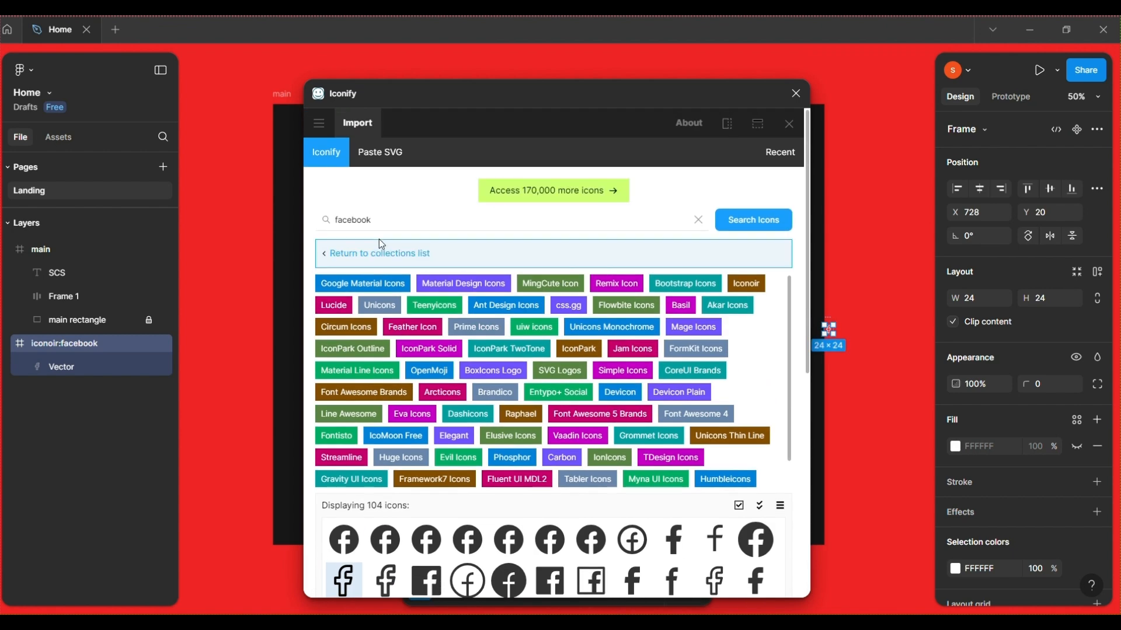
drag(405, 217, 326, 220)
text(instagram)
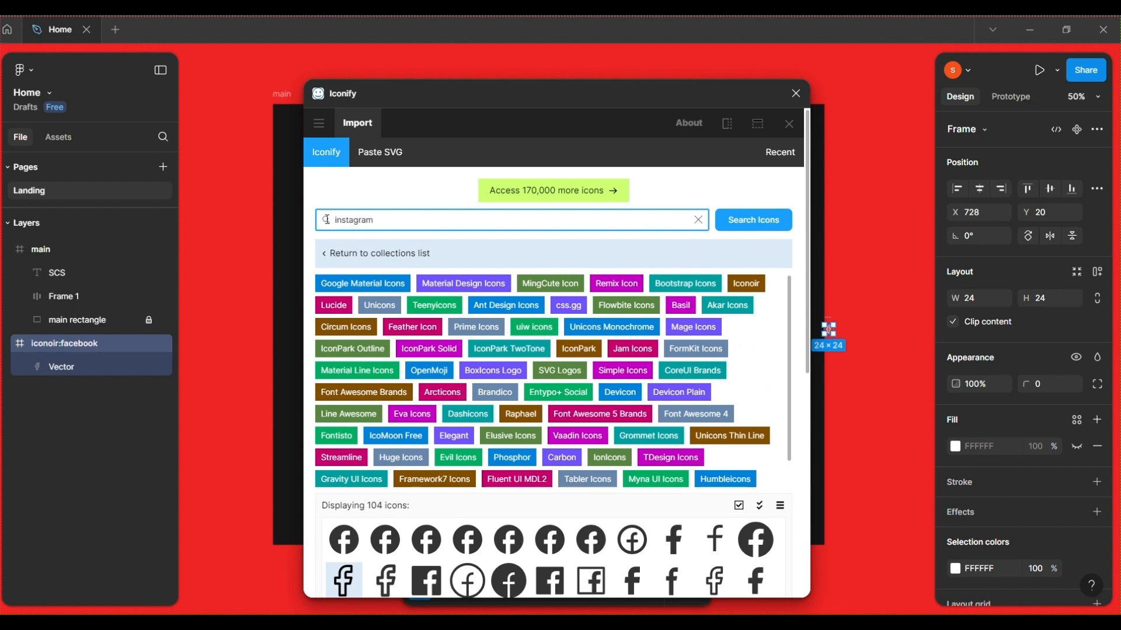
key(Return)
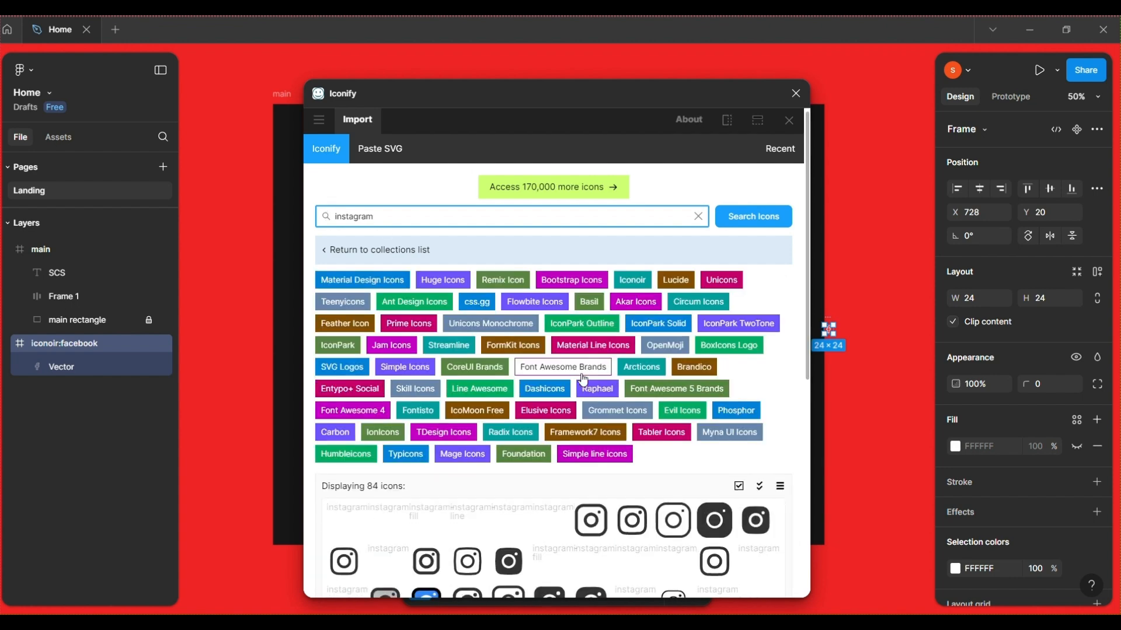
Import the basil:instagram-outline icon in white
scroll(584, 380, down, 5)
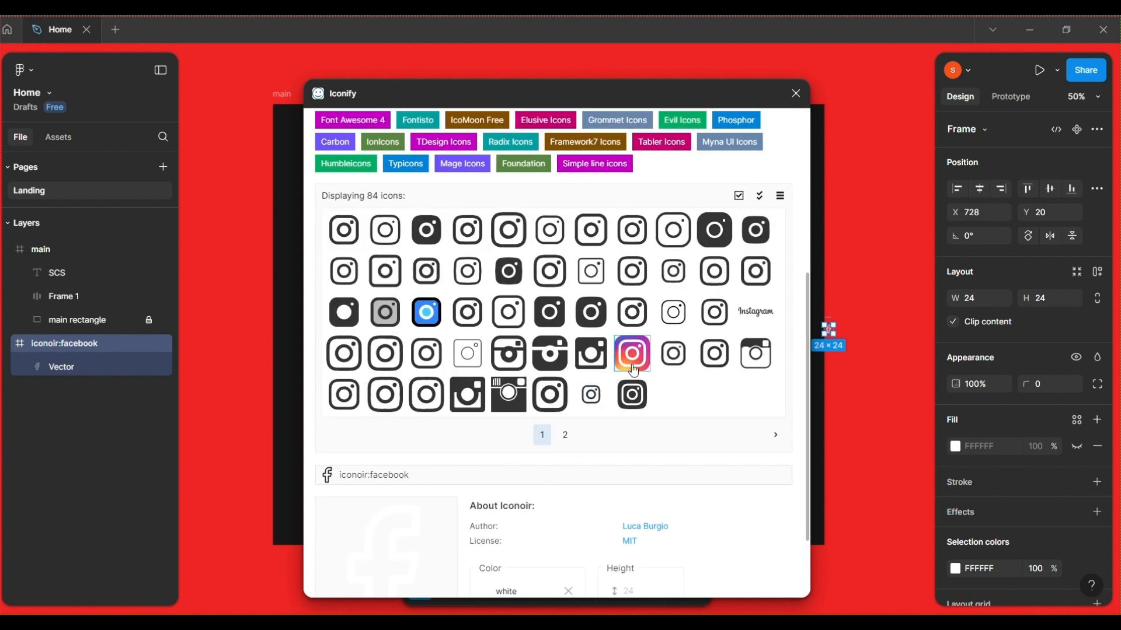
click(476, 271)
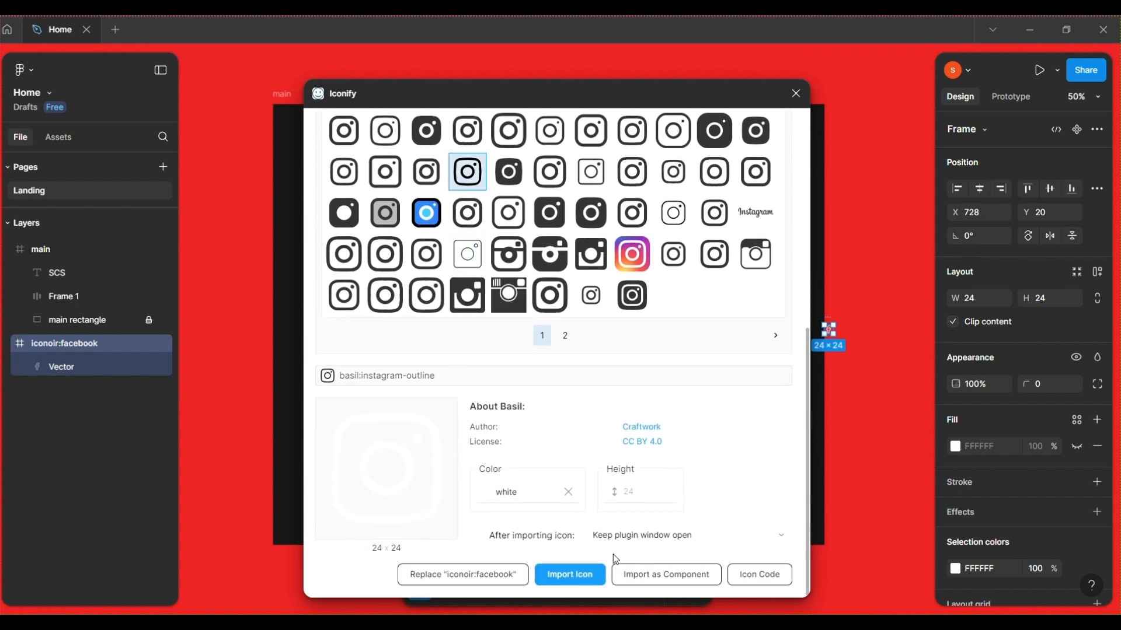
click(479, 492)
click(566, 576)
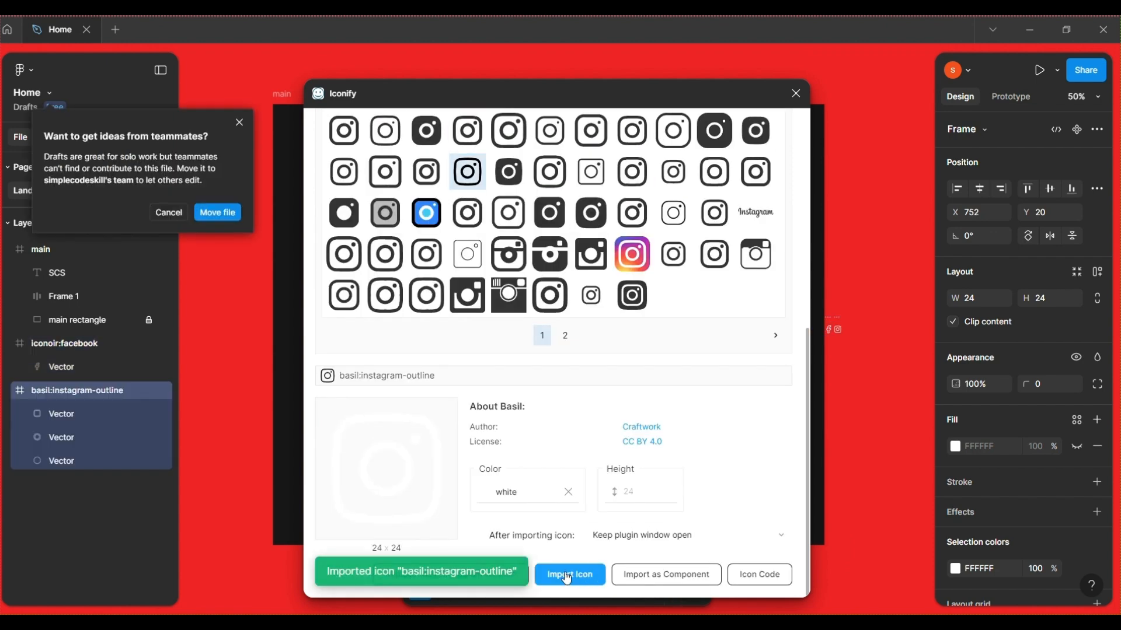
Dismiss the team file suggestion and search Iconify for twitter icons
scroll(408, 245, up, 7)
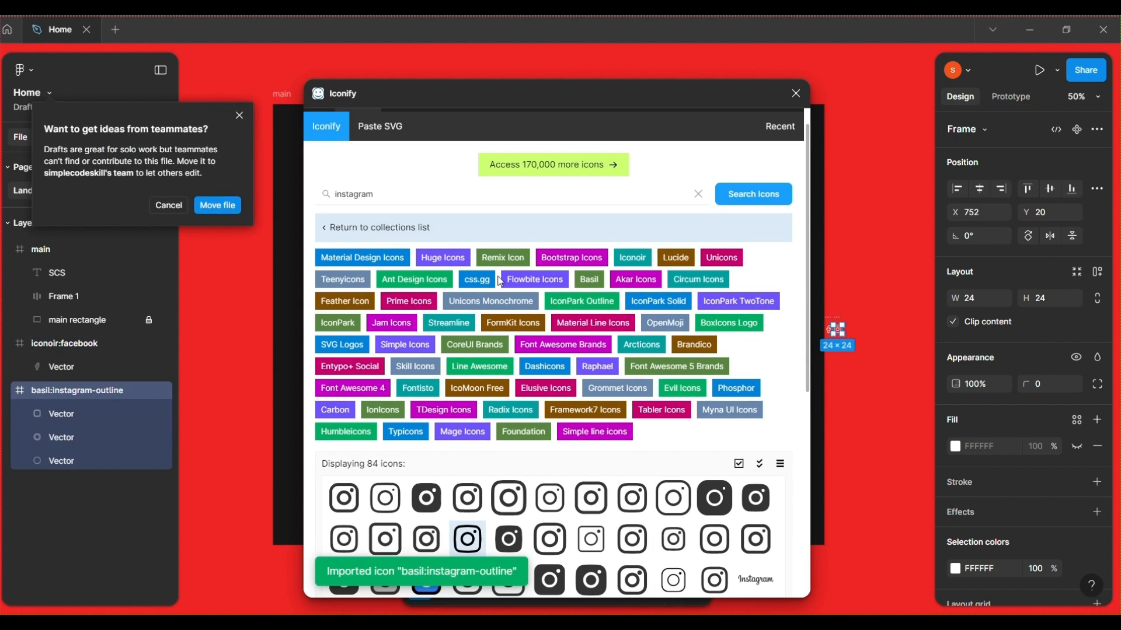
drag(399, 221, 328, 221)
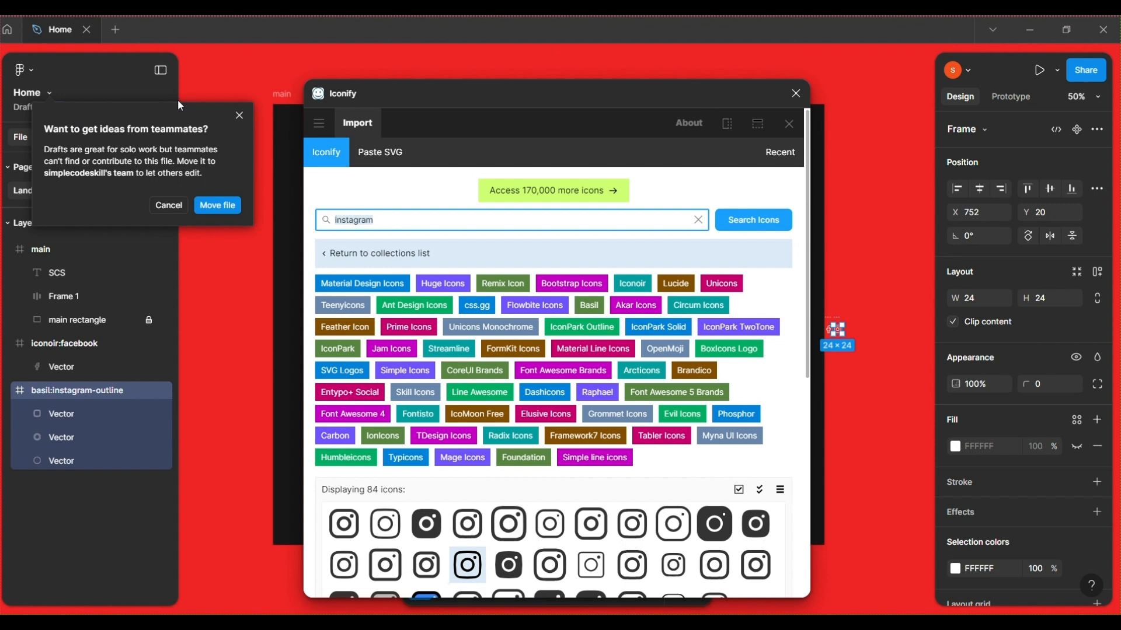
click(238, 114)
drag(388, 219, 321, 217)
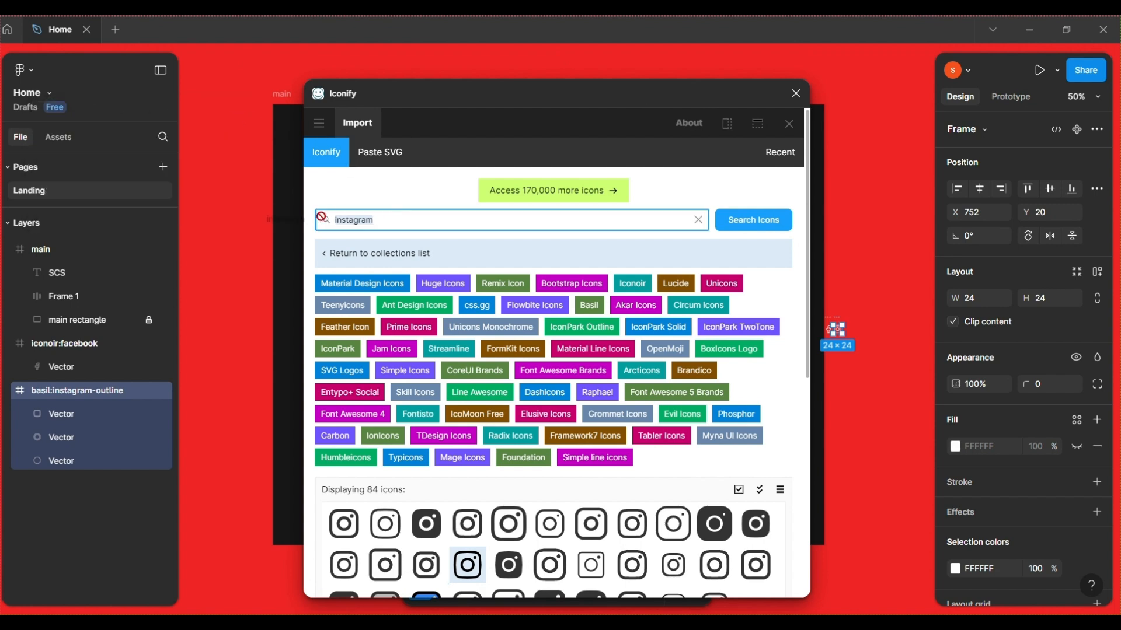
key(BackSpace)
click(753, 220)
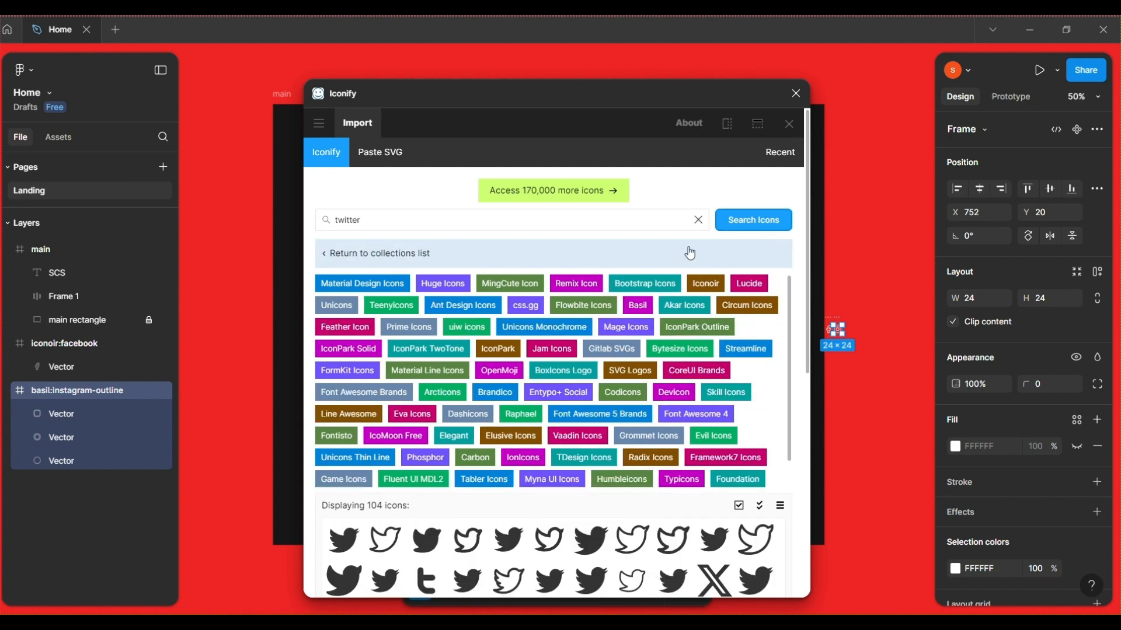
Import the hugeicons:twitter outline icon in white and close the Iconify plugin
scroll(690, 252, down, 4)
click(370, 322)
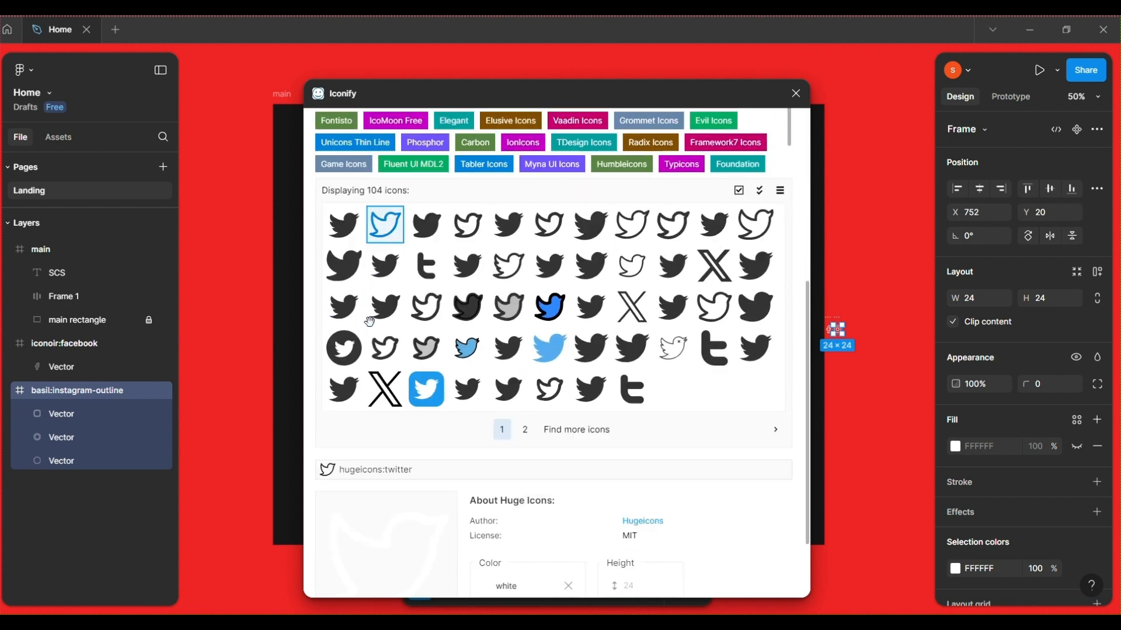
scroll(370, 323, down, 2)
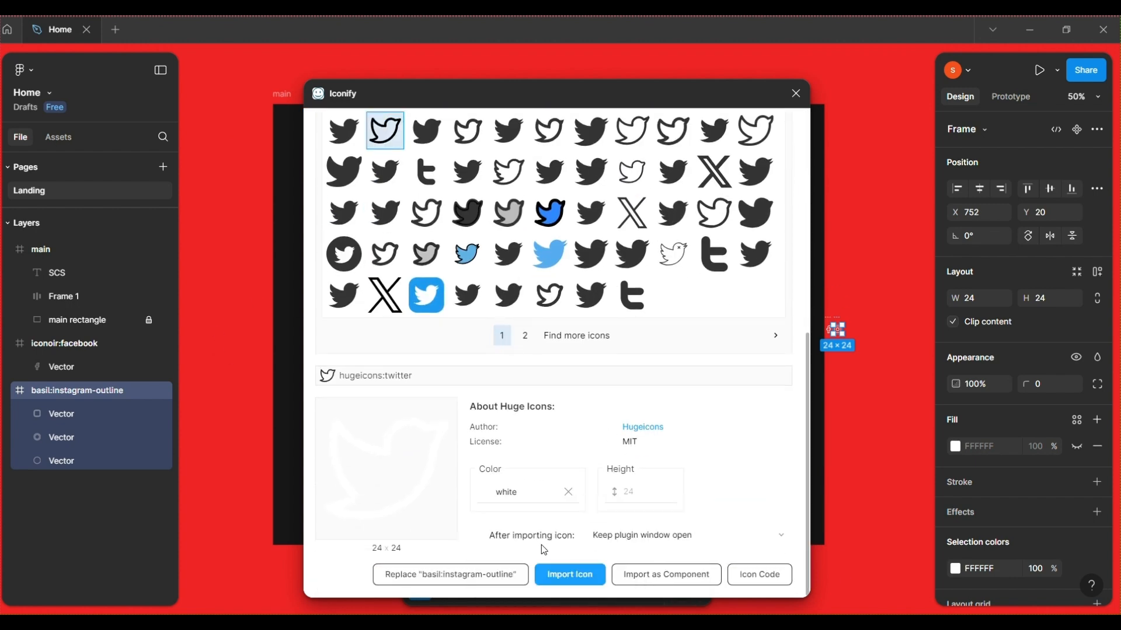
click(588, 578)
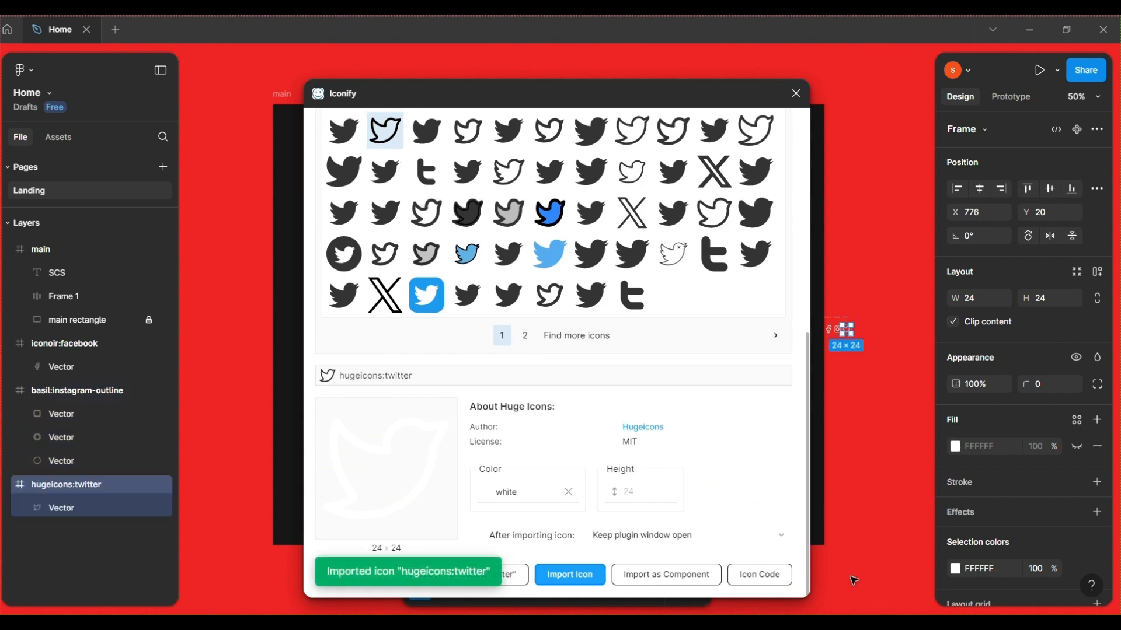
click(795, 93)
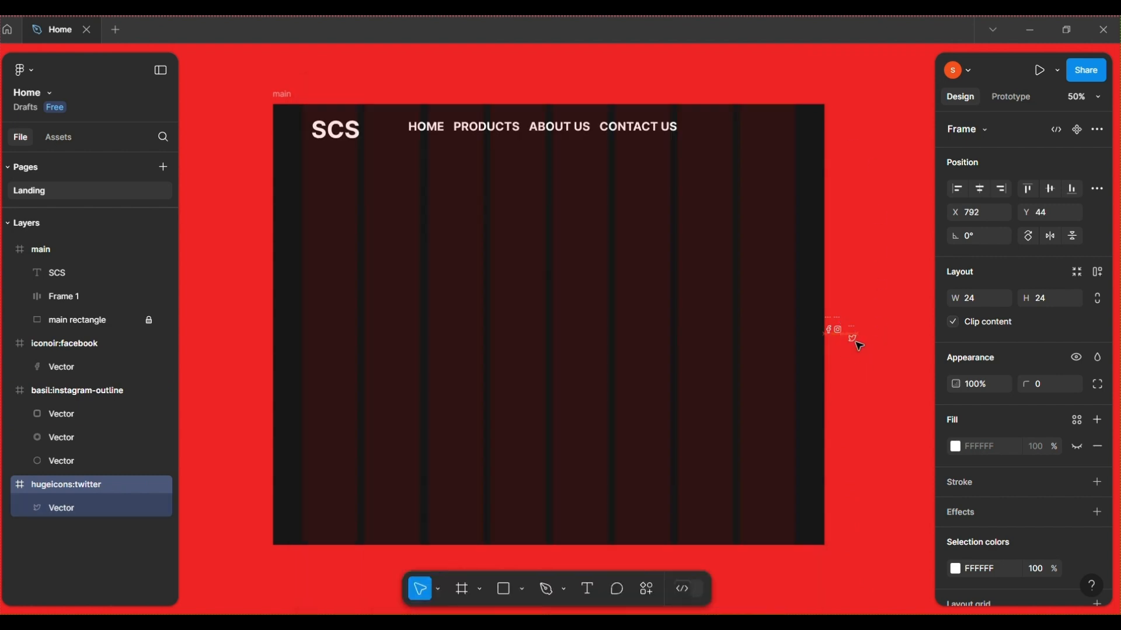
Move the Facebook icon's vector into the main frame at about X 1204, Y 580 and delete its emptied iconoir:facebook frame
click(829, 331)
drag(828, 331, 718, 323)
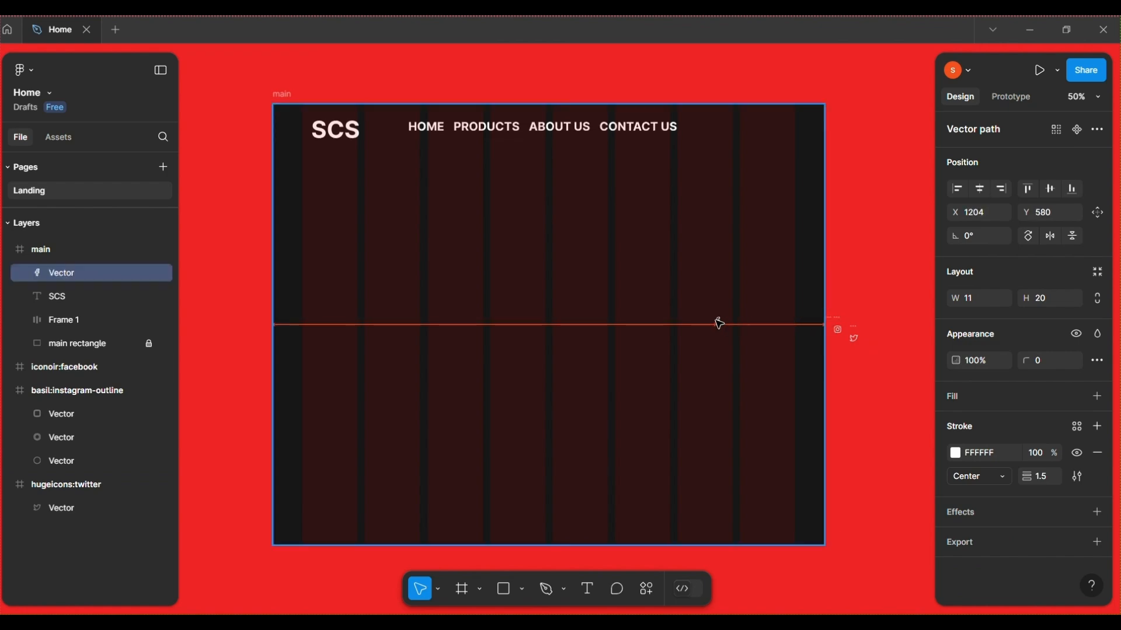
click(833, 321)
drag(833, 321, 737, 321)
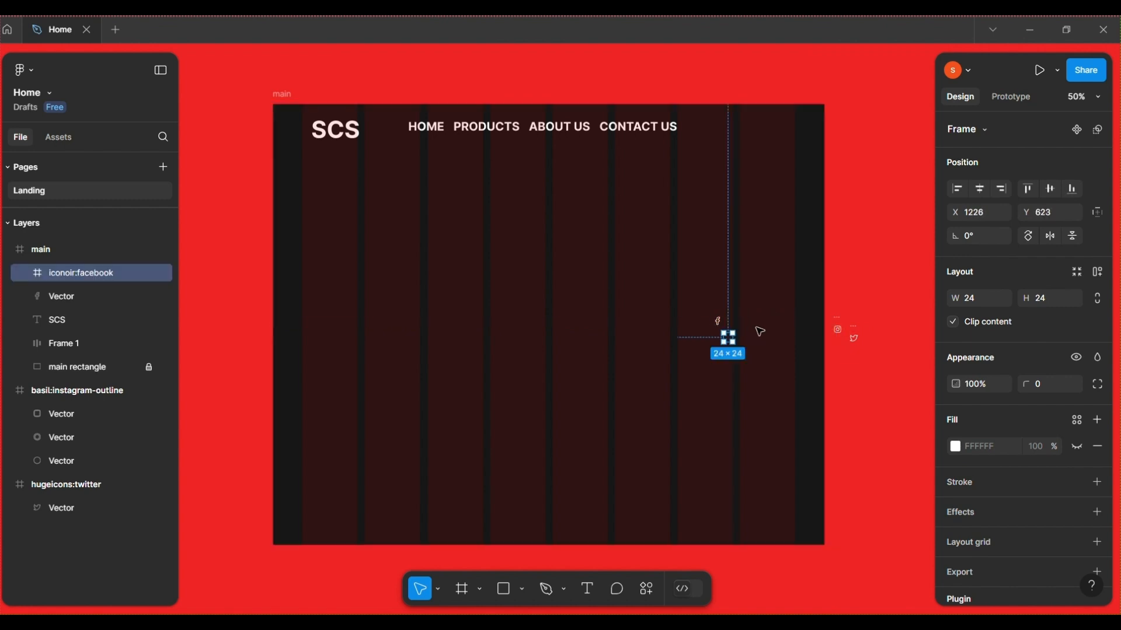
key(Delete)
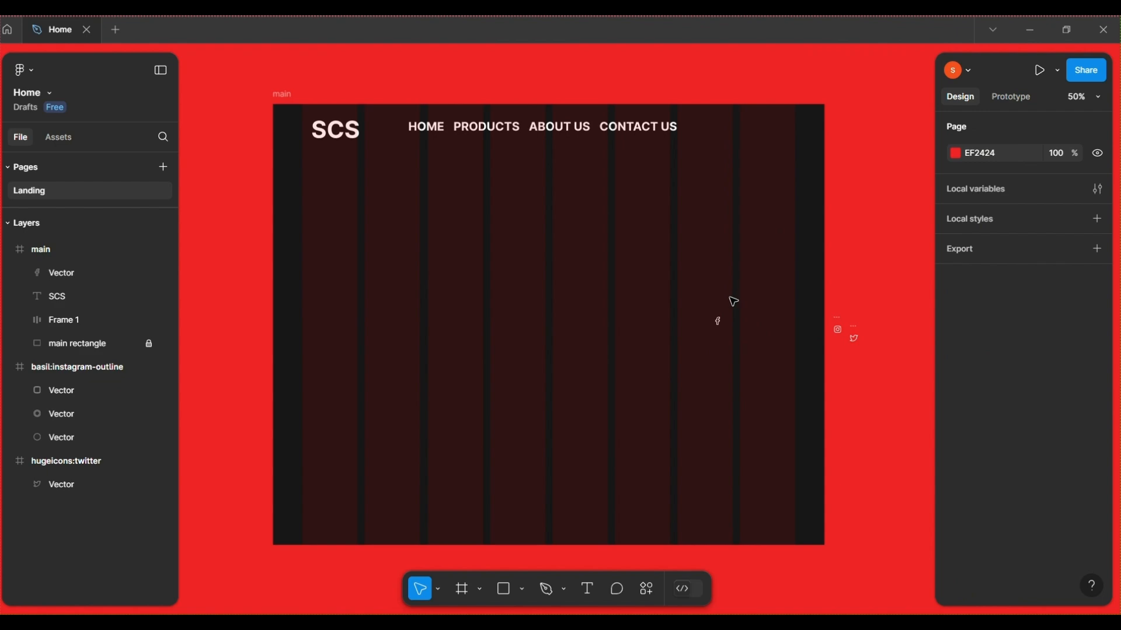
Resize the Facebook icon's vector to 50 wide and 40 high, then deselect it
click(719, 321)
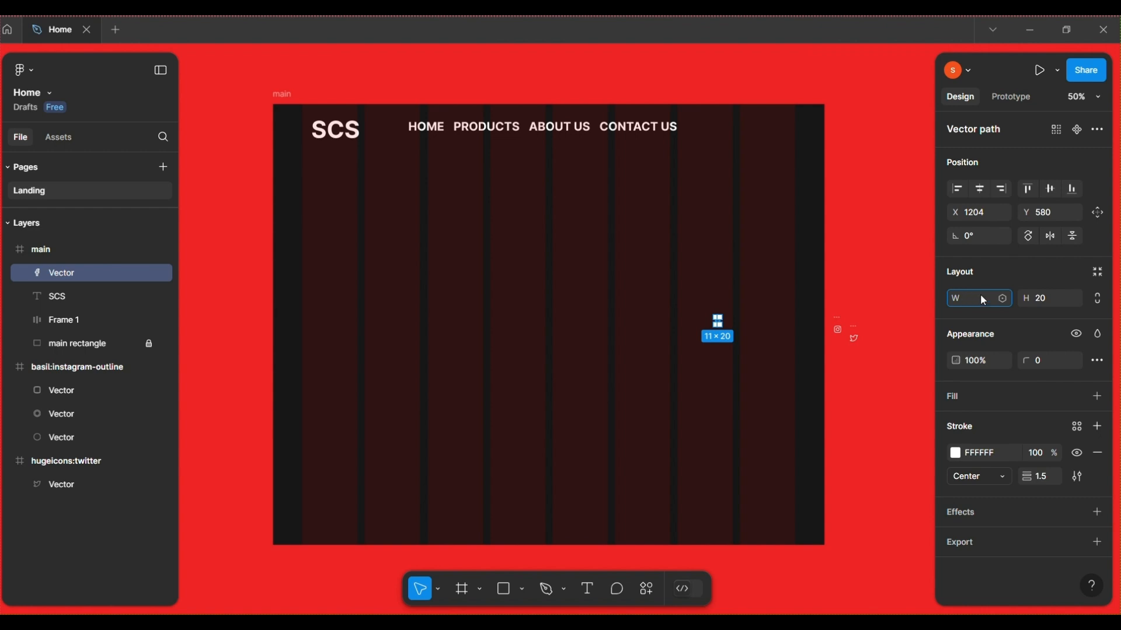
click(1058, 299)
key(BackSpace)
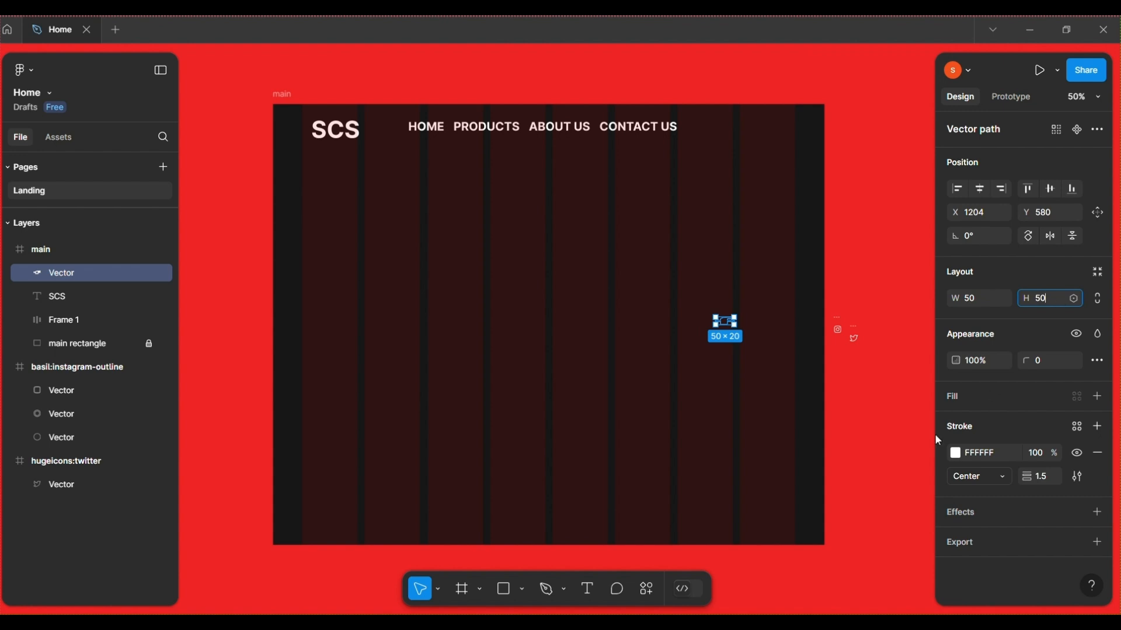
key(Return)
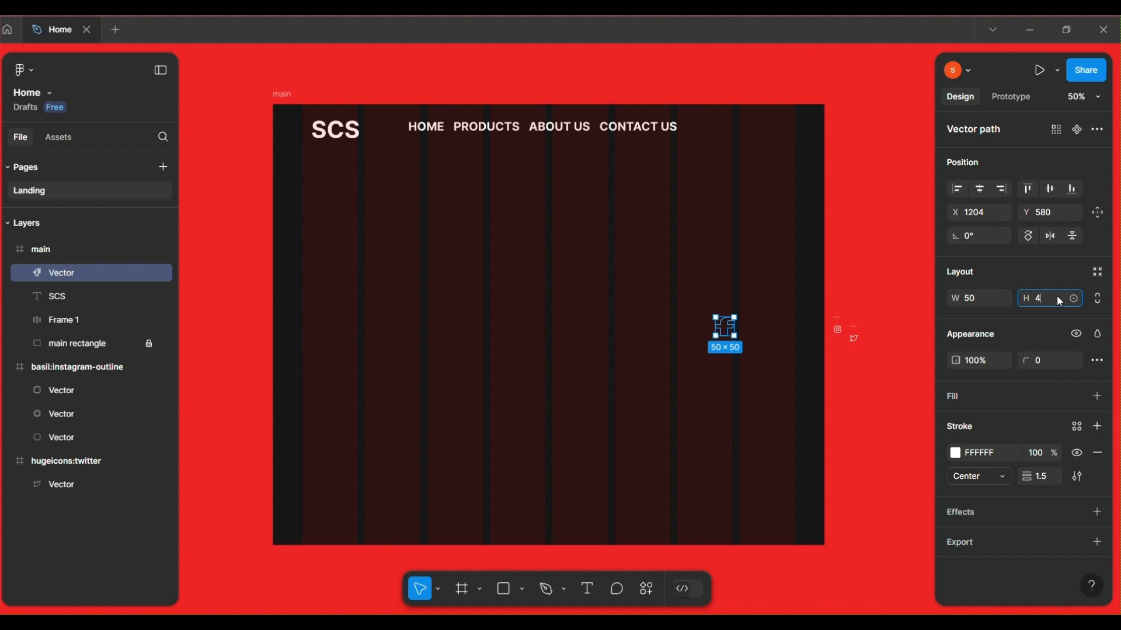
key(Return)
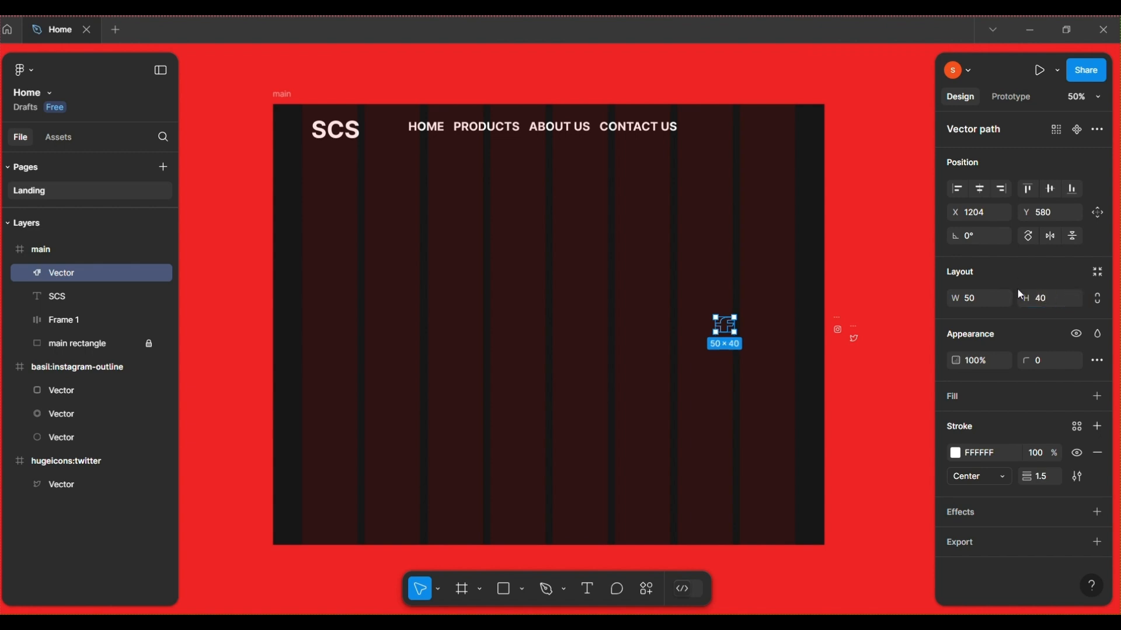
click(858, 359)
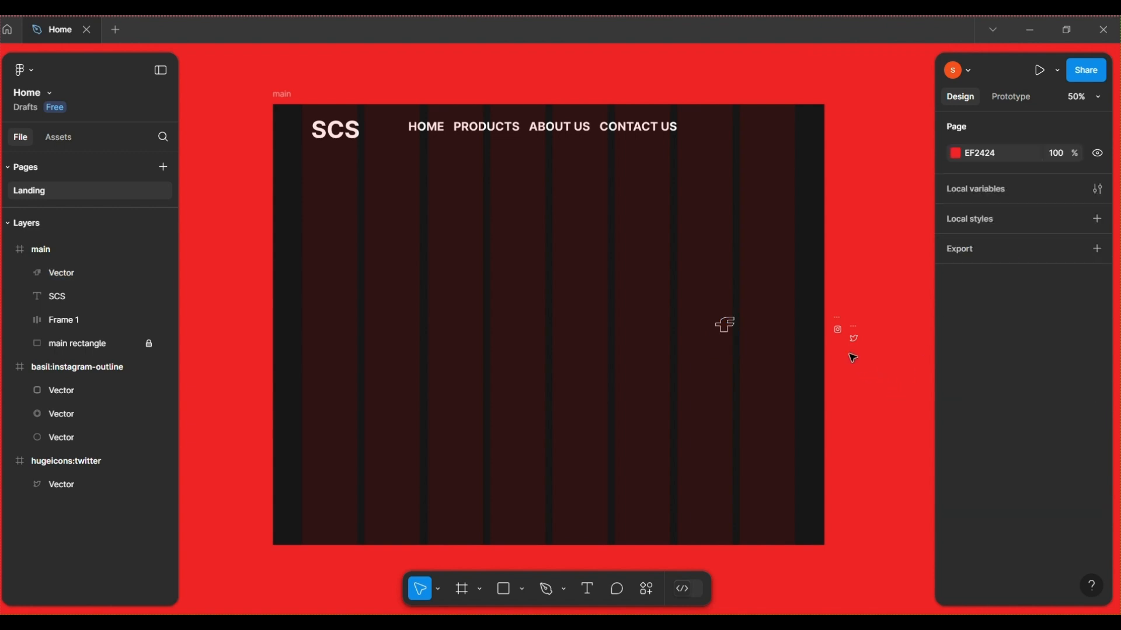
click(837, 331)
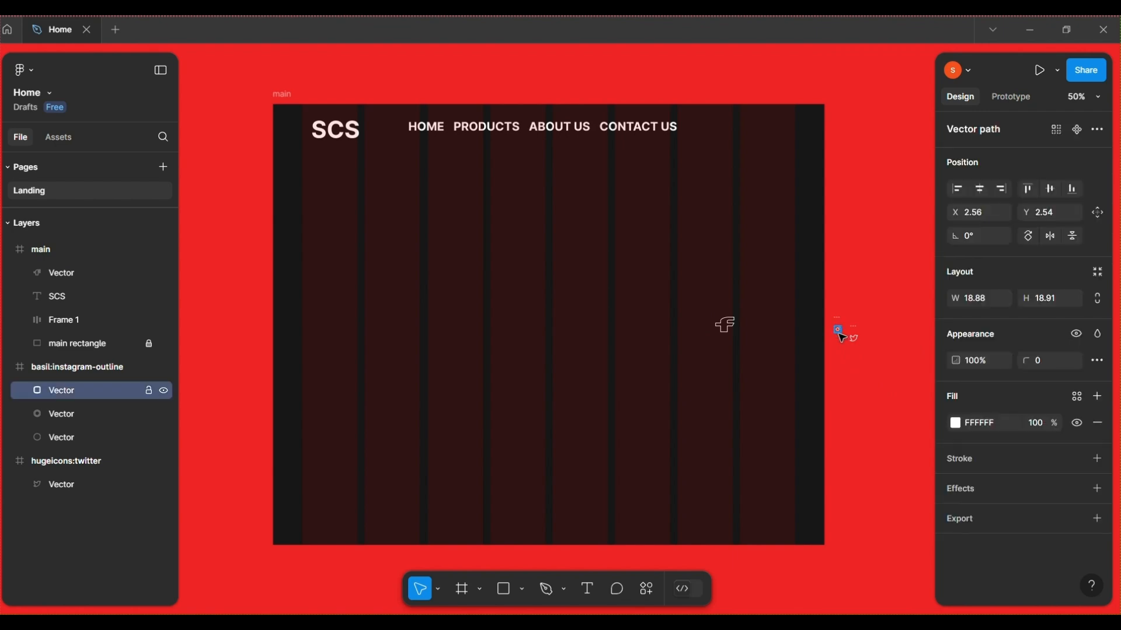
drag(841, 334, 761, 328)
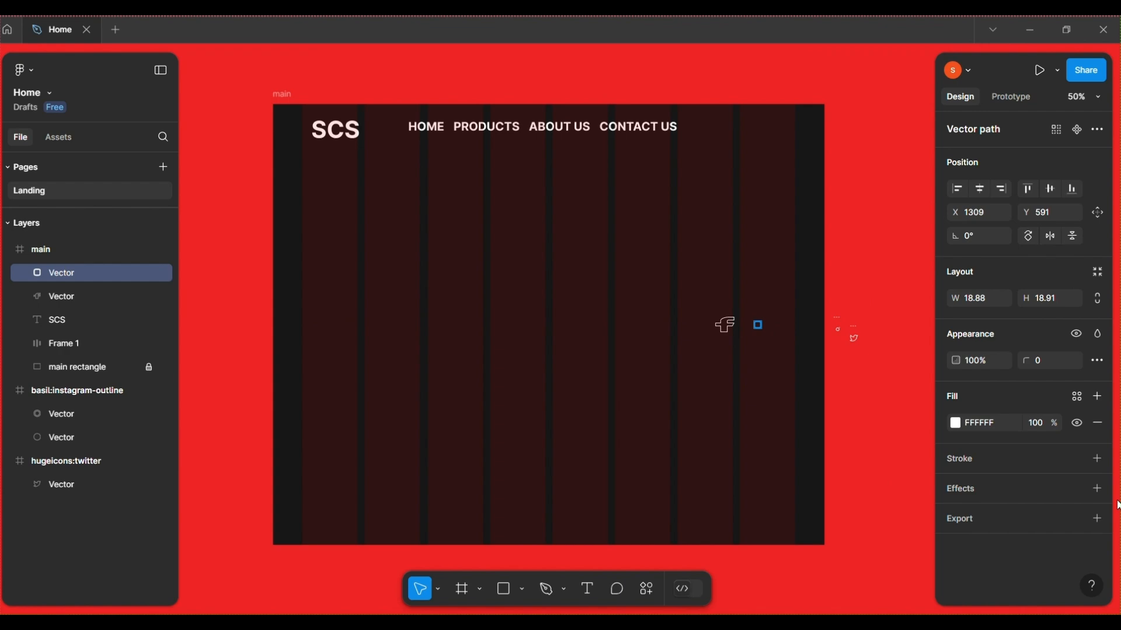
key(ctrl+z)
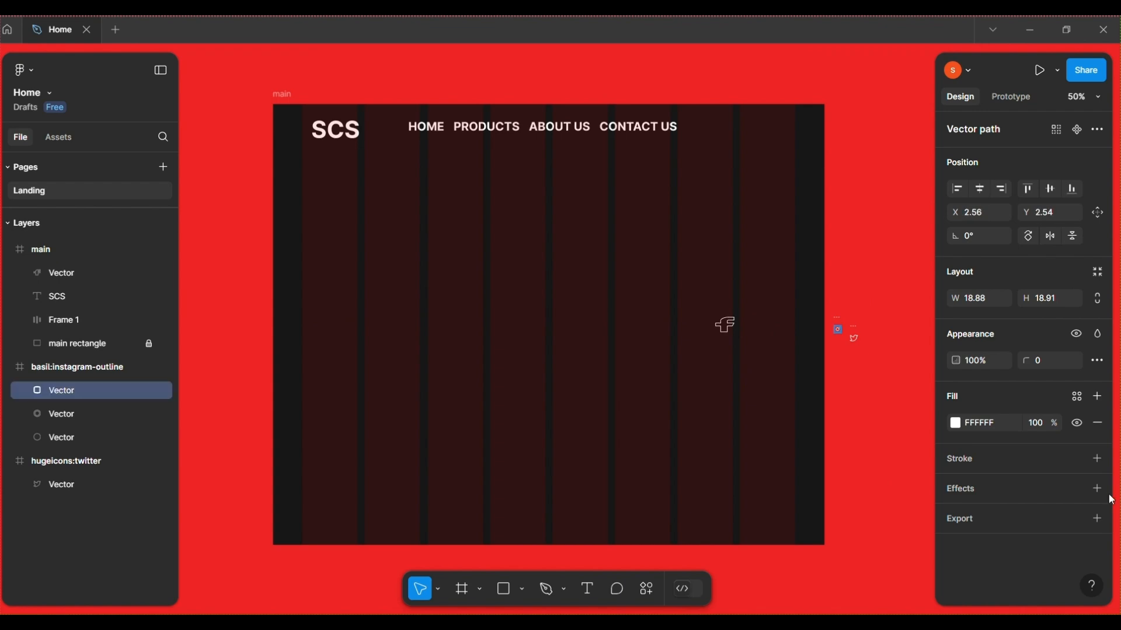
Delete the whole basil:instagram-outline icon frame beside the main frame
click(841, 321)
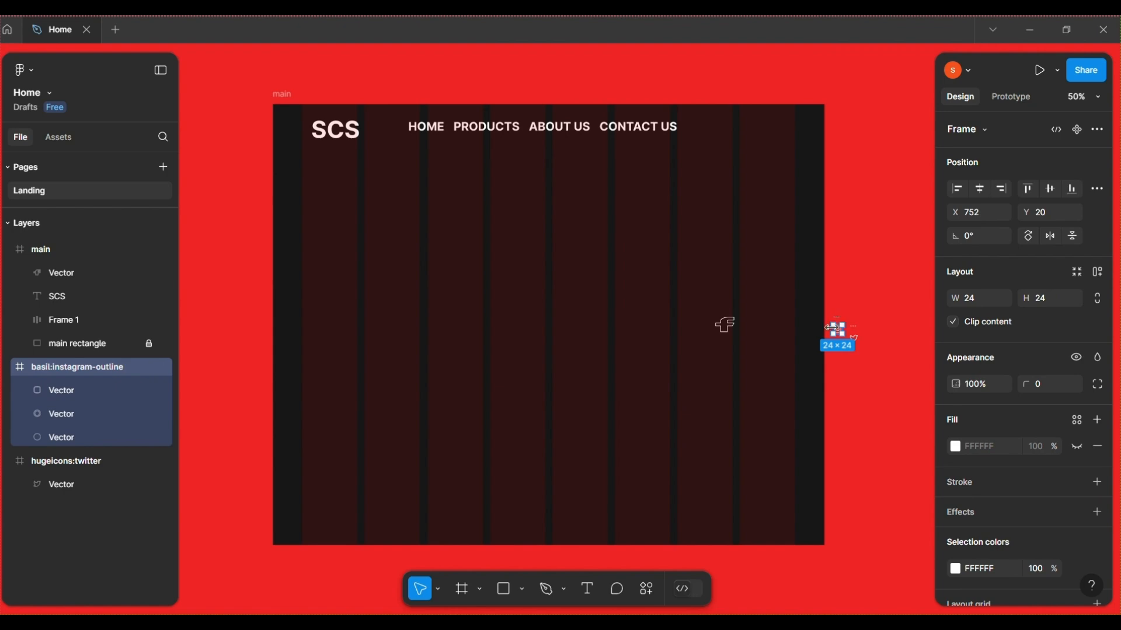
key(Delete)
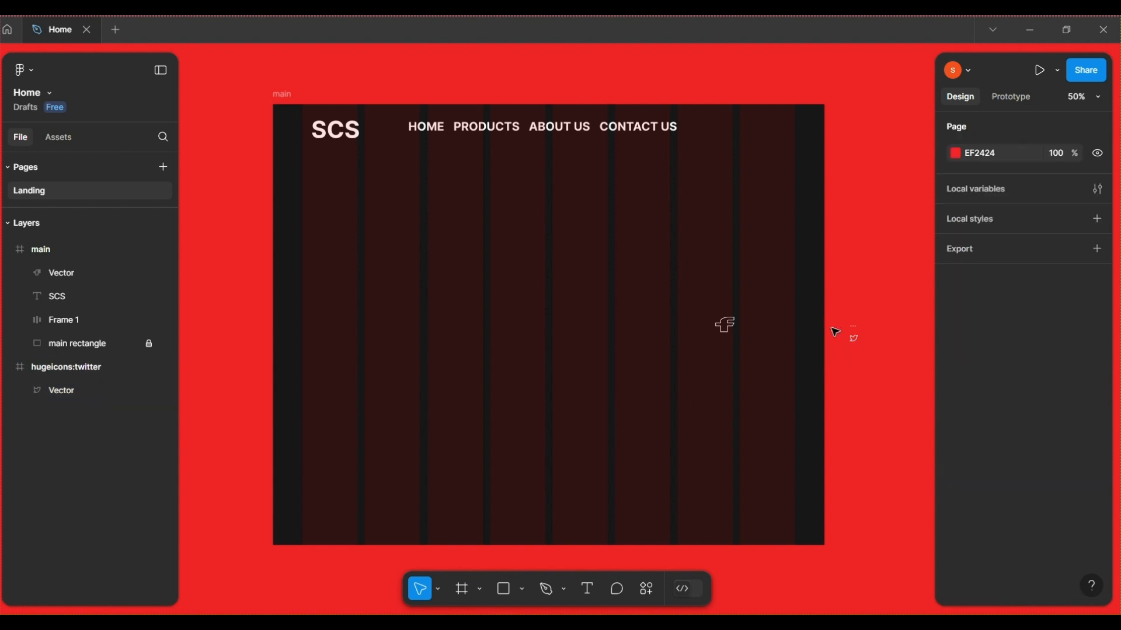
Move the Twitter icon's vector into the main frame at about X 1318, Y 592 and resize it to 50 wide and 40 high
click(853, 339)
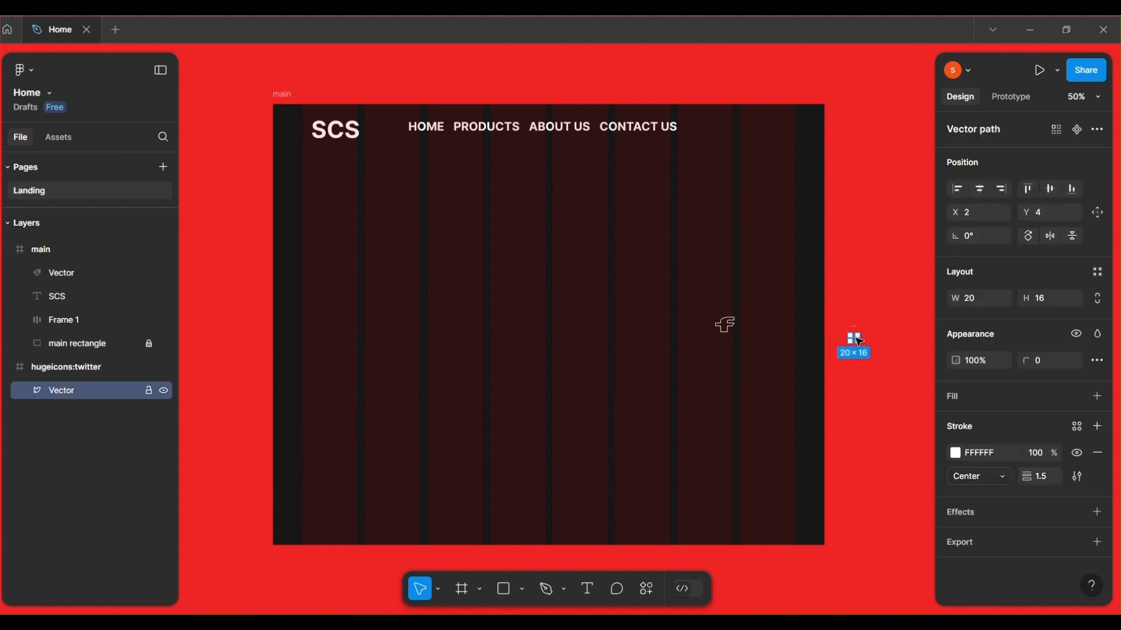
drag(842, 339, 768, 329)
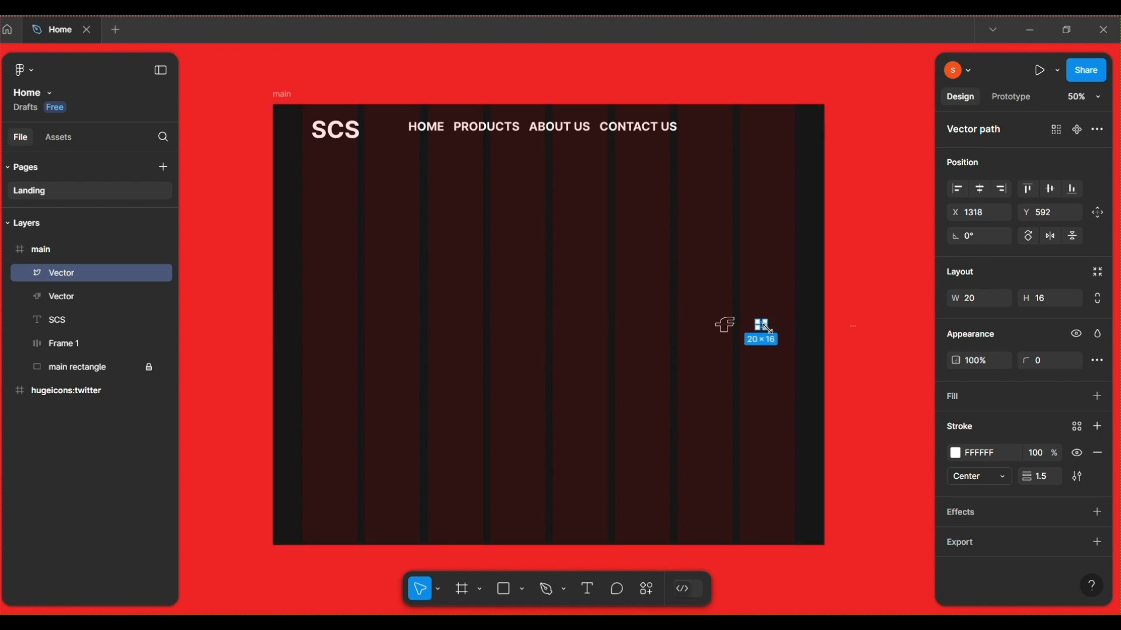
click(980, 303)
text(50)
click(1044, 299)
text(40)
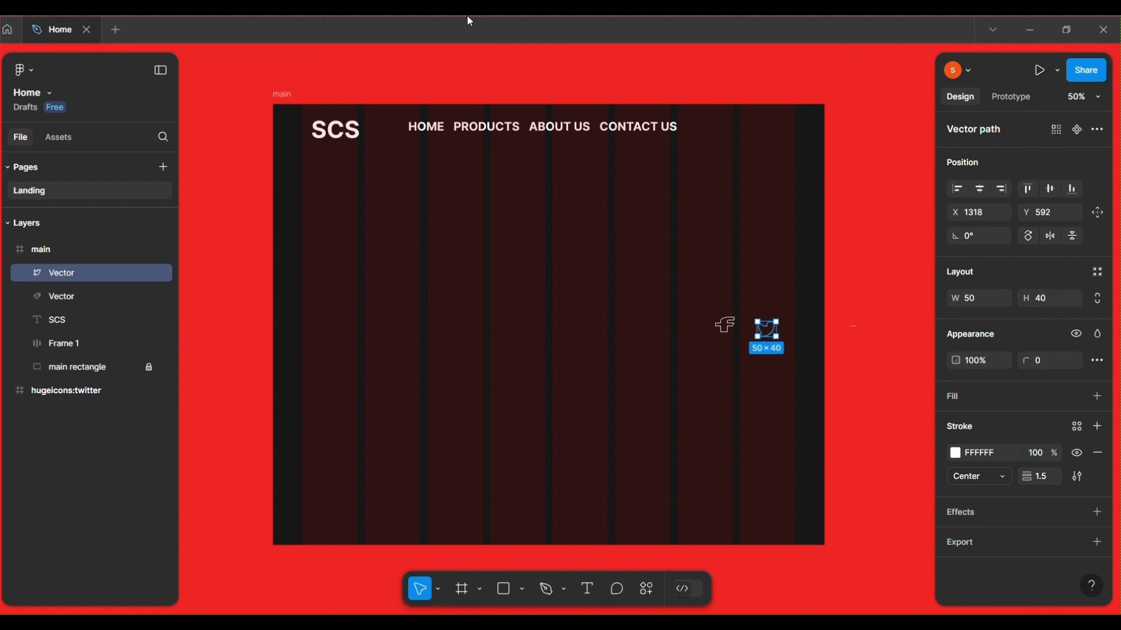
Delete the emptied hugeicons:twitter frame outside the main frame
click(838, 334)
click(856, 331)
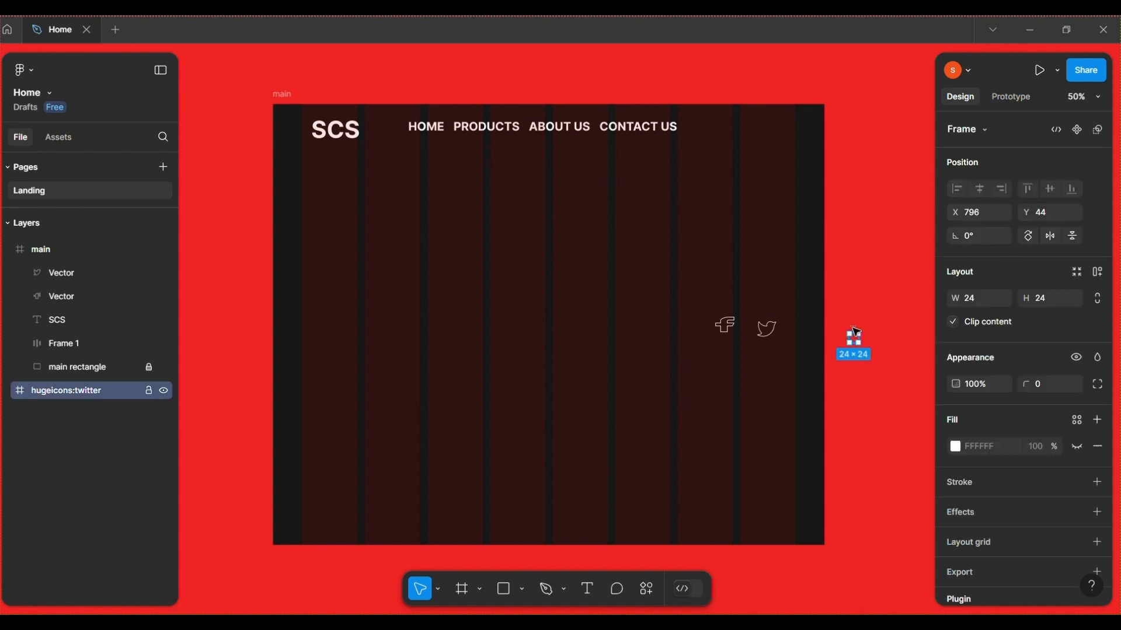
key(Delete)
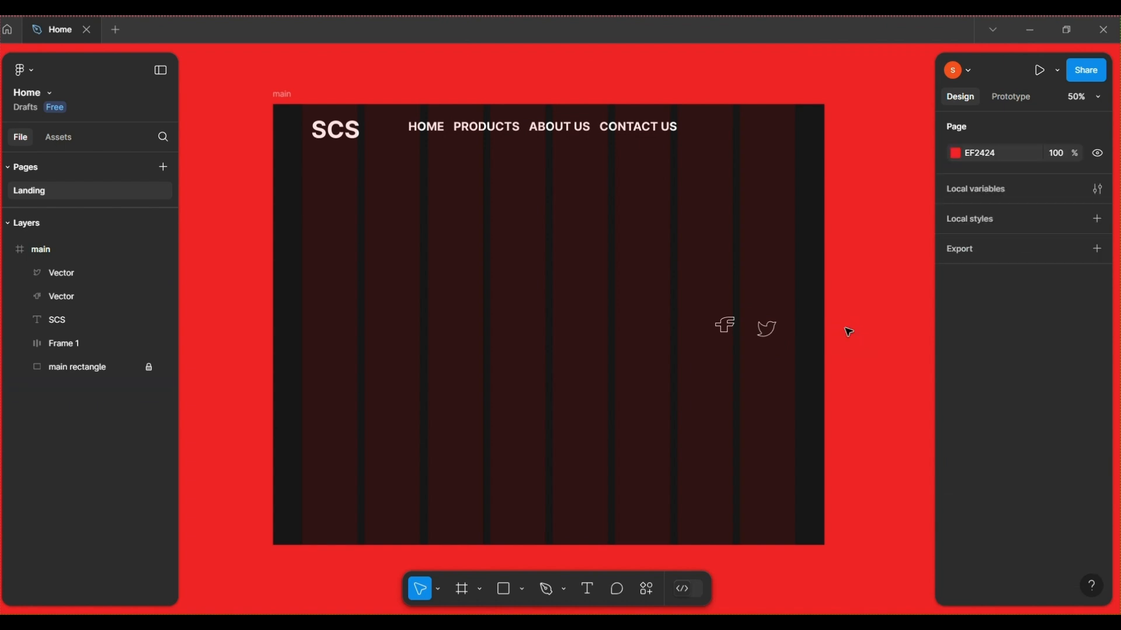
Align the Twitter icon horizontally beside the Facebook icon at about X 1294, Y 580, leaving nothing selected
drag(770, 331, 764, 329)
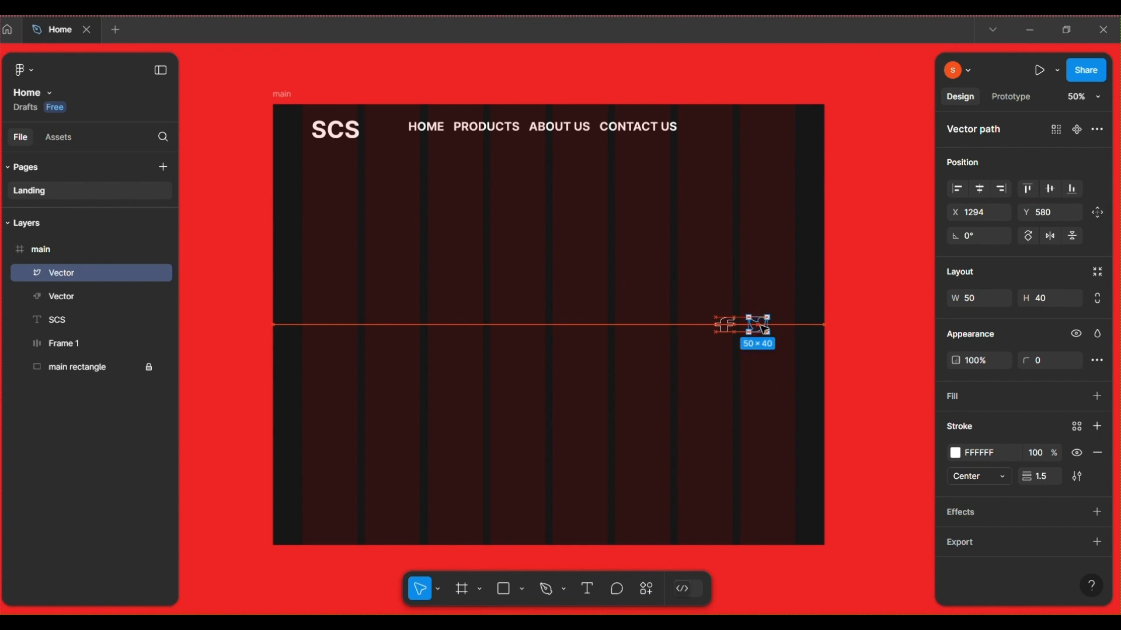
click(773, 383)
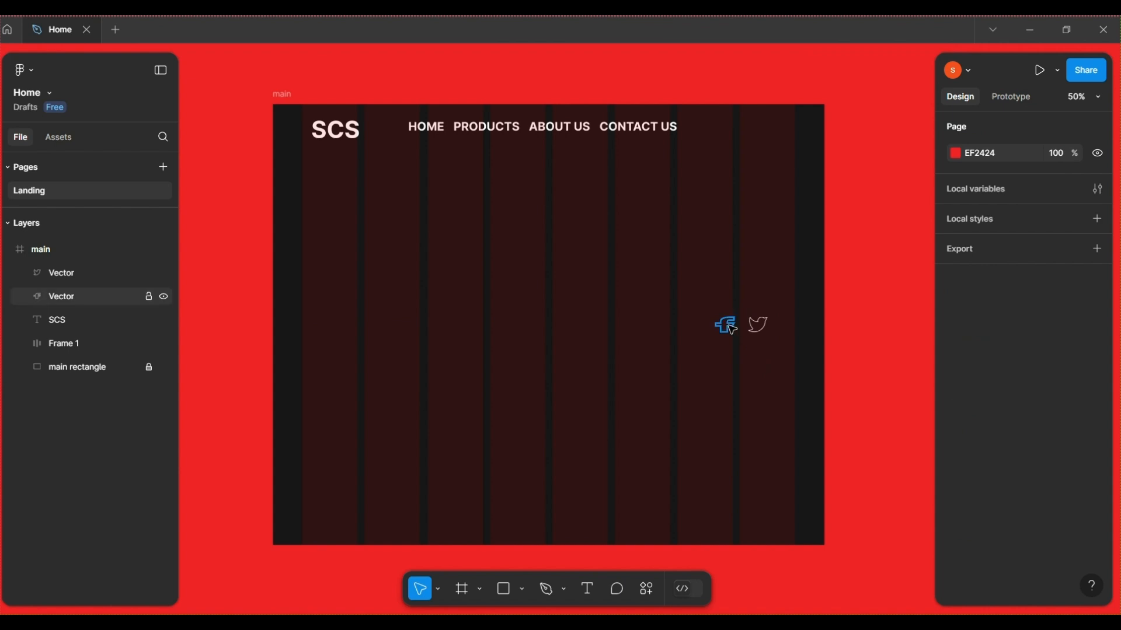
click(730, 329)
click(782, 372)
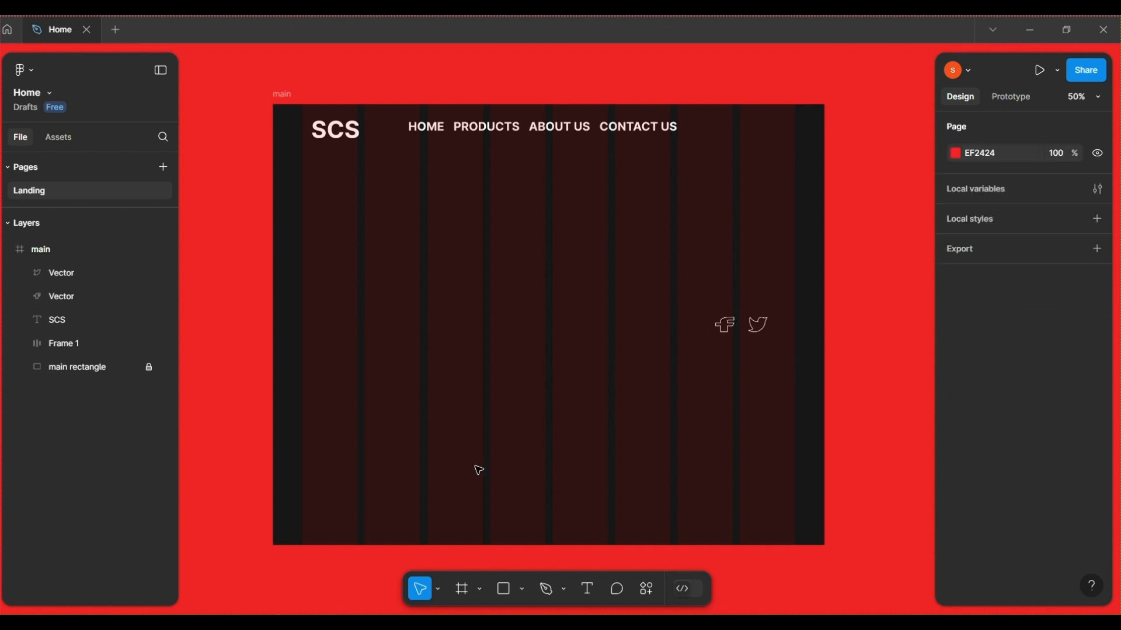
Run the Iconify plugin and search it for instagram icons
click(657, 591)
click(524, 351)
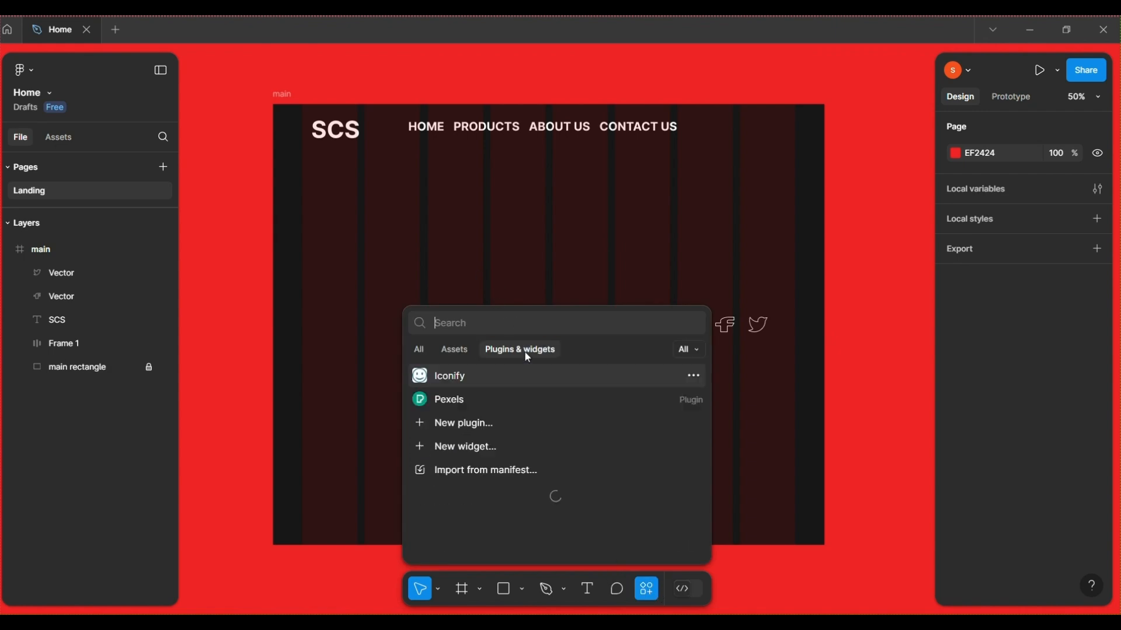
click(449, 380)
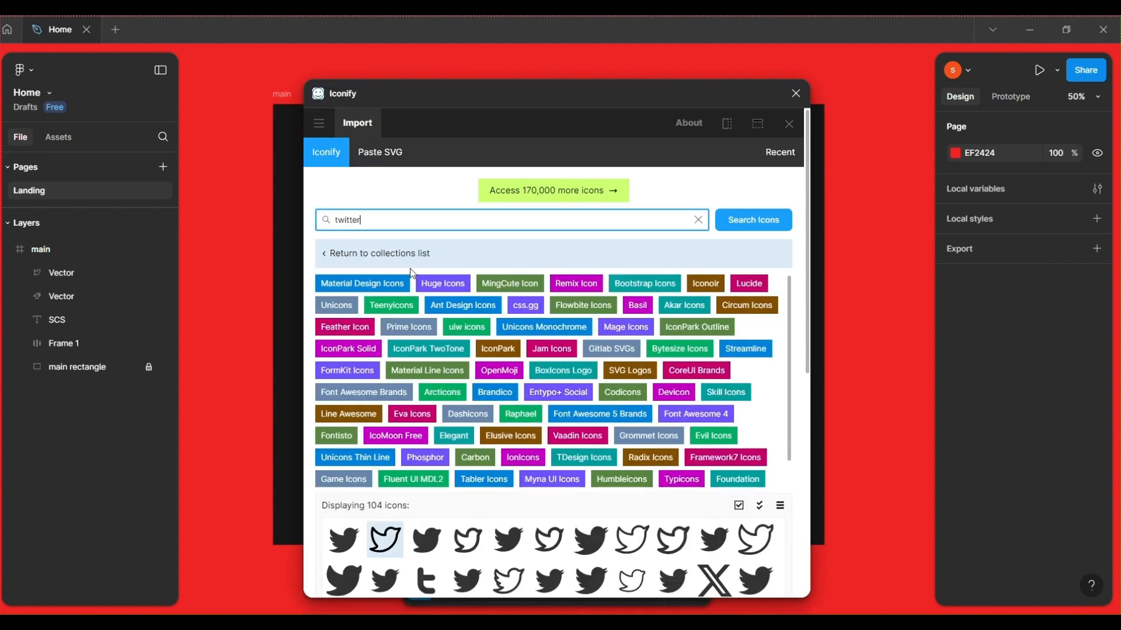
key(ctrl+a)
text(instagram)
key(Return)
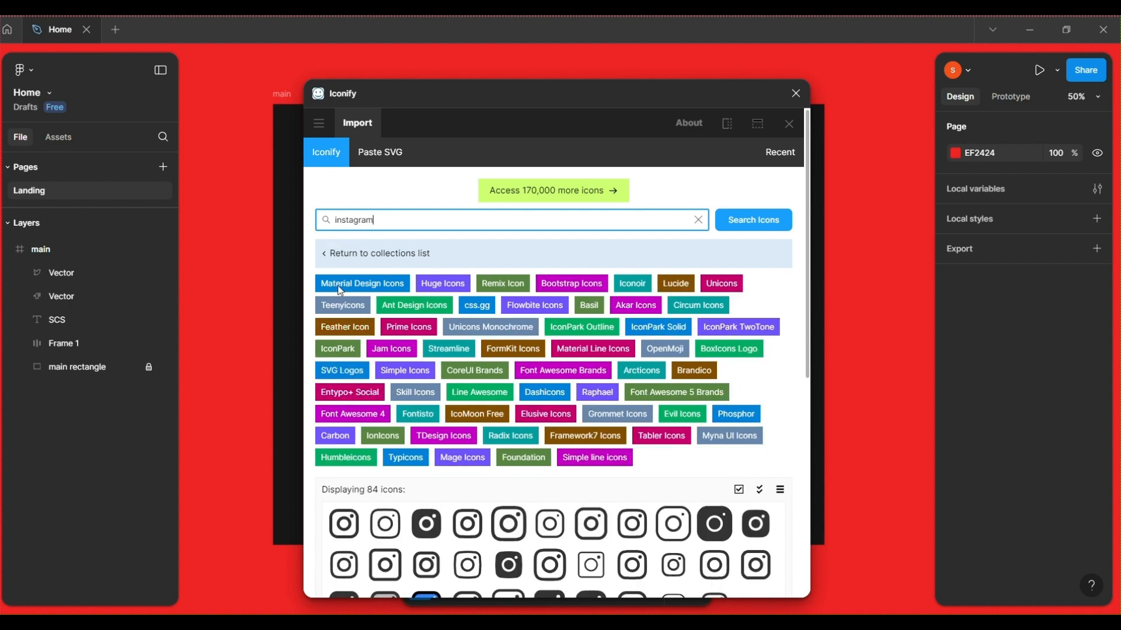
Import the basil:instagram-outline icon in white
scroll(339, 288, down, 6)
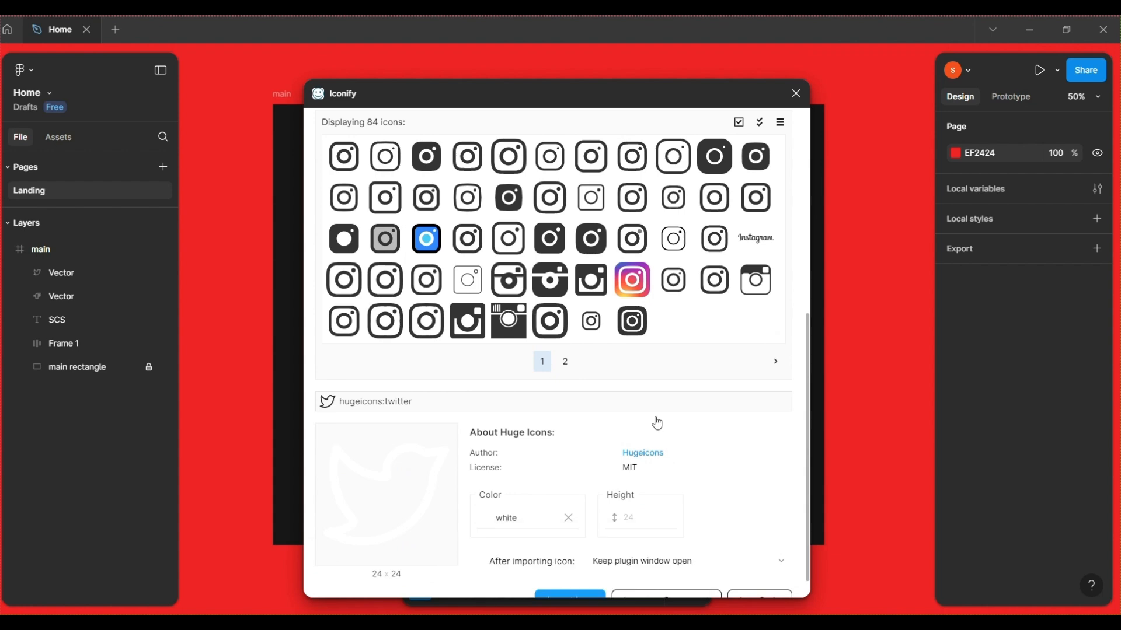
click(473, 200)
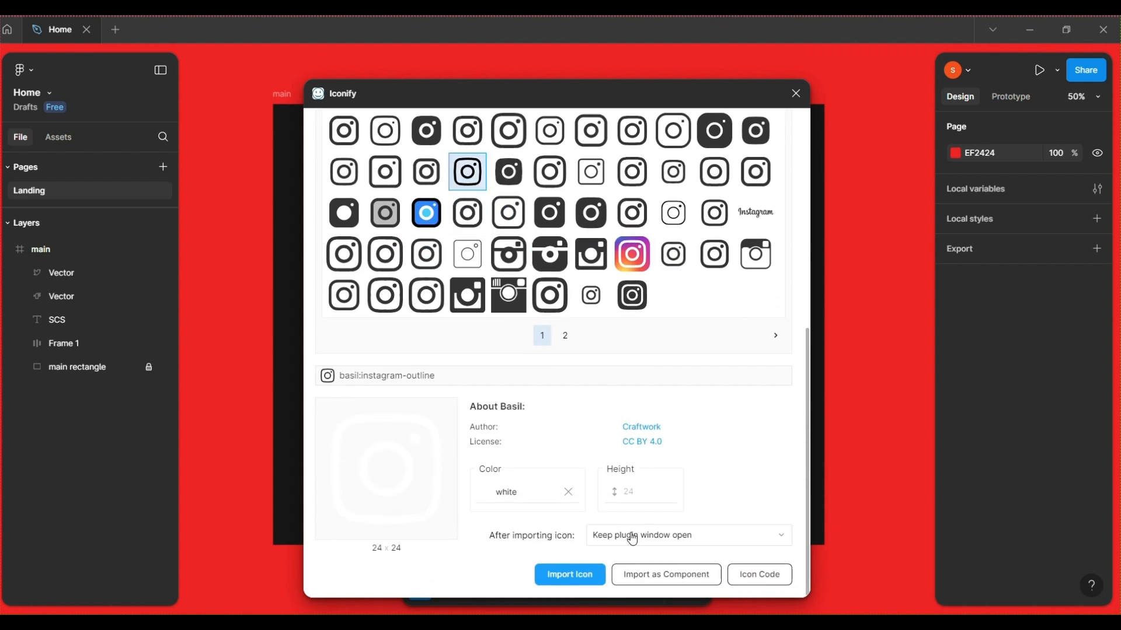
click(571, 575)
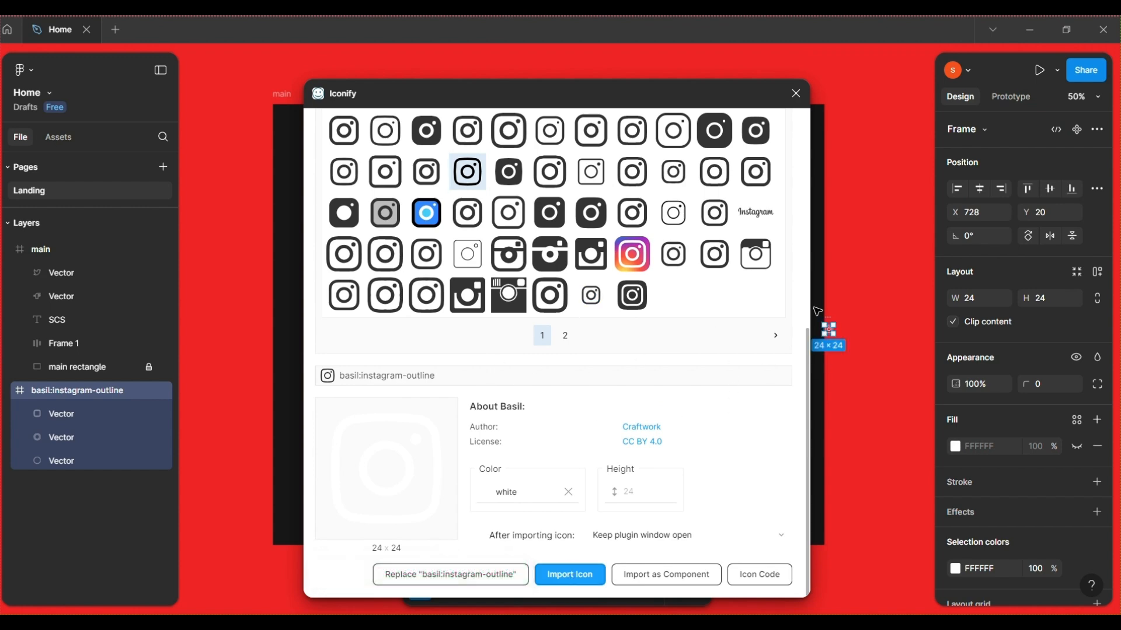
Delete the imported Instagram icon's outer vector and the remaining basil:instagram-outline frame
scroll(671, 350, up, 3)
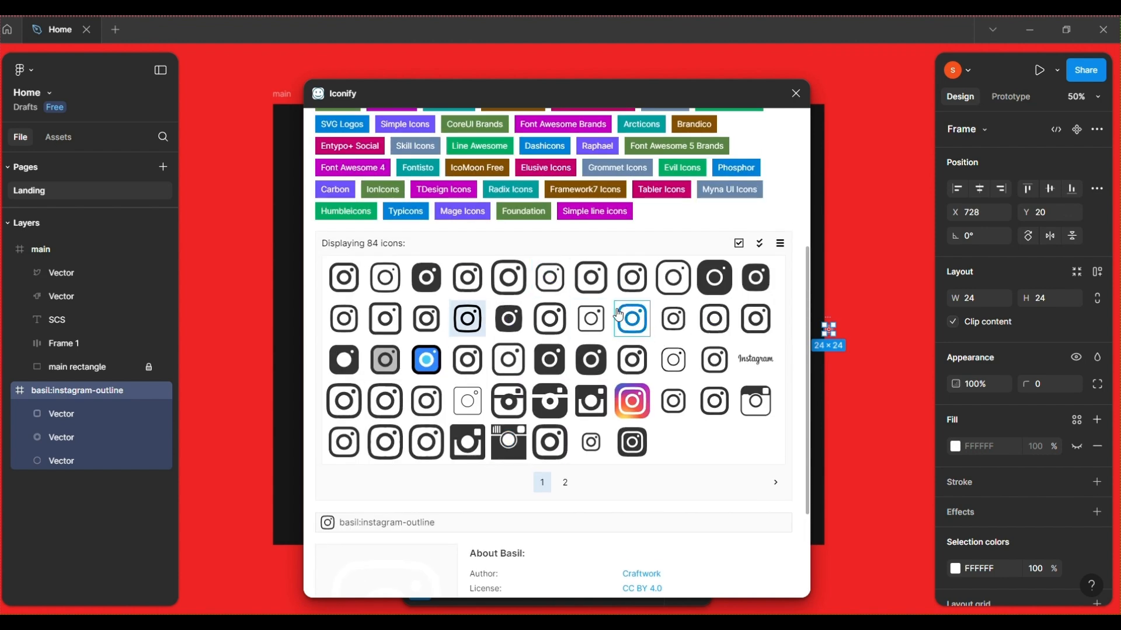
click(594, 322)
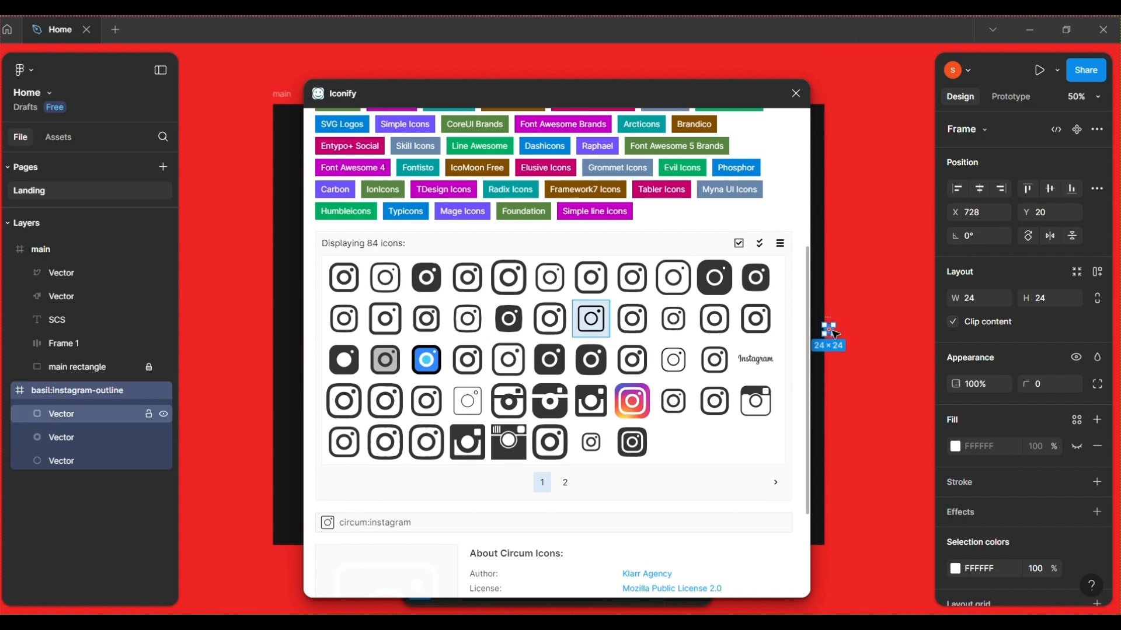
double_click(833, 334)
key(Delete)
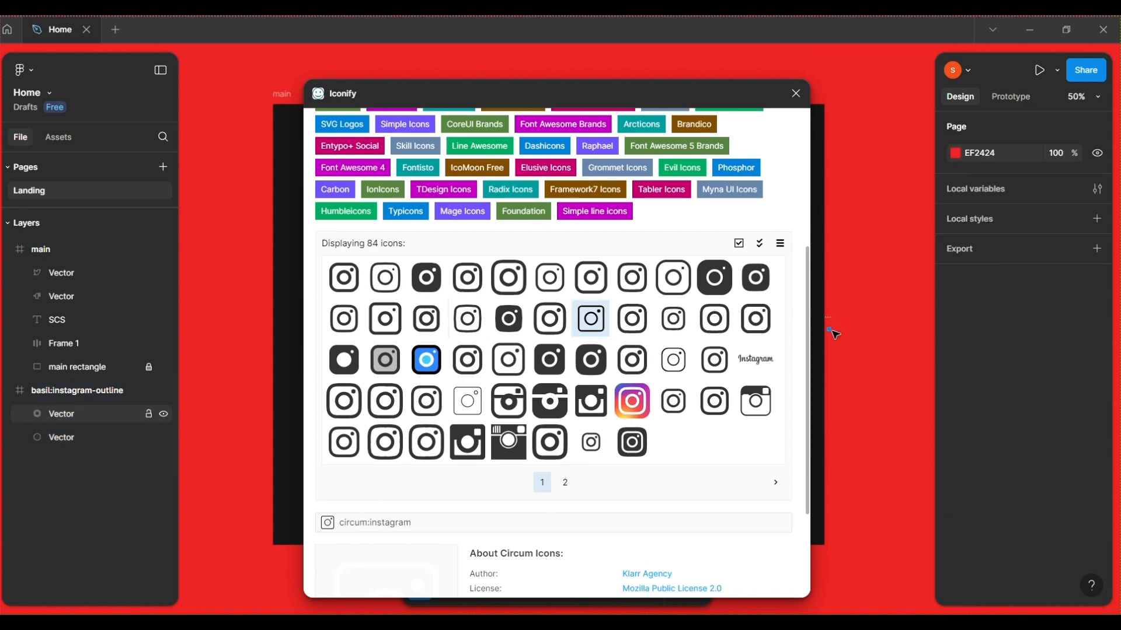
click(64, 384)
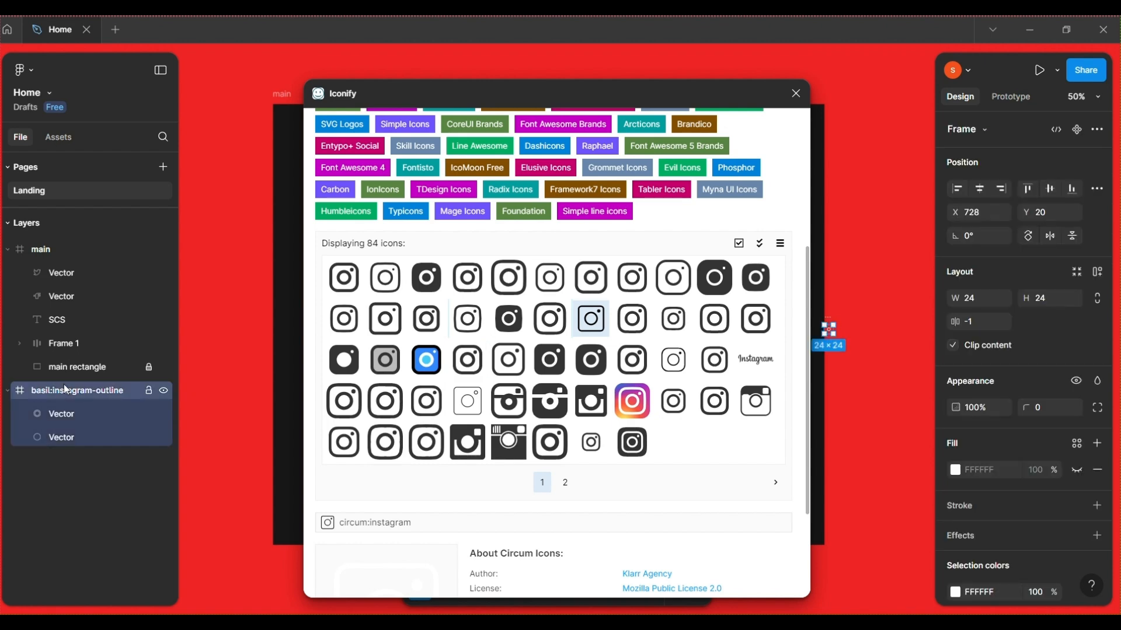
right_click(65, 384)
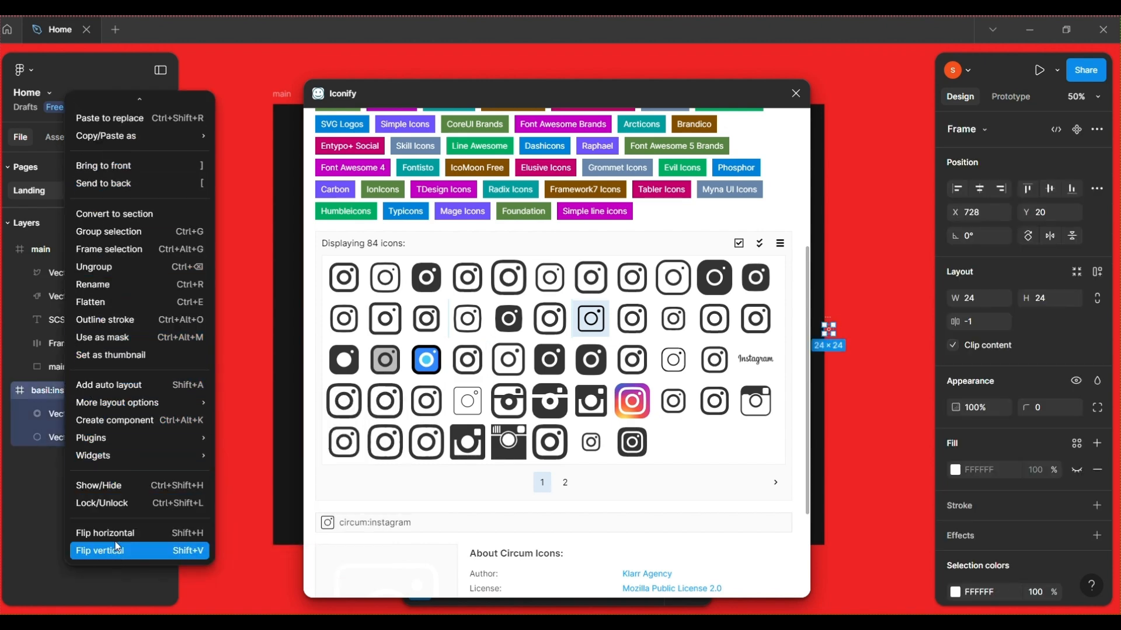
mouse_move(112, 457)
click(36, 498)
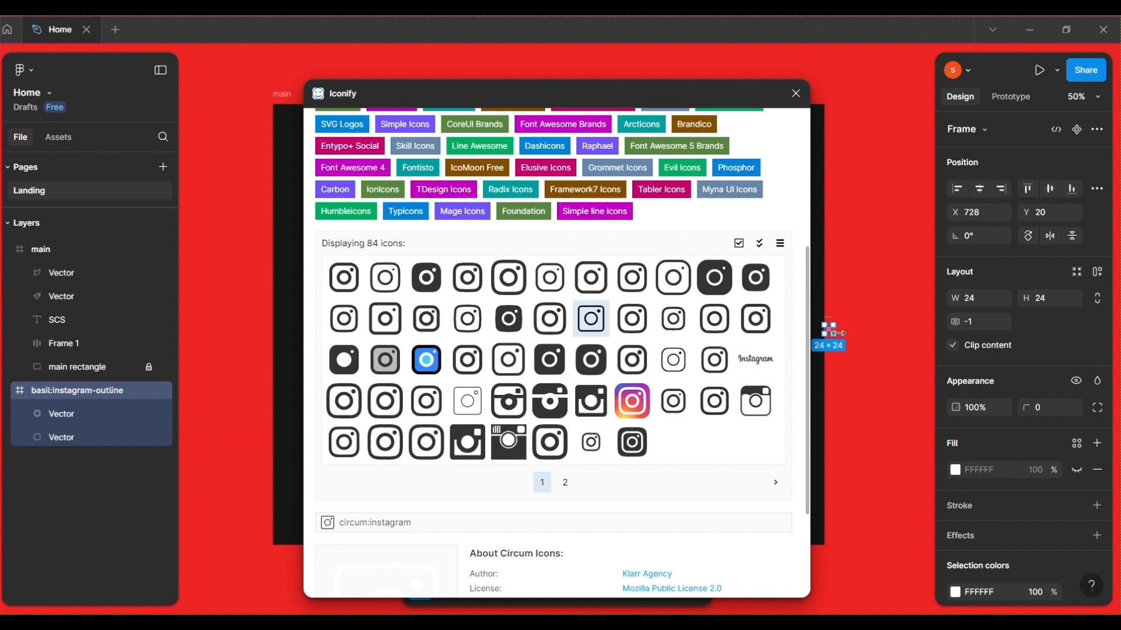
key(Delete)
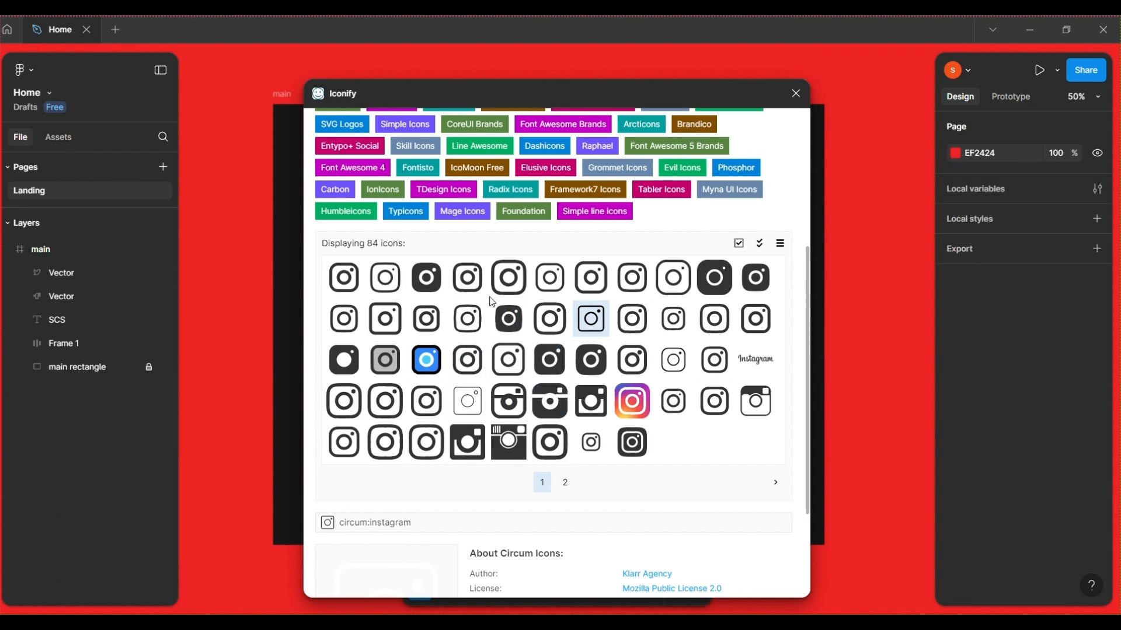
Import the white basil:instagram-outline icon again and place the openmoji:instagram icon on the canvas at about X 744, Y -168
click(473, 329)
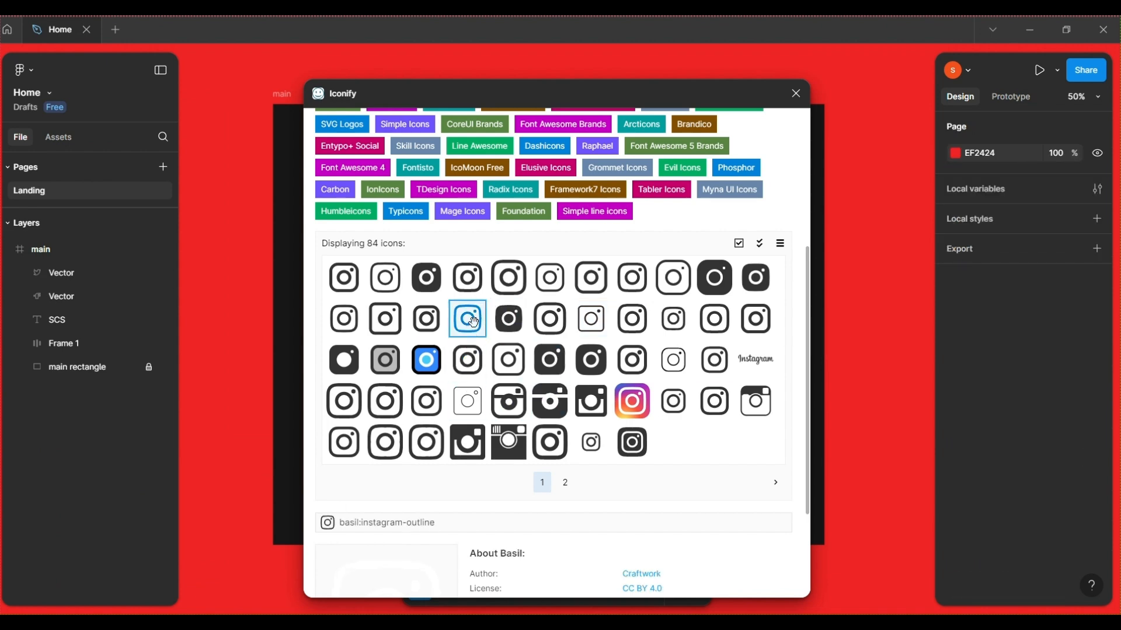
scroll(595, 537, down, 2)
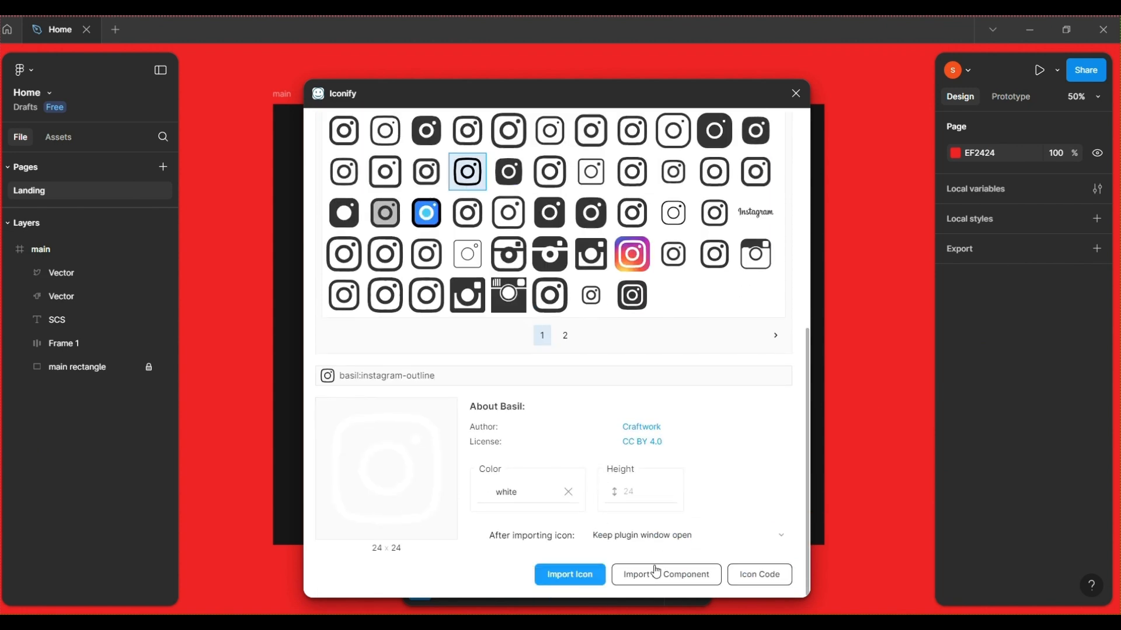
click(575, 575)
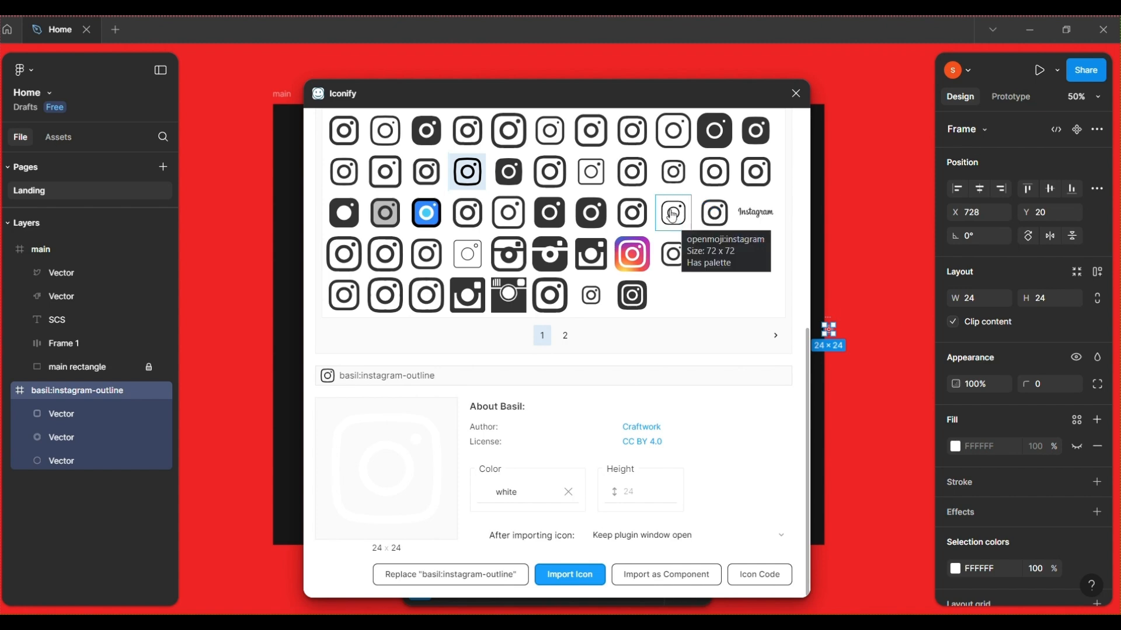
drag(680, 226, 843, 269)
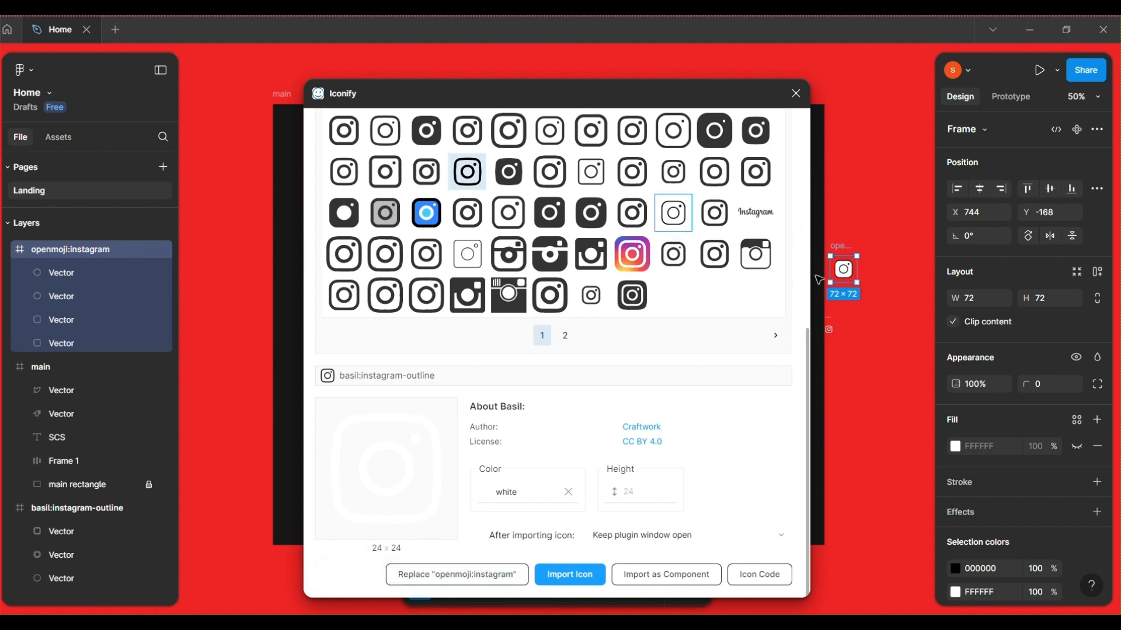
Try the simple-icons:instagram icon on the canvas enlarged to about 64 × 62, and delete it
scroll(508, 298, up, 3)
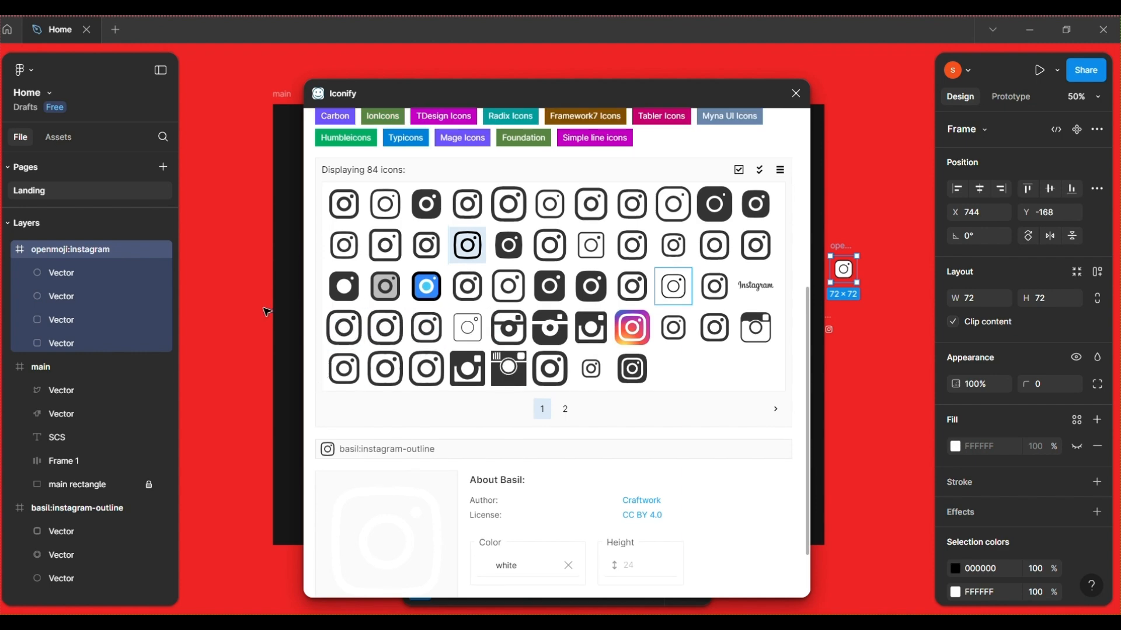
drag(344, 330, 866, 393)
click(866, 395)
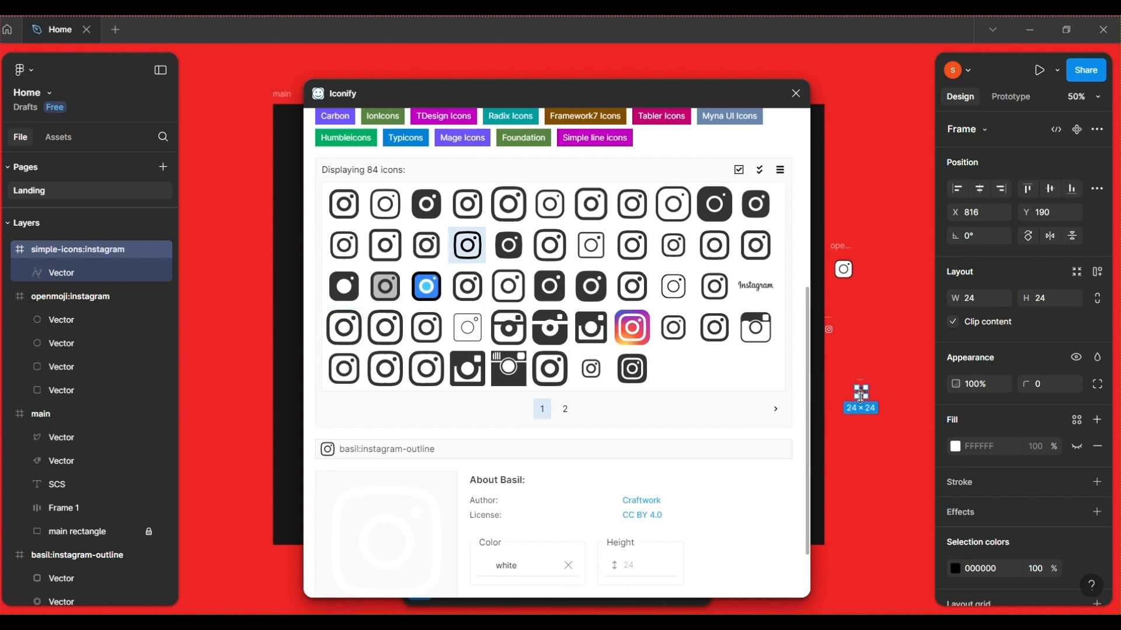
drag(867, 401, 880, 409)
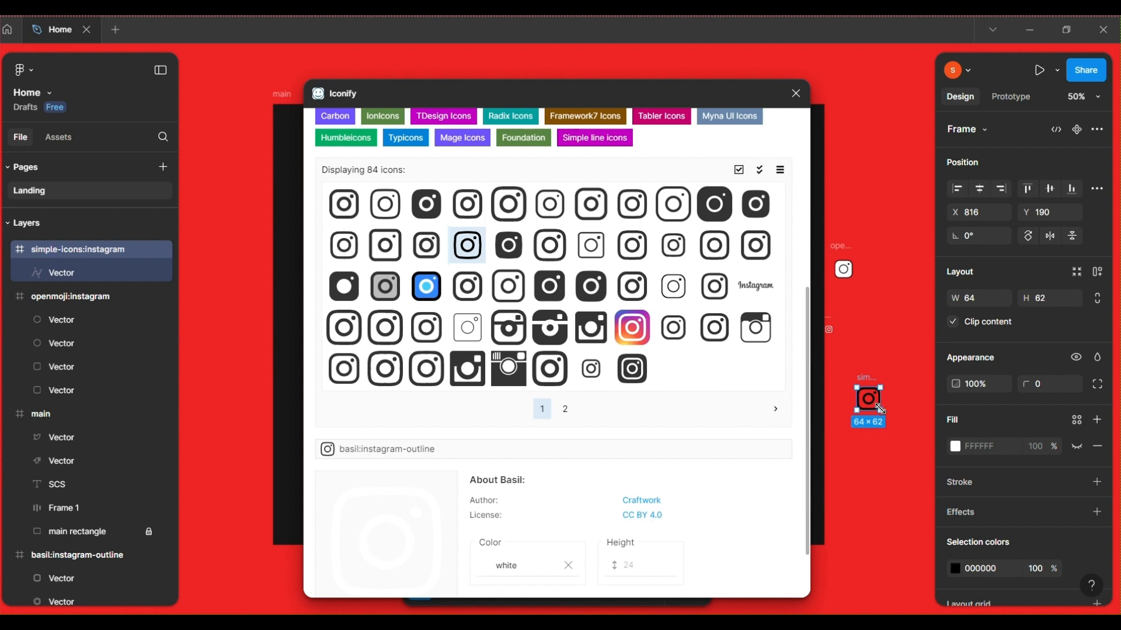
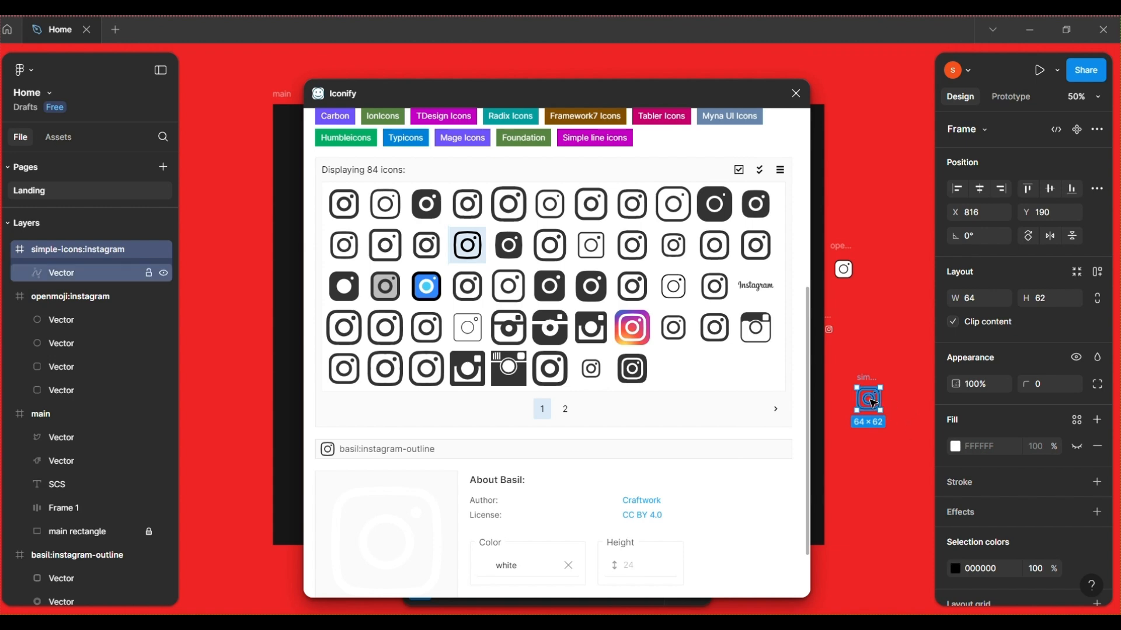
key(Delete)
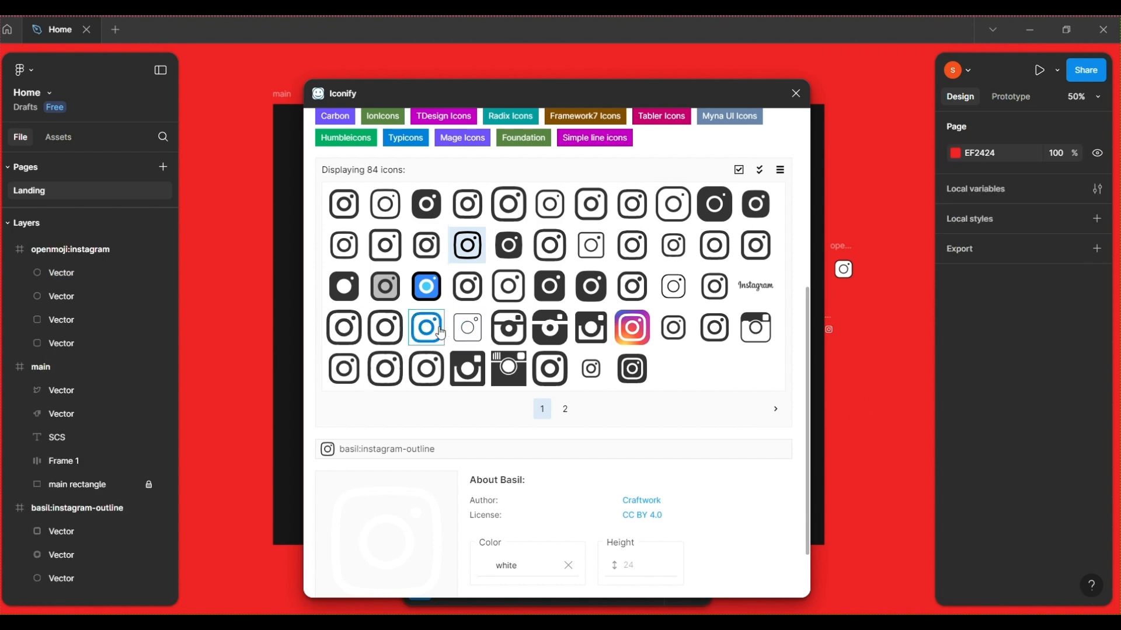
Place the arcticons:instagram icon on the canvas at about X 812, Y 172, and close the icon plugin
click(462, 328)
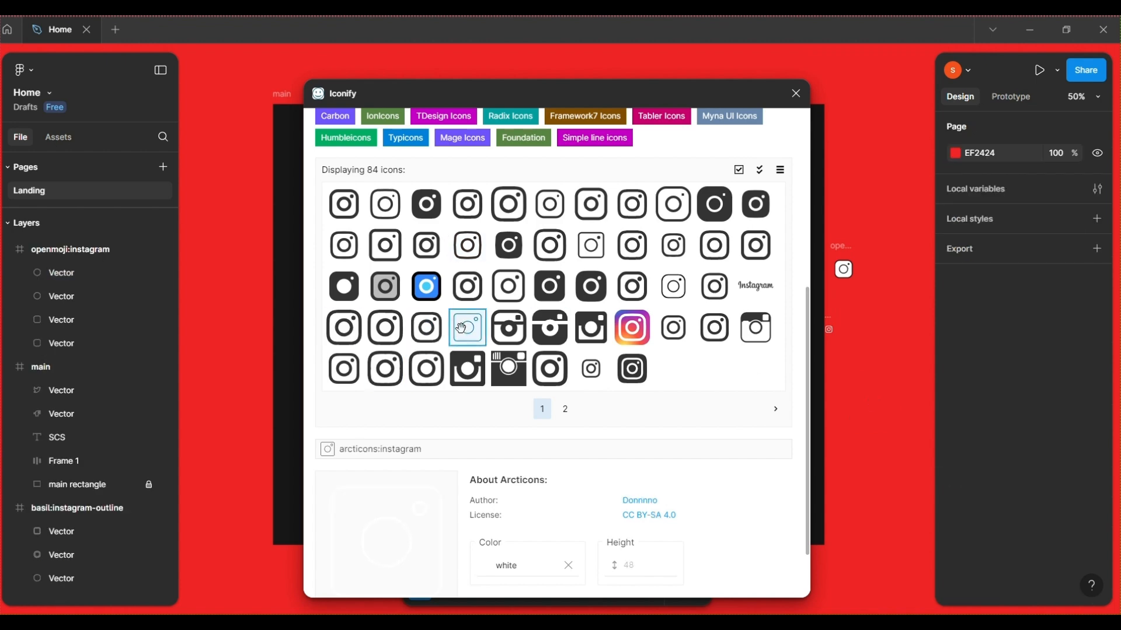
scroll(660, 525, down, 2)
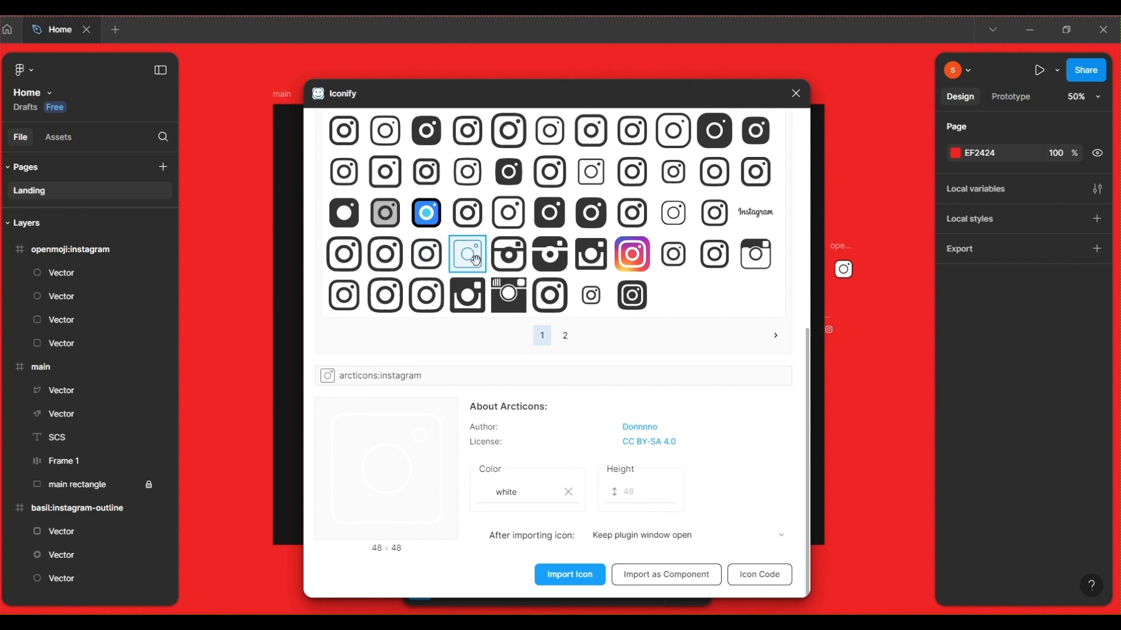
drag(476, 260, 874, 395)
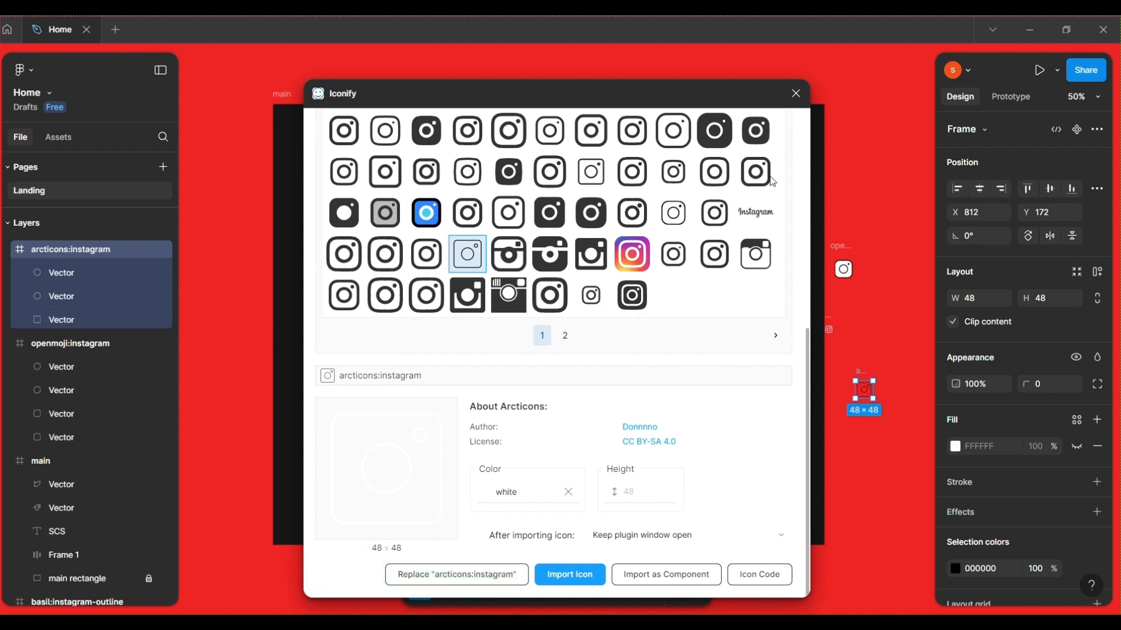
click(797, 94)
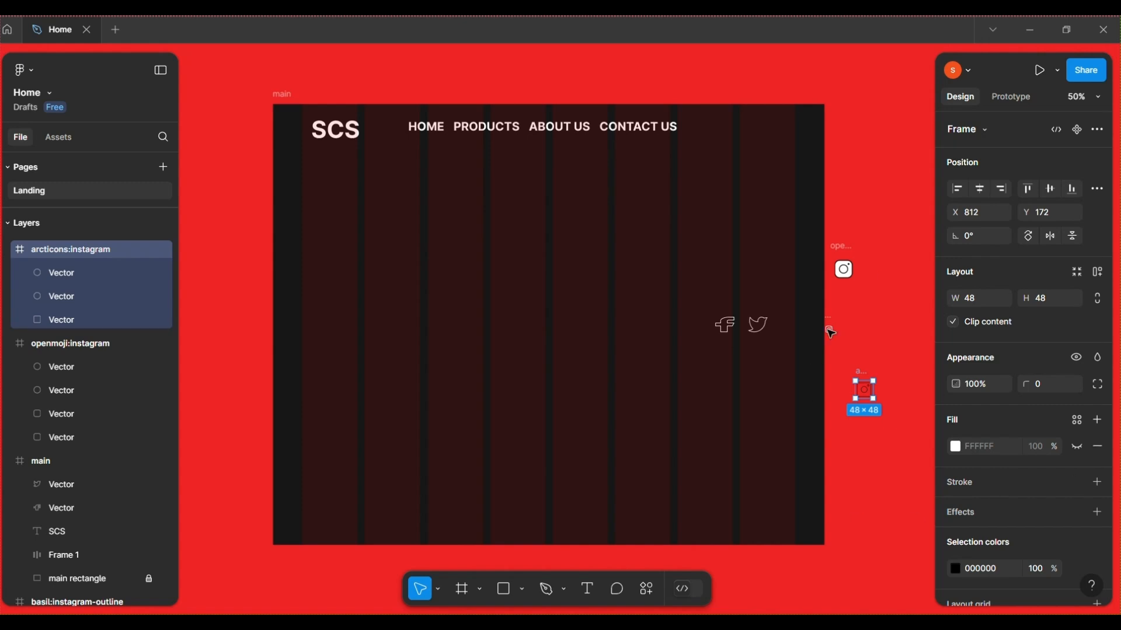
Pull the black outer outline vector out of the openmoji:instagram icon and delete it
click(853, 272)
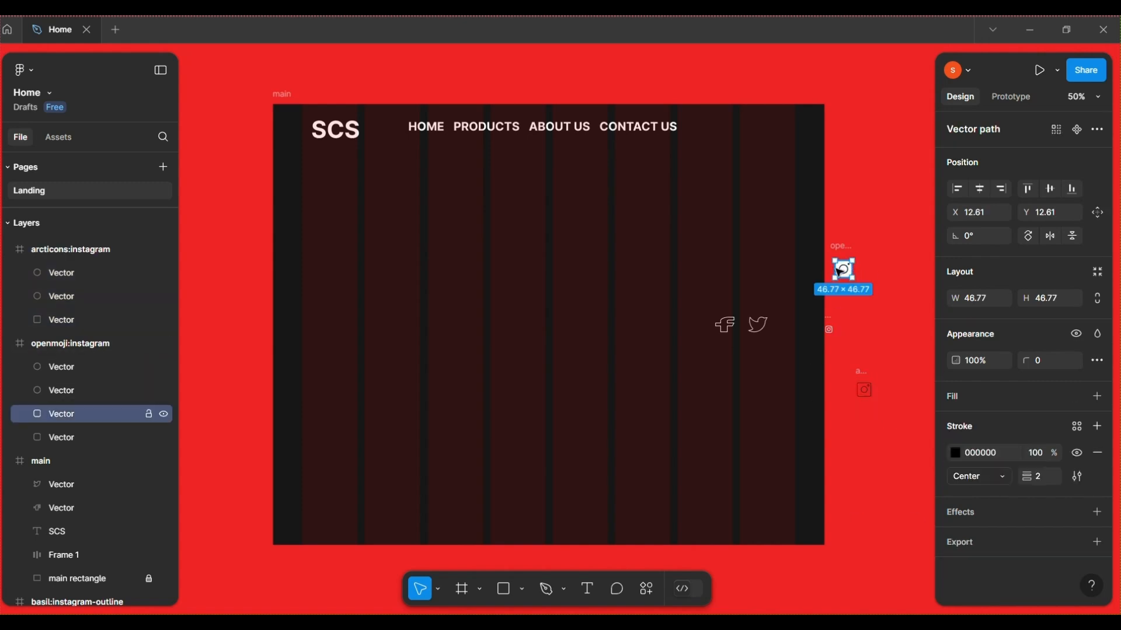
drag(854, 273, 678, 327)
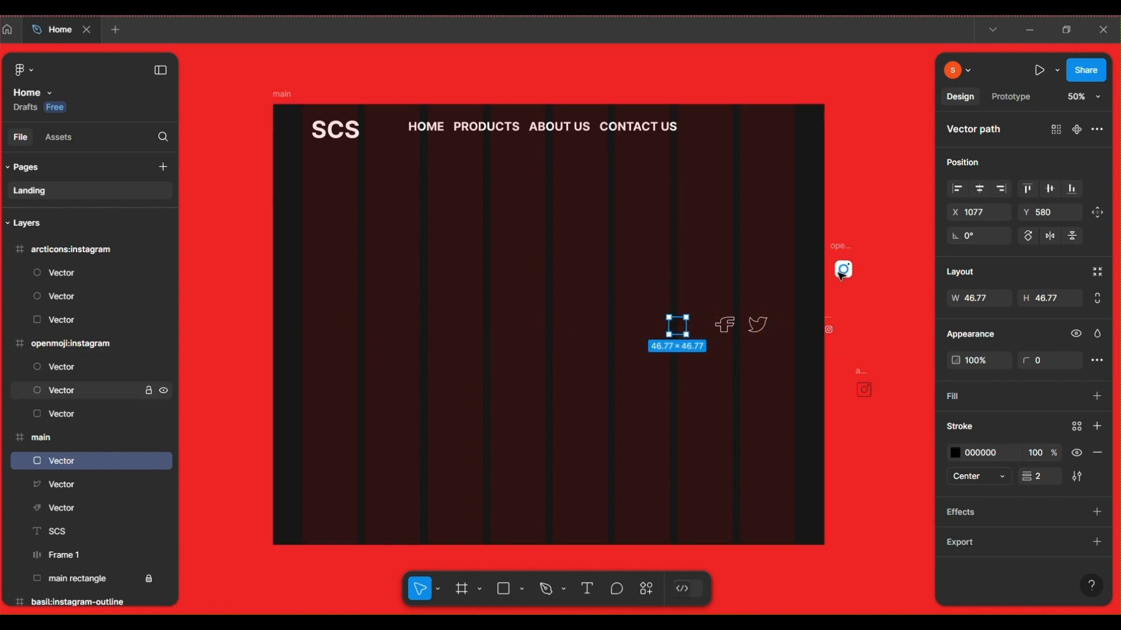
key(Delete)
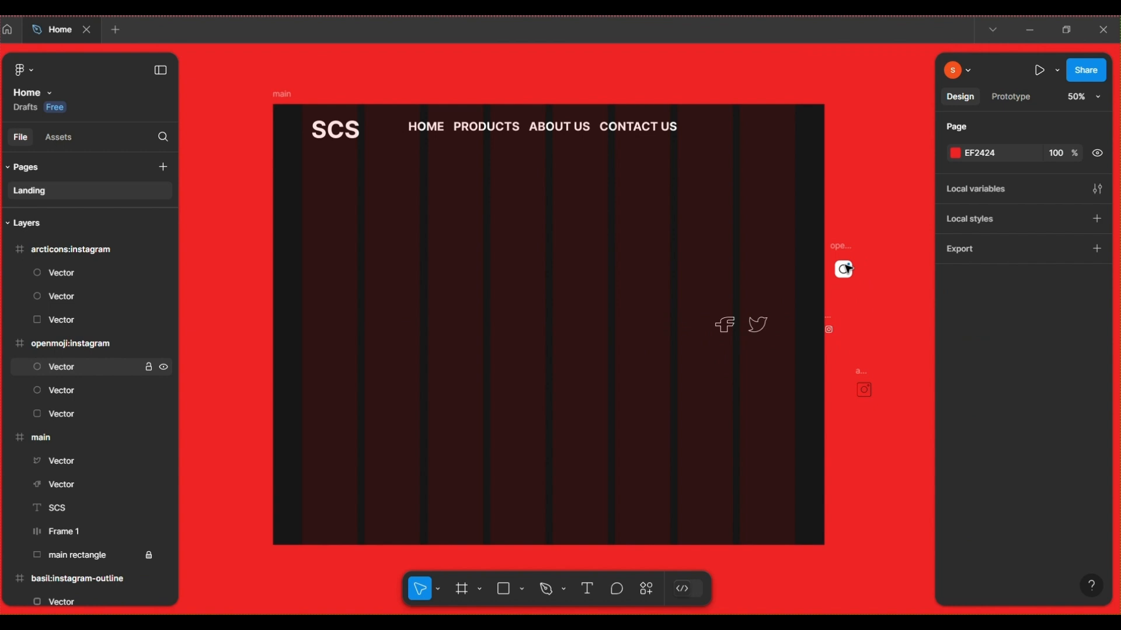
Try moving the openmoji:instagram dot and inner circle separately into the main frame, and undo both moves
drag(844, 267, 615, 333)
drag(851, 271, 648, 327)
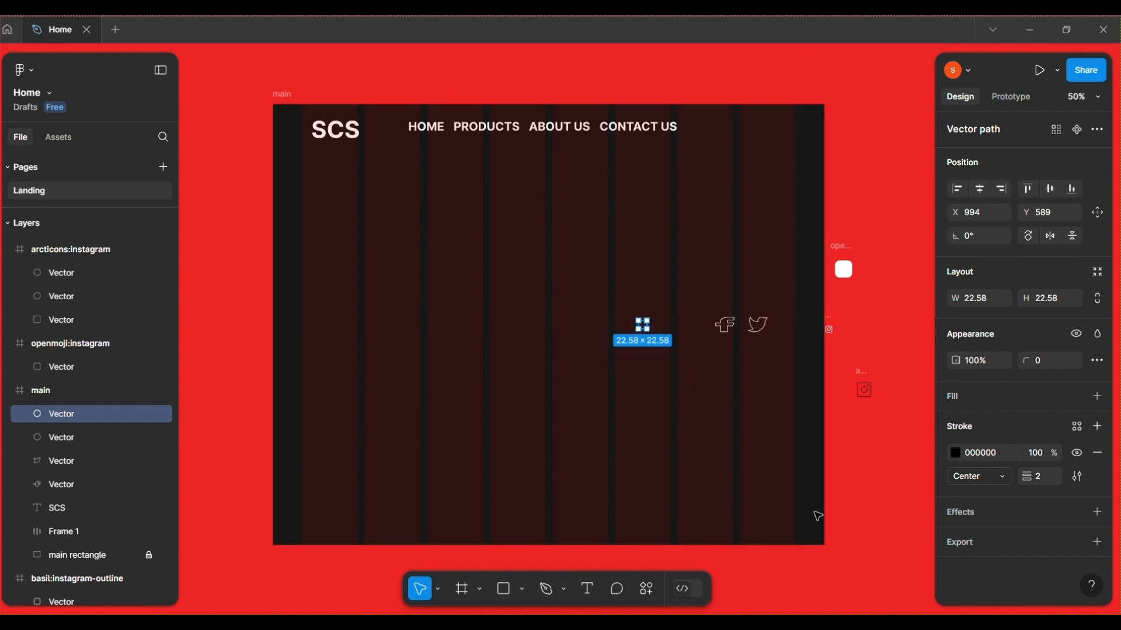
key(ctrl+z)
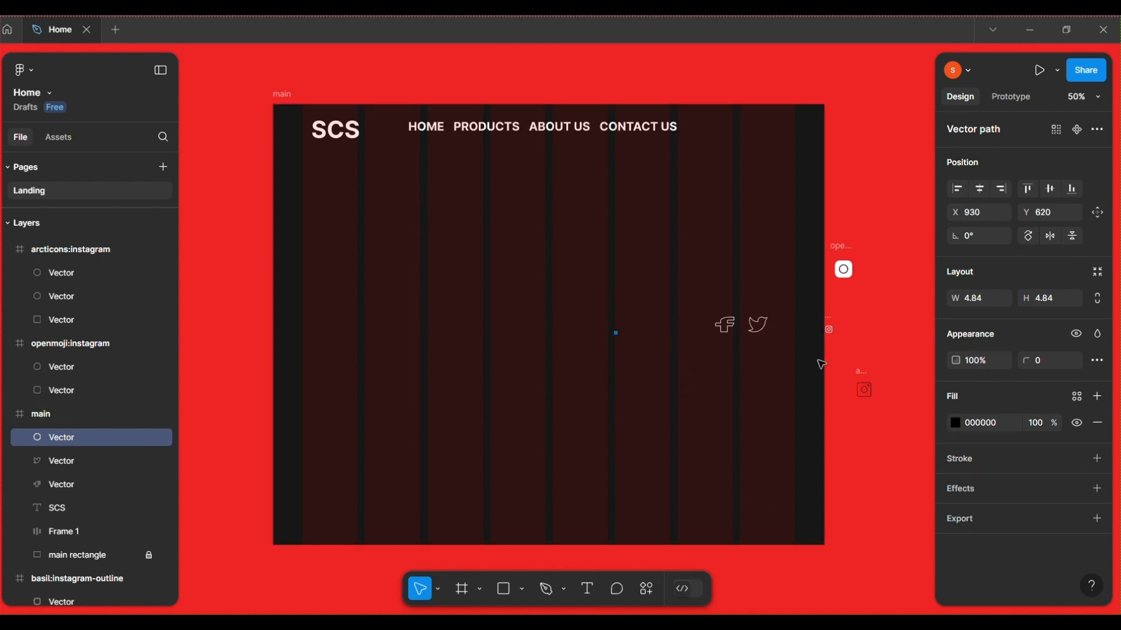
key(ctrl+z)
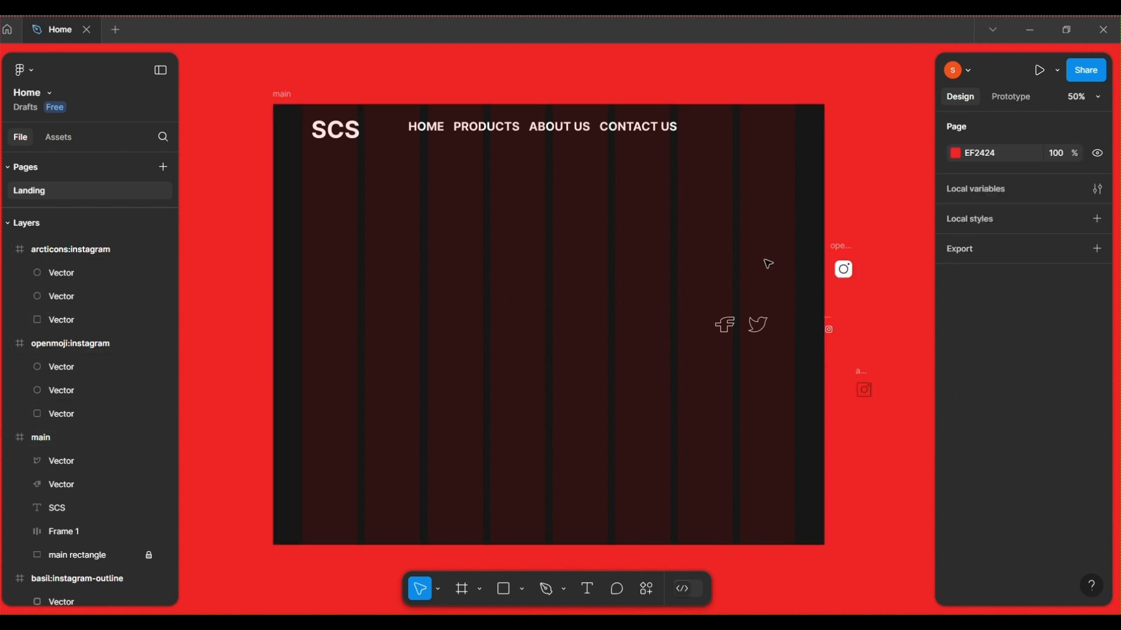
Select the three remaining openmoji:instagram vectors together and move them into the main frame, directly left of the Facebook icon
click(841, 272)
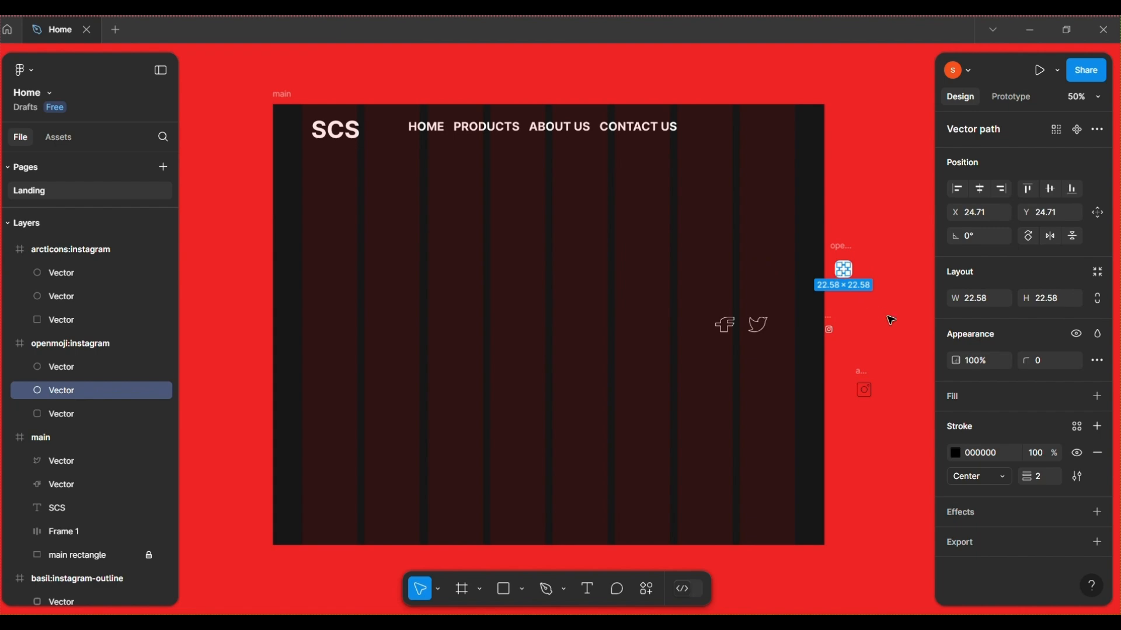
click(867, 318)
click(847, 278)
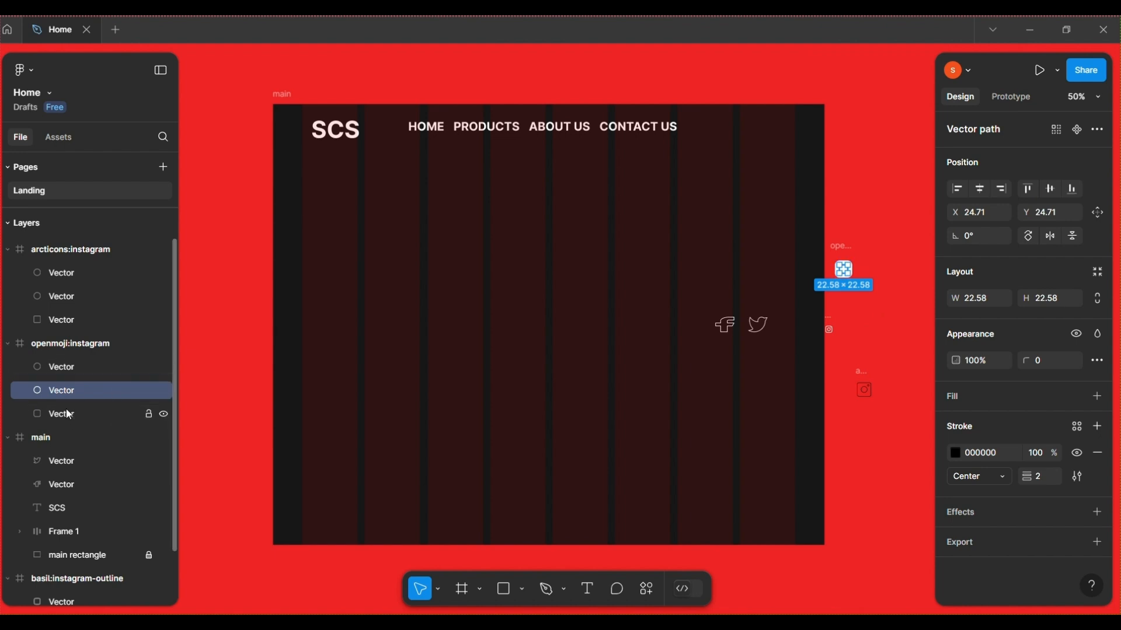
shift+click(48, 414)
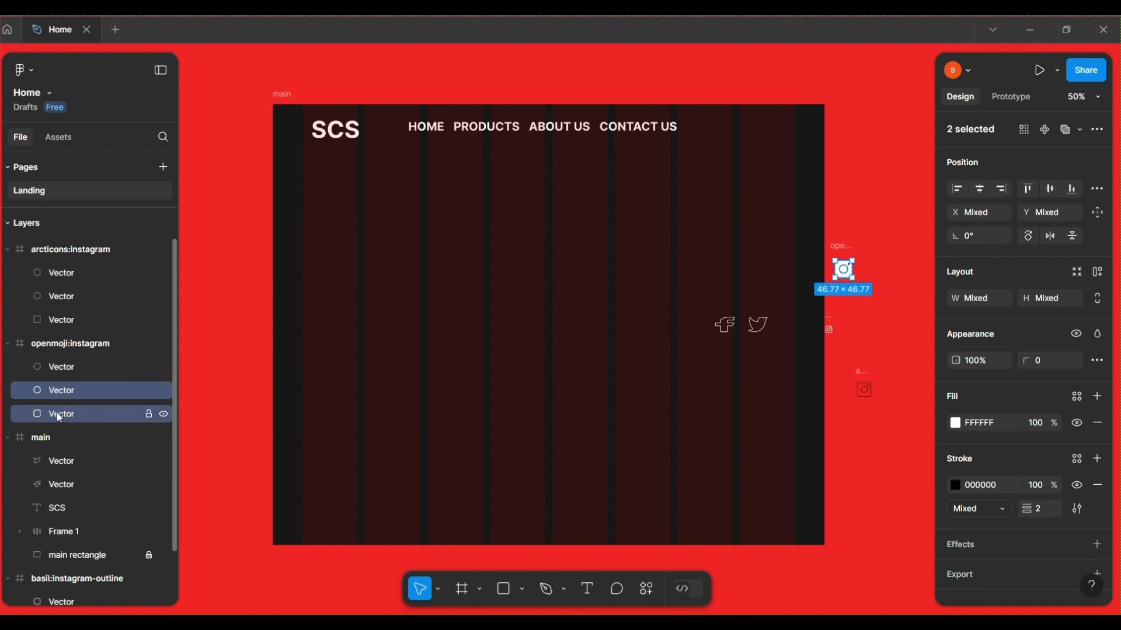
shift+click(61, 365)
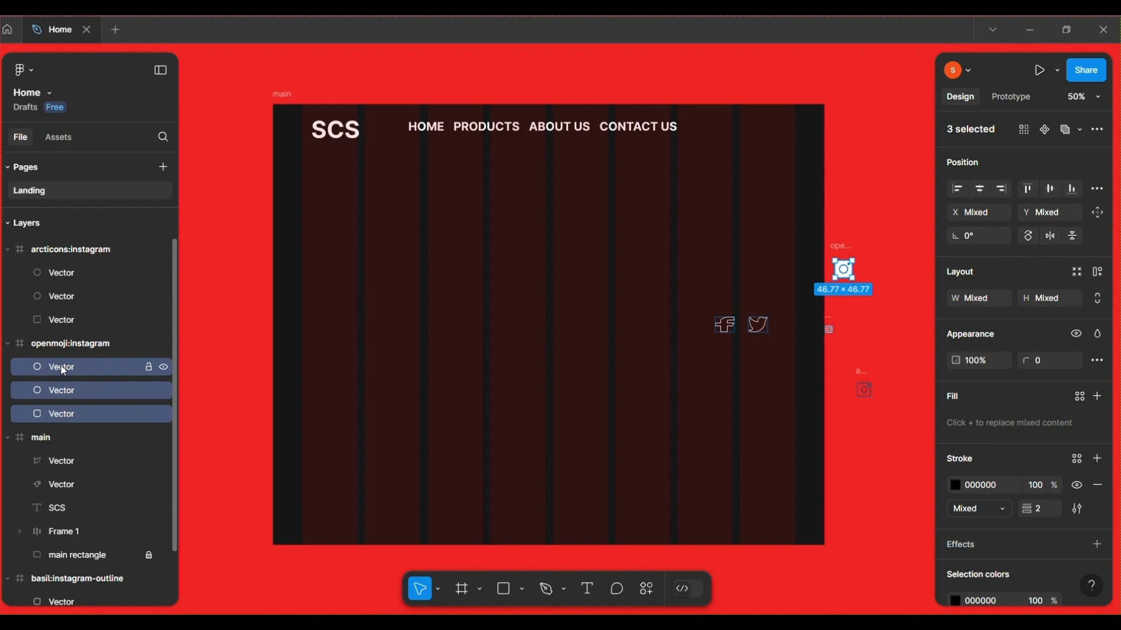
key(shift+a)
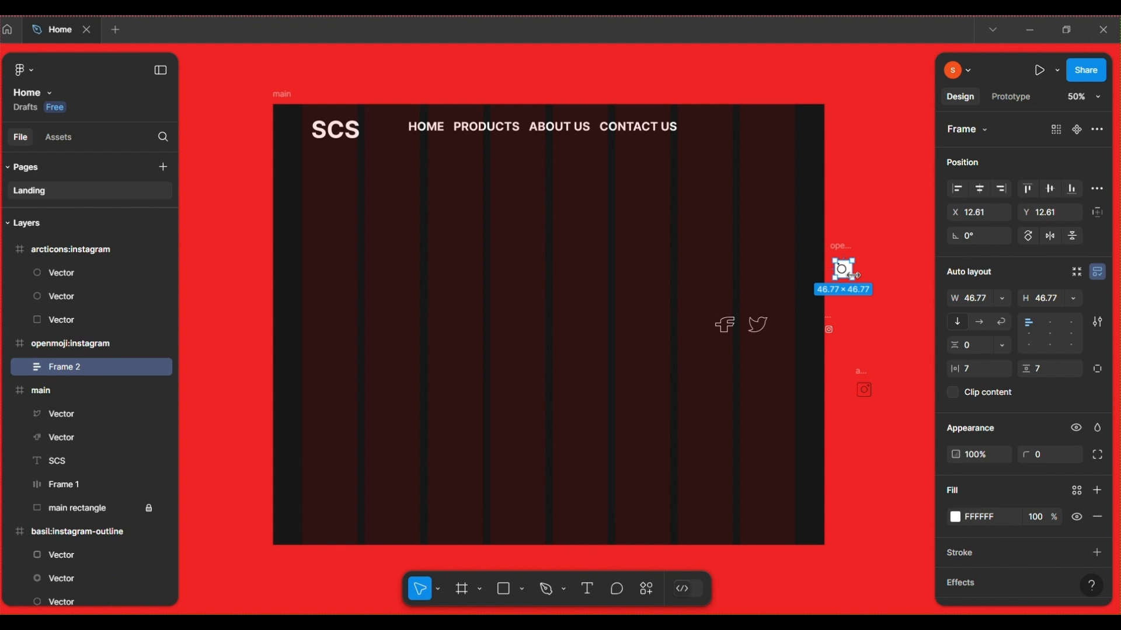
key(ctrl+z)
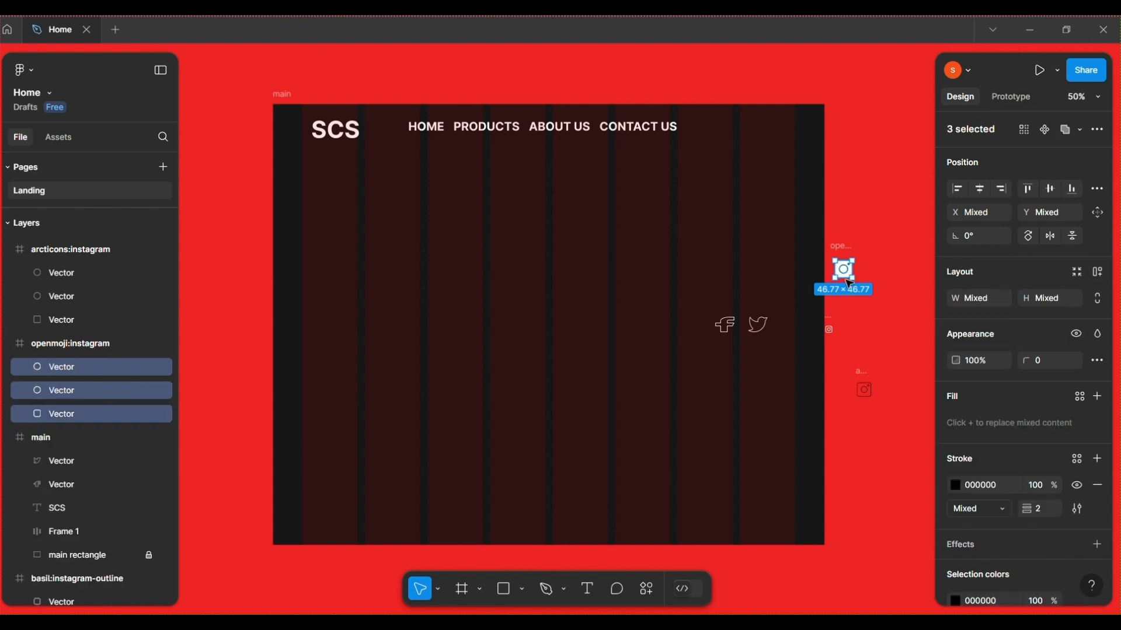
drag(853, 268, 705, 328)
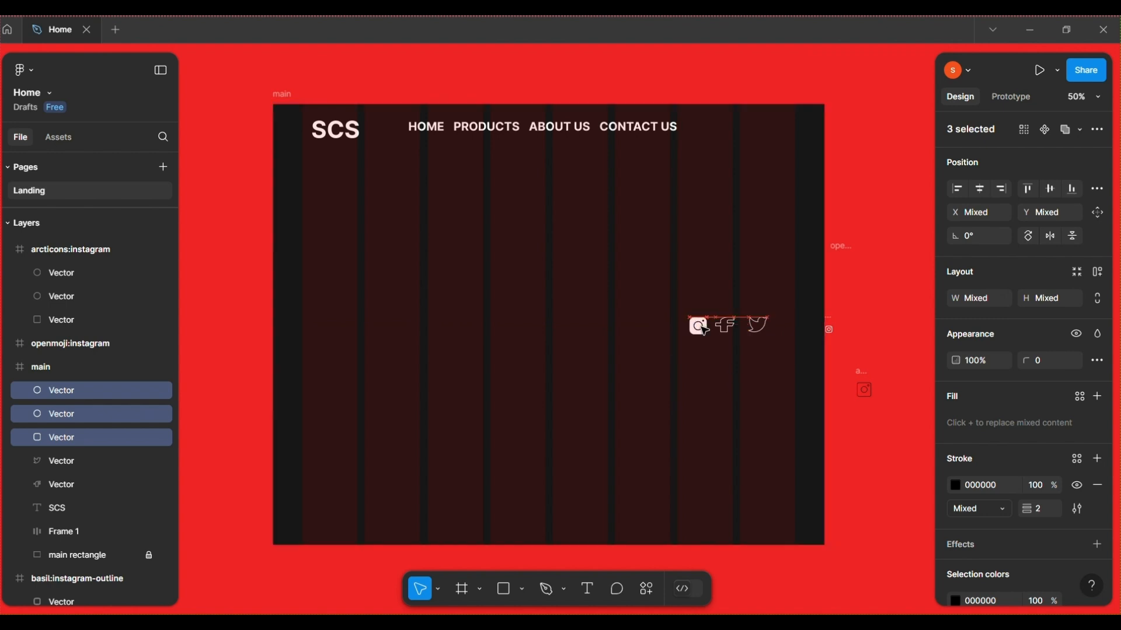
click(729, 399)
Delete the leftover arcticons:instagram, basil:instagram-outline and empty openmoji:instagram frames from the canvas
click(94, 251)
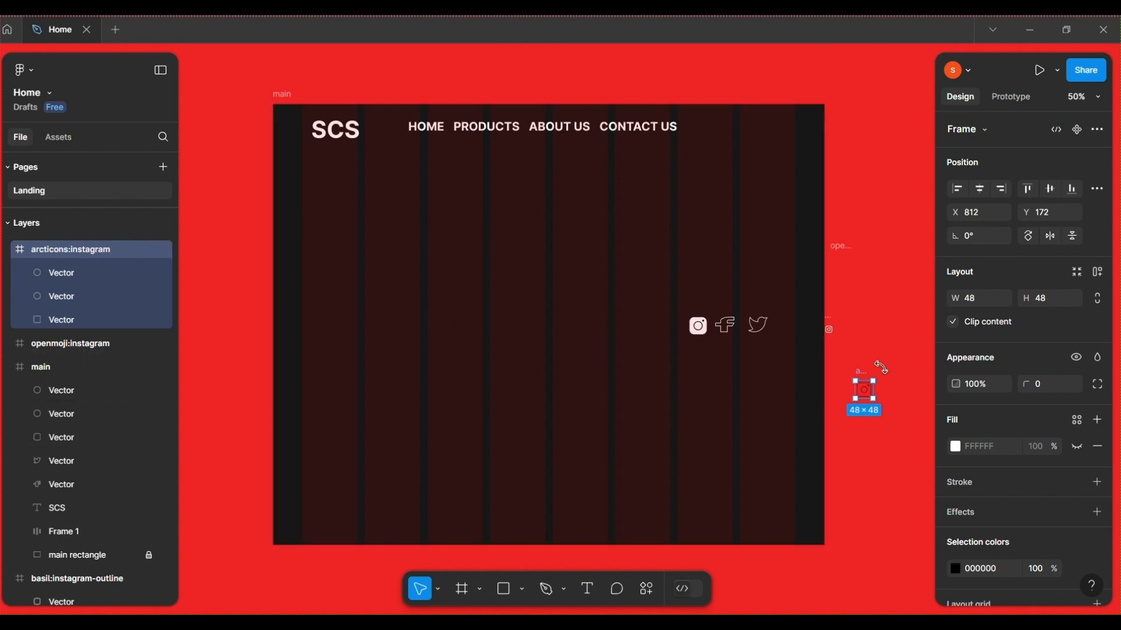
key(Delete)
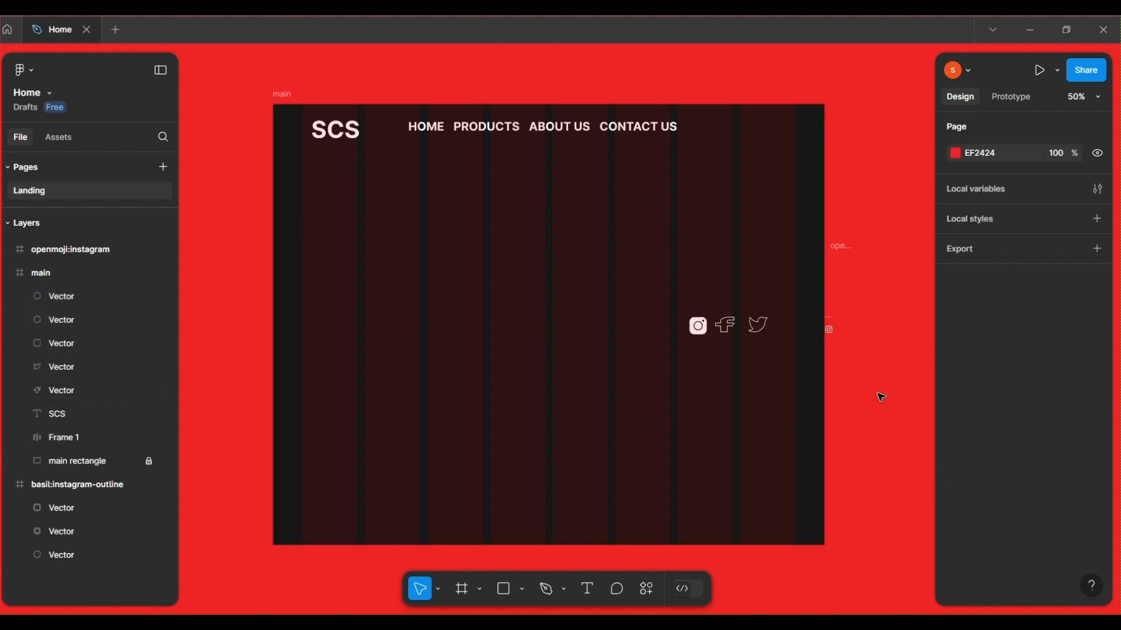
click(829, 331)
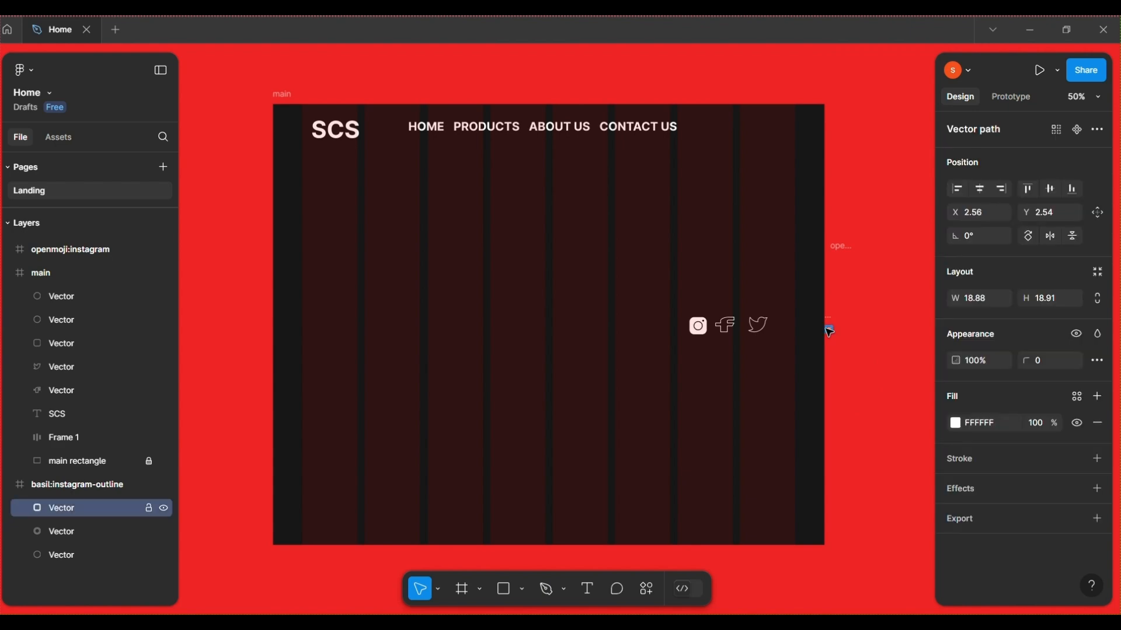
key(Delete)
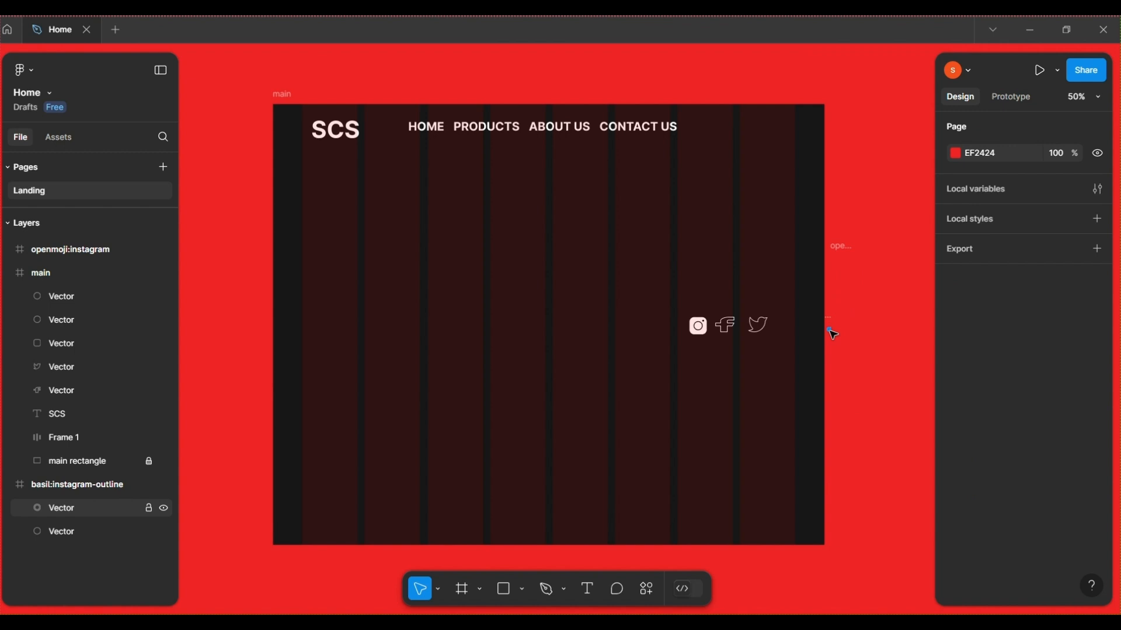
click(834, 328)
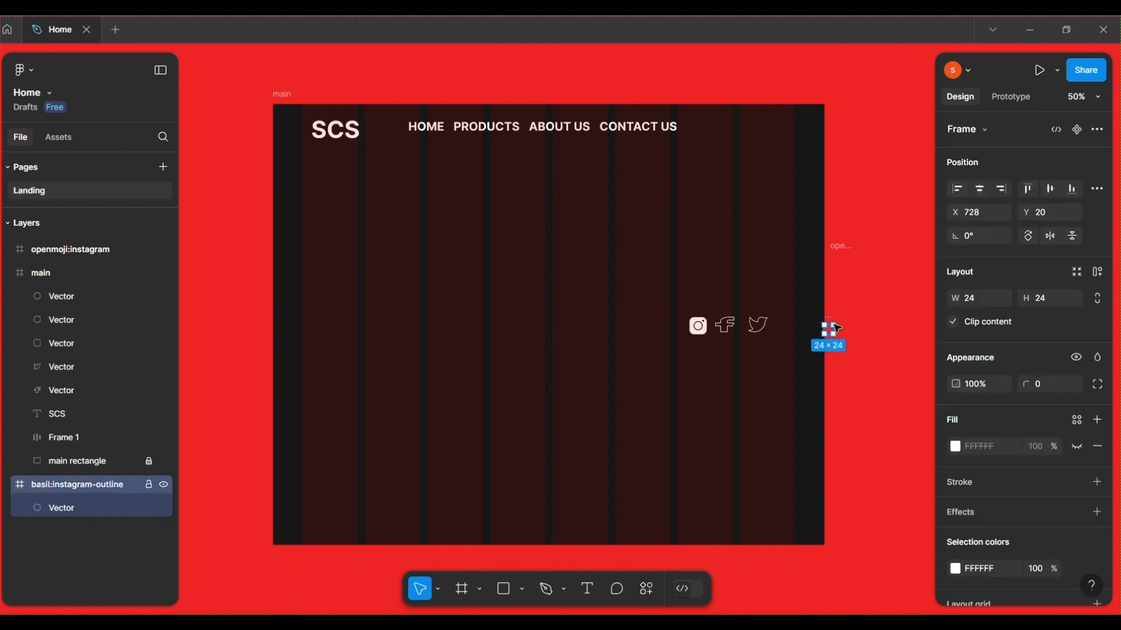
key(Delete)
click(848, 250)
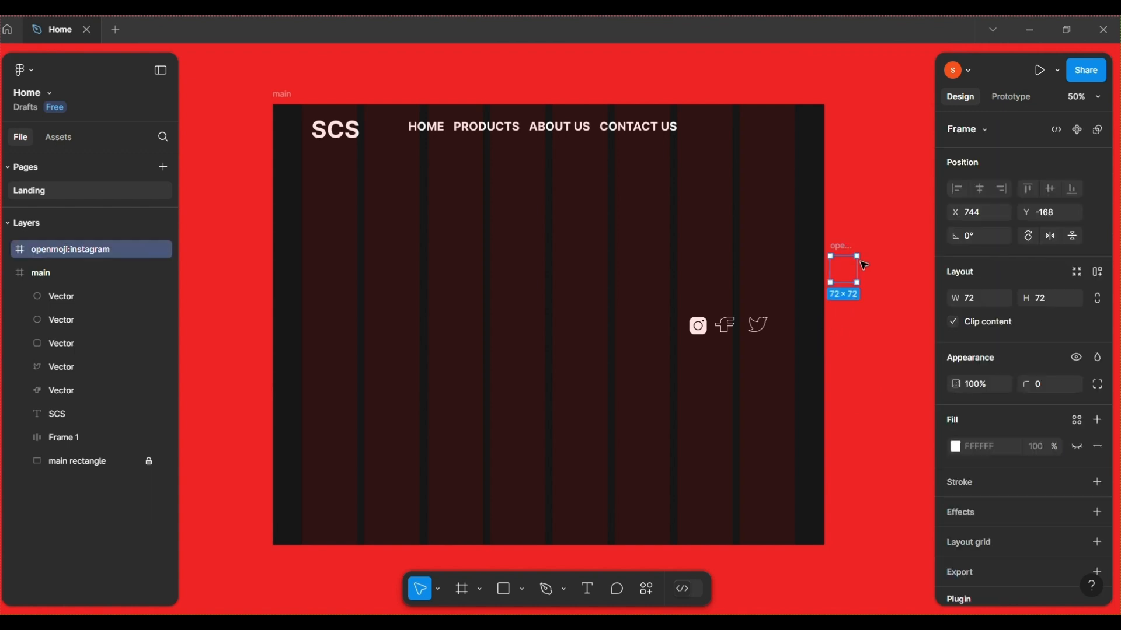
key(Delete)
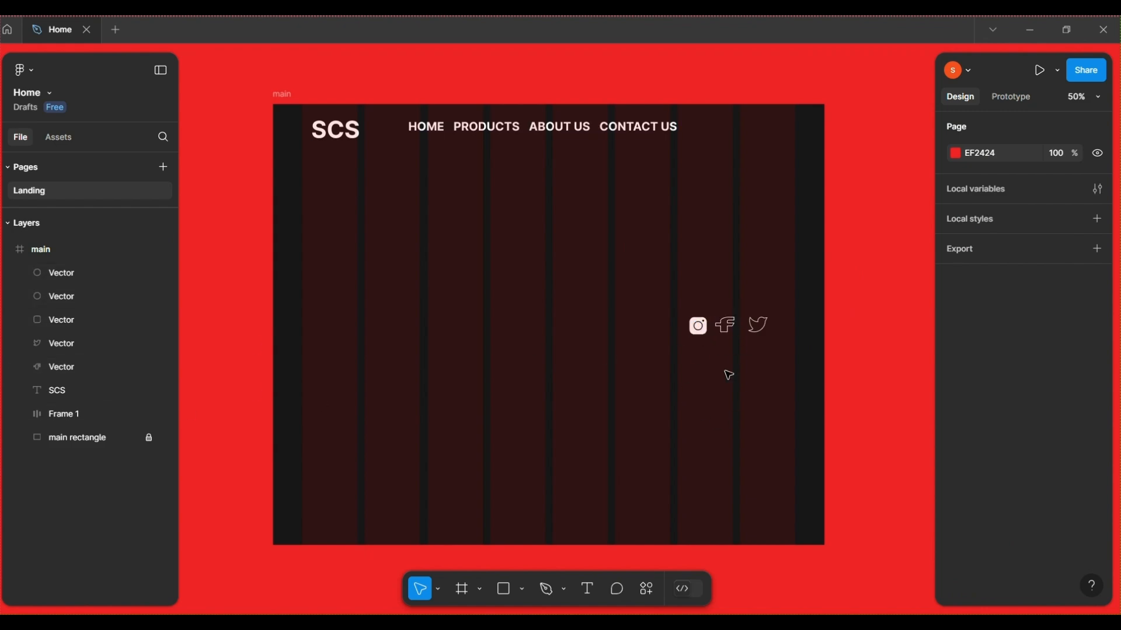
Select the Facebook icon vector in the main frame
click(698, 325)
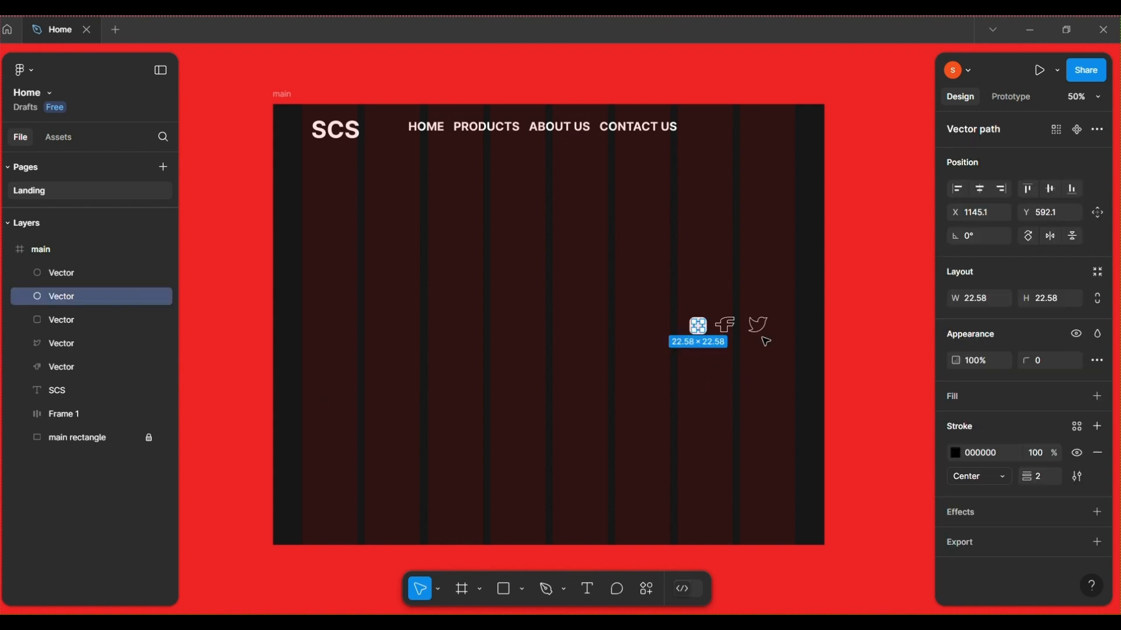
click(723, 328)
click(726, 325)
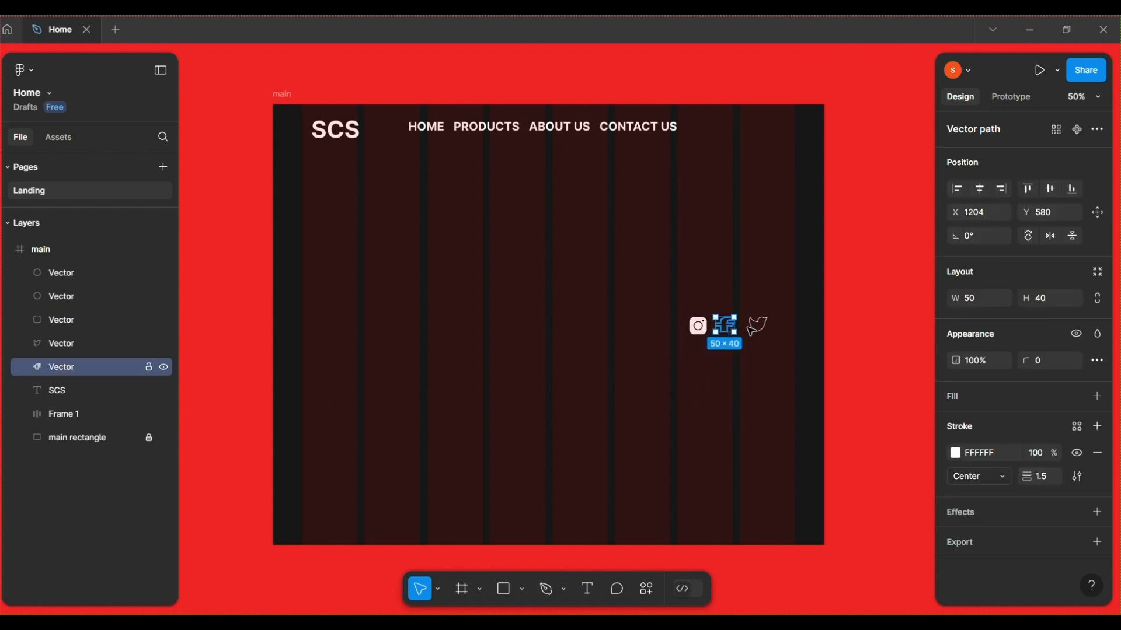
Combine all five vector layers of the Instagram, Facebook and Twitter icons into one auto layout frame
click(759, 325)
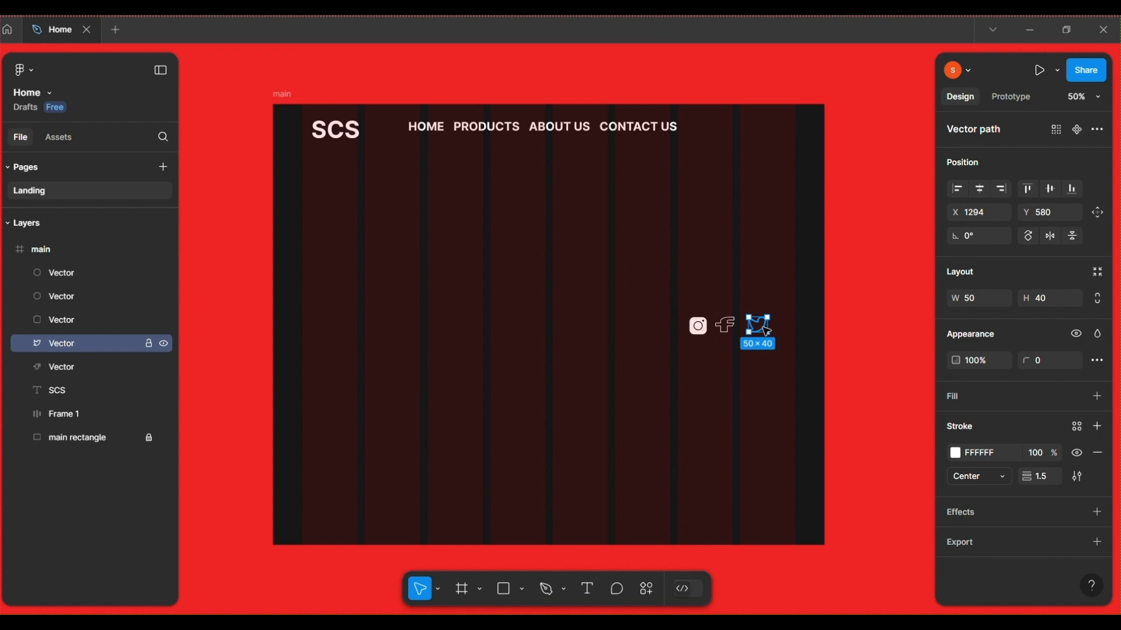
click(709, 331)
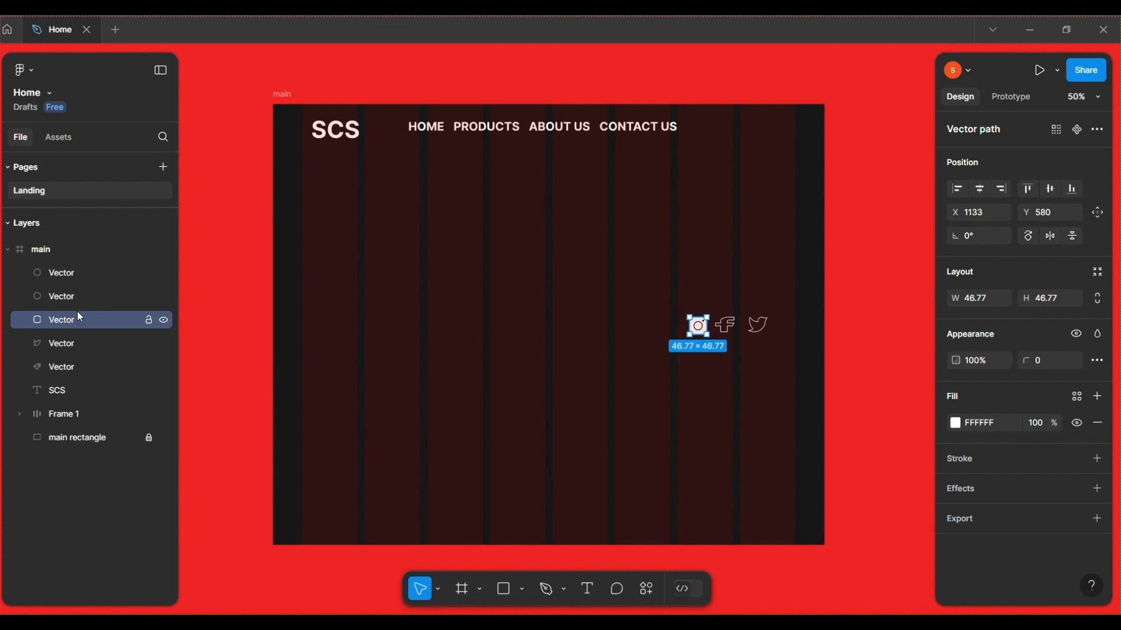
click(762, 430)
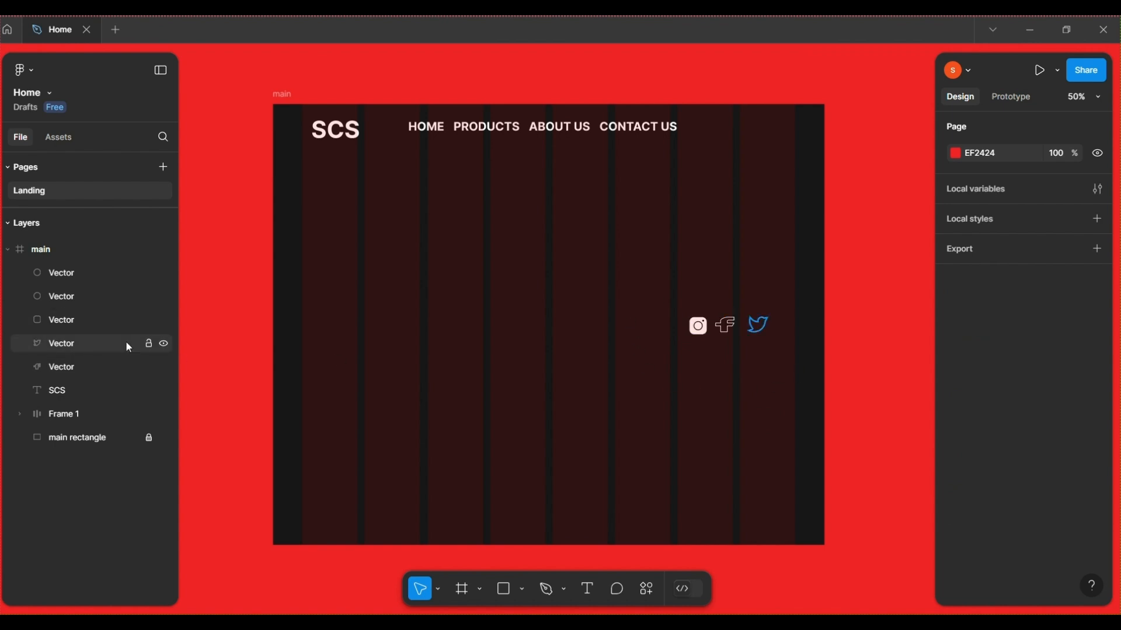
click(71, 370)
shift+click(58, 339)
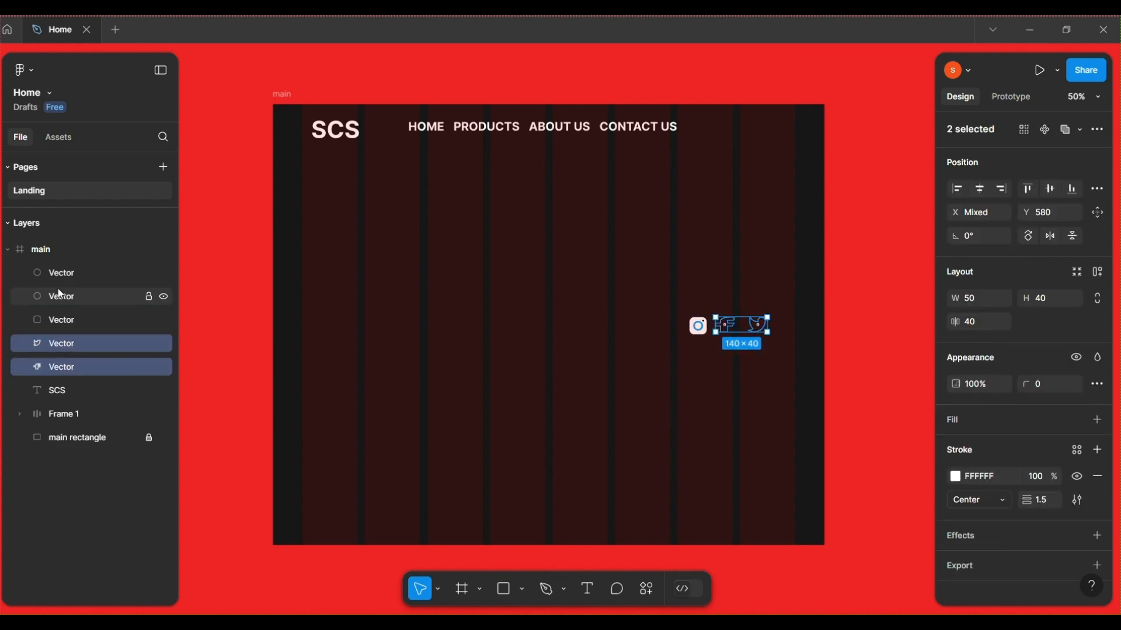
shift+click(74, 318)
shift+click(78, 296)
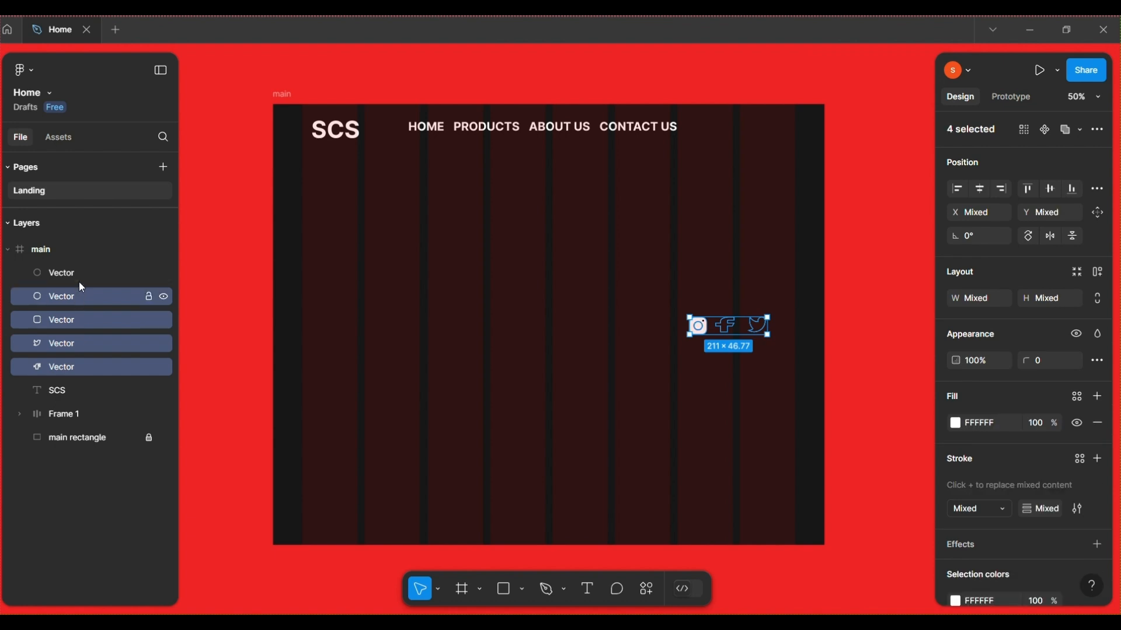
shift+click(81, 274)
key(shift+a)
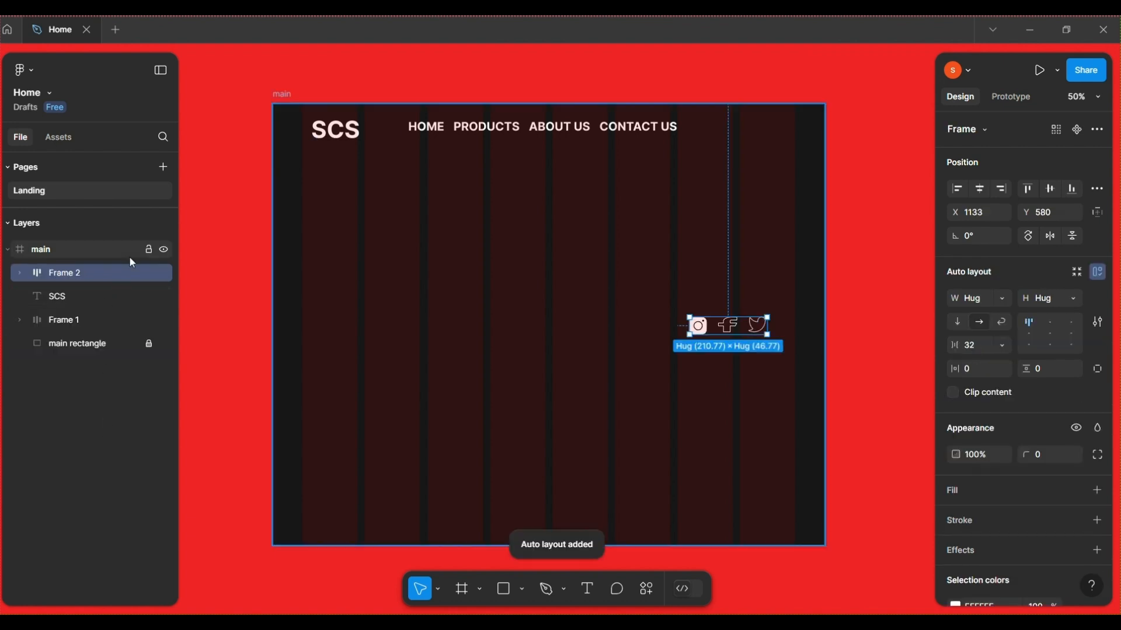
Rename the icons' auto layout frame as "social handles"
double_click(91, 273)
text(soc)
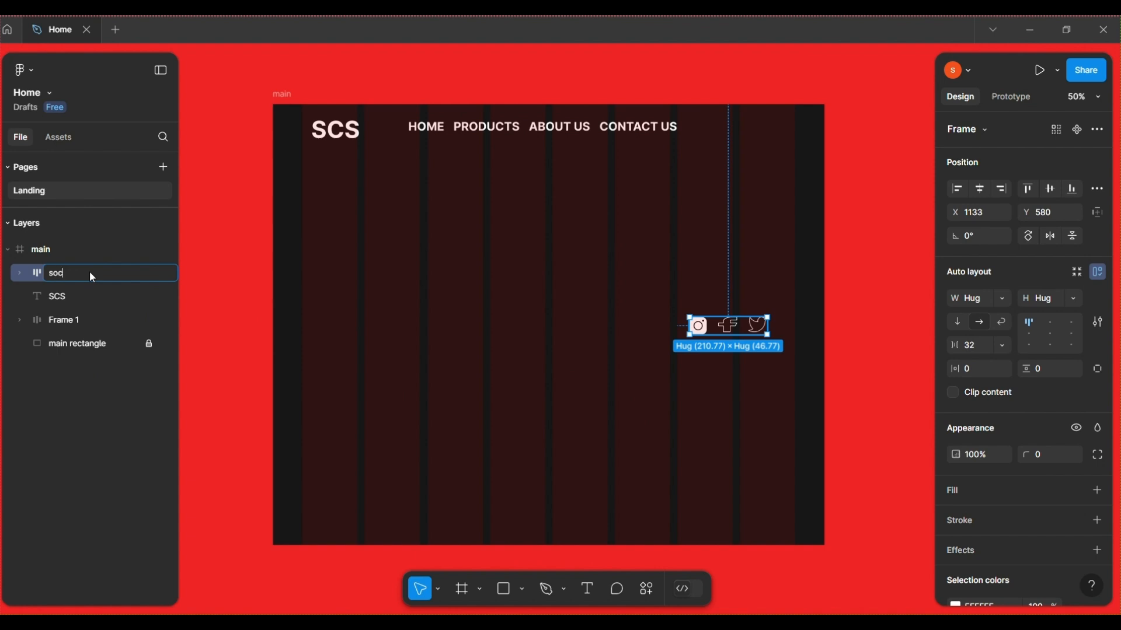
text(ial handles)
click(694, 411)
Adjust both side edges of the social handles frame so it starts at X 1156 with a fixed width of 211
click(743, 327)
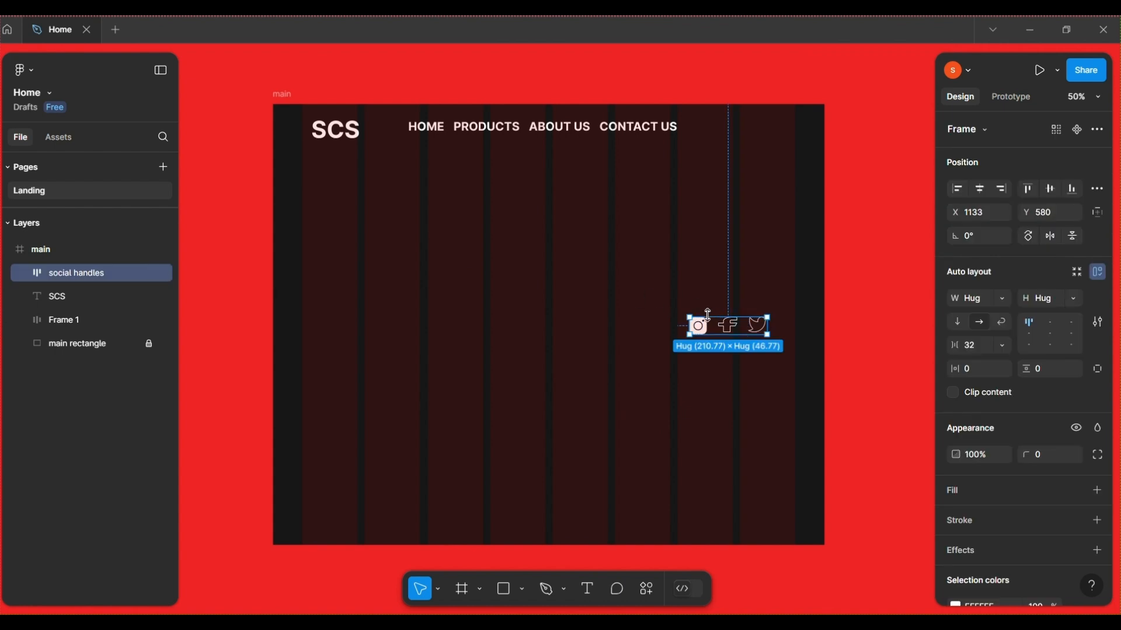
drag(689, 316, 698, 317)
click(764, 384)
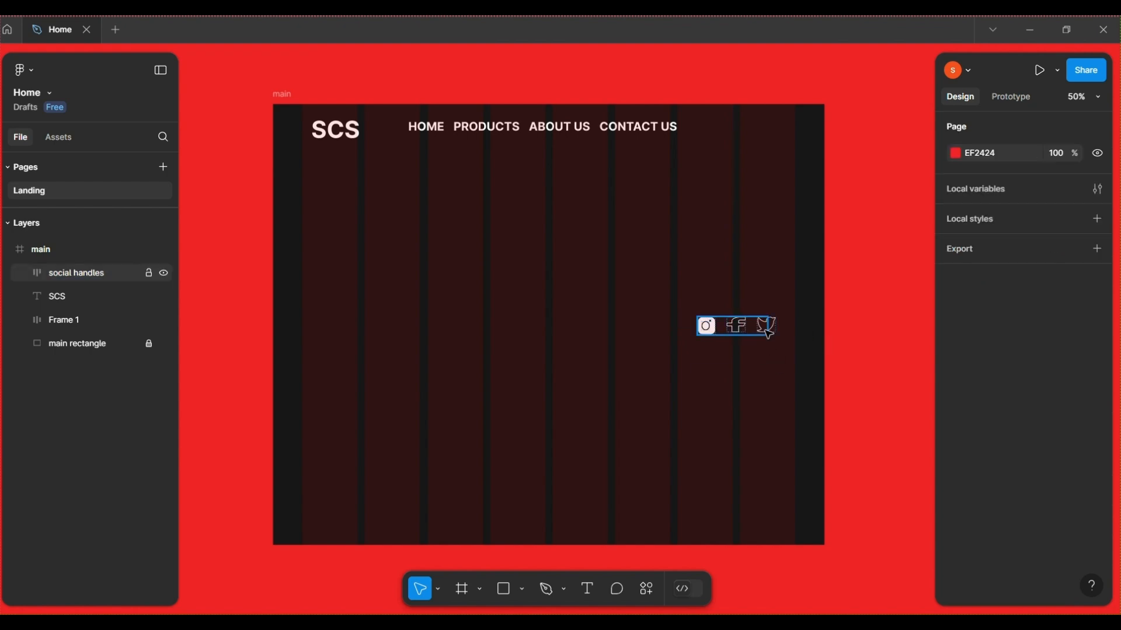
click(763, 325)
drag(767, 326, 776, 326)
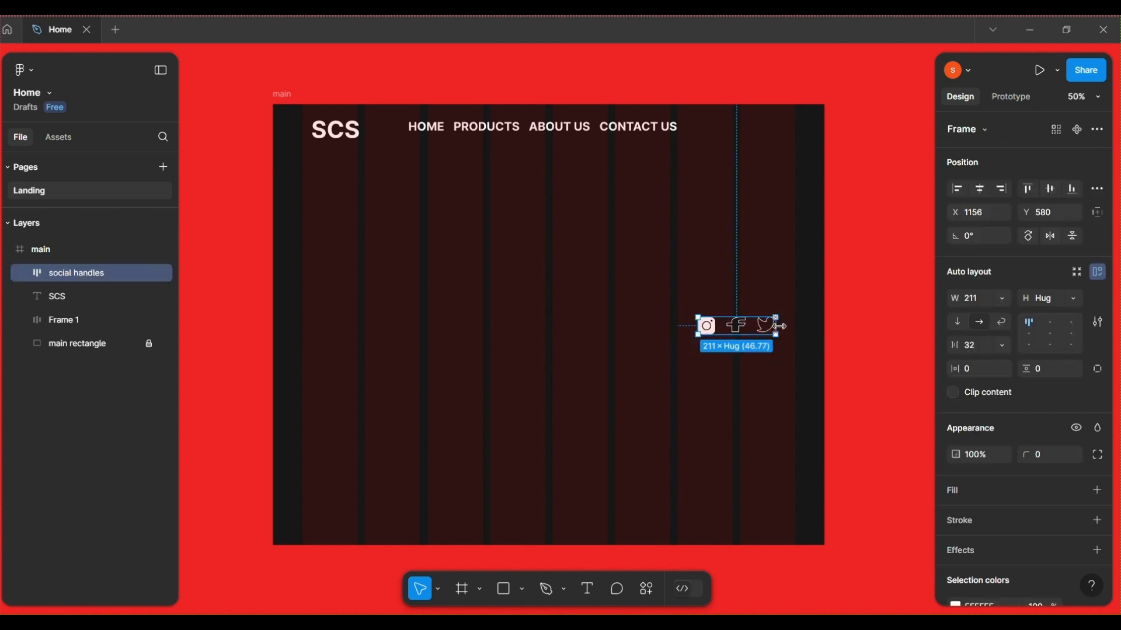
click(781, 390)
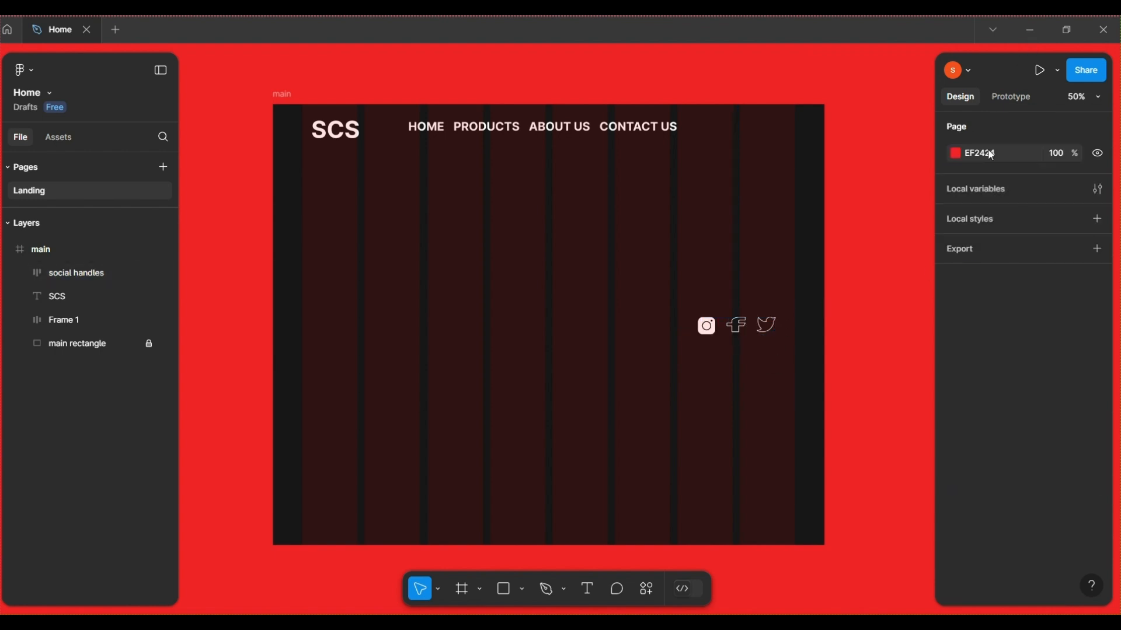
Align the social handles frame to the top and right edges of the main frame
click(753, 325)
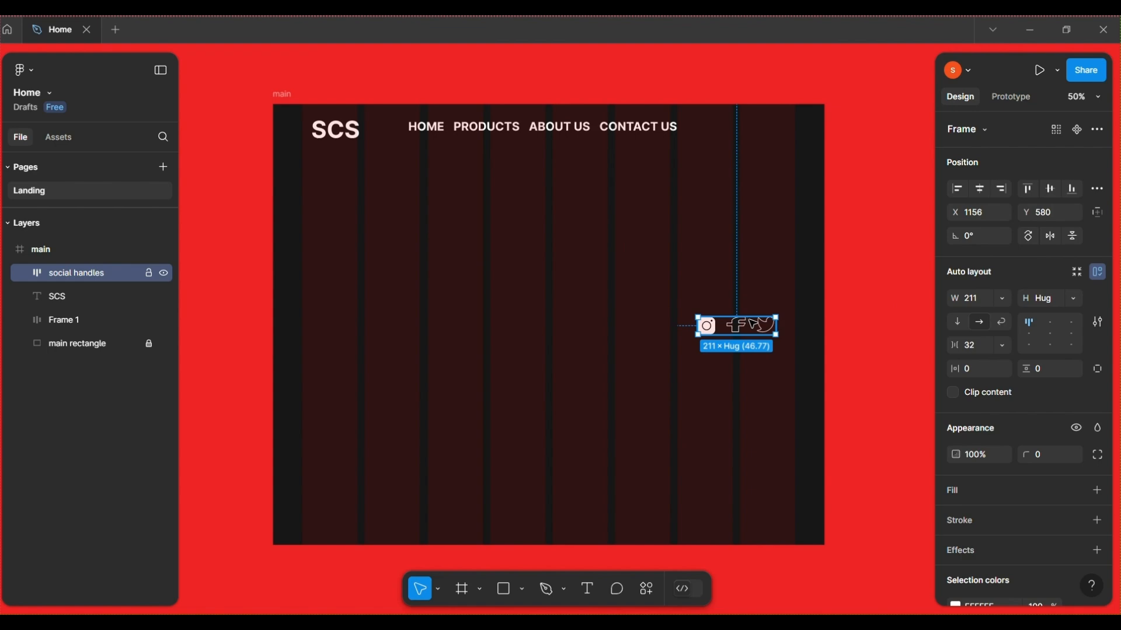
click(1026, 189)
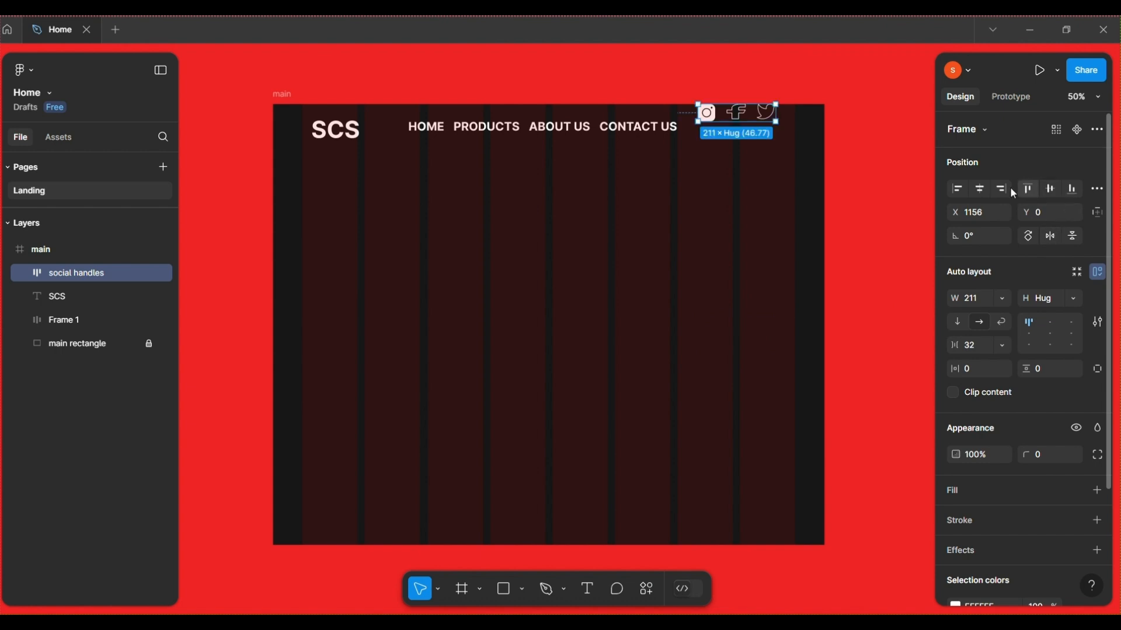
click(1002, 190)
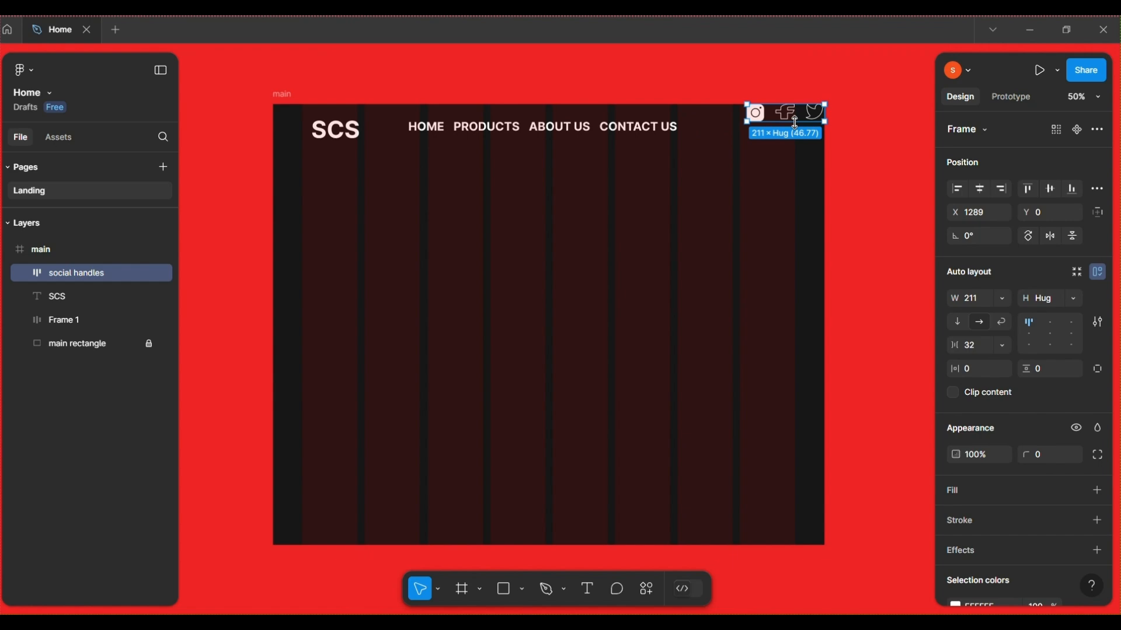
Nudge the social handles frame down to Y 30 and left to X 1199, inside the last layout column
key(shift+Down)
key(shift+Down)
key(shift+Down)
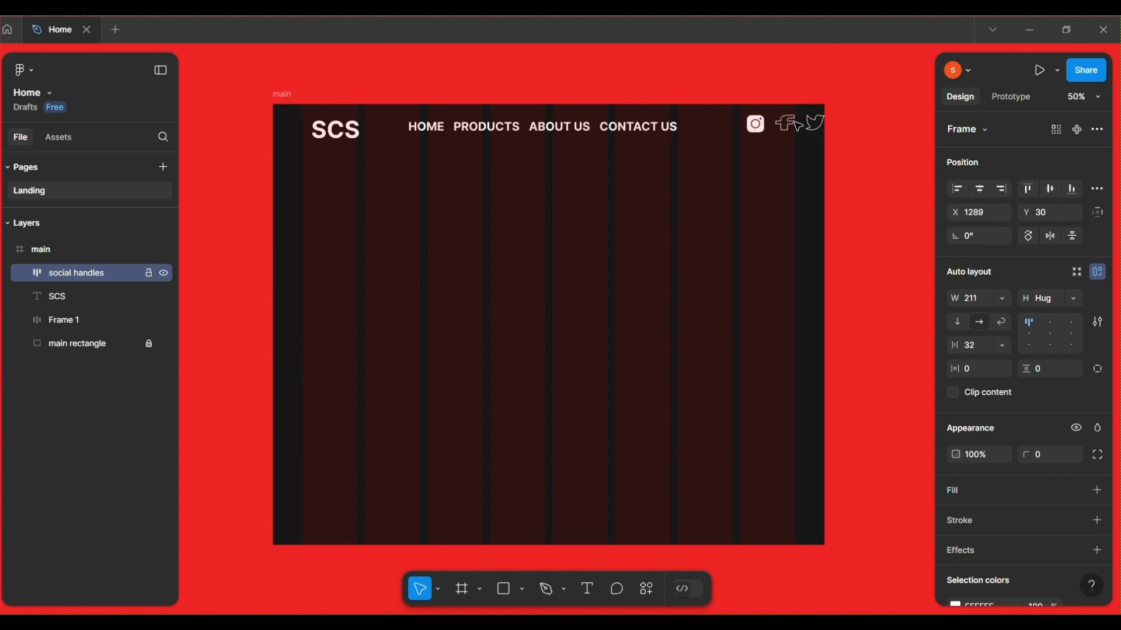
key(shift+Left)
key(shift+Left)
key(shift+Left)
key(shift+Left)
key(shift+Left)
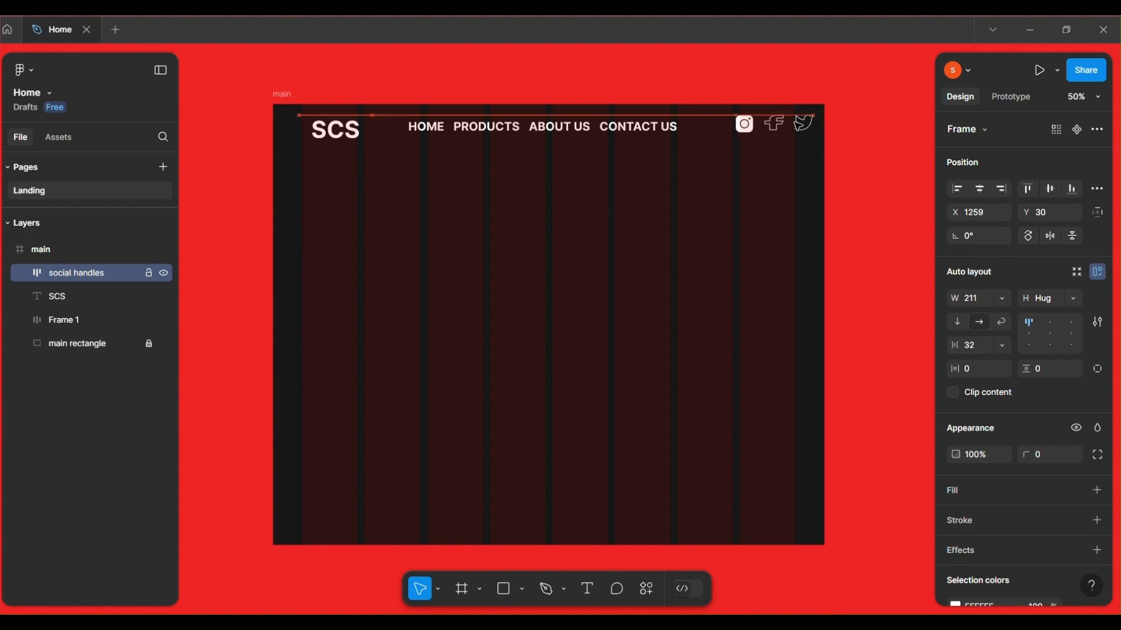
key(shift+Left)
key(shift+Left)
key(shift+Left)
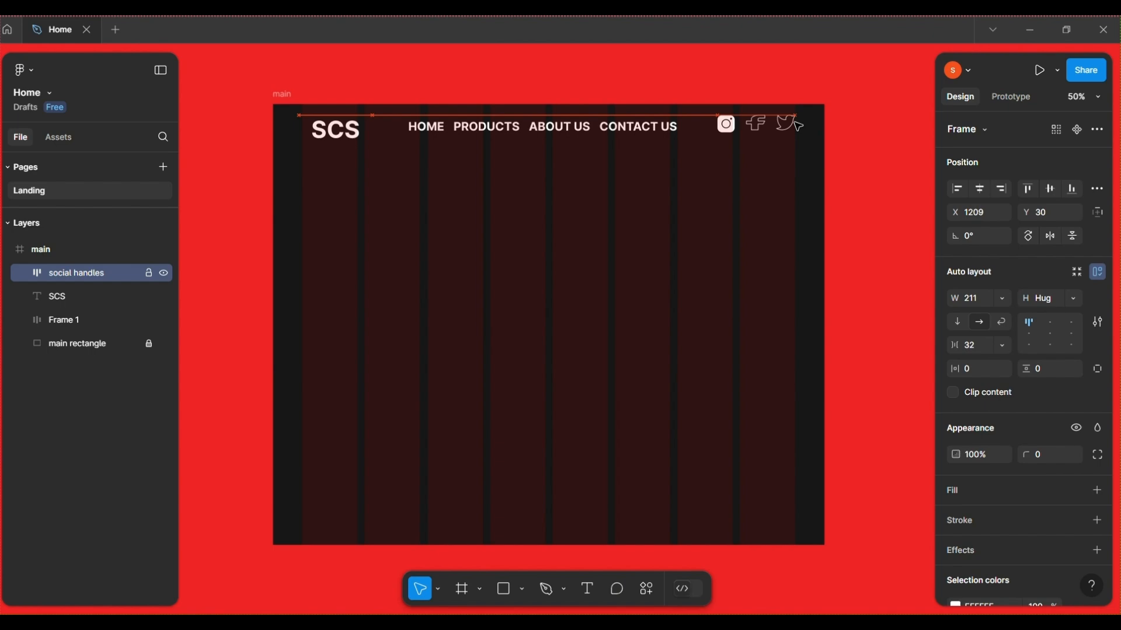
key(shift+Left)
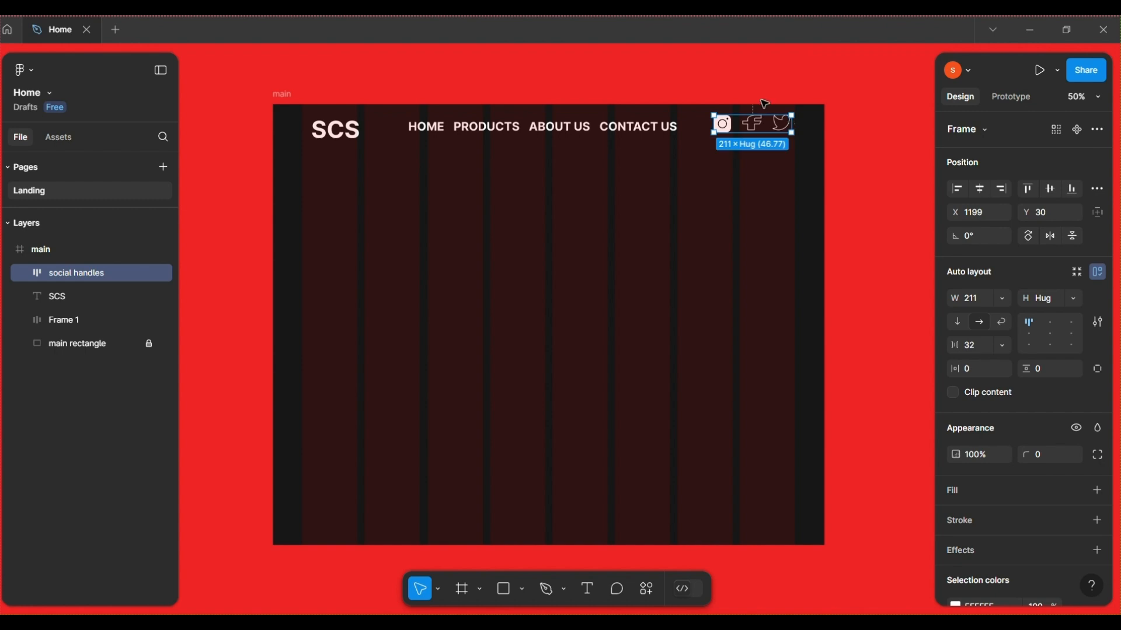
click(788, 252)
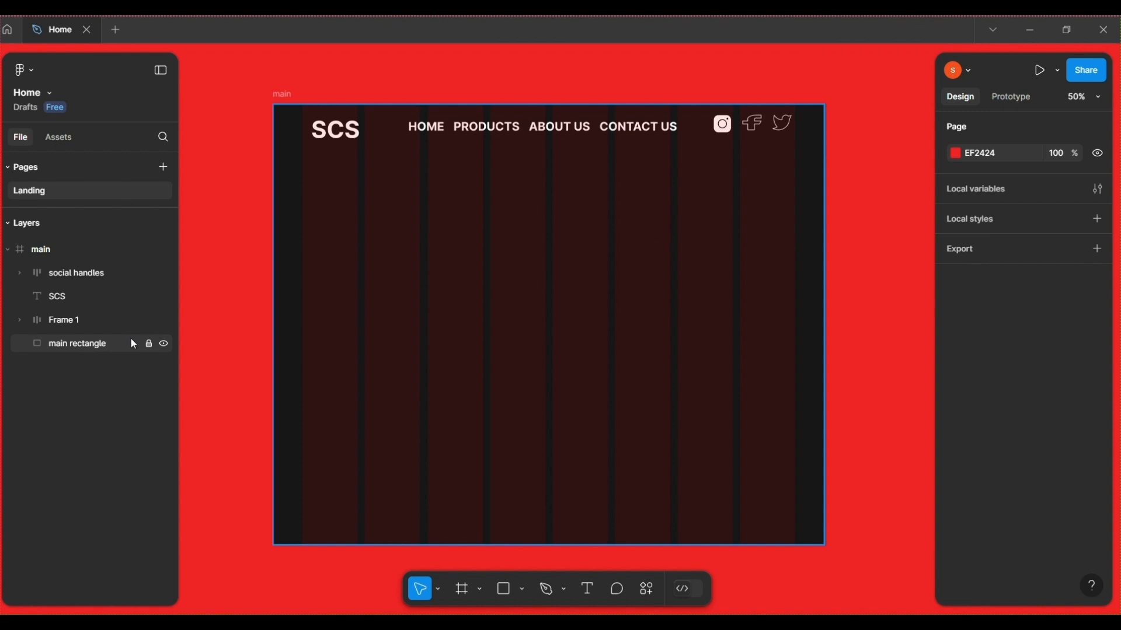
Combine social handles, the SCS logo text and the navigation links frame into one auto layout header frame
click(65, 273)
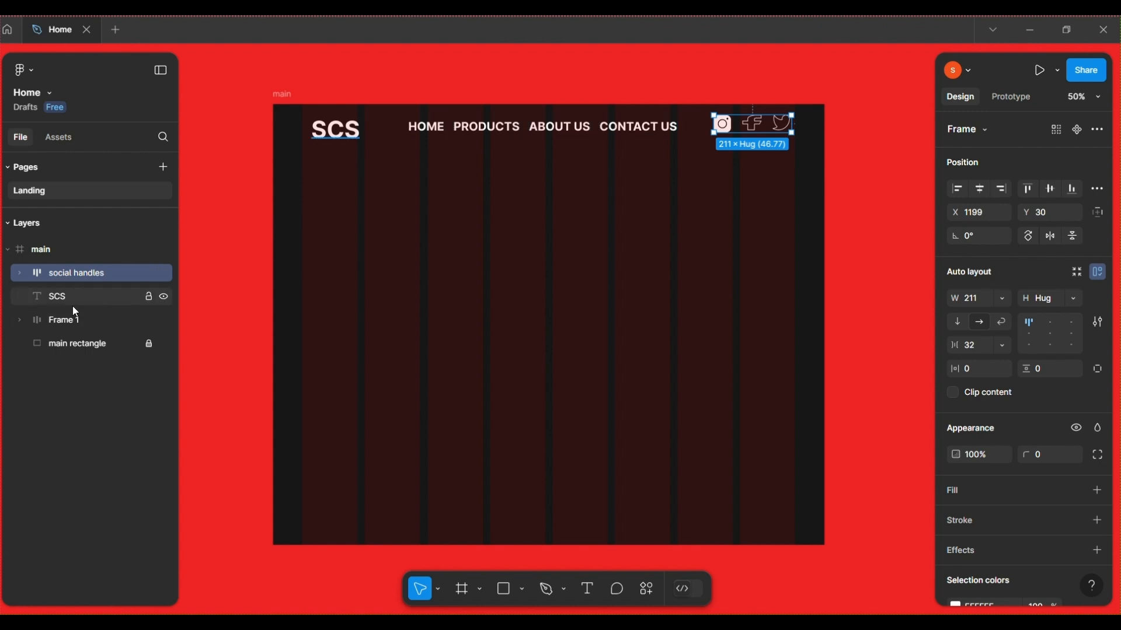
shift+click(74, 295)
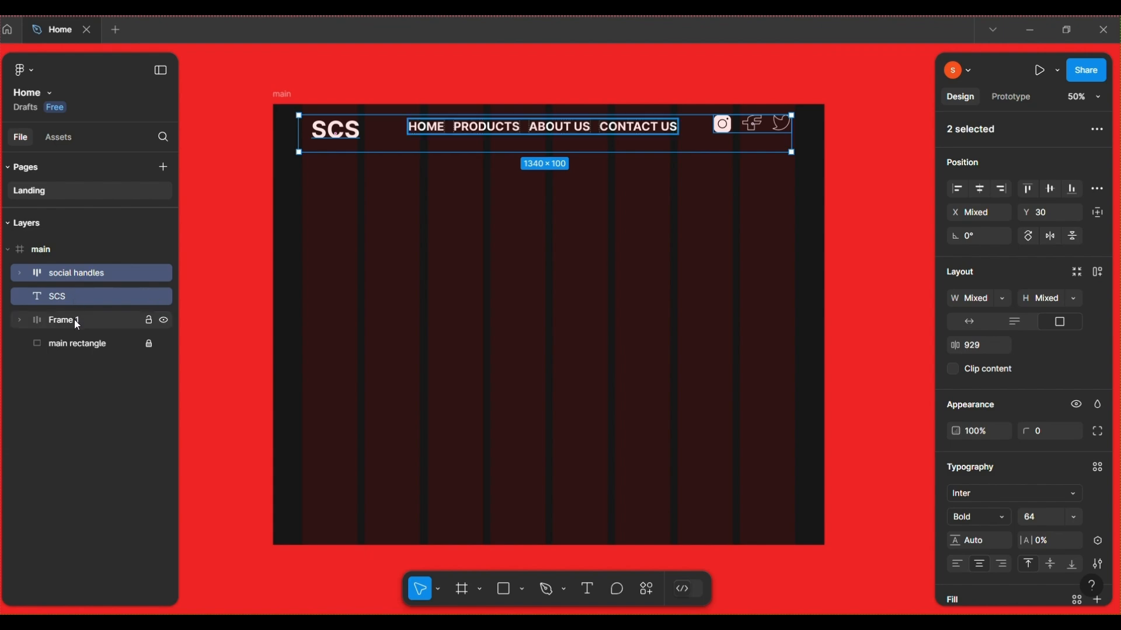
shift+click(75, 320)
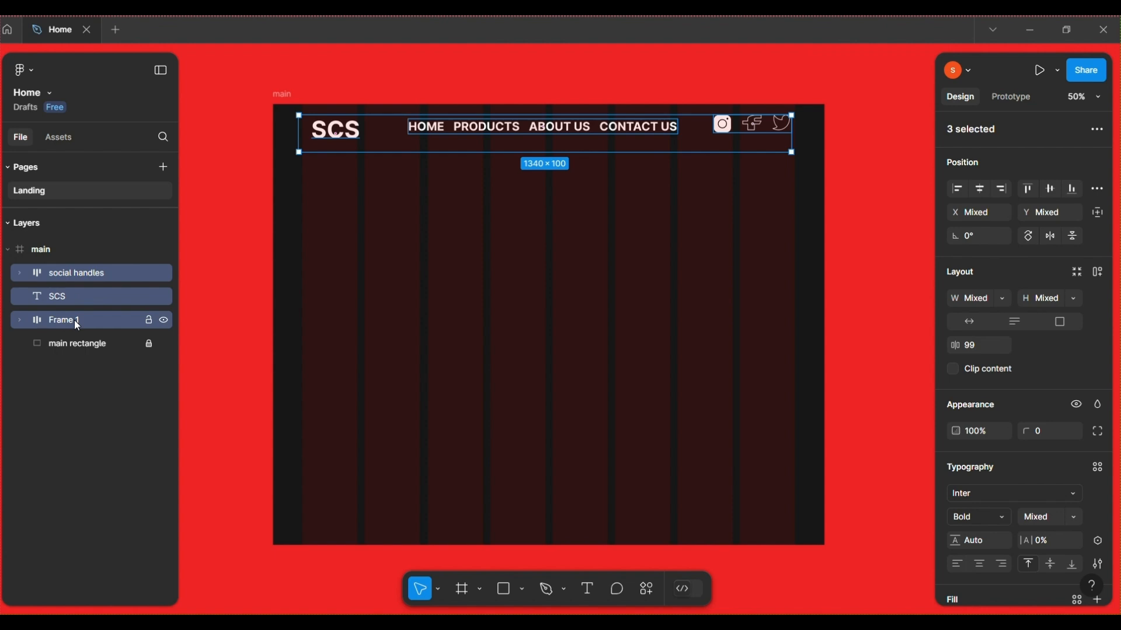
key(shift+a)
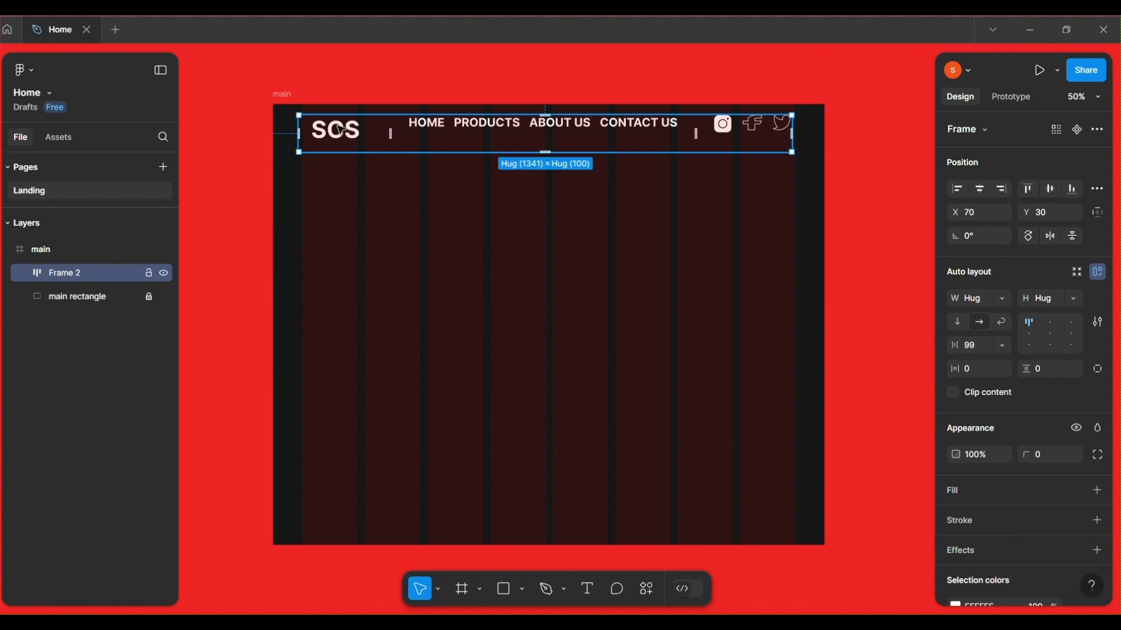
click(442, 307)
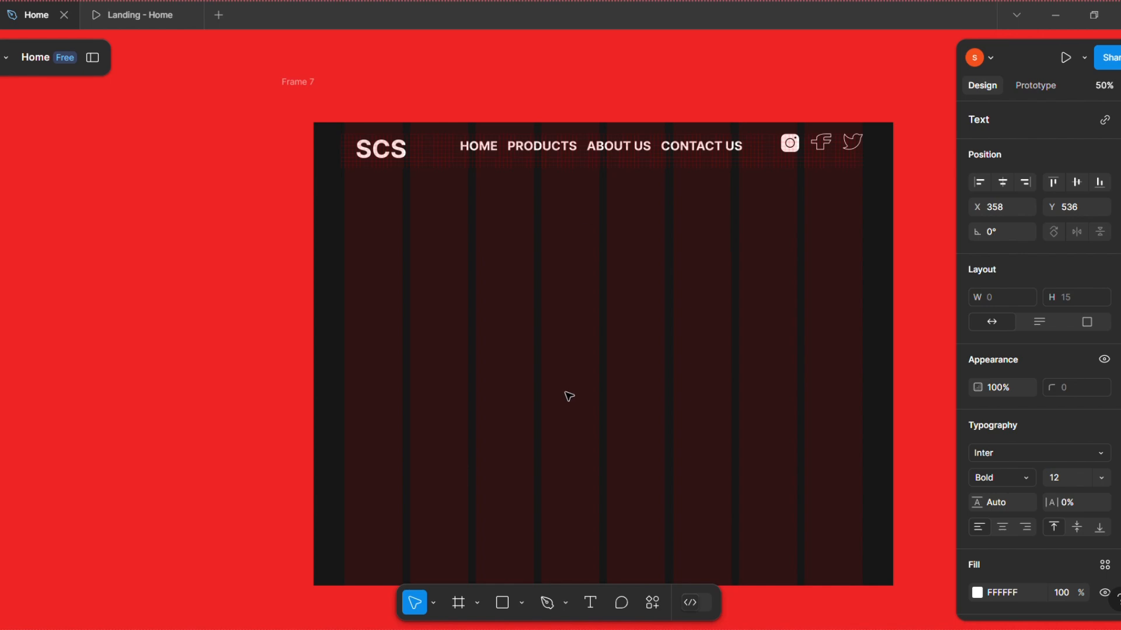
Add the text "SIMPLE CODE SKILLS" in the empty area of the main frame below the header
click(592, 607)
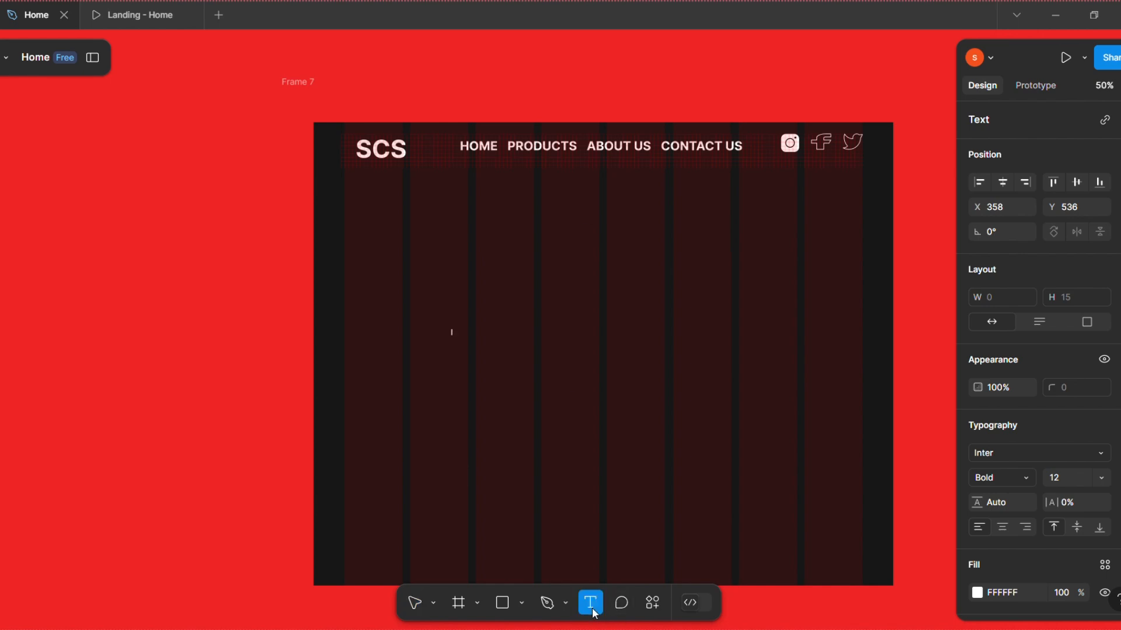
click(454, 370)
text(S)
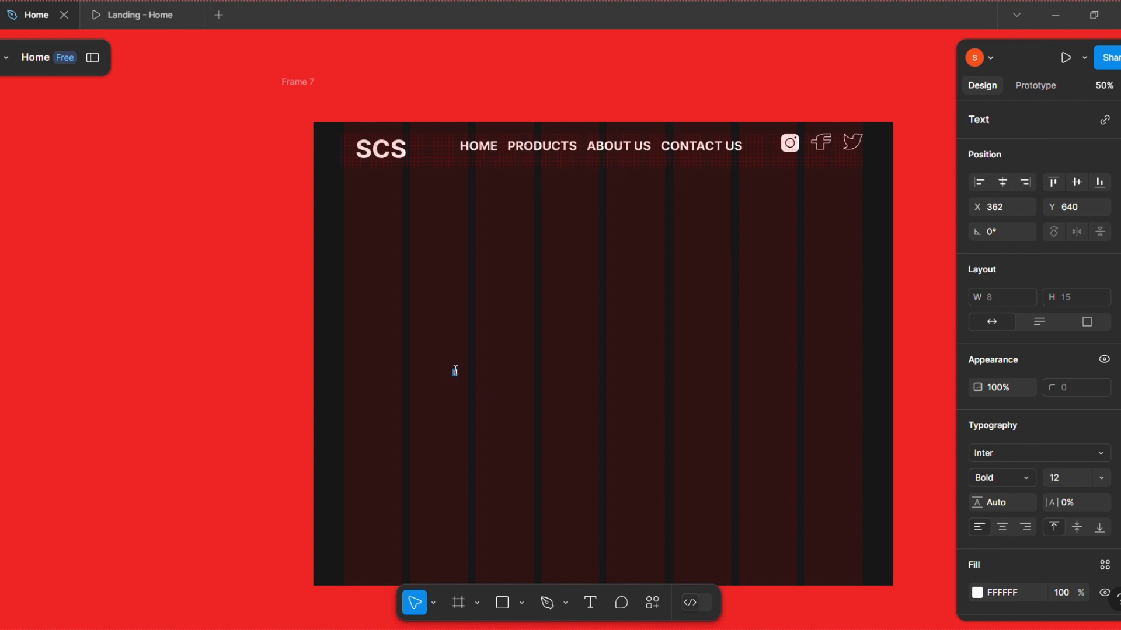
text(IMPLE CODE SKILLS)
Set the SIMPLE CODE SKILLS text to size 96 with centred text, and centre it horizontally in the main frame
key(ctrl+a)
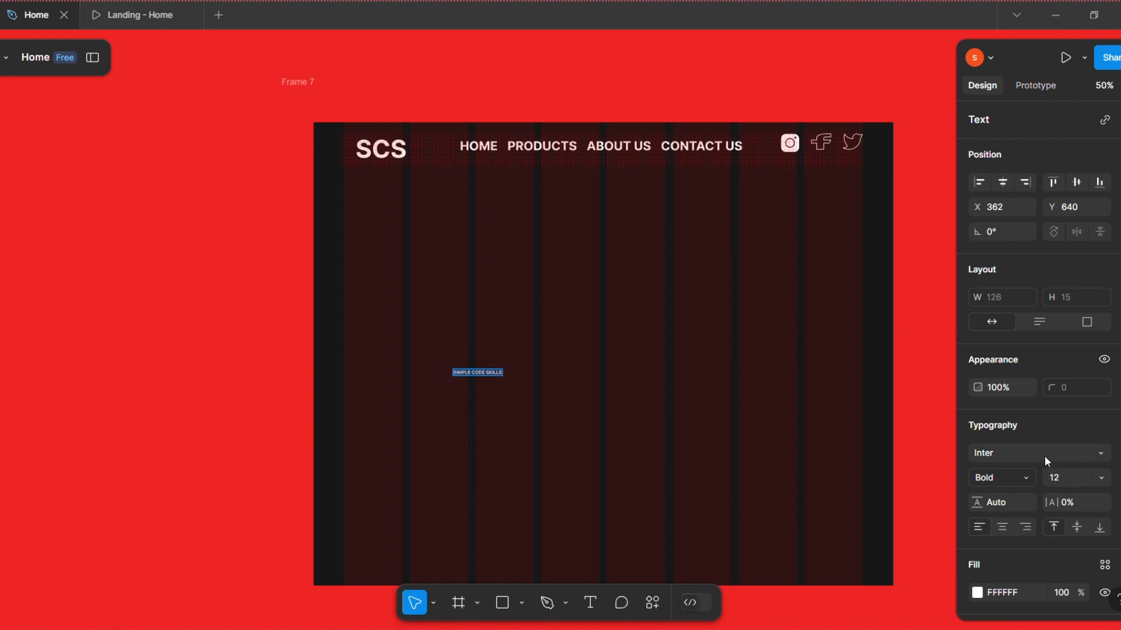
click(1100, 476)
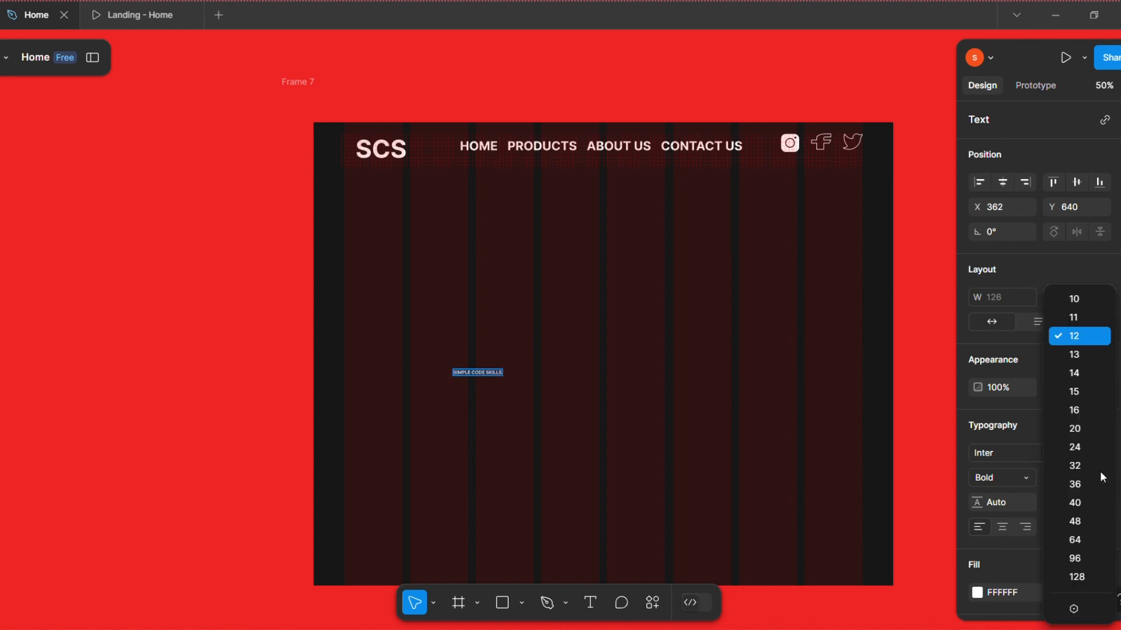
click(1090, 559)
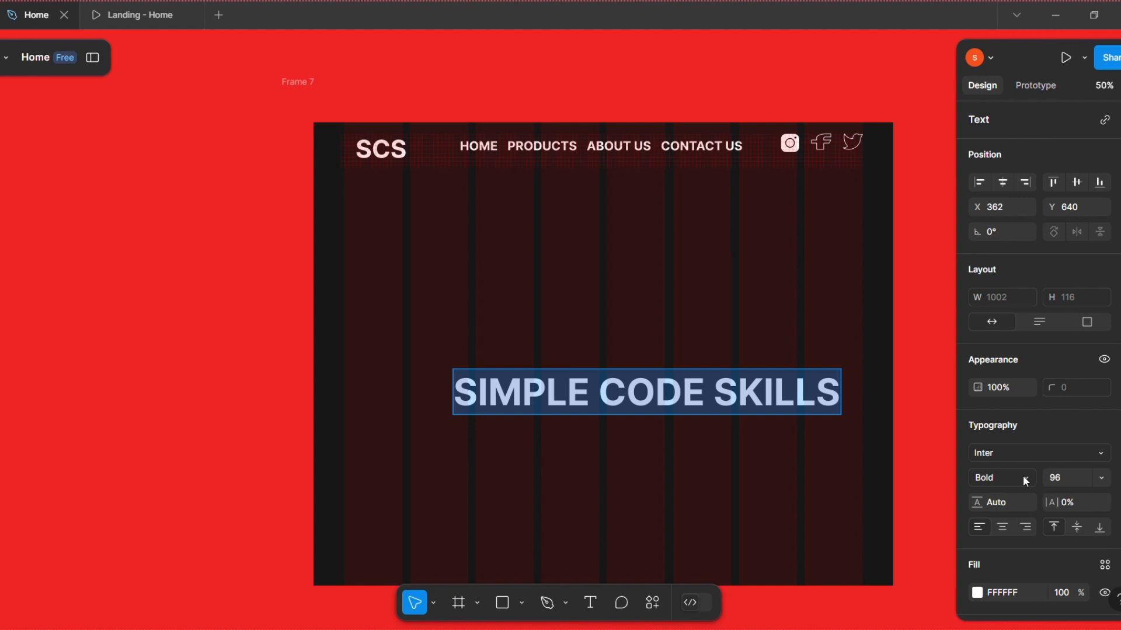
click(1003, 529)
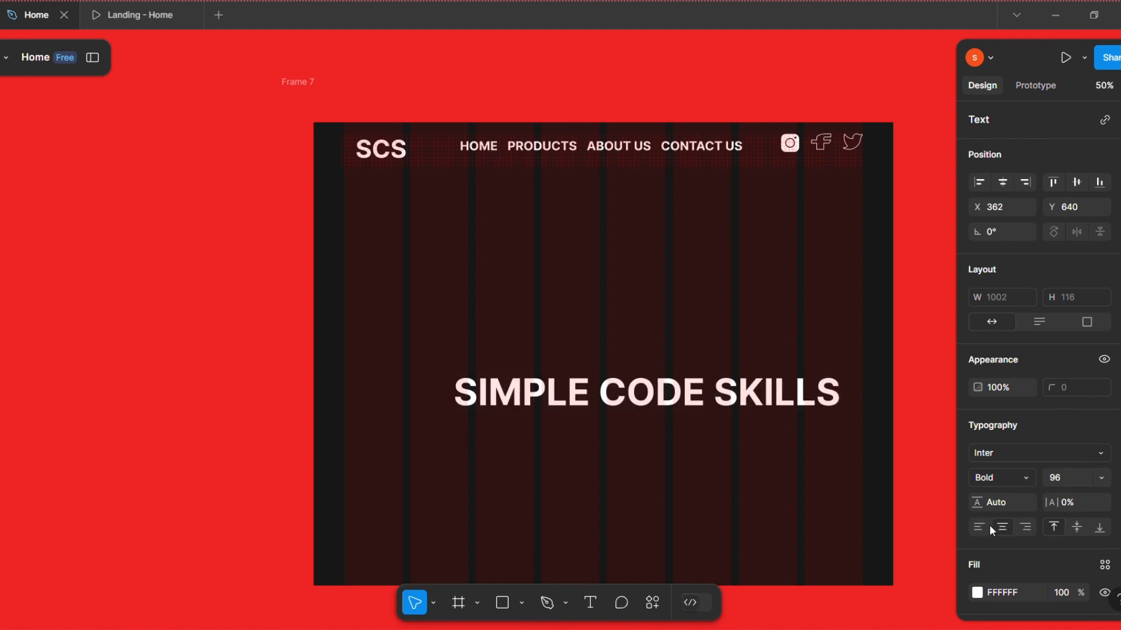
click(1004, 184)
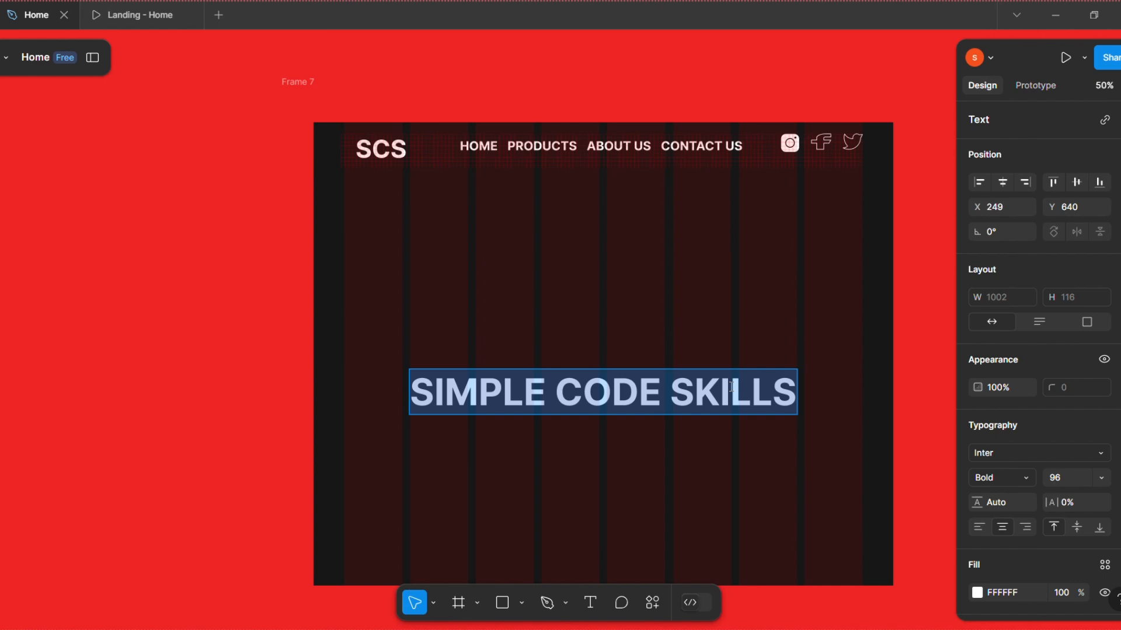
Fill the SIMPLE CODE SKILLS text with the page's red EF2424 and expand the sidebar to show the layer list
click(976, 592)
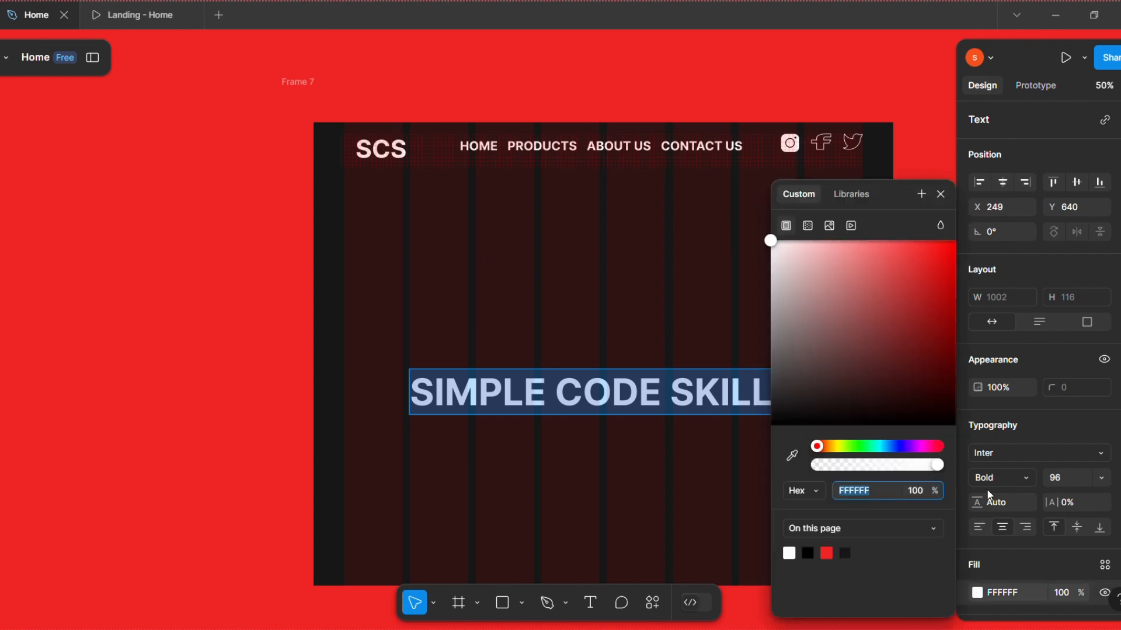
click(827, 552)
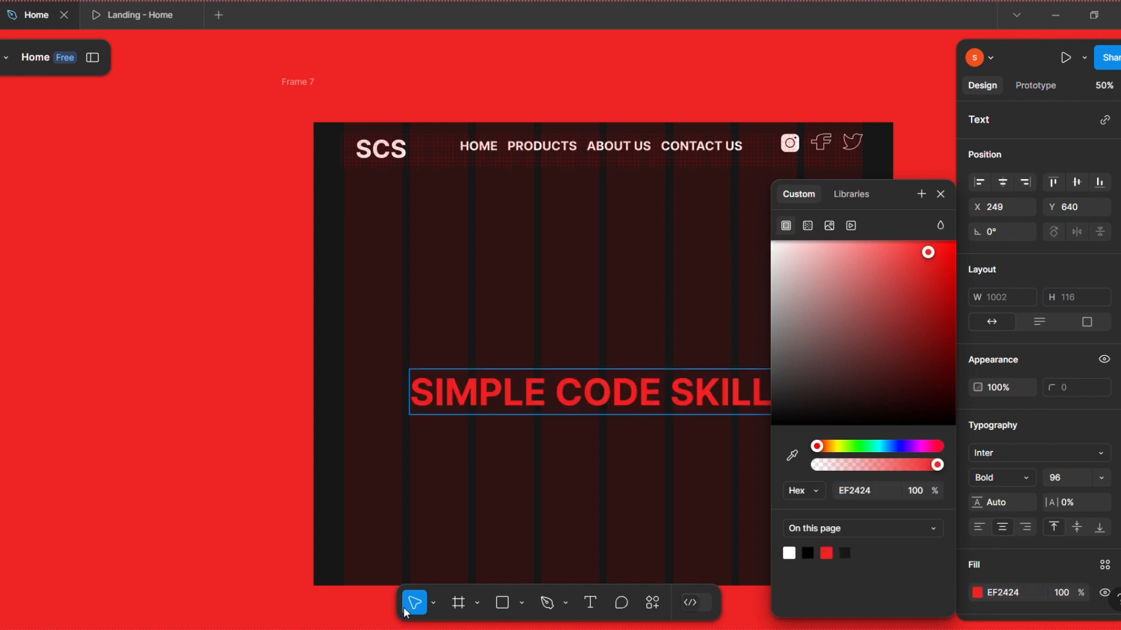
key(Escape)
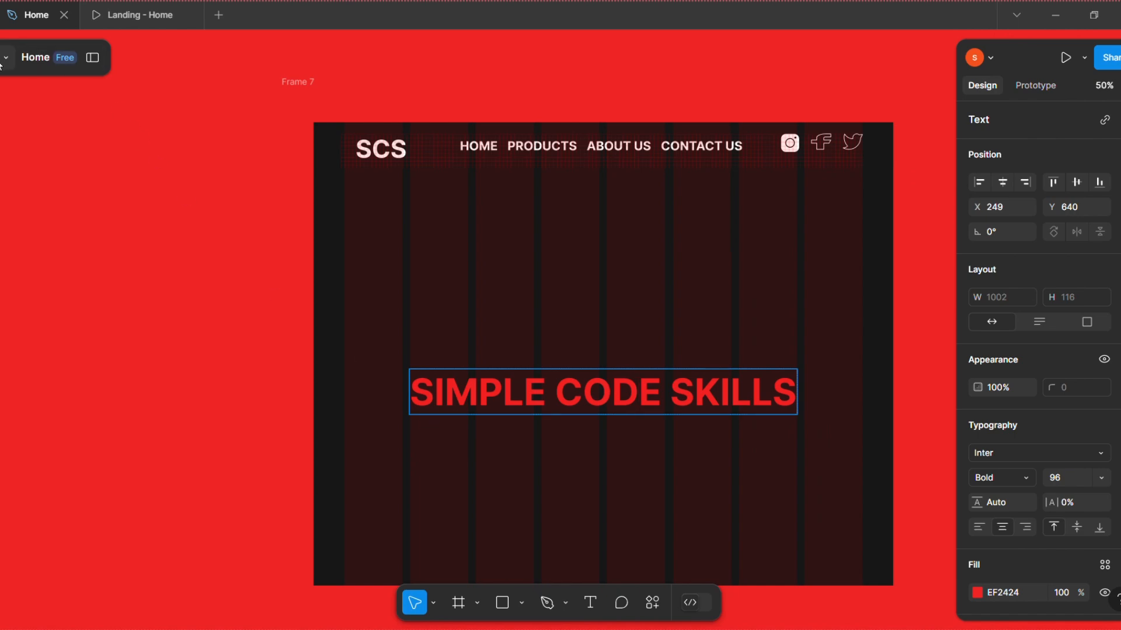
click(22, 57)
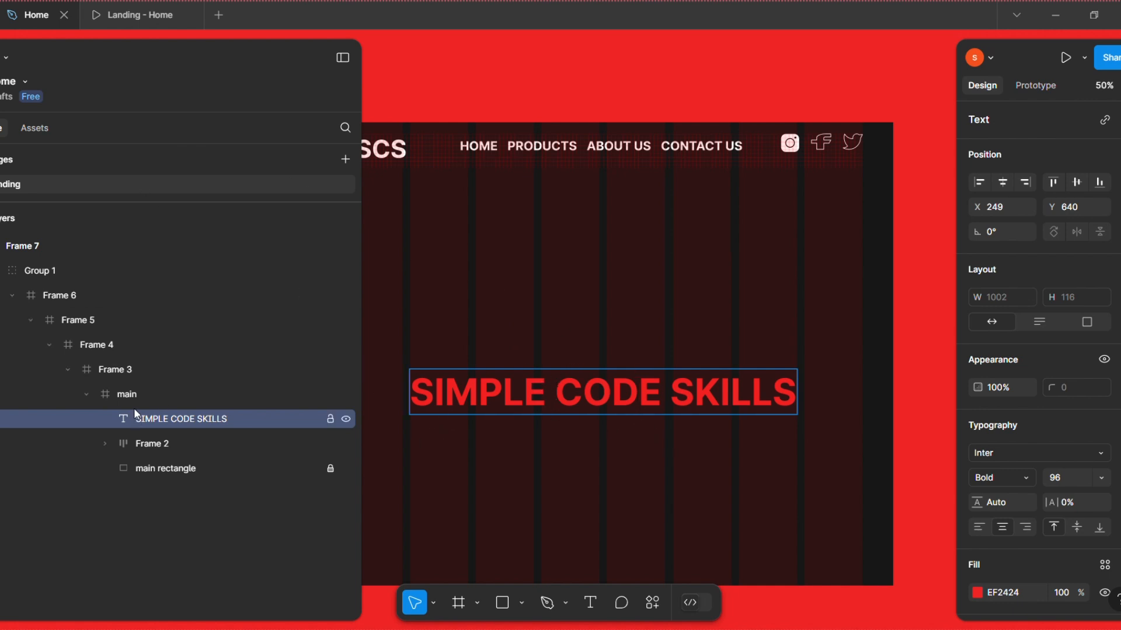
Move the SIMPLE CODE SKILLS heading straight up to Y 140, just below the header
click(150, 445)
click(162, 417)
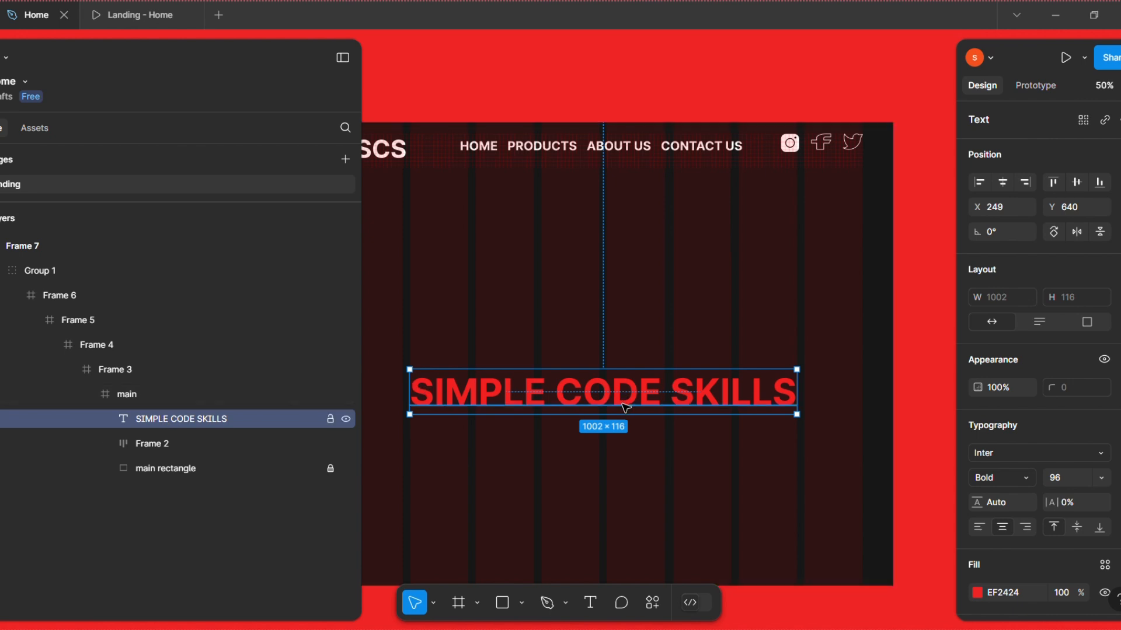
key(shift+Up)
key(shift+Up)
key(shift+Up)
key(shift+Up)
key(shift+Up)
key(shift+Up)
key(shift+Up)
key(shift+Up)
key(shift+Up)
key(shift+Up)
key(shift+Up)
key(shift+Up)
key(shift+Up)
key(shift+Up)
key(shift+Up)
key(shift+Up)
key(shift+Up)
key(shift+Up)
key(shift+Up)
key(shift+Up)
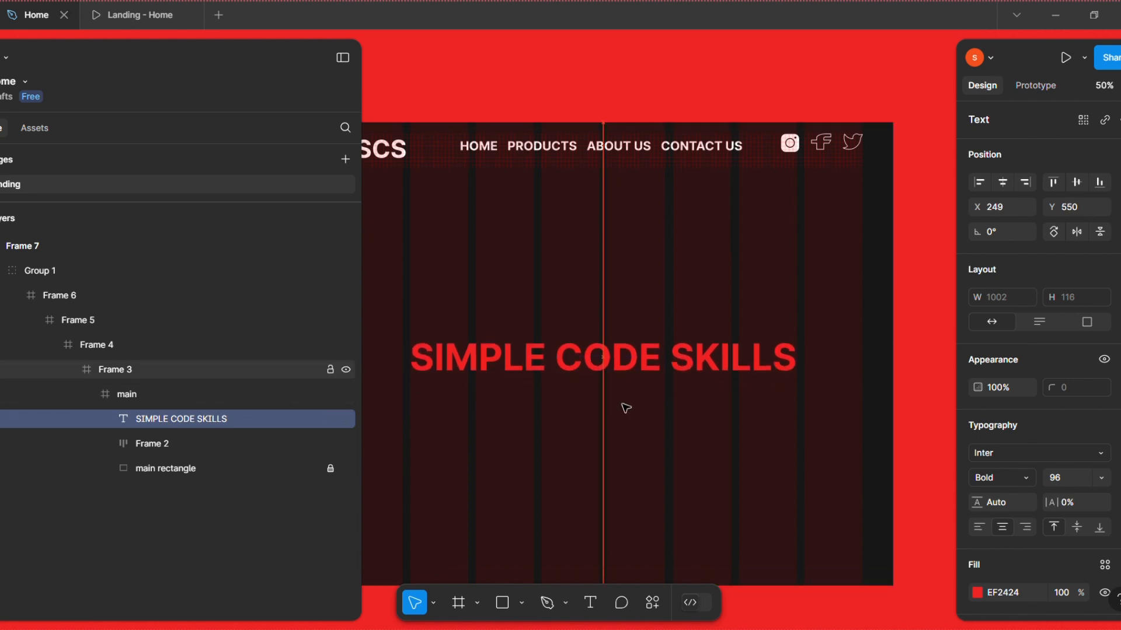
key(shift+Up)
key(shift+Up)
key(shift+Up)
key(shift+Up)
key(shift+Up)
key(shift+Up)
key(shift+Up)
key(shift+Up)
key(shift+Up)
key(shift+Up)
key(shift+Up)
key(shift+Up)
key(shift+Up)
key(shift+Up)
key(shift+Up)
key(shift+Up)
key(shift+Up)
key(shift+Up)
key(shift+Up)
key(shift+Up)
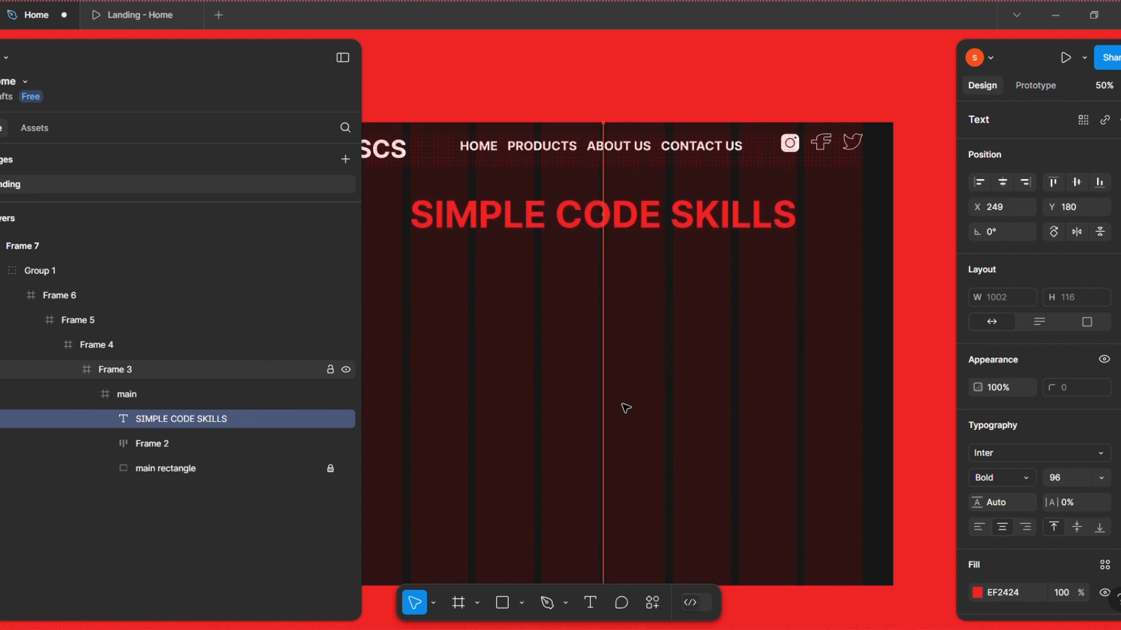
key(shift+Up)
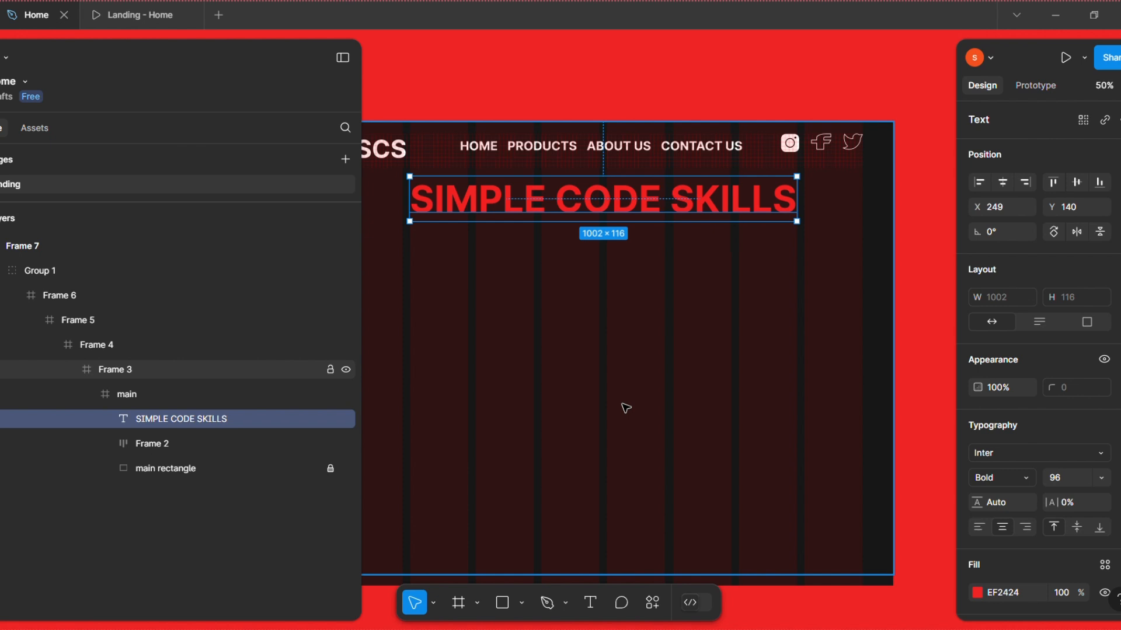
Add the text "DESIGN WEBSITES AND START MAKING MONEY" in the empty area of the main frame below the heading
click(590, 603)
key(Return)
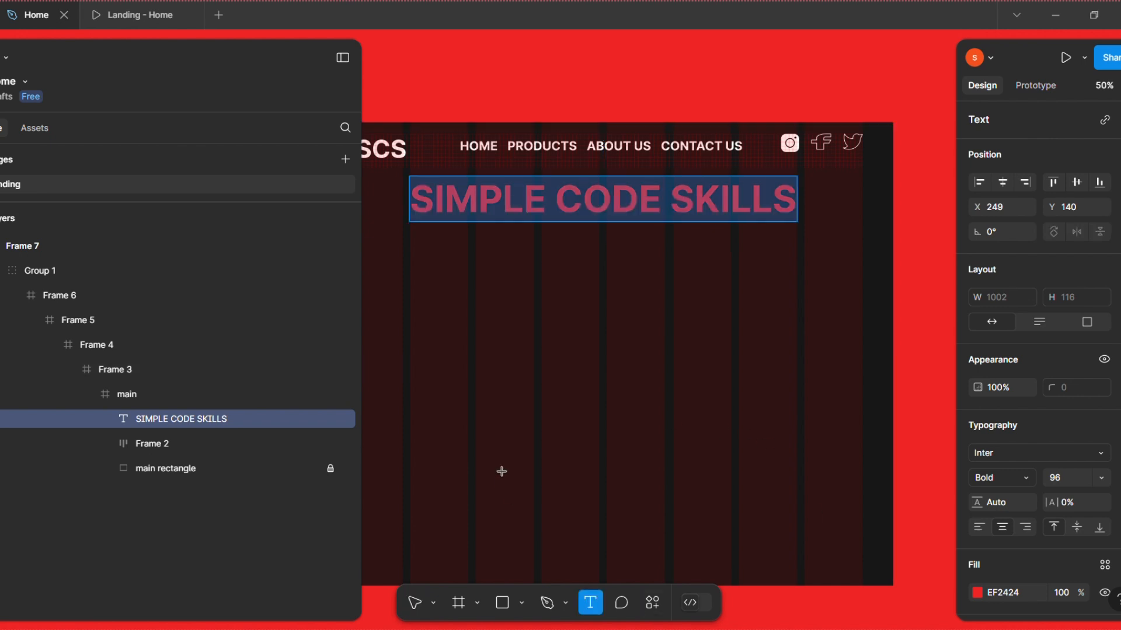
click(460, 435)
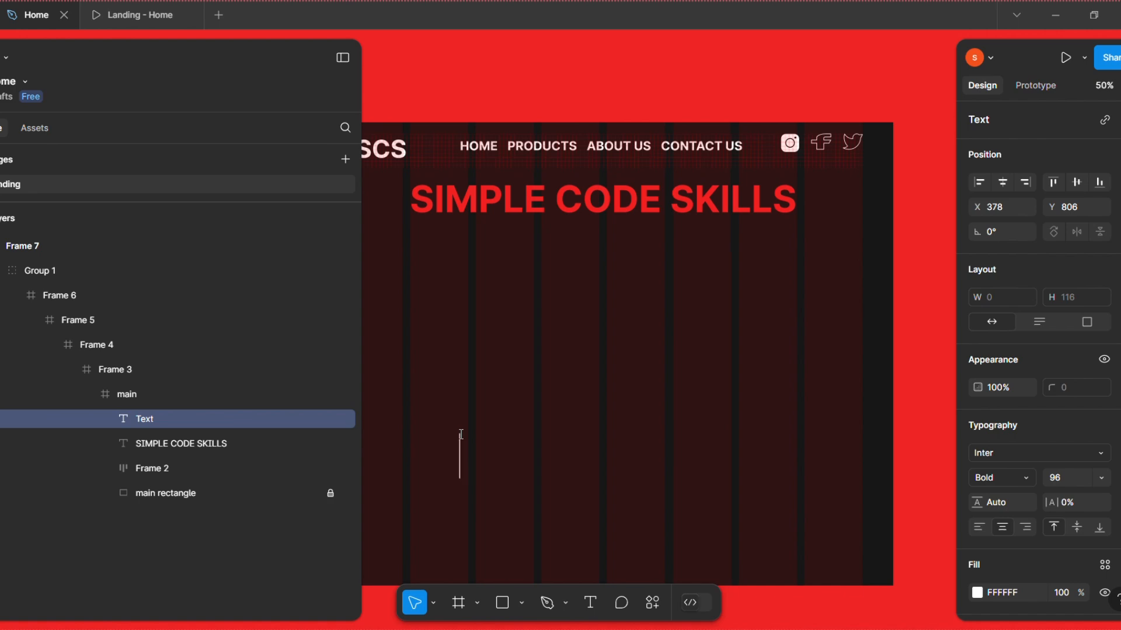
text(DESIF)
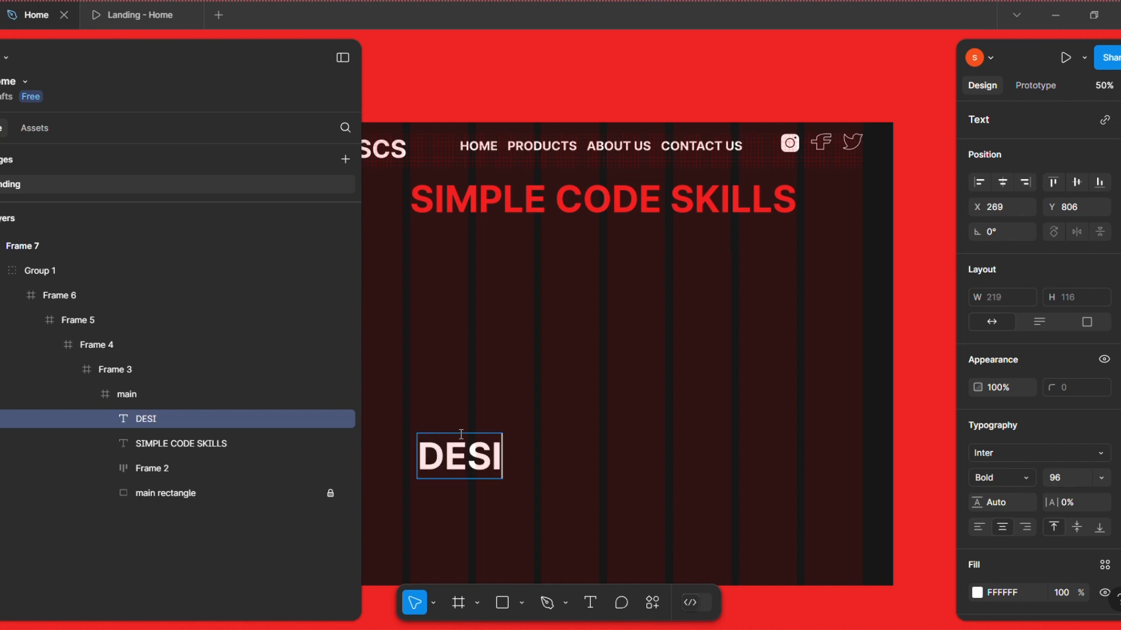
key(BackSpace)
text(GN )
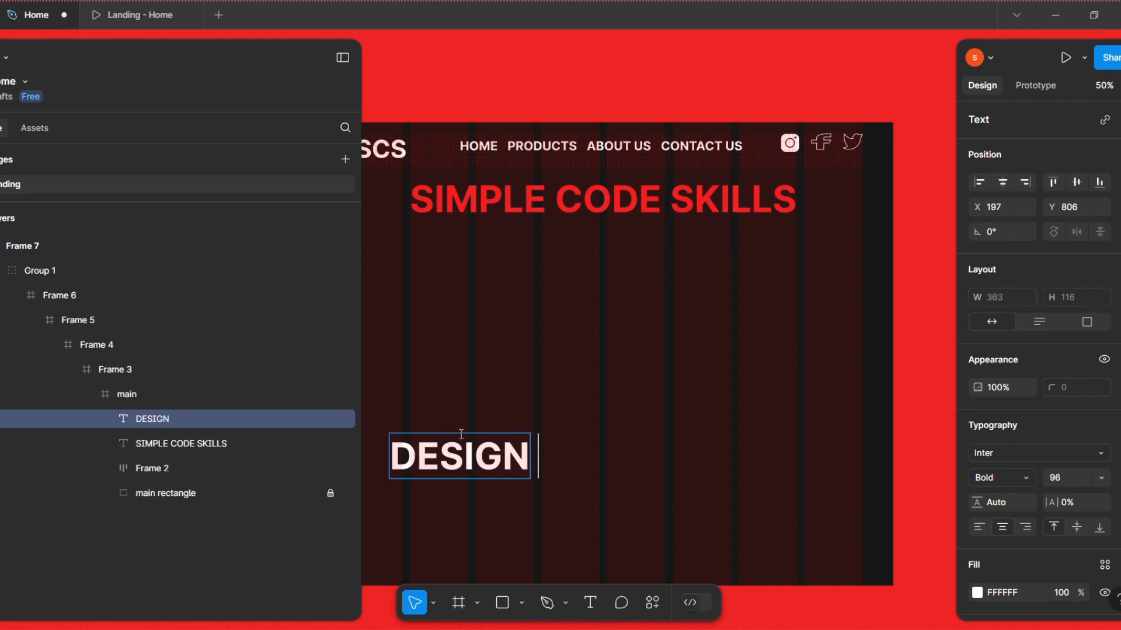
text(WEBSIT)
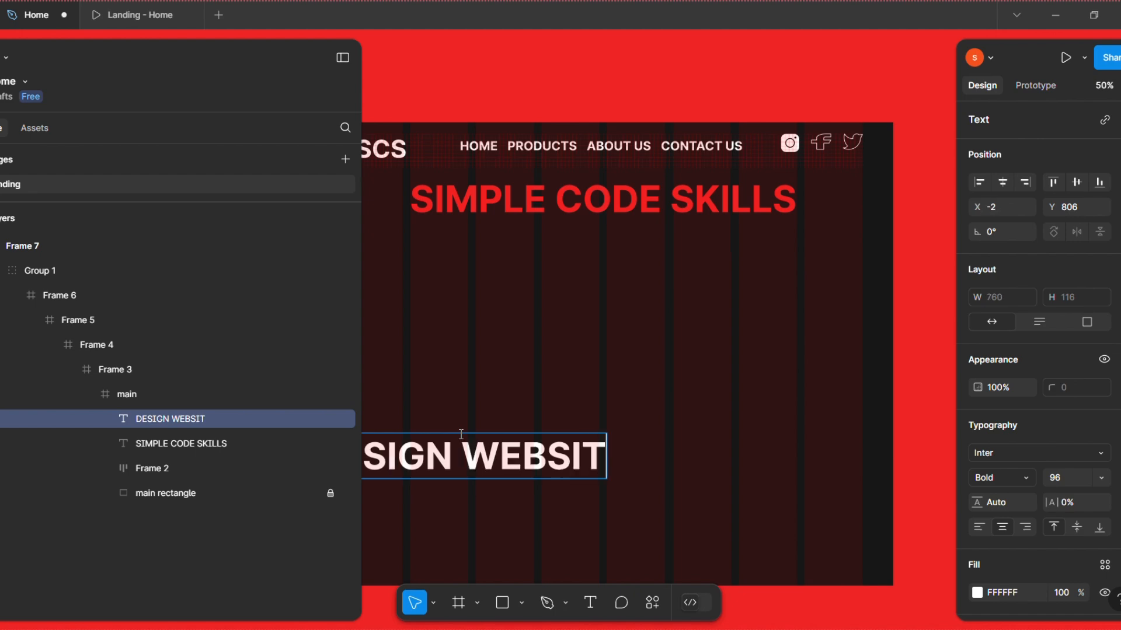
text(ES AND)
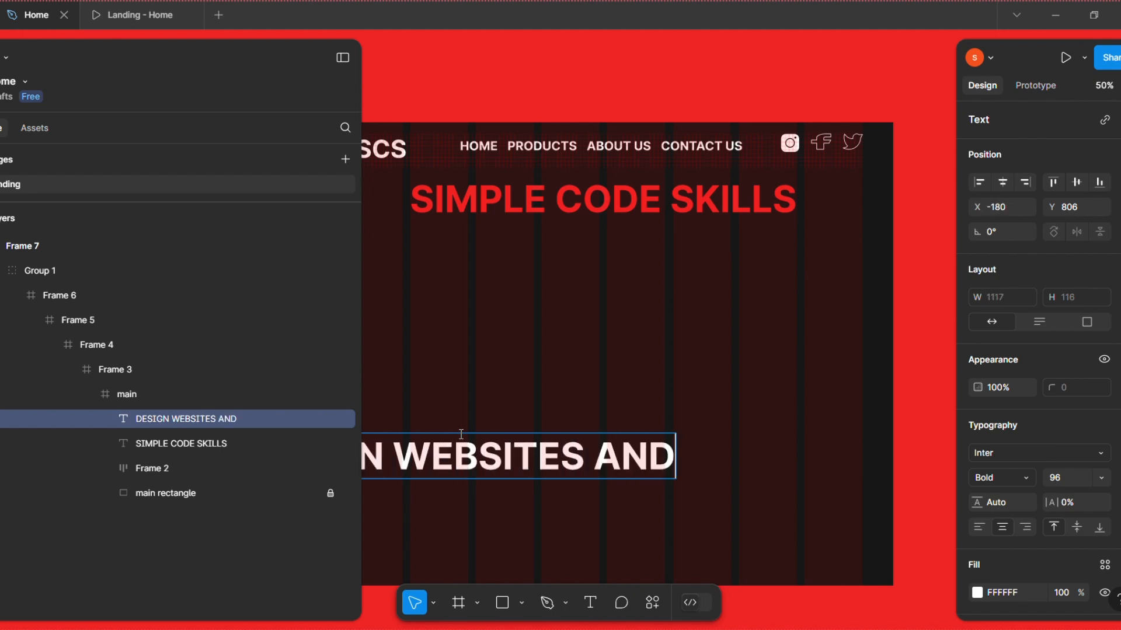
text( START)
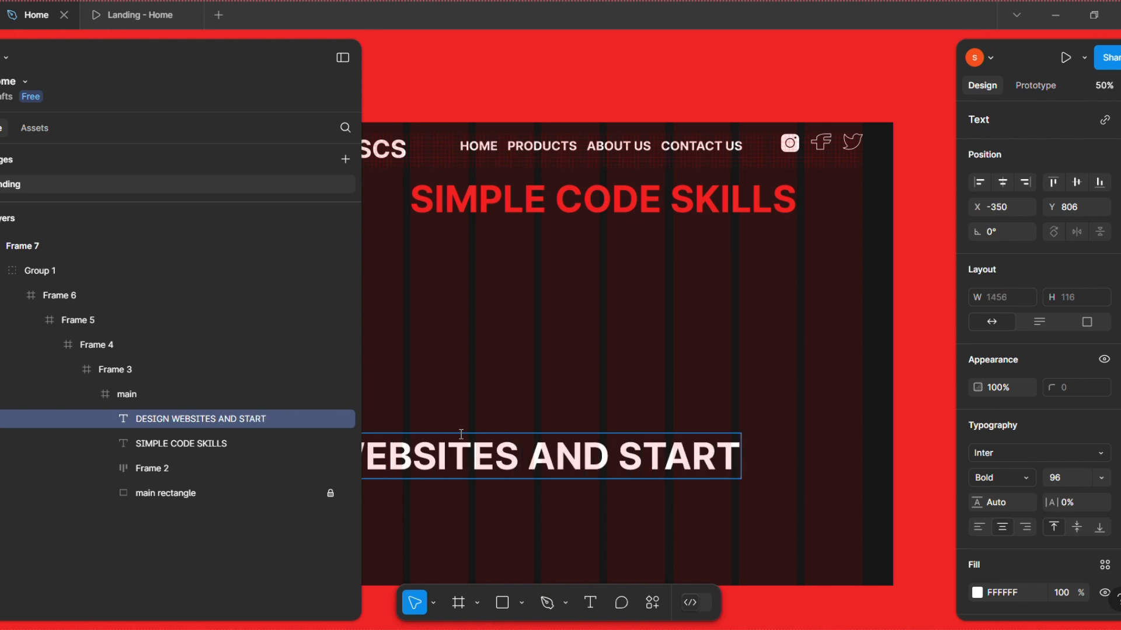
text( MAKING)
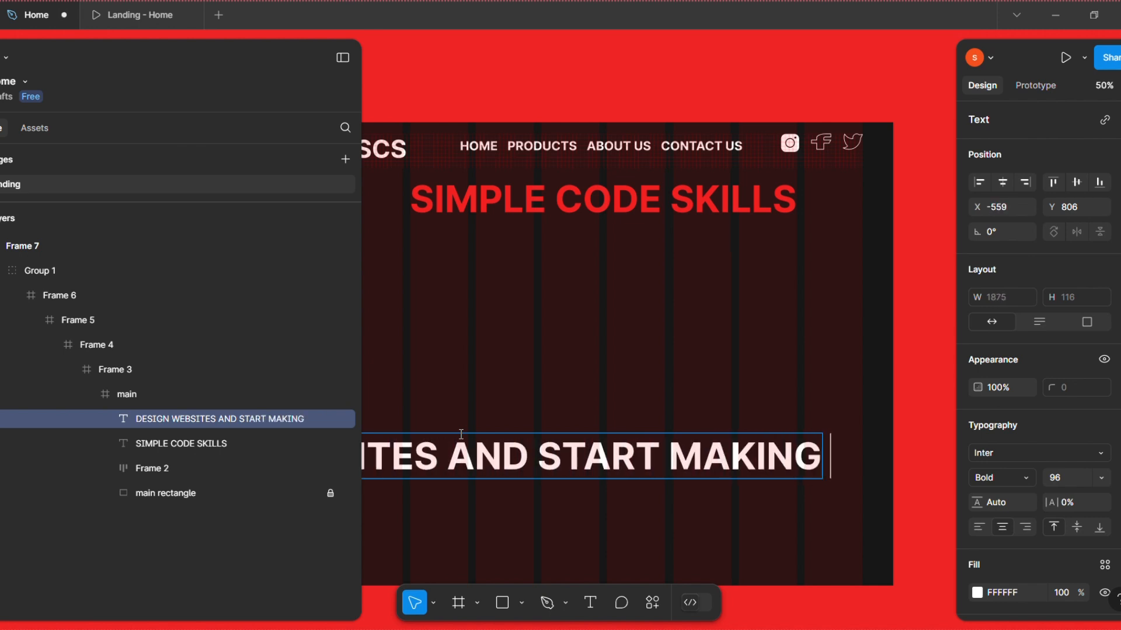
text( MONEY)
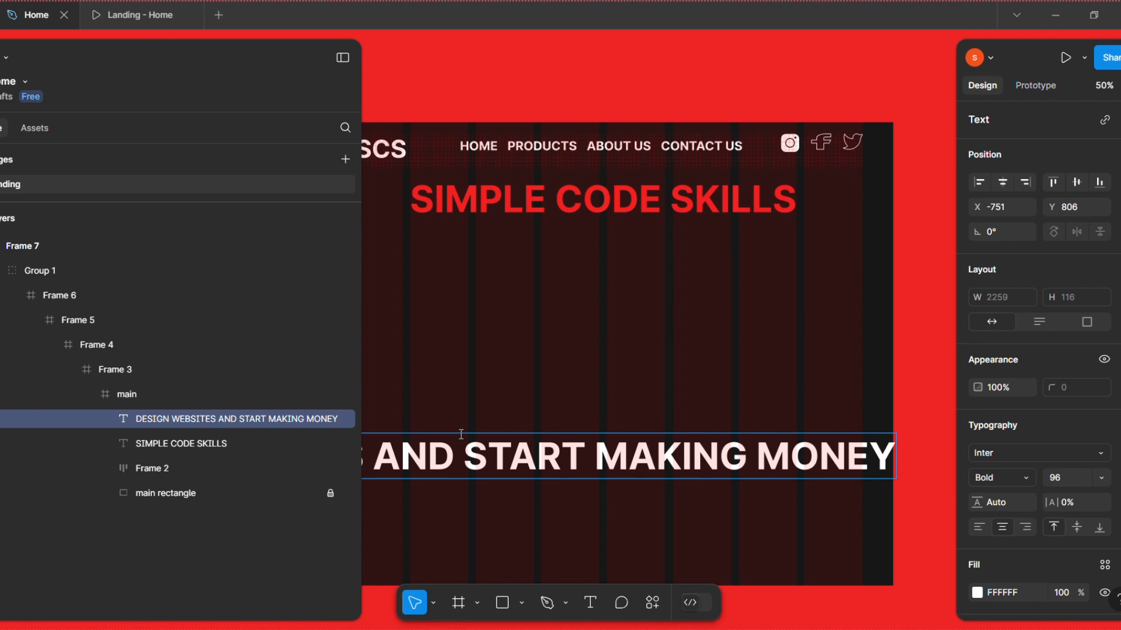
Set the DESIGN WEBSITES AND START MAKING MONEY text to size 48 and centre it horizontally in the main frame
key(ctrl+a)
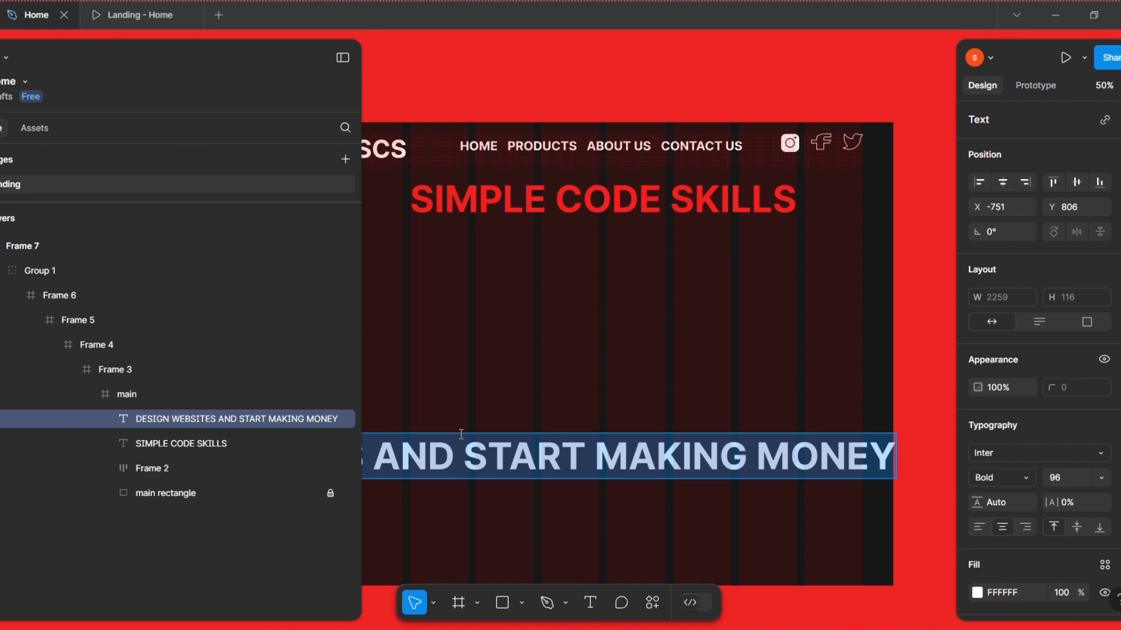
click(1101, 478)
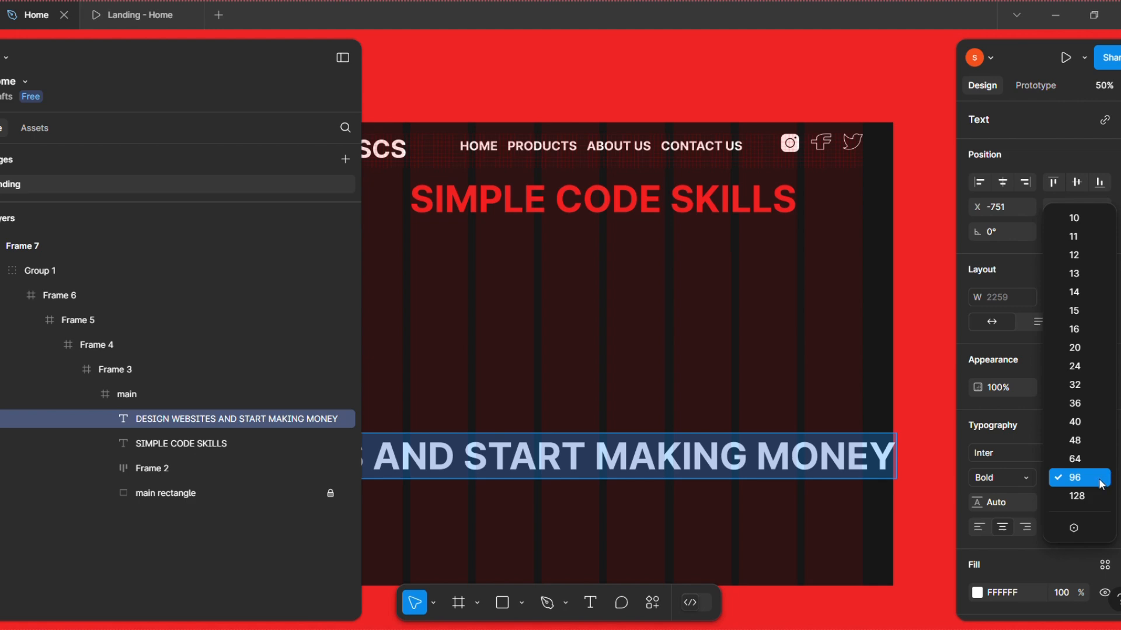
click(1078, 440)
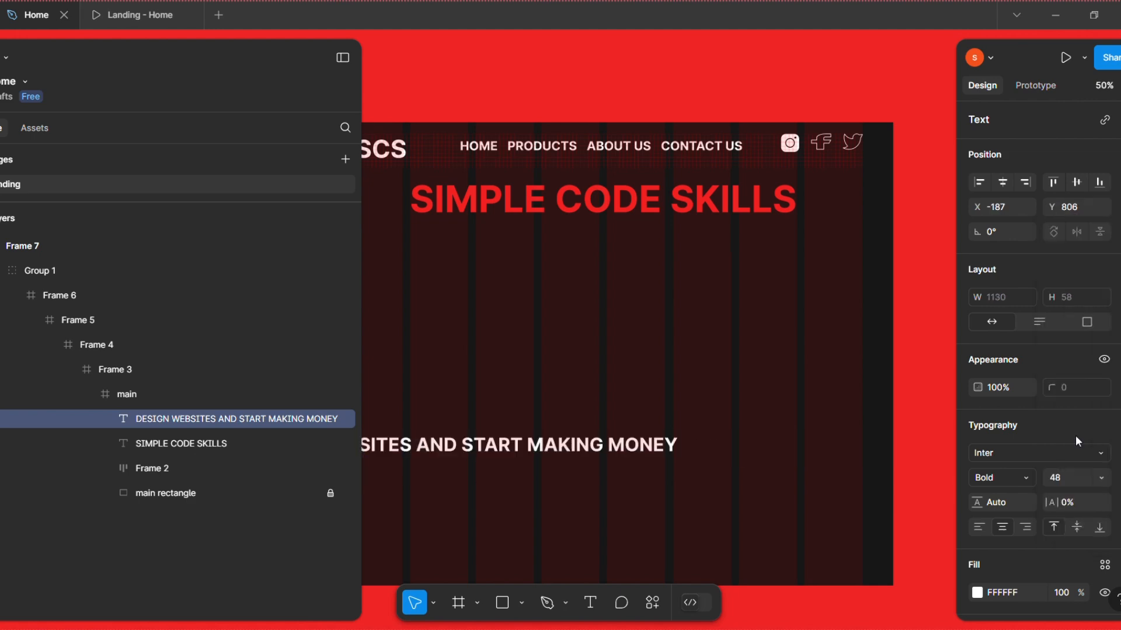
click(1004, 183)
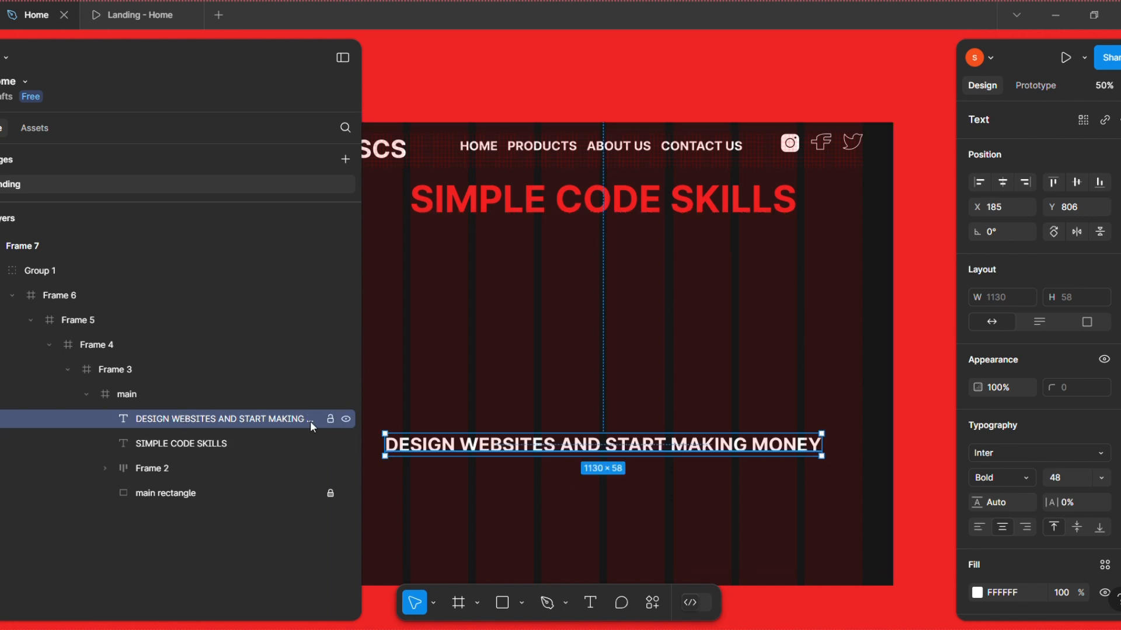
Move the DESIGN WEBSITES AND START MAKING MONEY text straight up to Y 266, directly beneath the SIMPLE CODE SKILLS heading
key(shift+Up)
key(shift+Up)
key(shift+Up)
key(shift+Up)
key(shift+Up)
key(shift+Up)
key(shift+Up)
key(shift+Up)
key(shift+Up)
key(shift+Up)
key(shift+Up)
key(shift+Up)
key(shift+Up)
key(shift+Up)
key(shift+Up)
key(shift+Up)
key(shift+Up)
key(shift+Up)
key(shift+Up)
key(shift+Up)
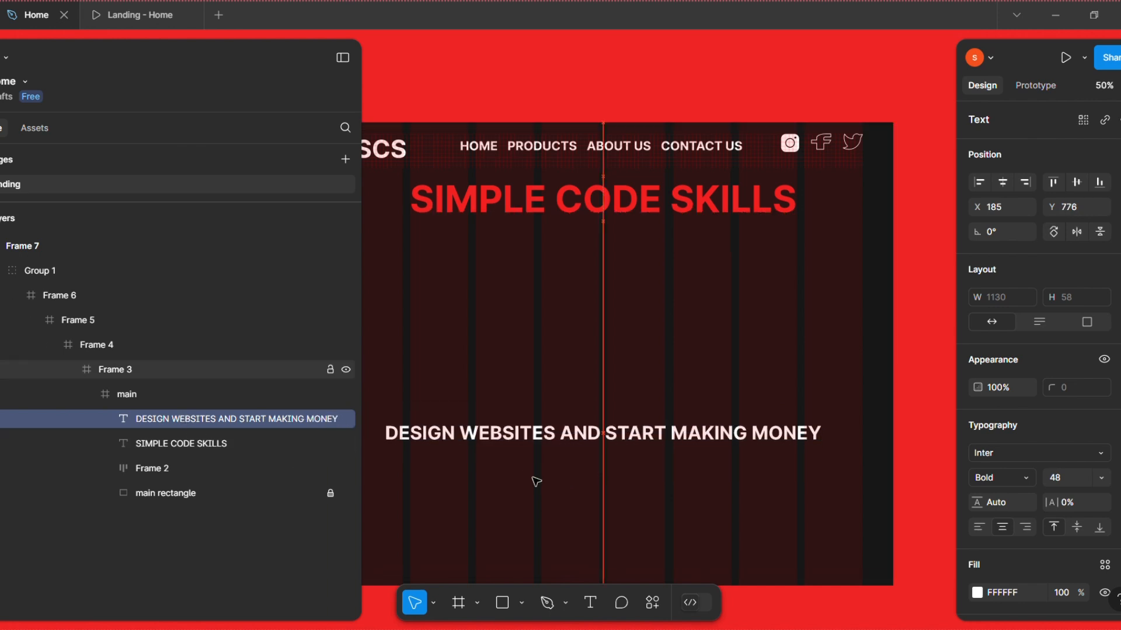
key(shift+Up)
key(shift+Up)
key(shift+Up)
key(shift+Up)
key(shift+Up)
key(shift+Up)
key(shift+Up)
key(shift+Up)
key(shift+Up)
key(shift+Up)
key(shift+Up)
key(shift+Up)
key(shift+Up)
key(shift+Up)
key(shift+Up)
key(shift+Up)
key(shift+Up)
key(shift+Up)
key(shift+Up)
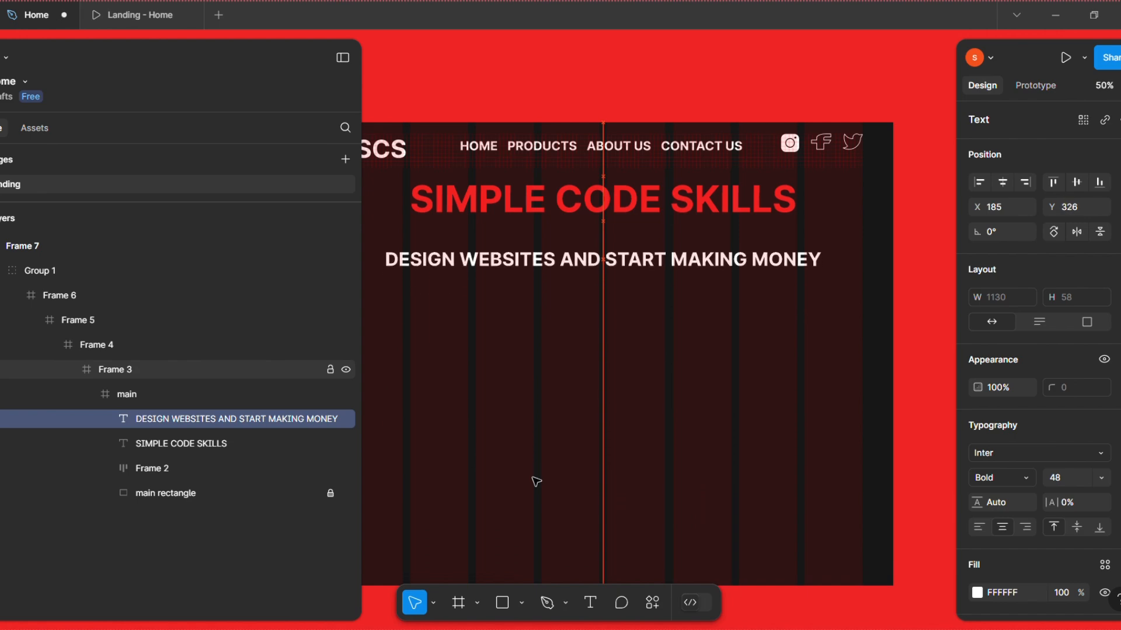
key(shift+Up)
key(shift+Up)
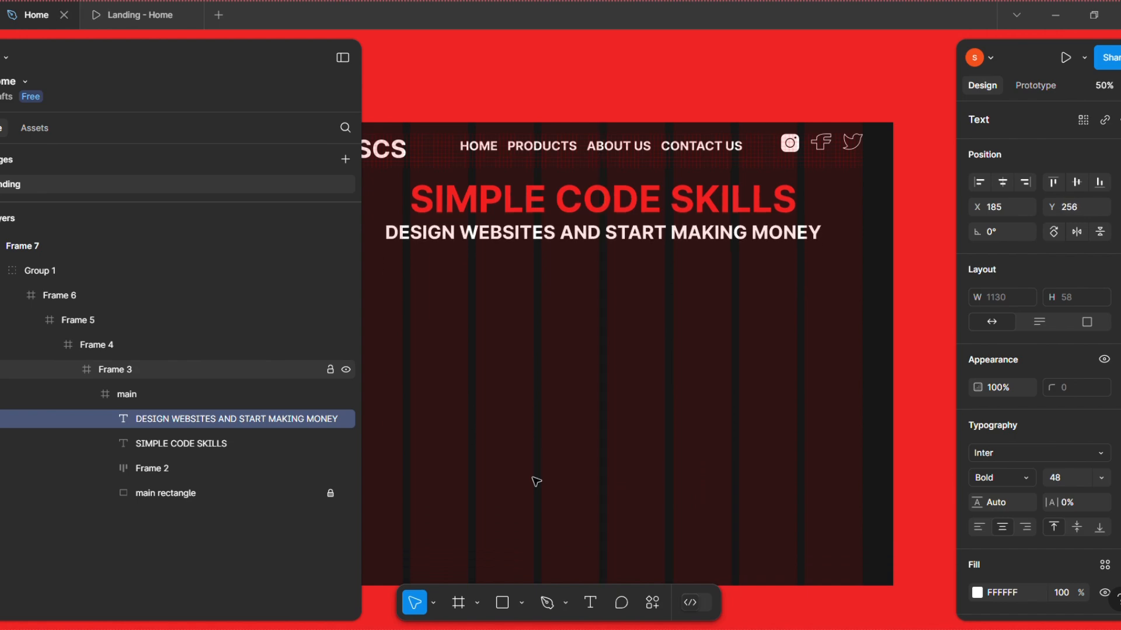
key(shift+Down)
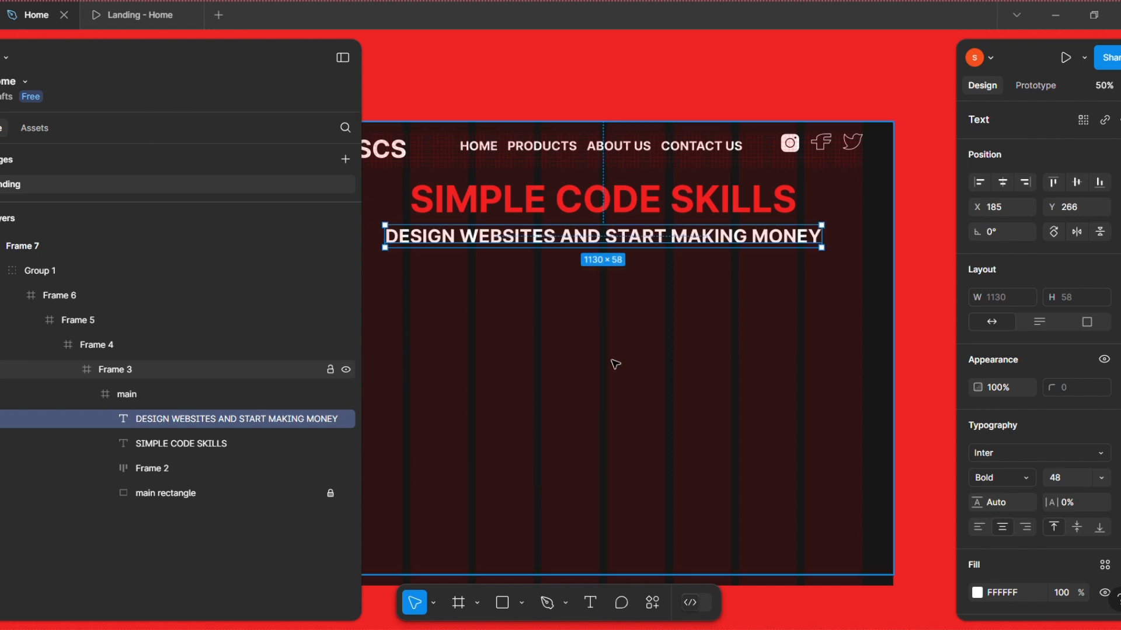
Add the text "This is a course that is designed to make you a professional in the field of website development" in the main frame's empty area
click(534, 353)
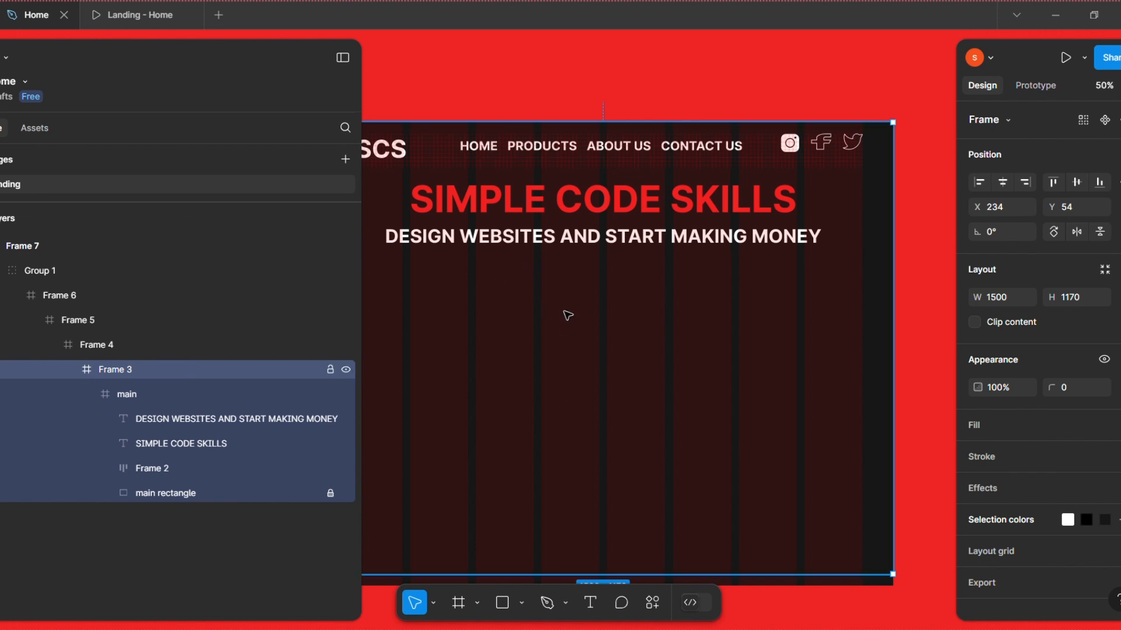
double_click(484, 261)
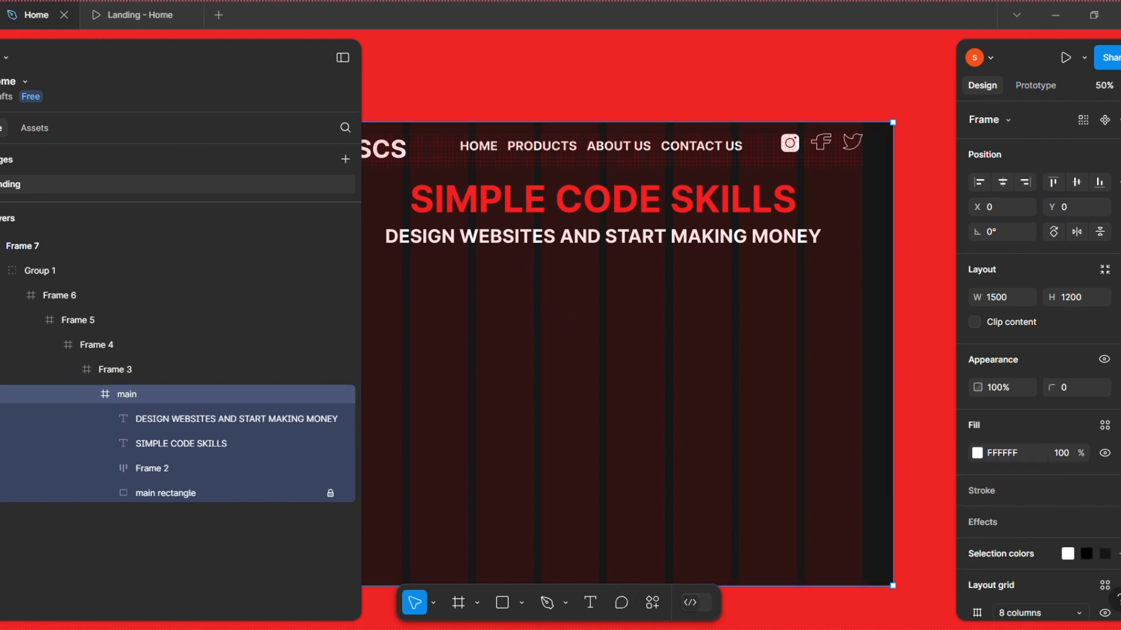
click(591, 603)
click(450, 409)
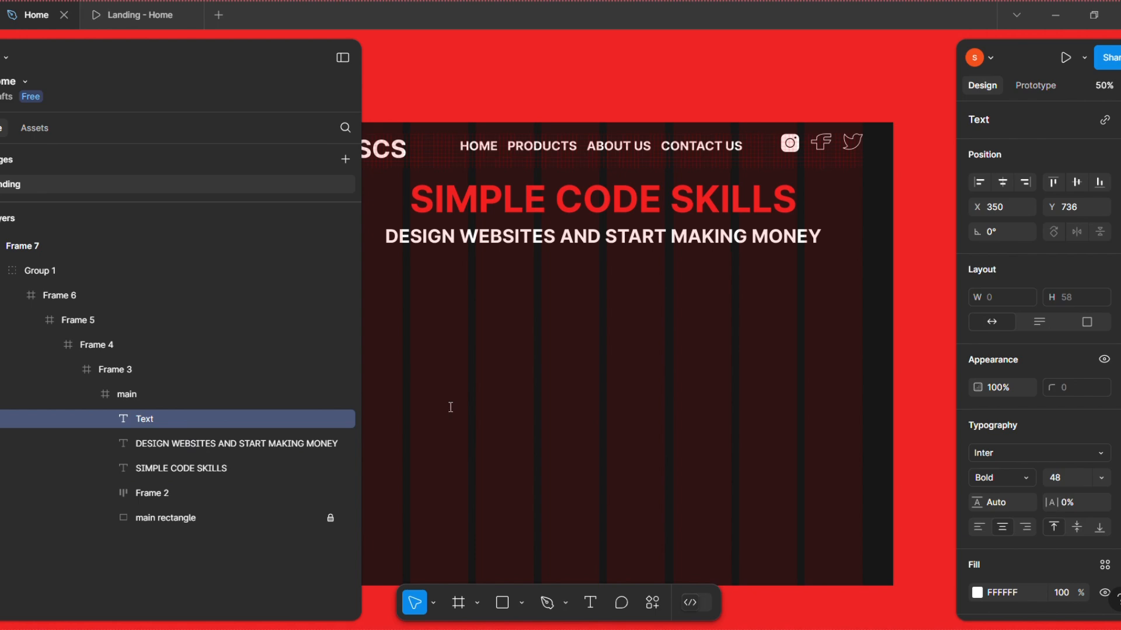
text(This )
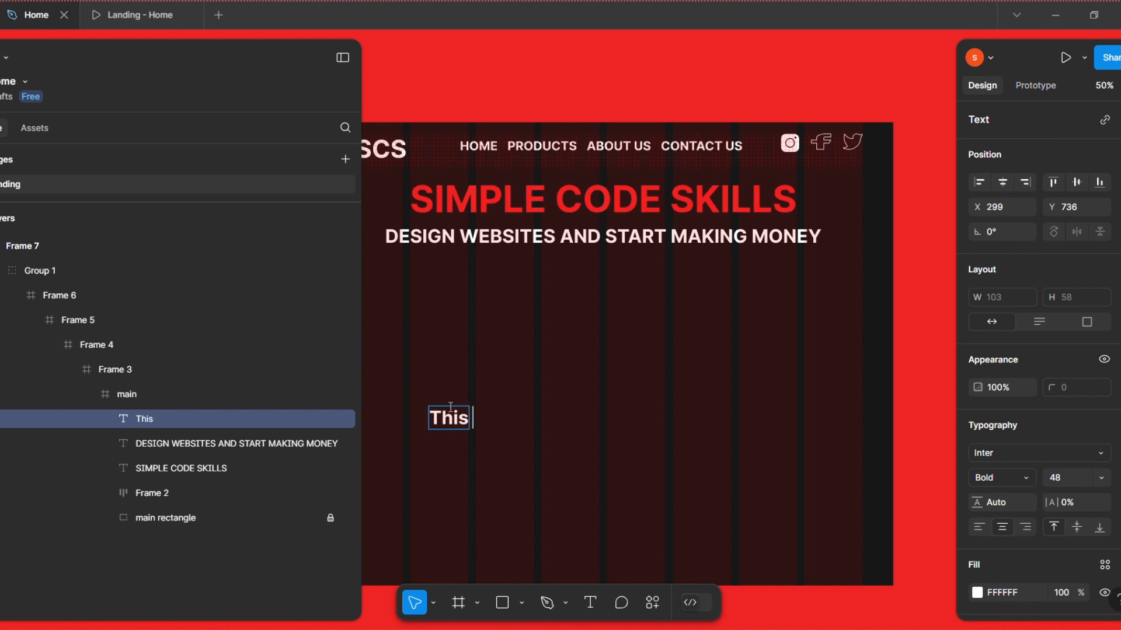
text(is a course )
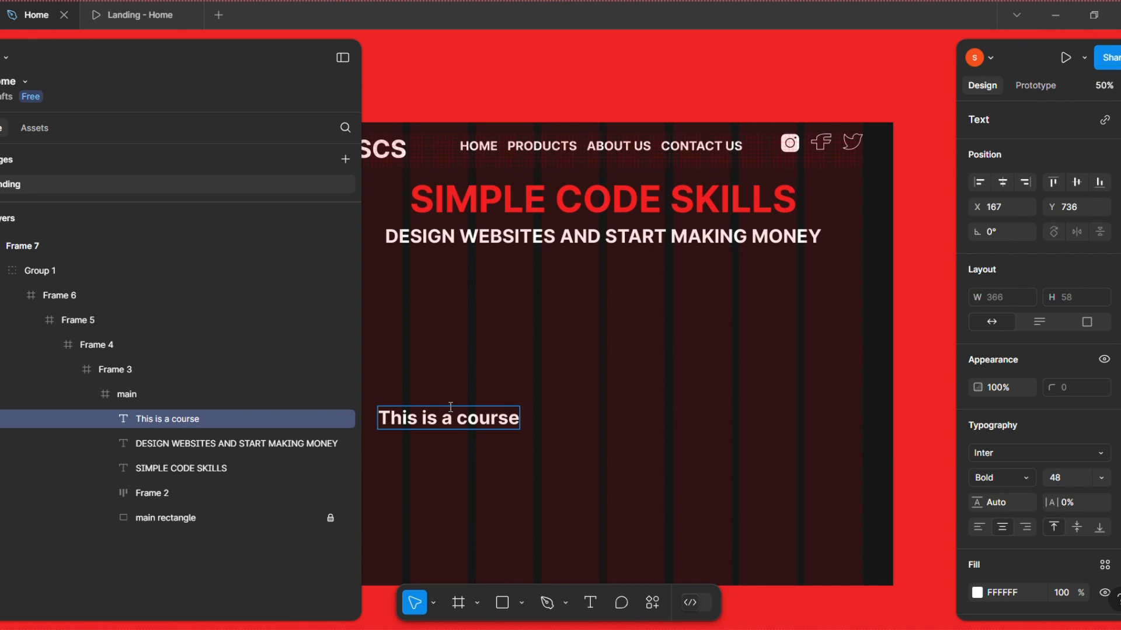
text(course)
key(BackSpace)
key(BackSpace)
key(BackSpace)
key(BackSpace)
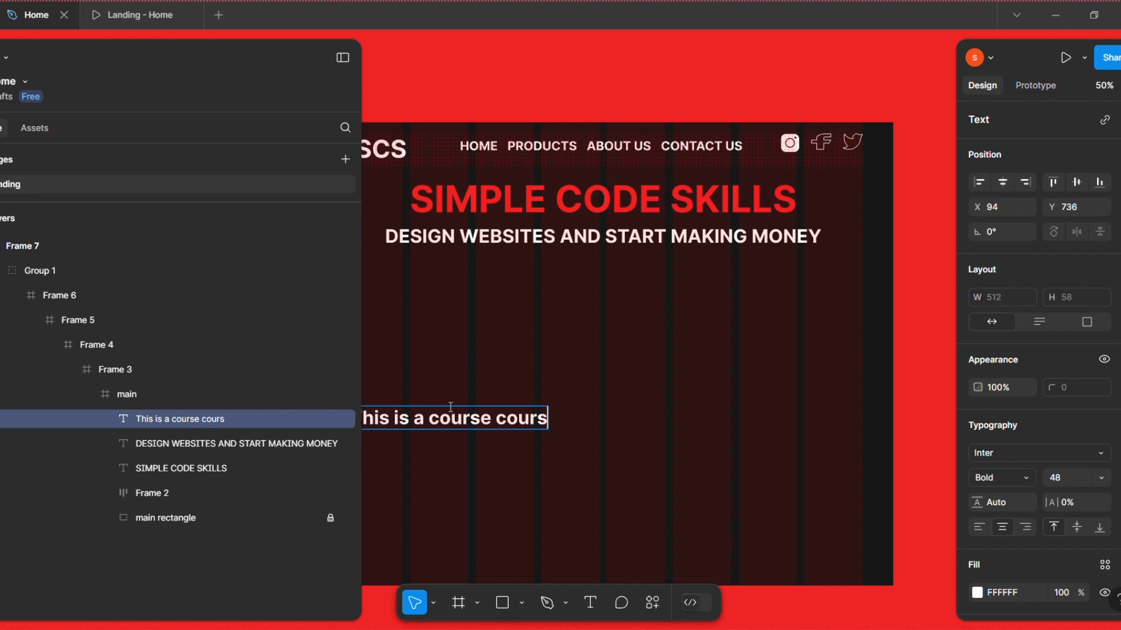
key(BackSpace)
key(BackSpace)
text(that)
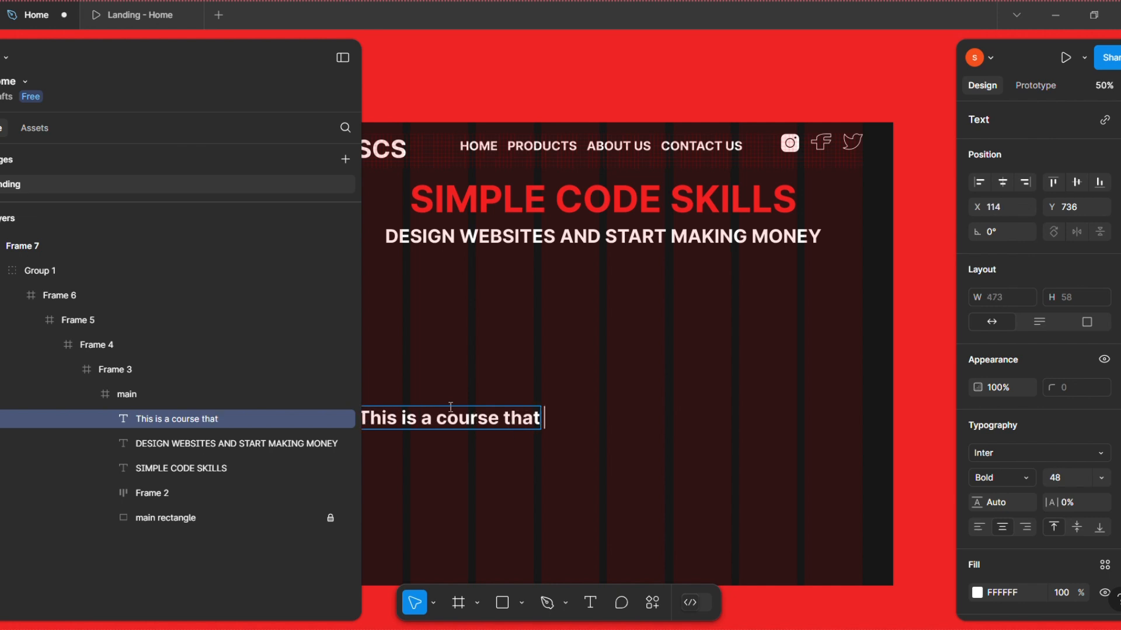
text( is)
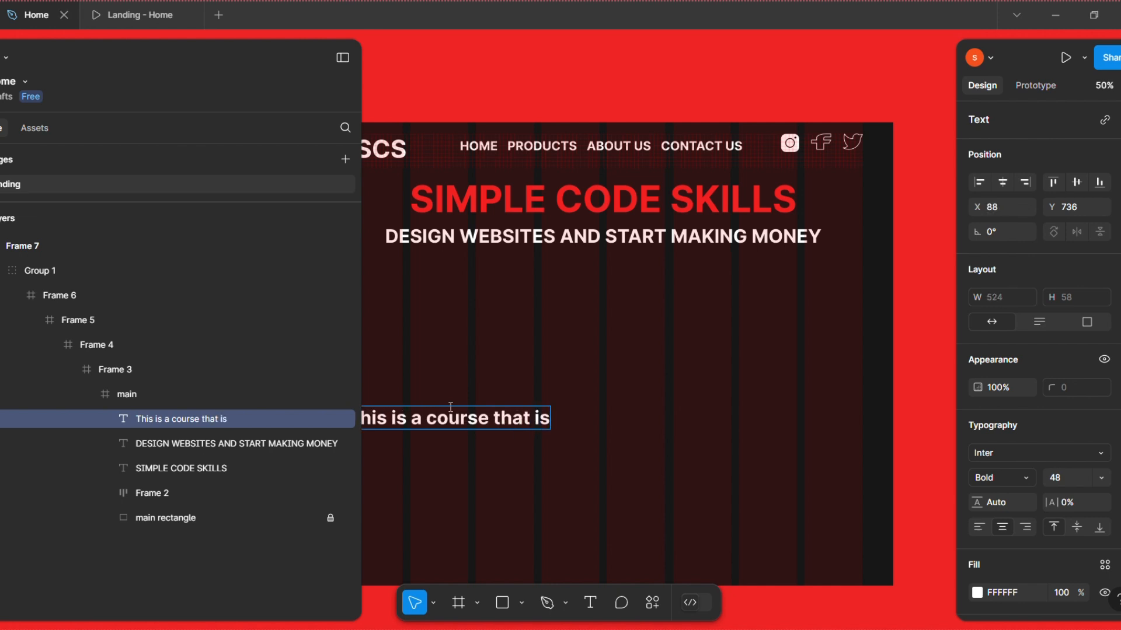
text( desi)
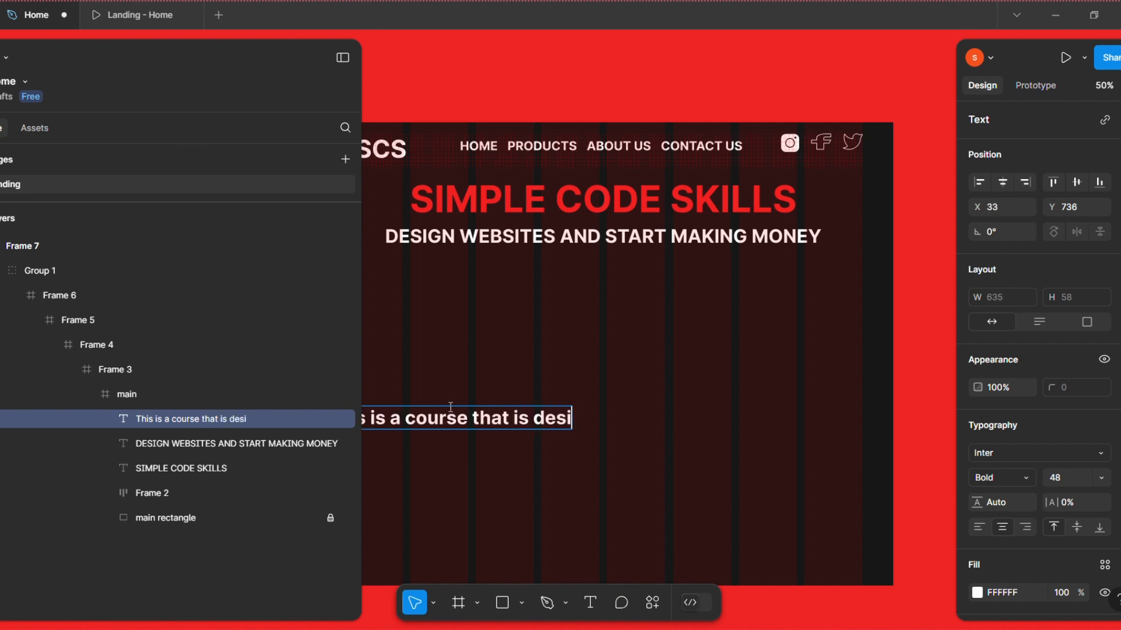
text(gned t)
text(o )
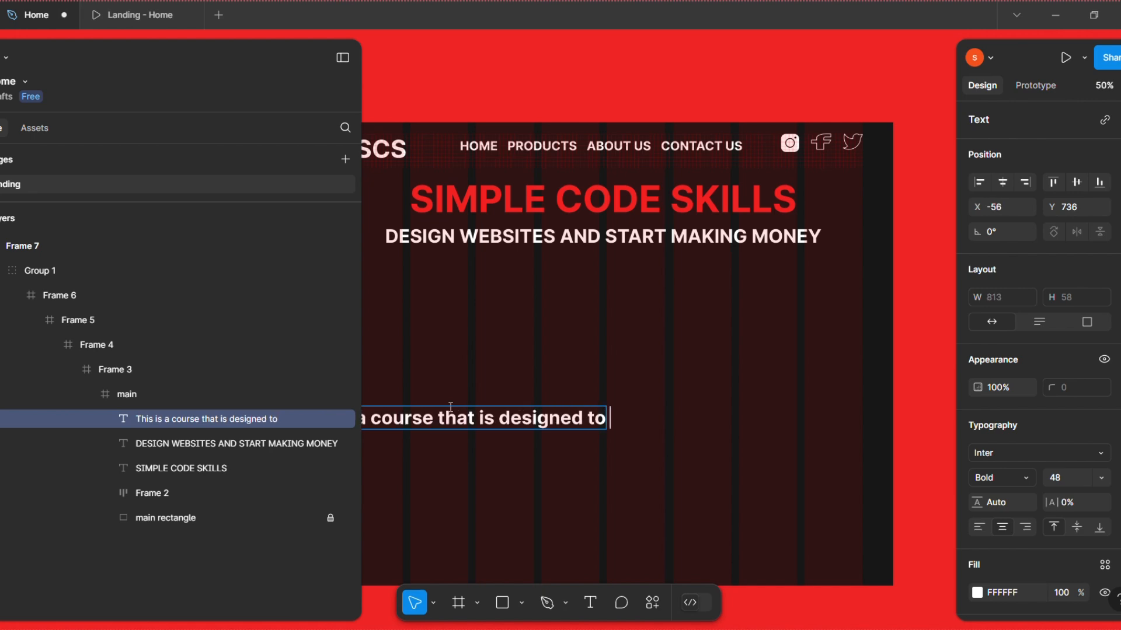
text(make )
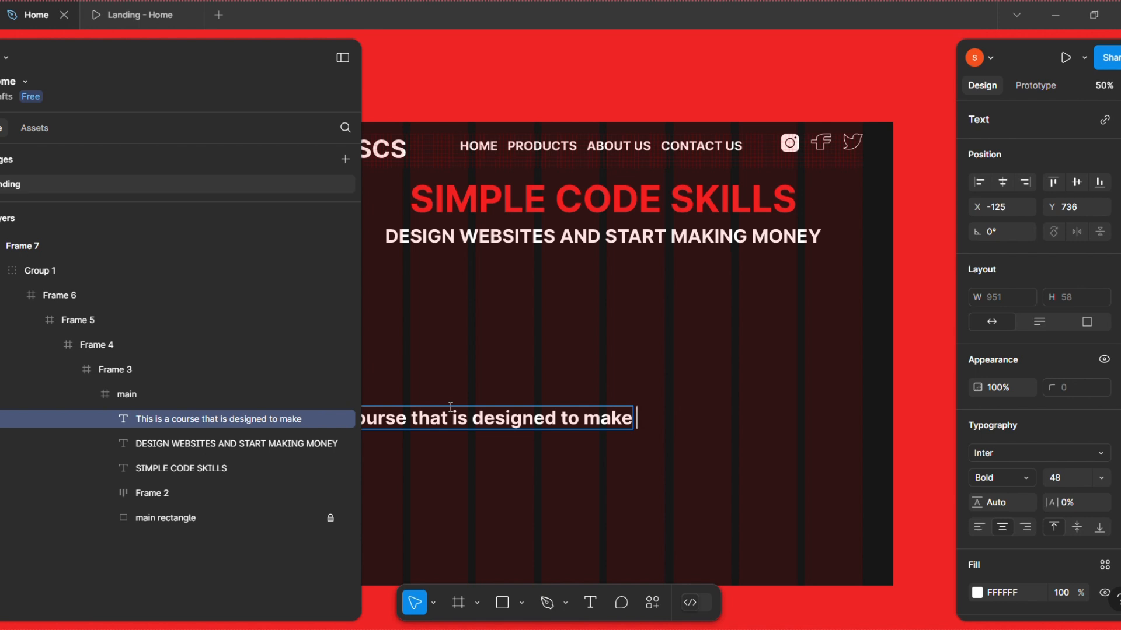
text(you a p)
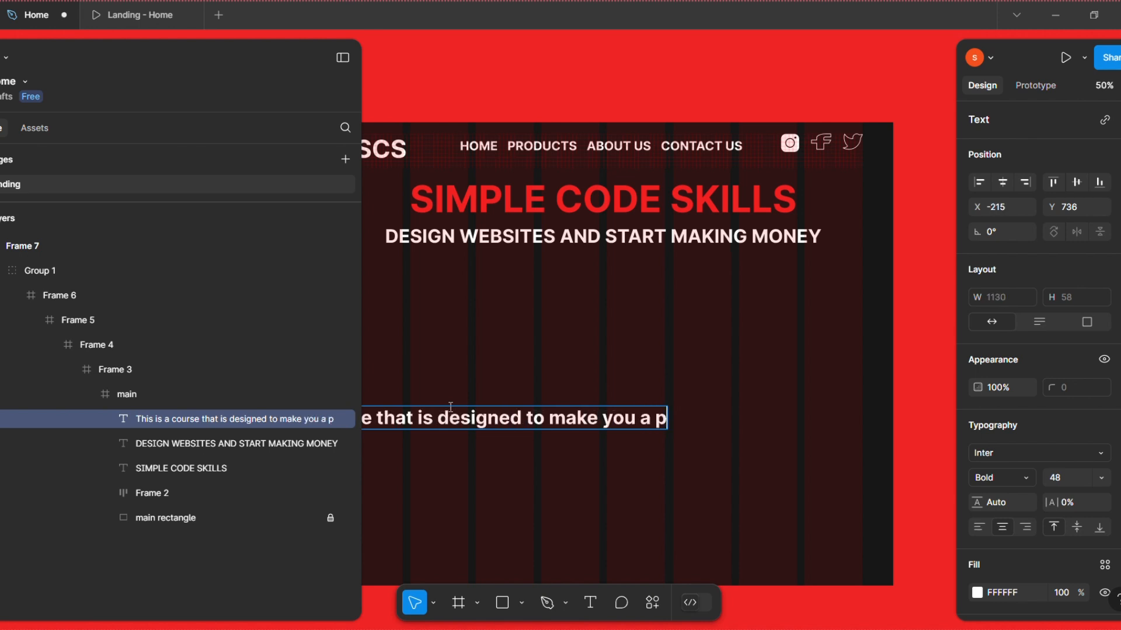
text(ro oin)
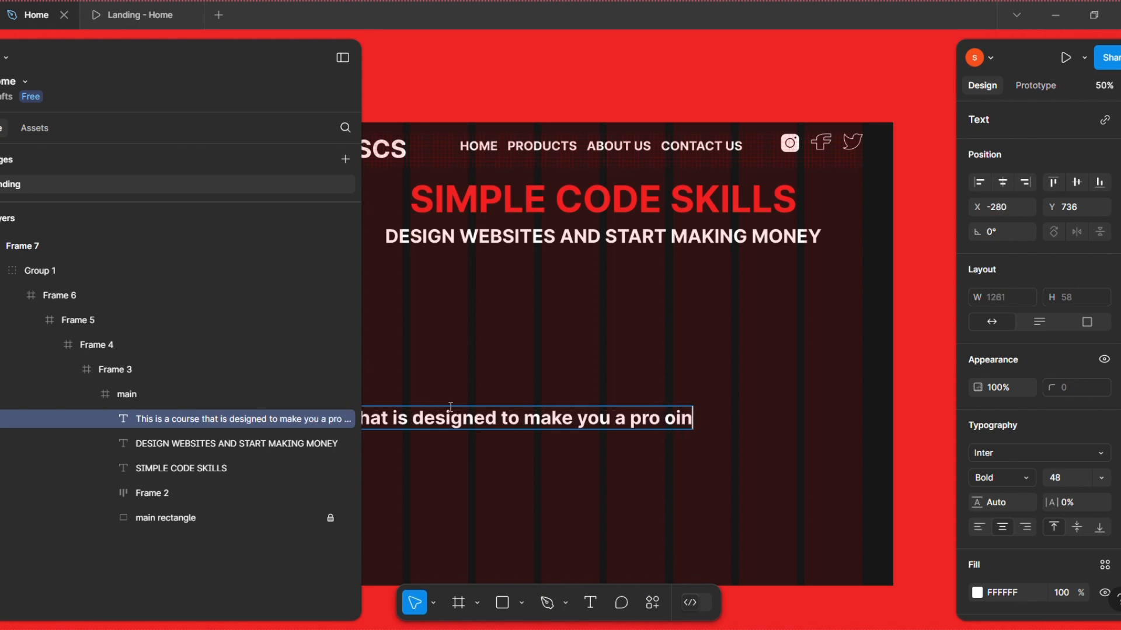
key(BackSpace)
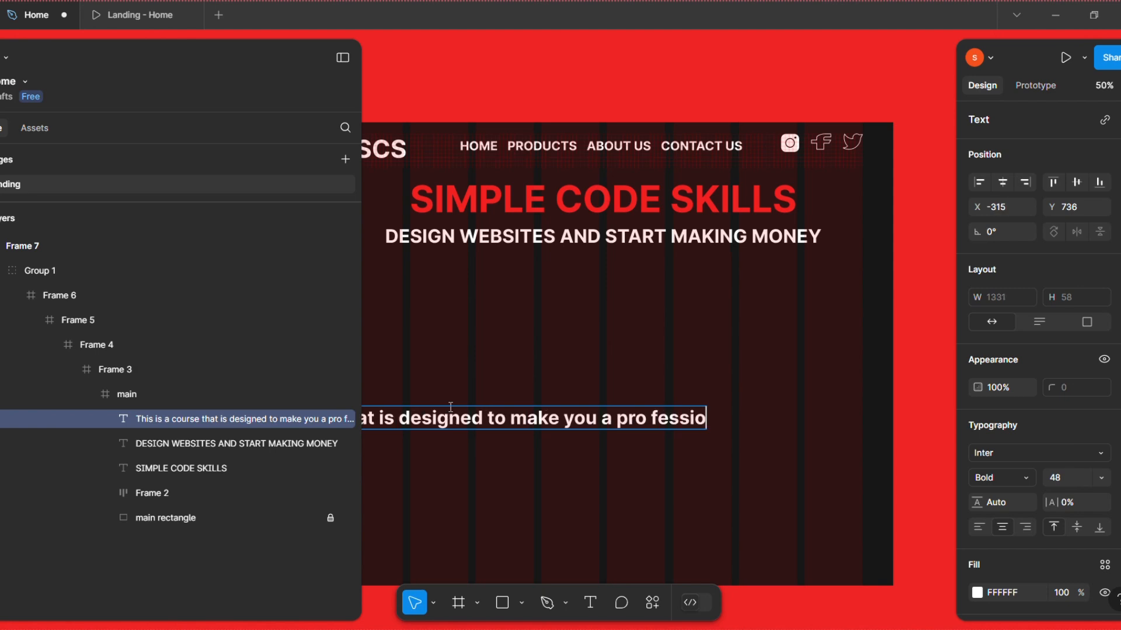
key(BackSpace)
key(BackSpace)
key(BackSpace)
key(BackSpace)
key(BackSpace)
key(BackSpace)
key(BackSpace)
key(BackSpace)
key(BackSpace)
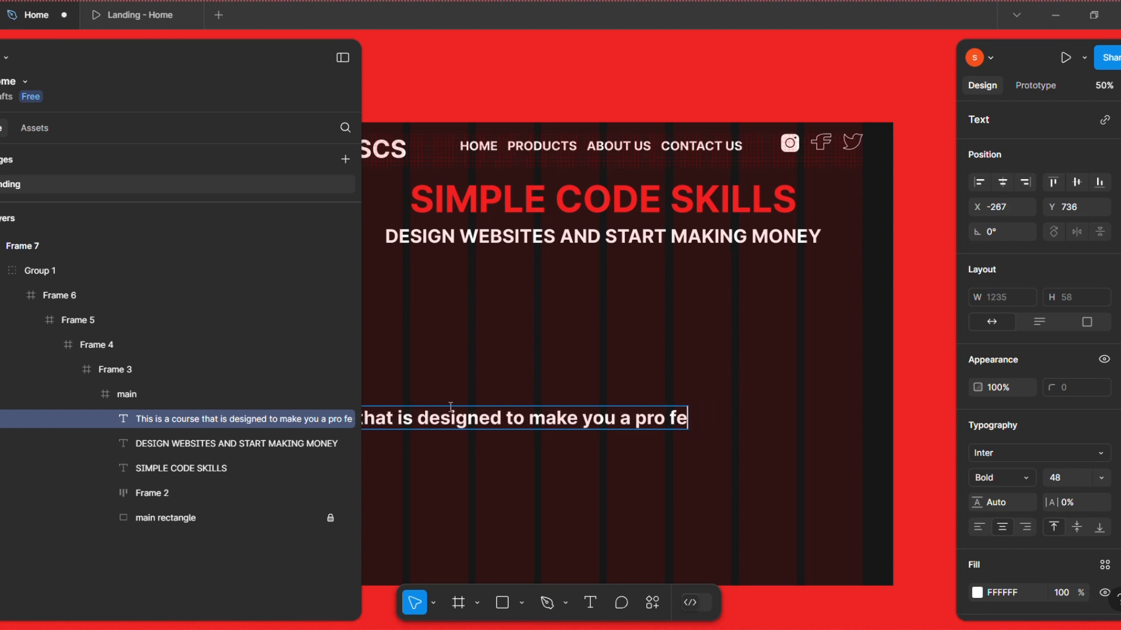
text(fes)
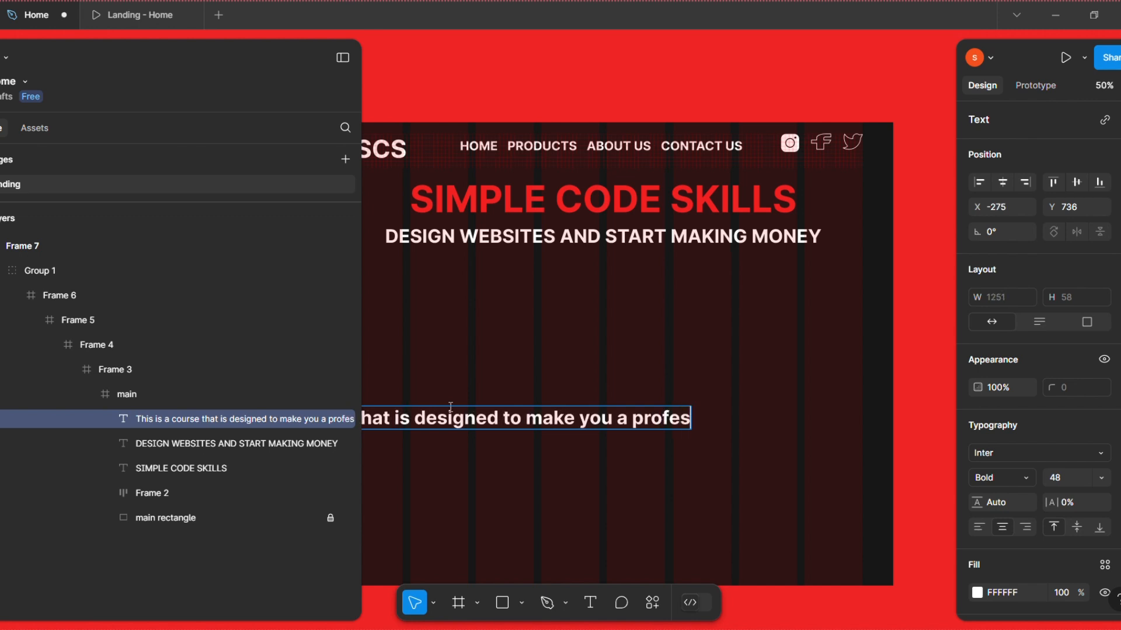
text(sional )
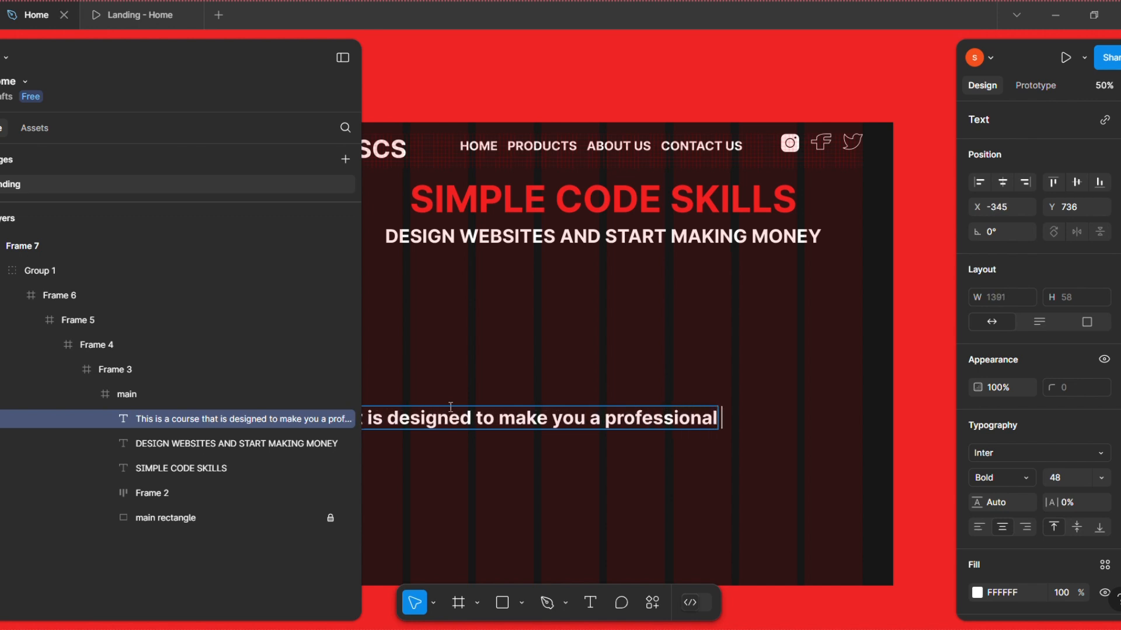
text(in thw)
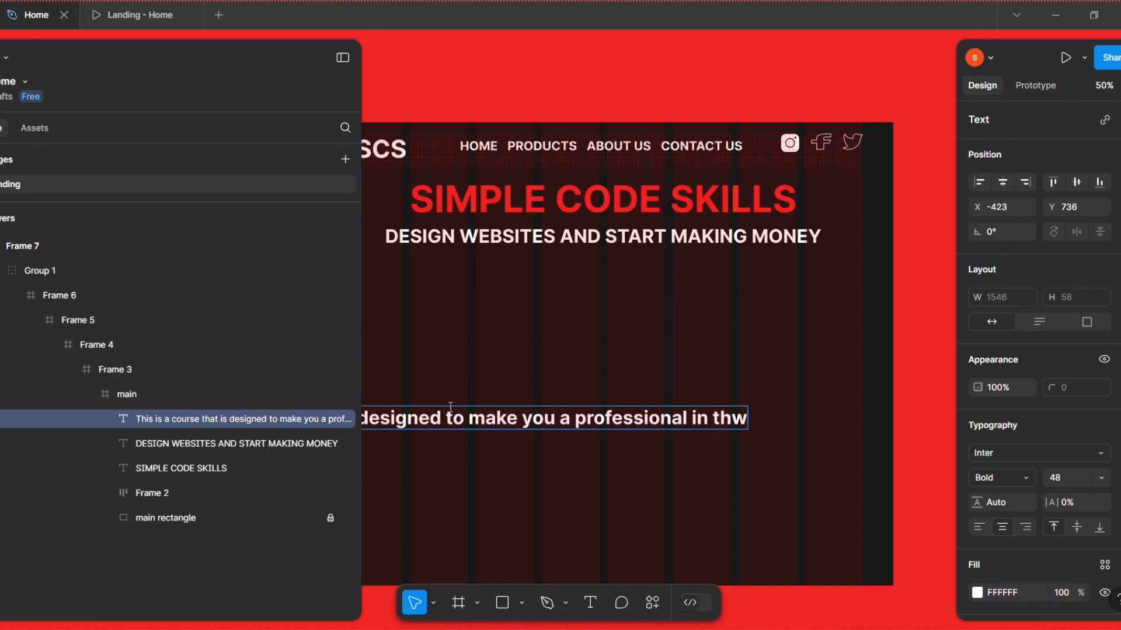
key(BackSpace)
text(e)
text( fi)
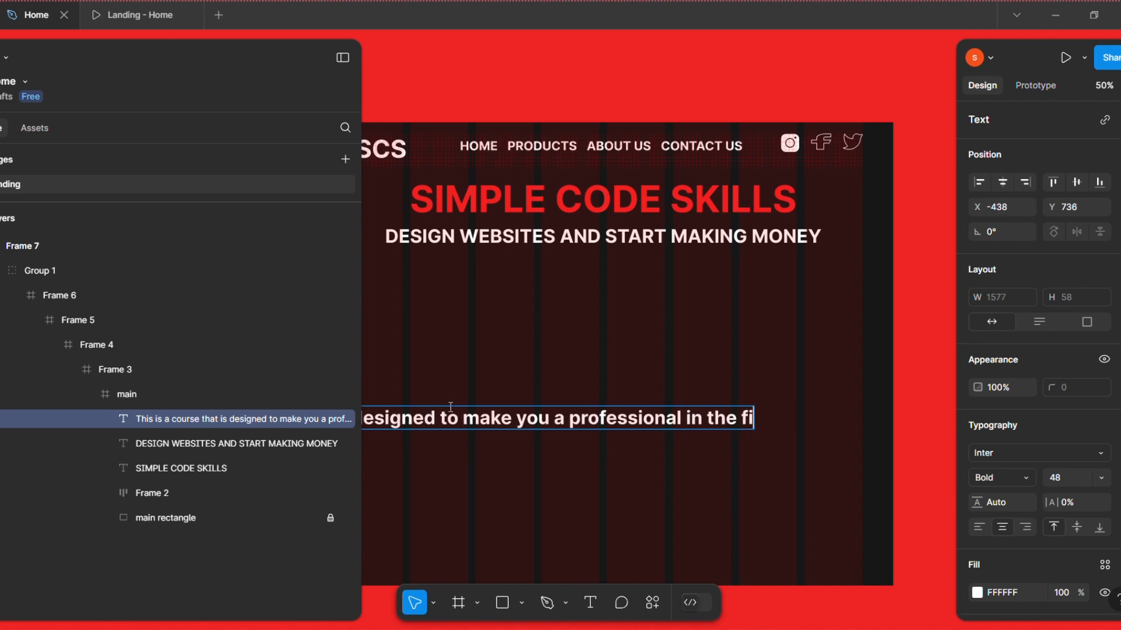
text(eld of we)
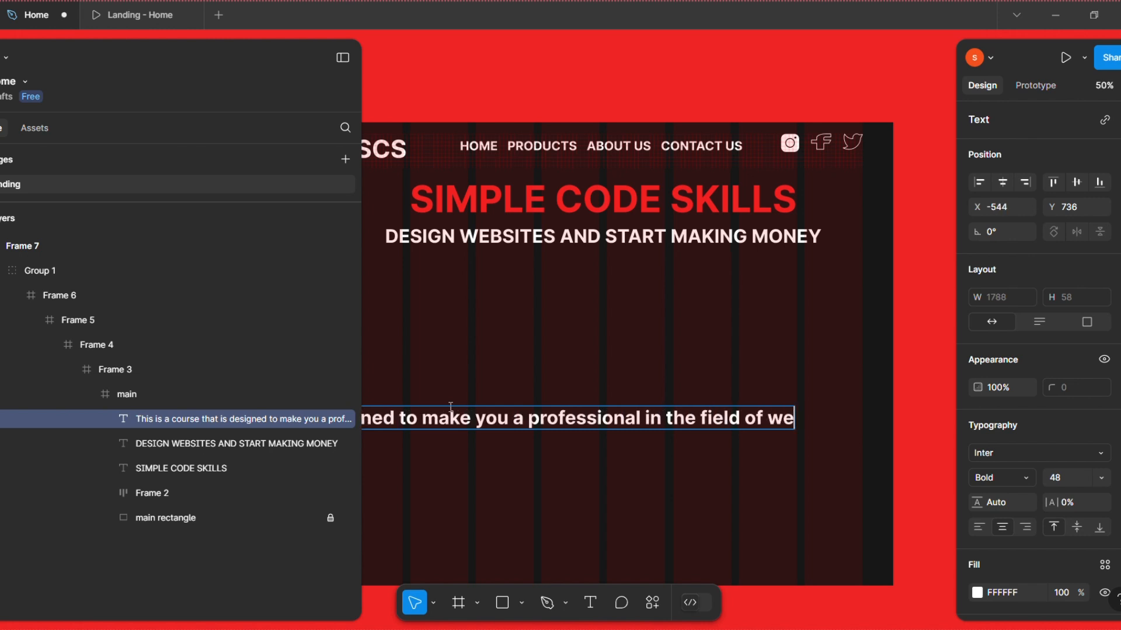
text(bsite de)
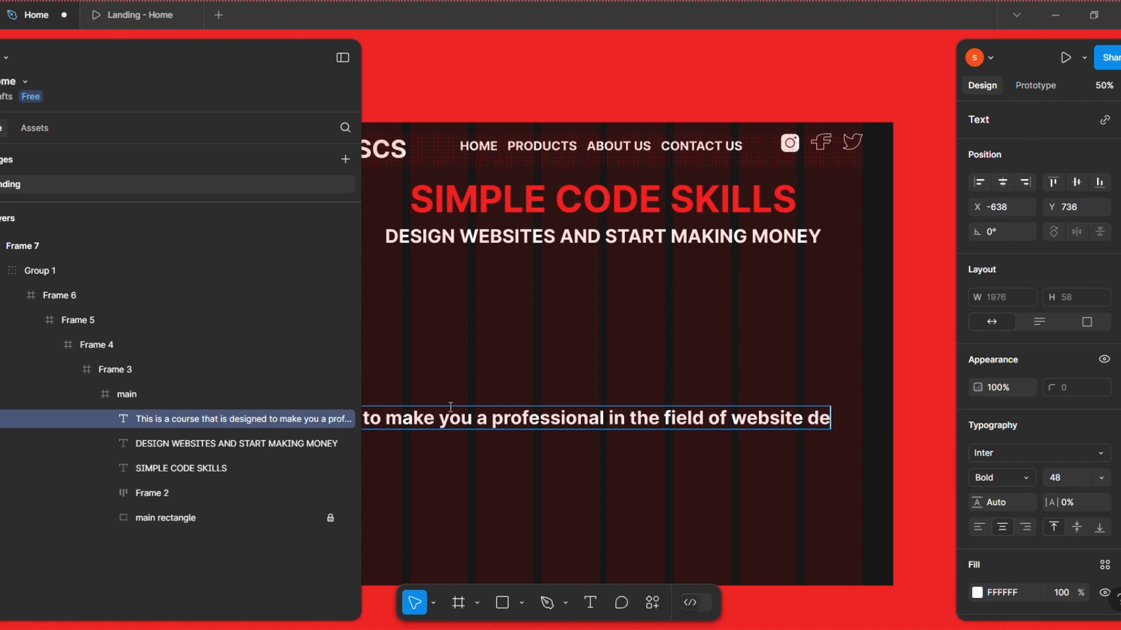
text(velopment)
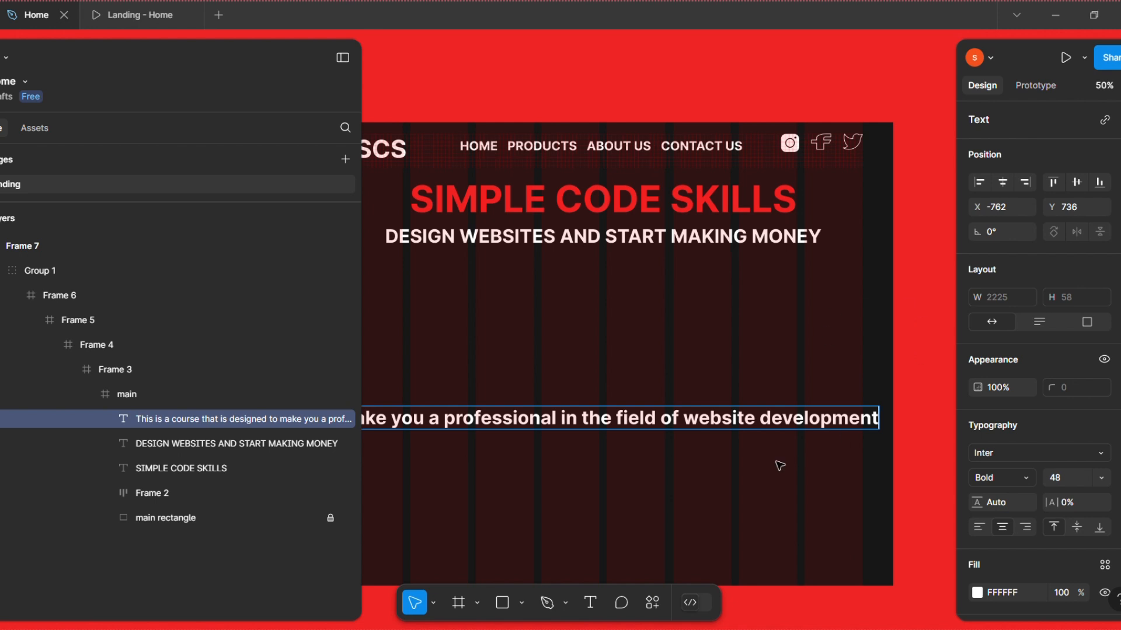
Break the course description text into two lines after the word "professional"
key(ctrl+a)
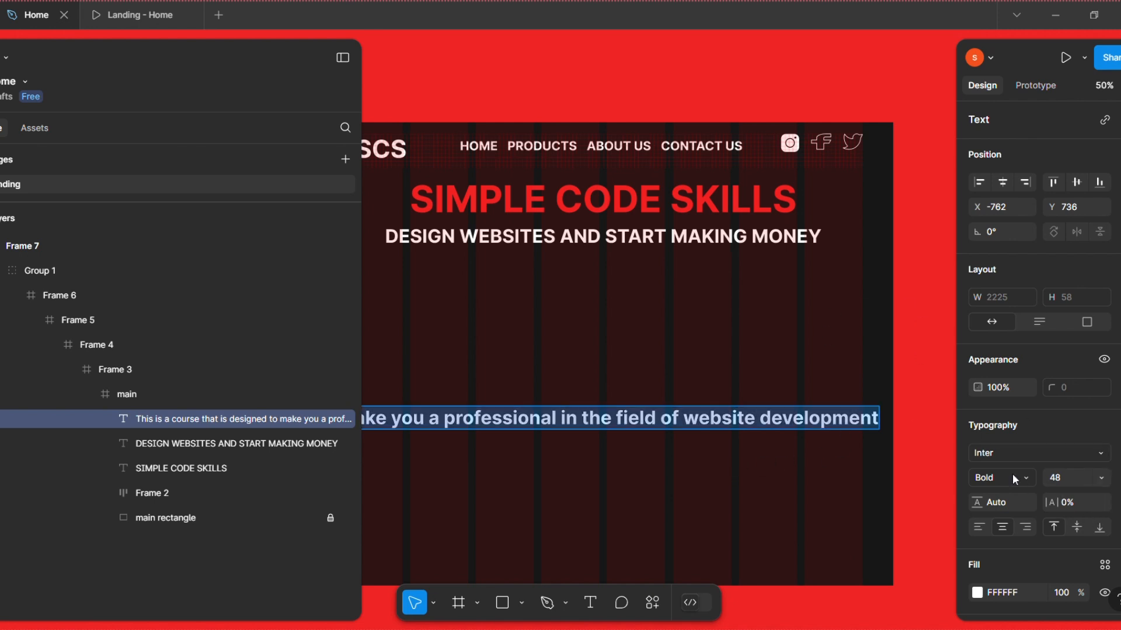
click(560, 418)
key(Return)
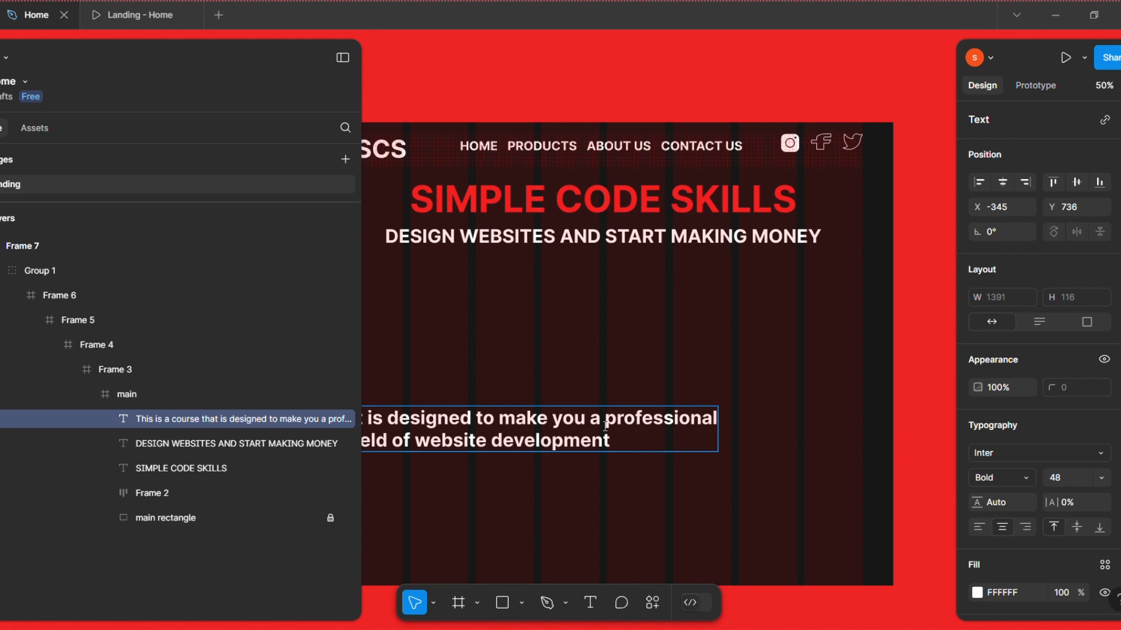
Set the two-line course description text to size 36 and centre it horizontally in the main frame
key(ctrl+a)
click(1101, 478)
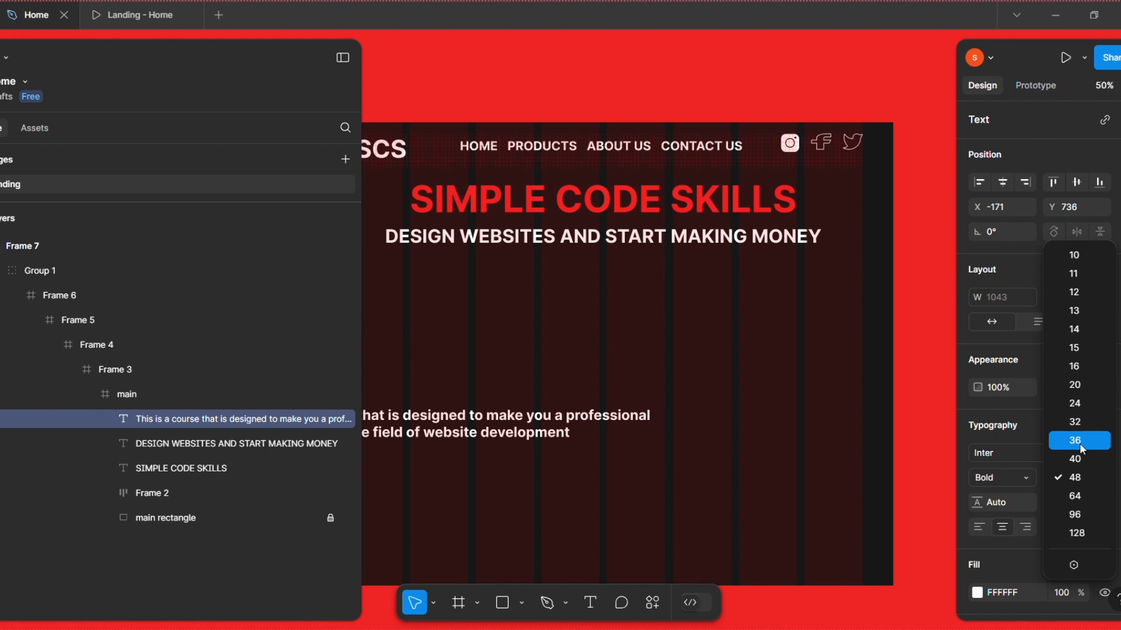
click(1080, 443)
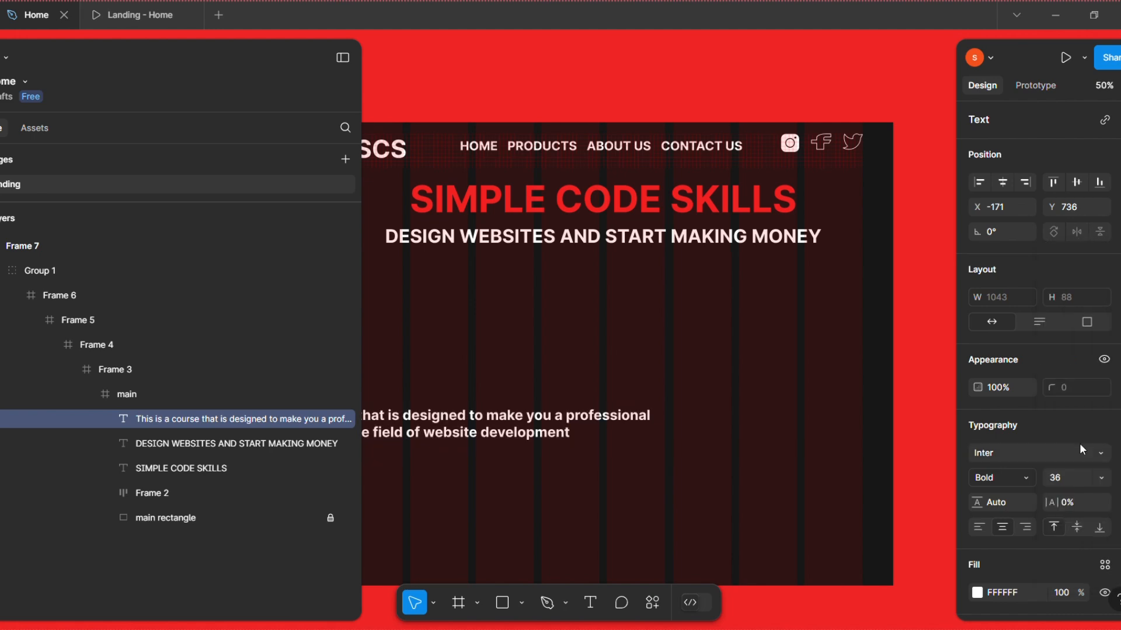
click(1002, 183)
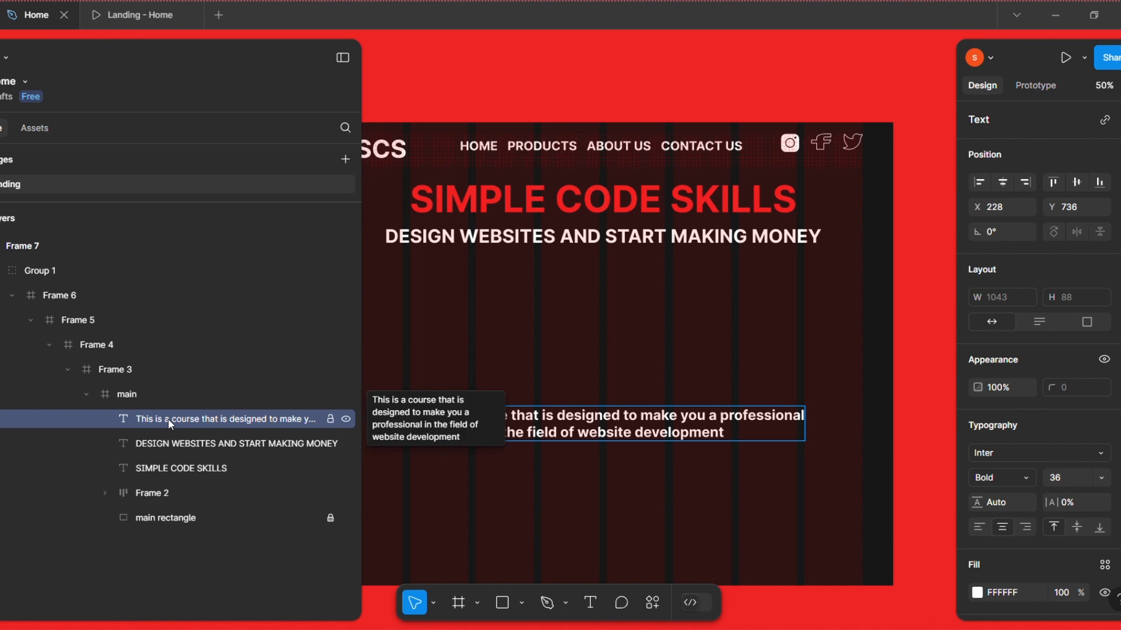
Move the course description text straight up to Y 346, just below the DESIGN WEBSITES AND START MAKING MONEY subheading
click(246, 445)
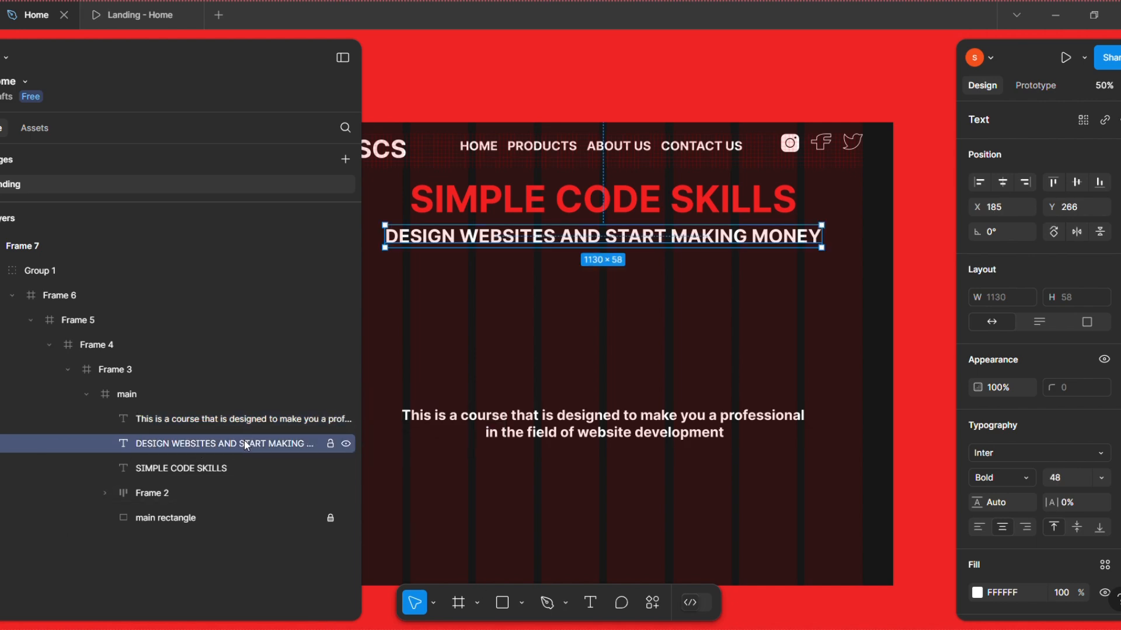
click(243, 465)
click(238, 416)
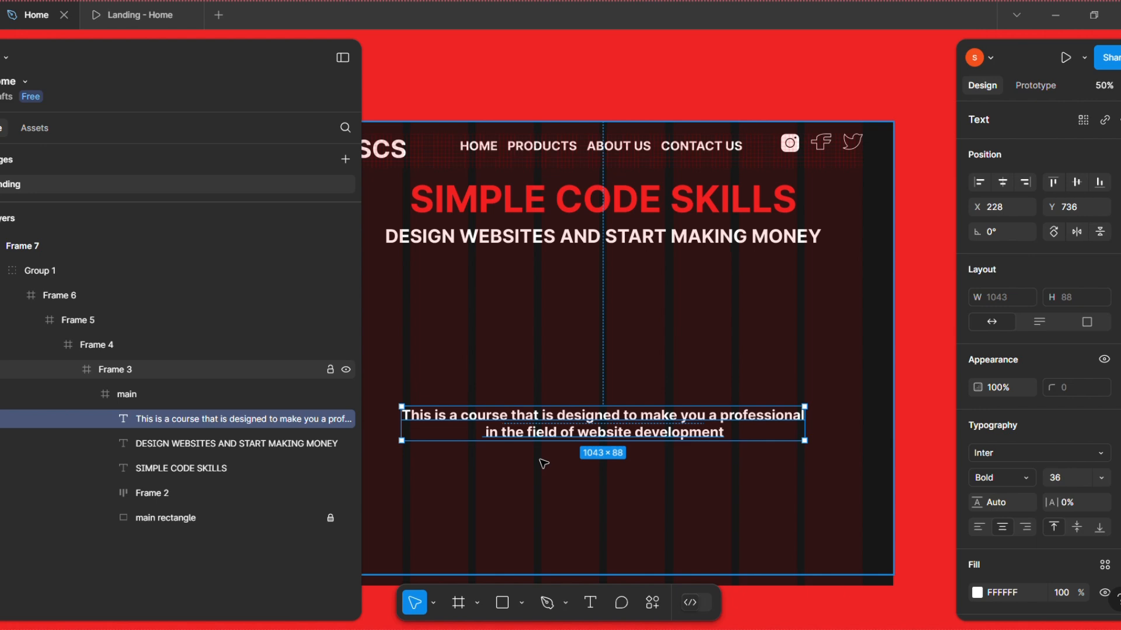
key(shift+Up)
key(shift+Up)
key(shift+Up)
key(shift+Up)
key(shift+Up)
key(shift+Up)
key(shift+Up)
key(shift+Up)
key(shift+Up)
key(shift+Up)
key(shift+Up)
key(shift+Up)
key(shift+Up)
key(shift+Up)
key(shift+Up)
key(shift+Up)
key(shift+Up)
key(shift+Up)
key(shift+Up)
key(shift+Up)
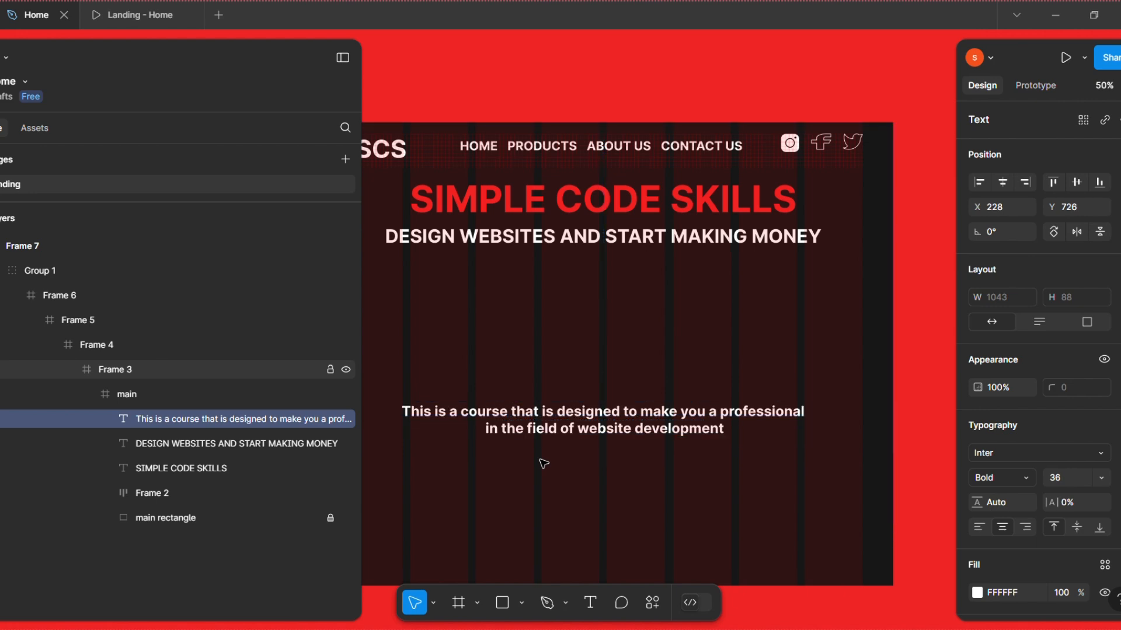
key(shift+Up)
key(shift+Up)
key(shift+Up)
key(shift+Up)
key(shift+Up)
key(shift+Up)
key(shift+Up)
key(shift+Up)
key(shift+Up)
key(shift+Up)
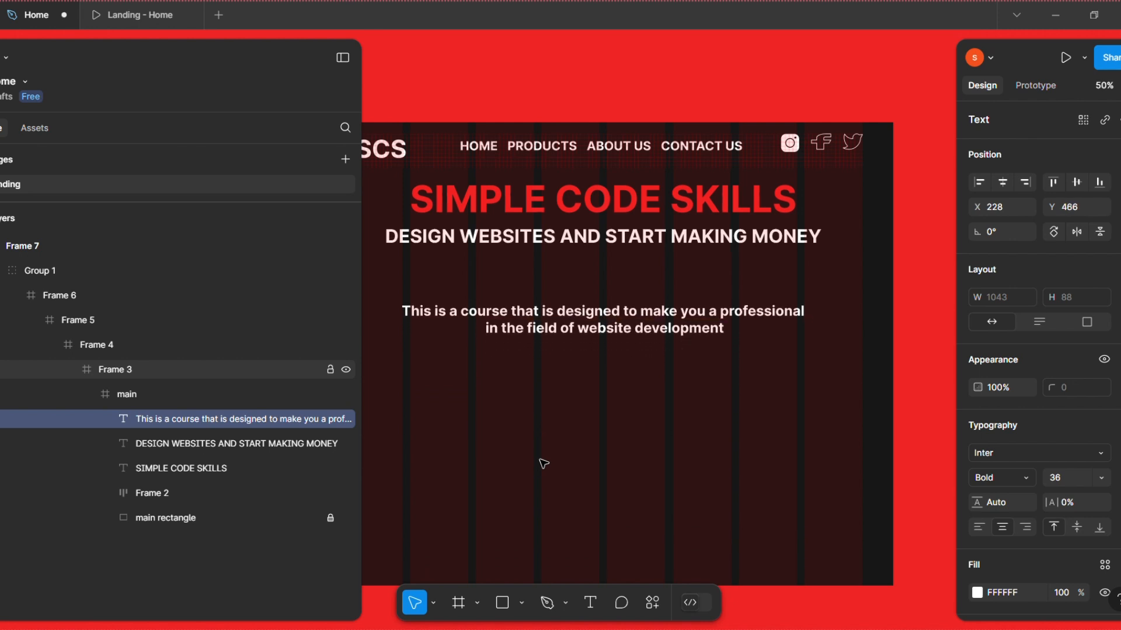
key(shift+Up)
key(shift+Up)
key(shift+Up)
key(shift+Up)
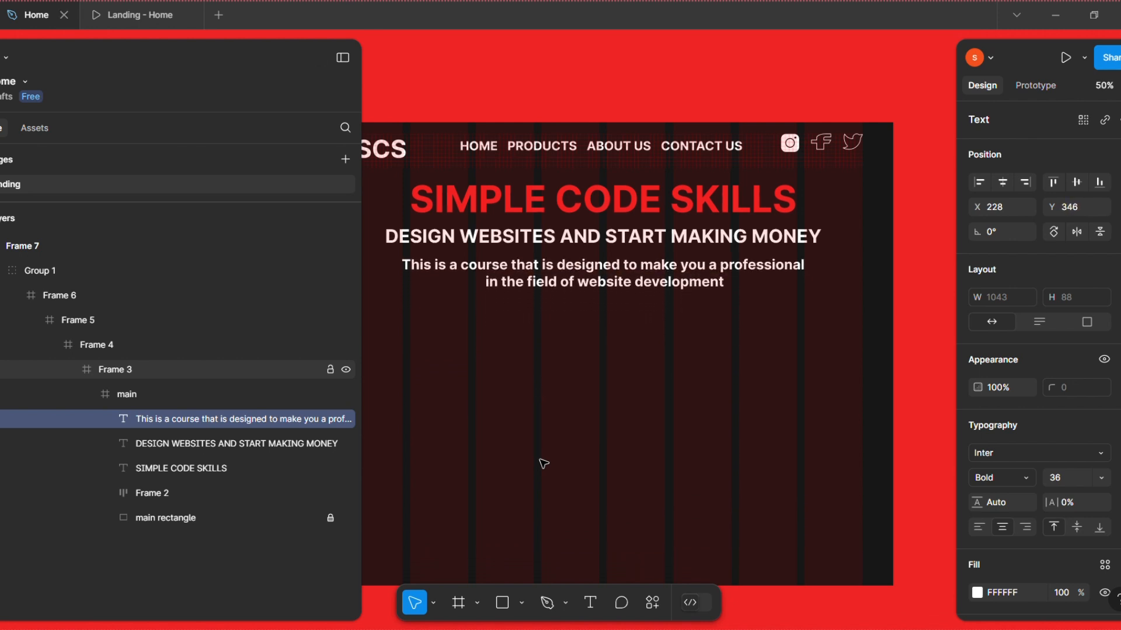
key(shift+Up)
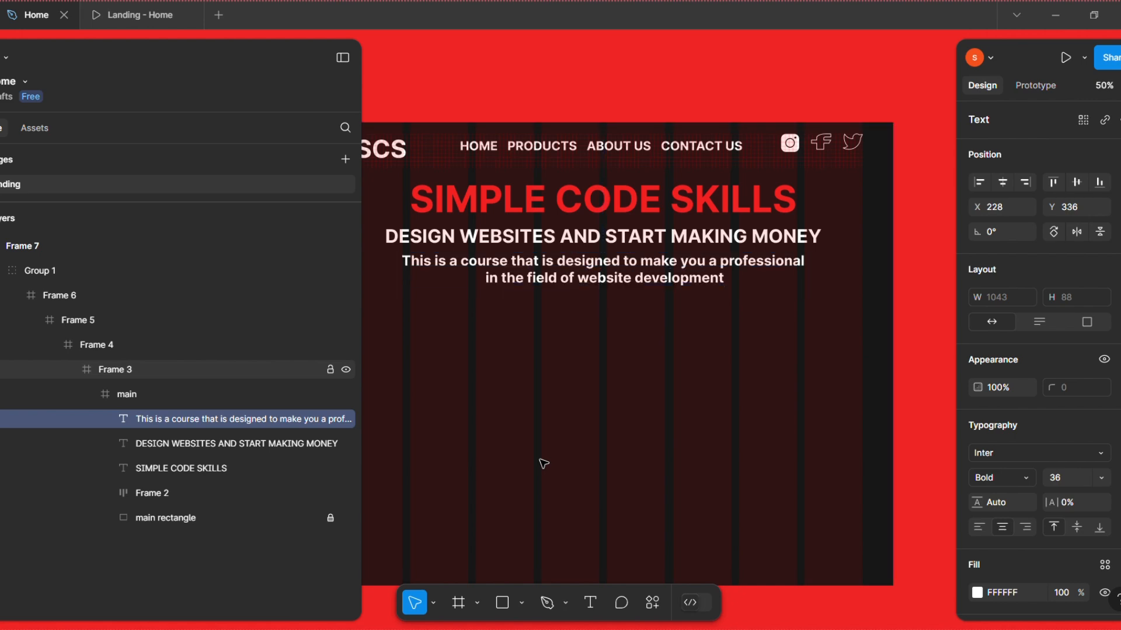
key(shift+Down)
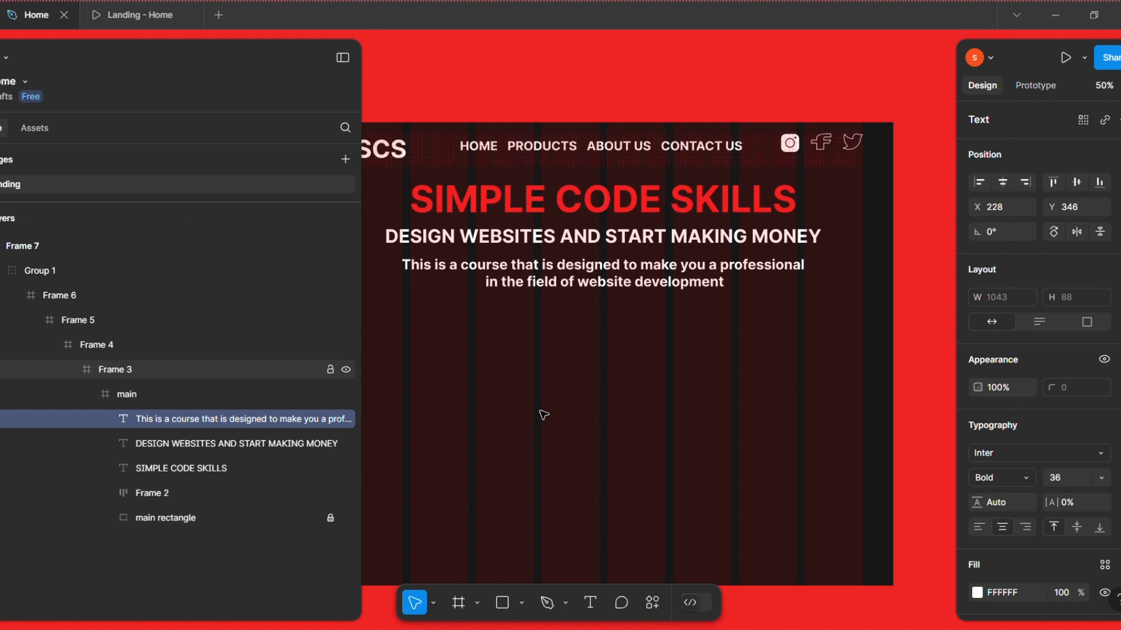
click(632, 390)
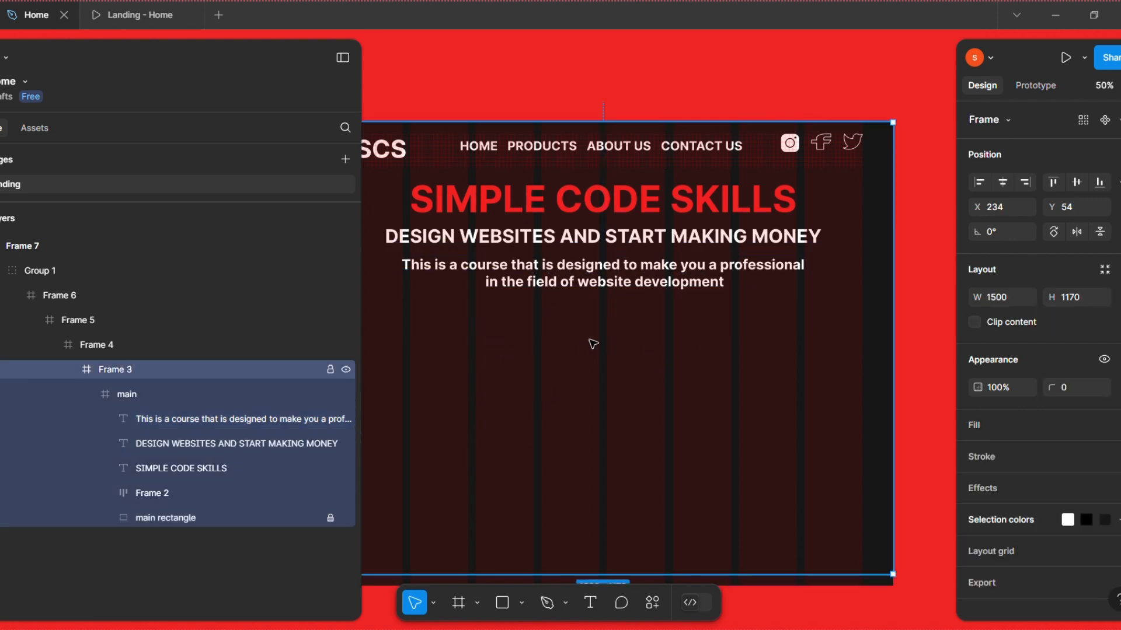
Add the text "SUBSCRIBE THIS CHANNEL AND DON'T MISS OUT" in the lower part of the main frame at Y 978
click(589, 606)
click(402, 500)
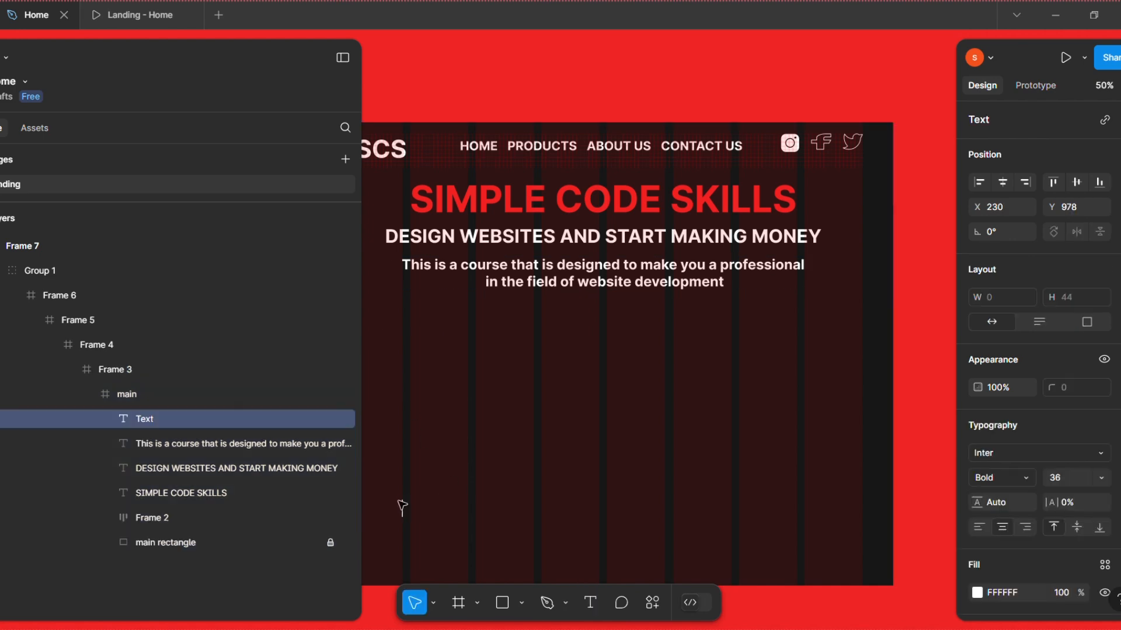
text(SUBSCRIBE)
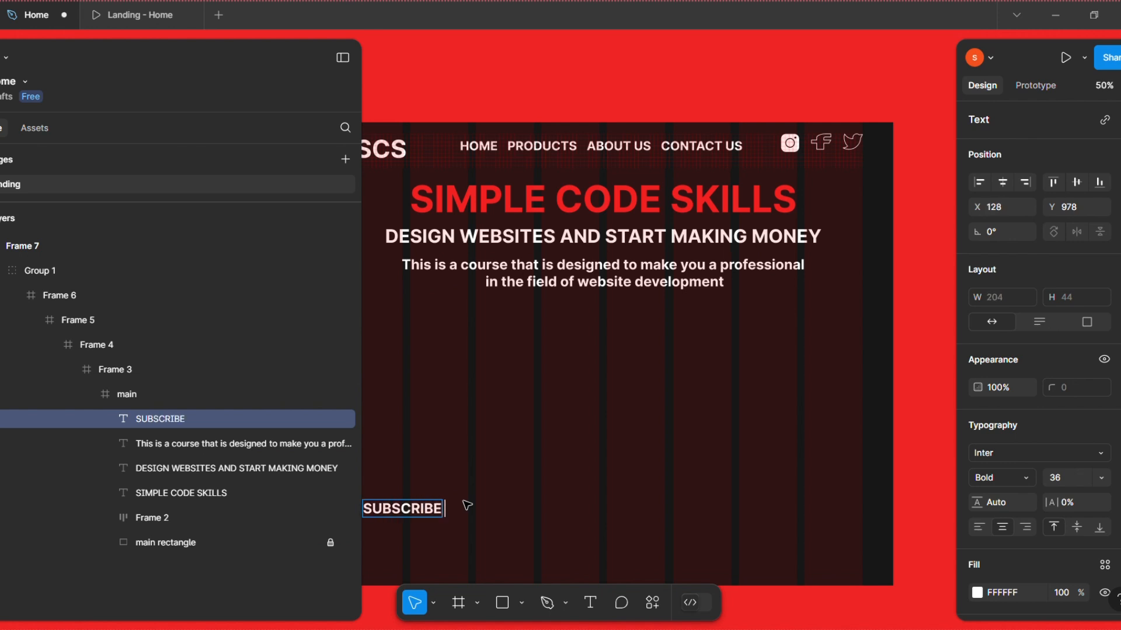
text( THIS CHA)
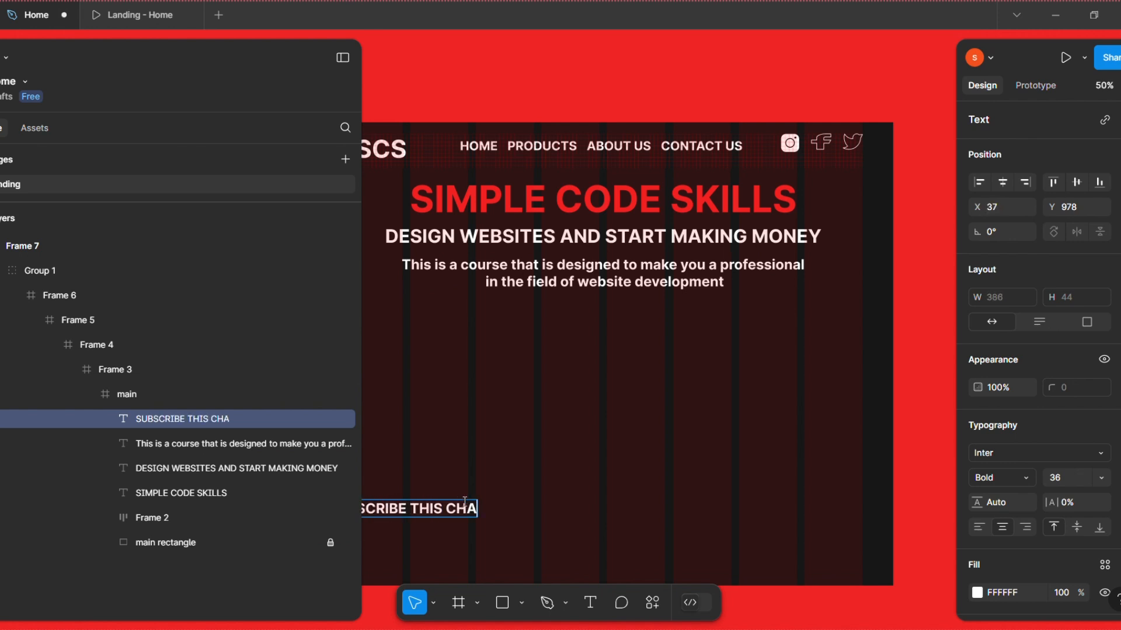
text(NNEL AND D)
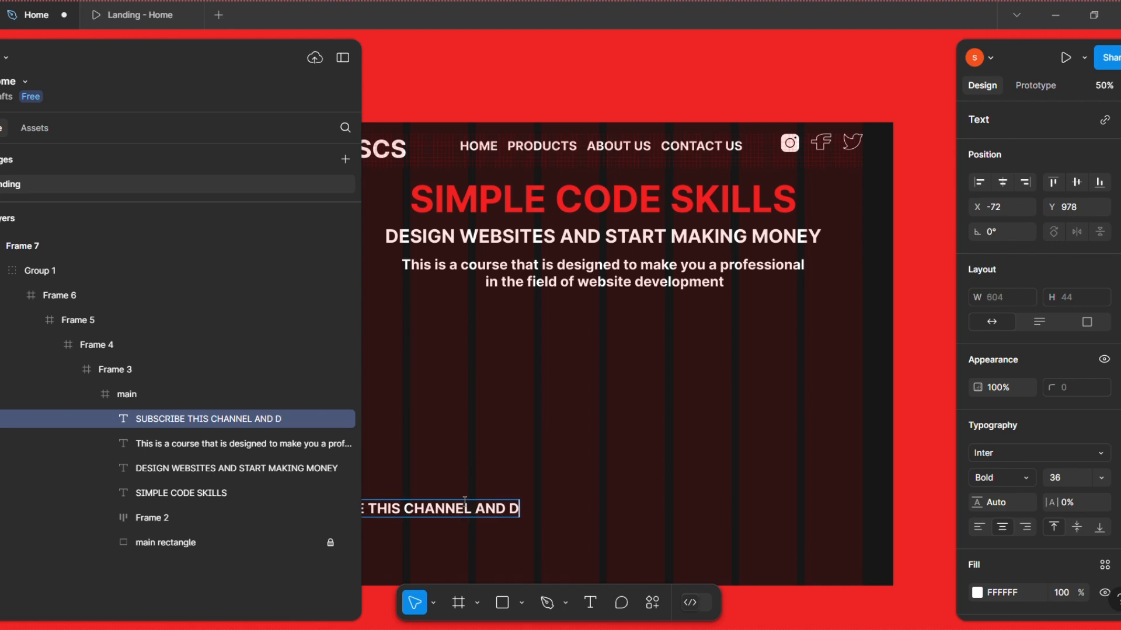
text(ON'T M)
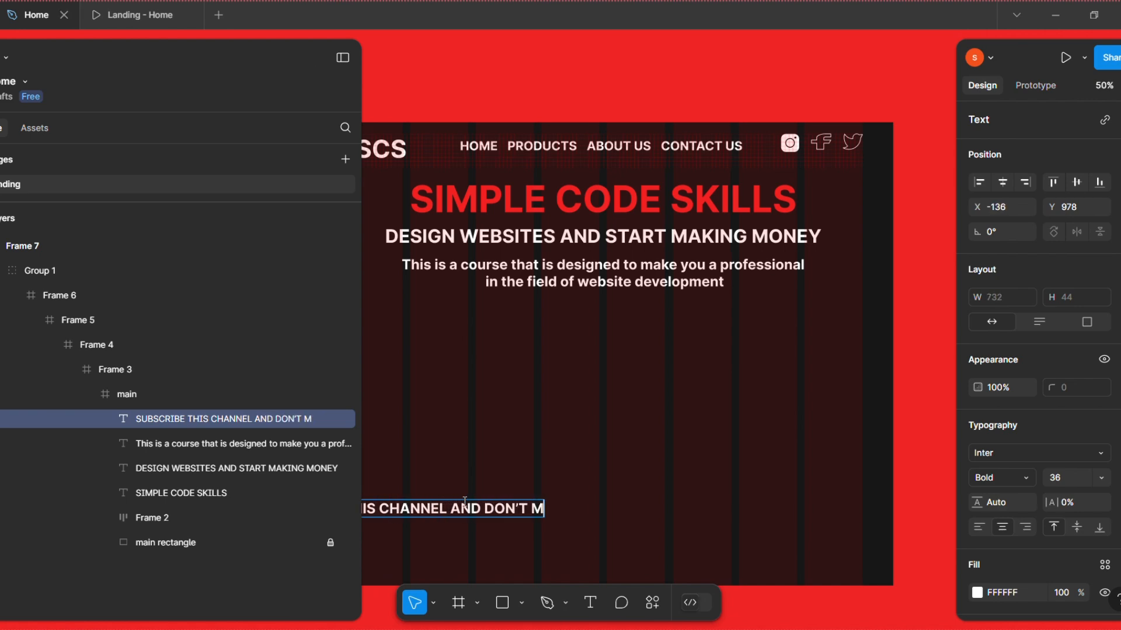
text(ISS OUT)
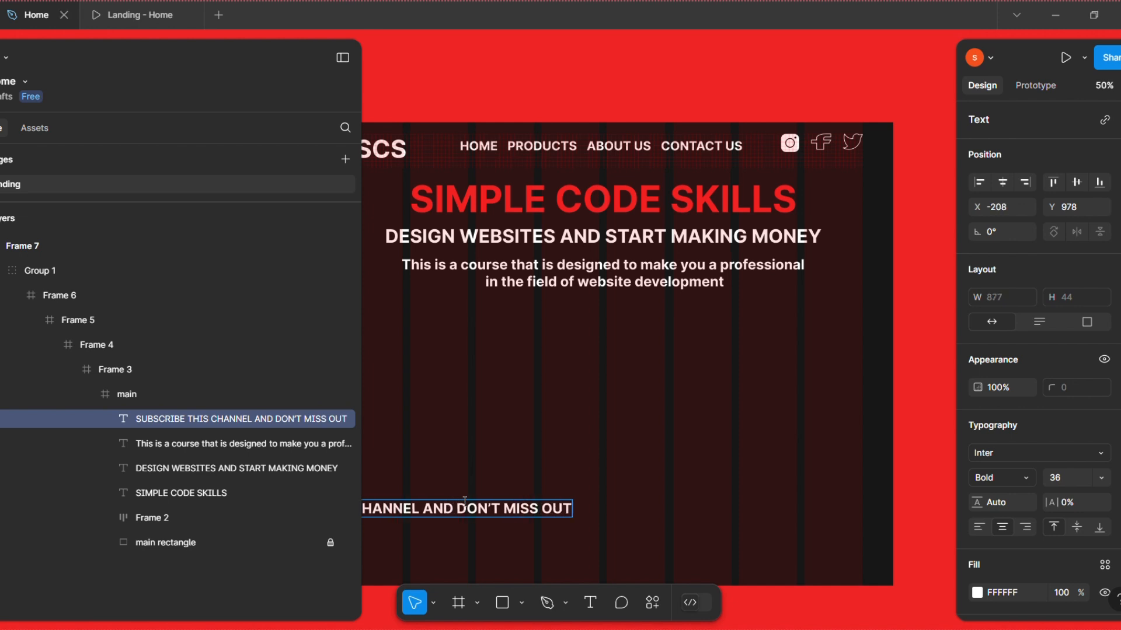
Set the SUBSCRIBE THIS CHANNEL text to size 48 and centre it horizontally in the main frame
key(ctrl+a)
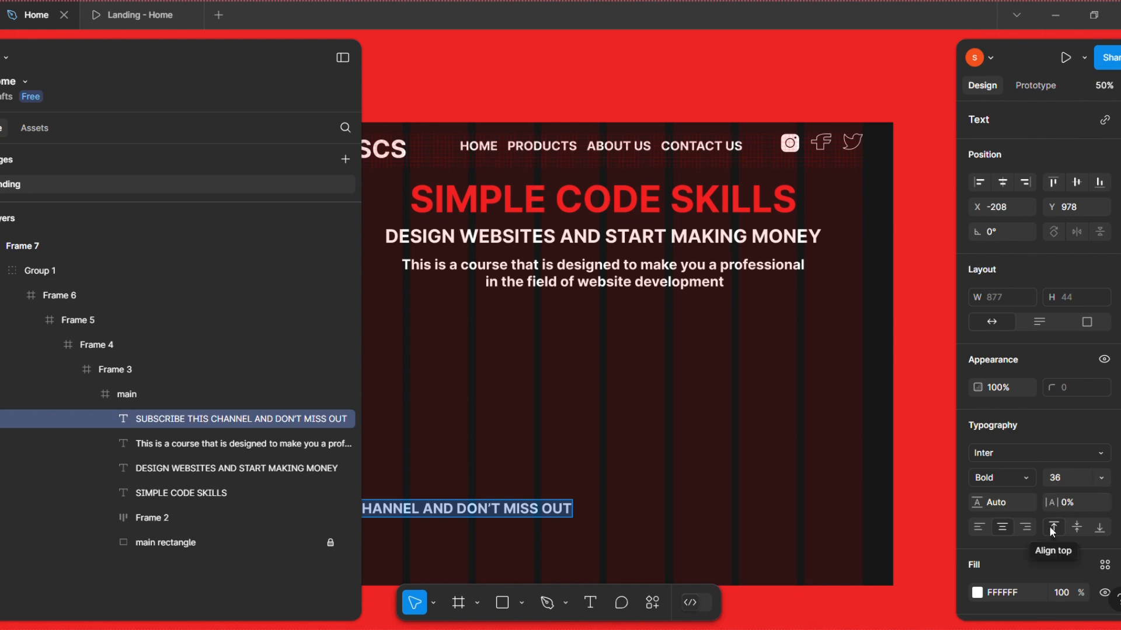
click(1103, 479)
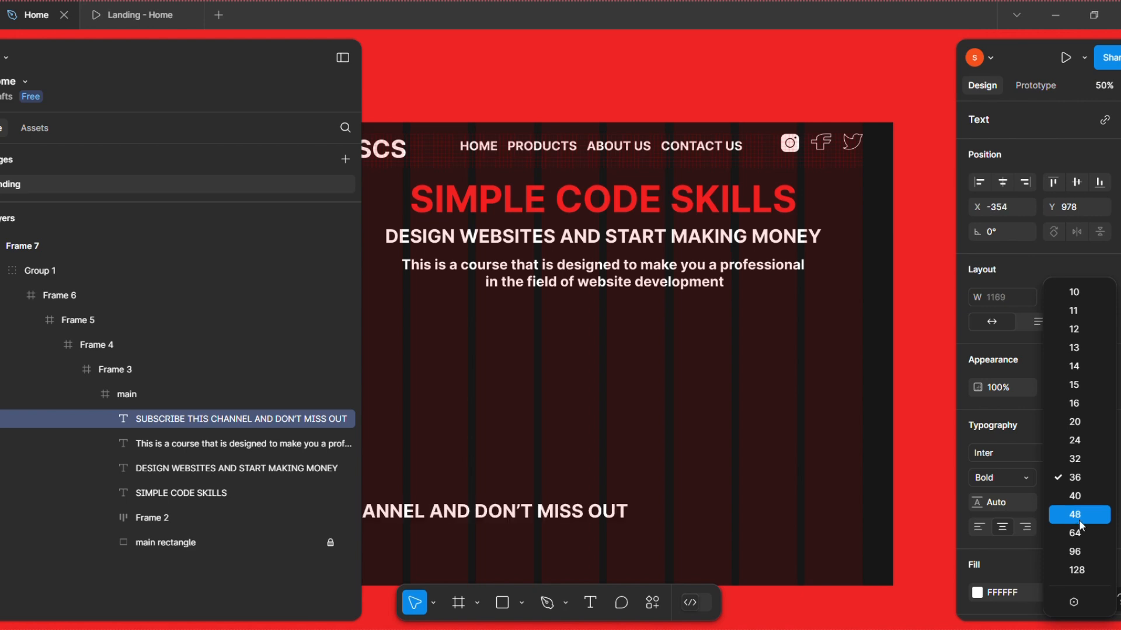
click(1078, 514)
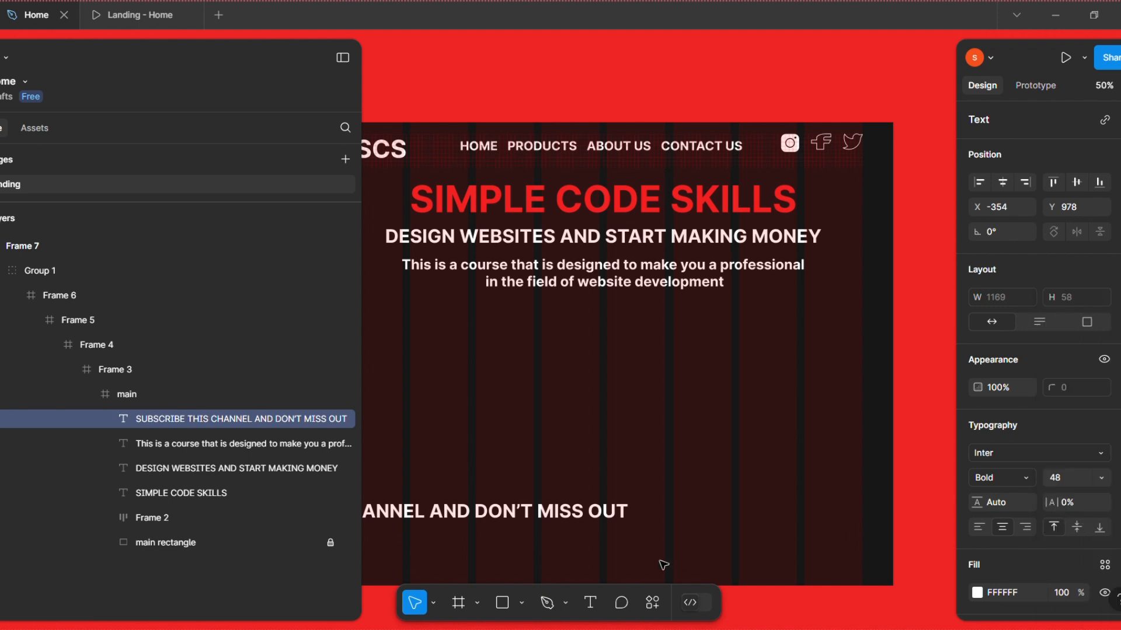
click(195, 418)
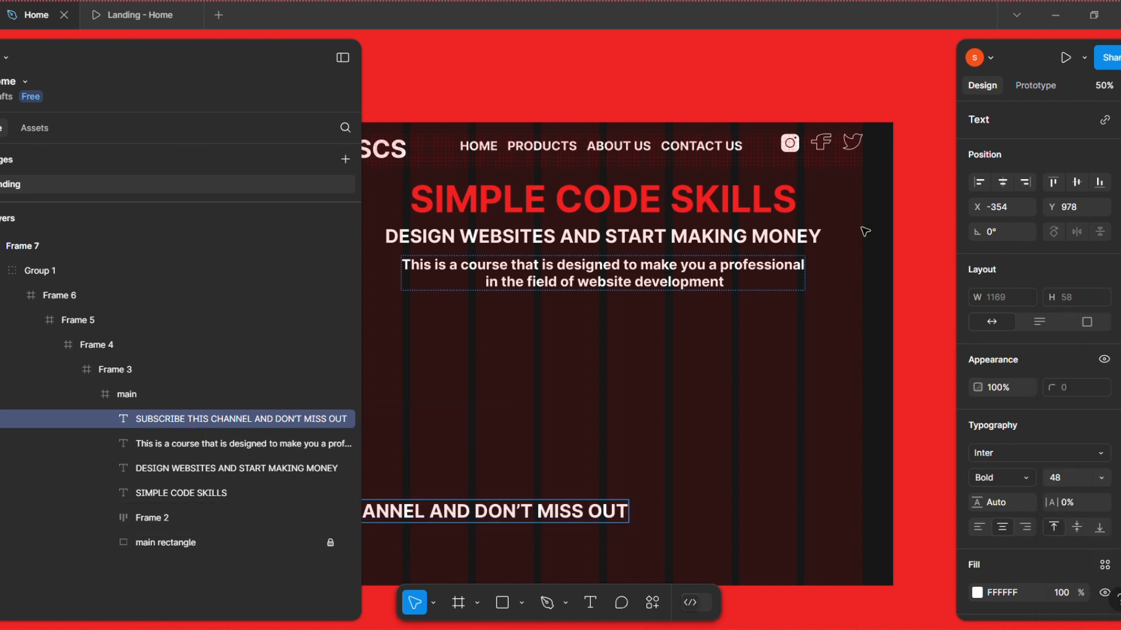
click(1004, 181)
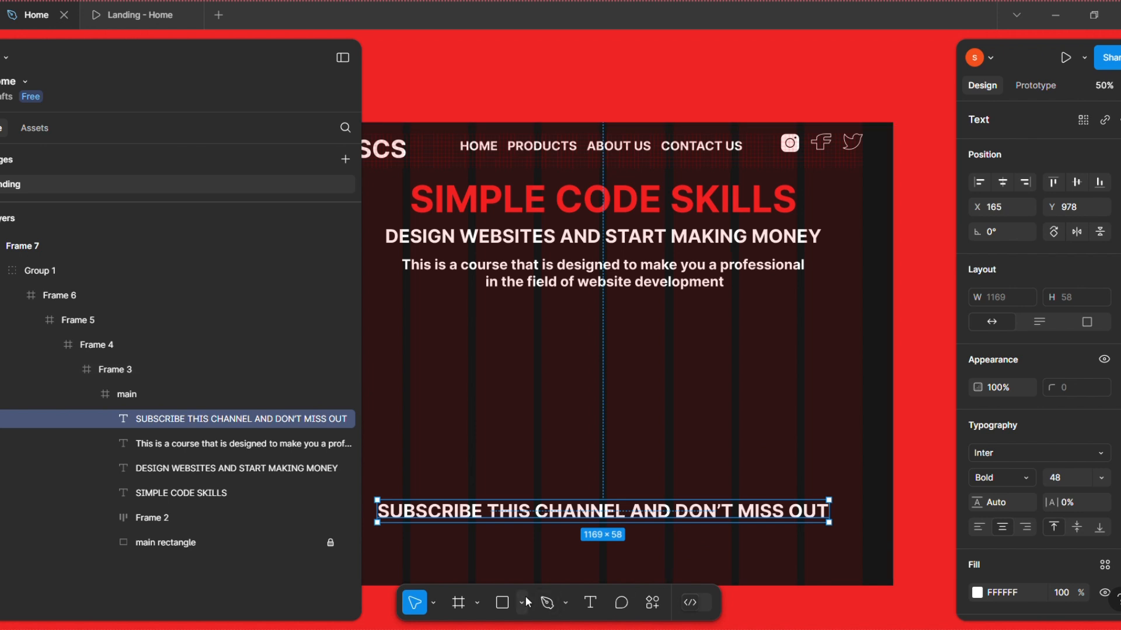
Draw a rectangle about 300 × 88 filled with red EF2424 below the SUBSCRIBE text, centred horizontally in the frame at about Y 1056
click(501, 603)
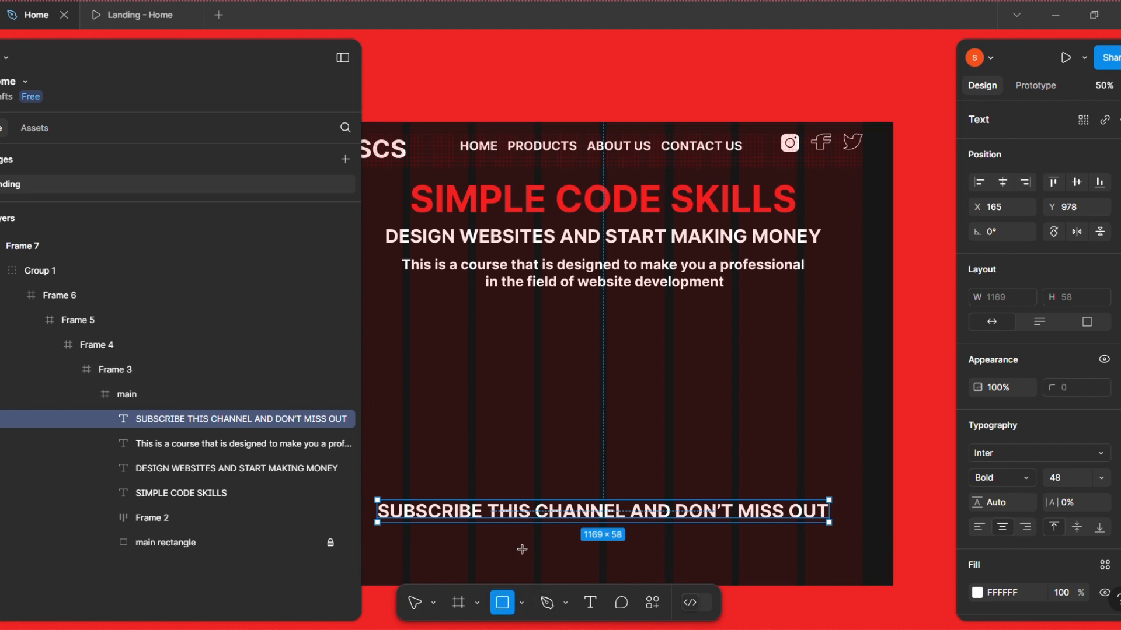
mouse_move(524, 534)
mouse_down()
mouse_move(642, 542)
mouse_move(639, 567)
mouse_up()
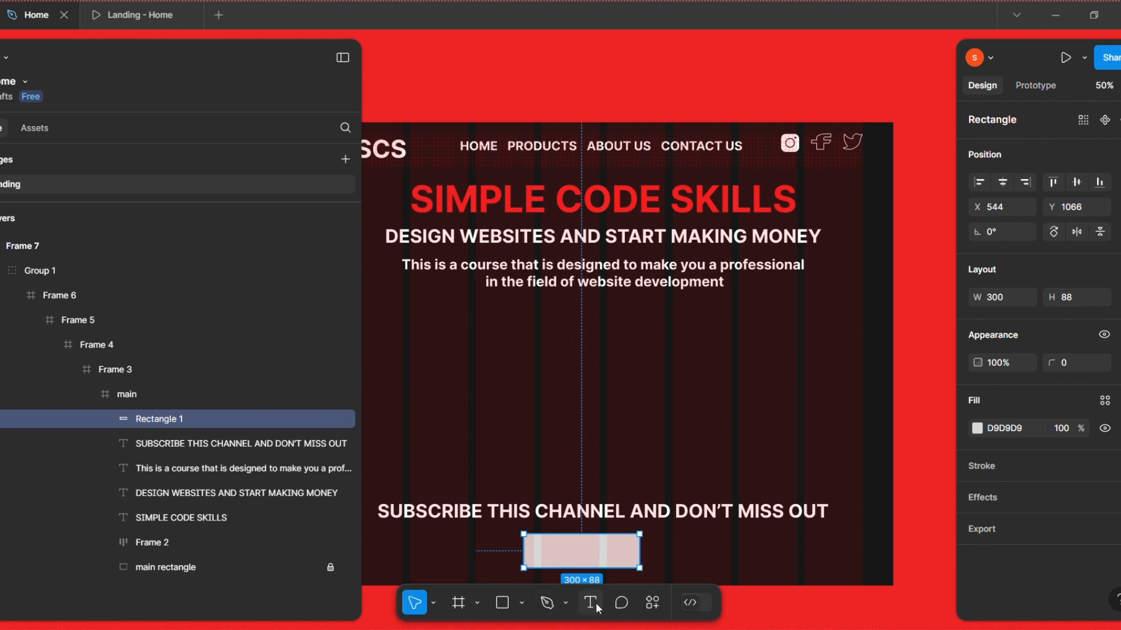
click(977, 430)
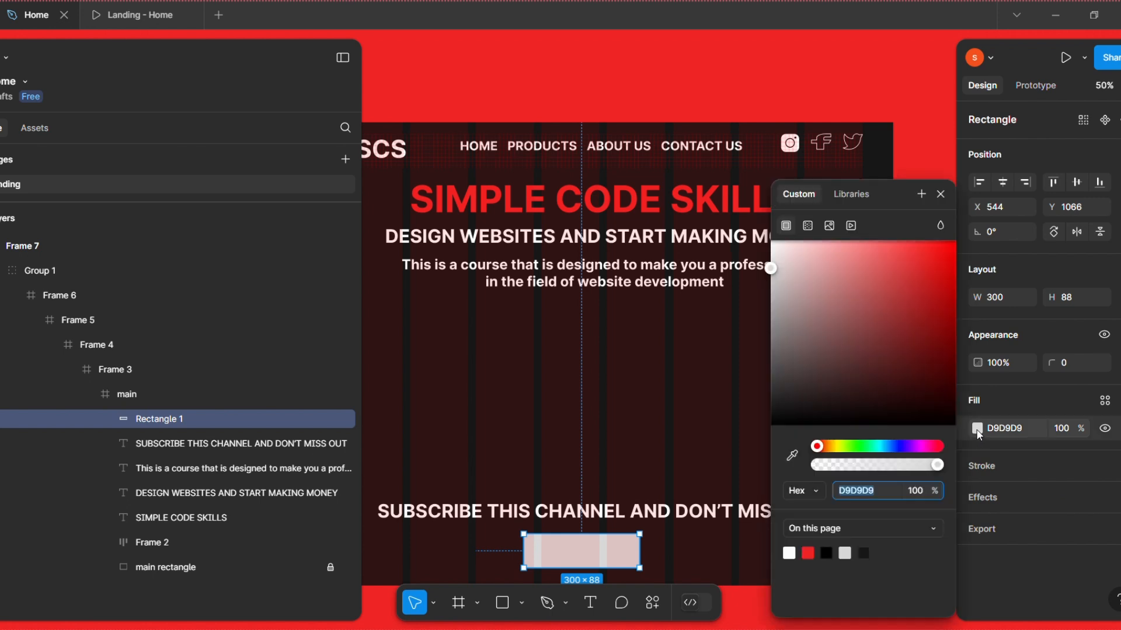
click(807, 553)
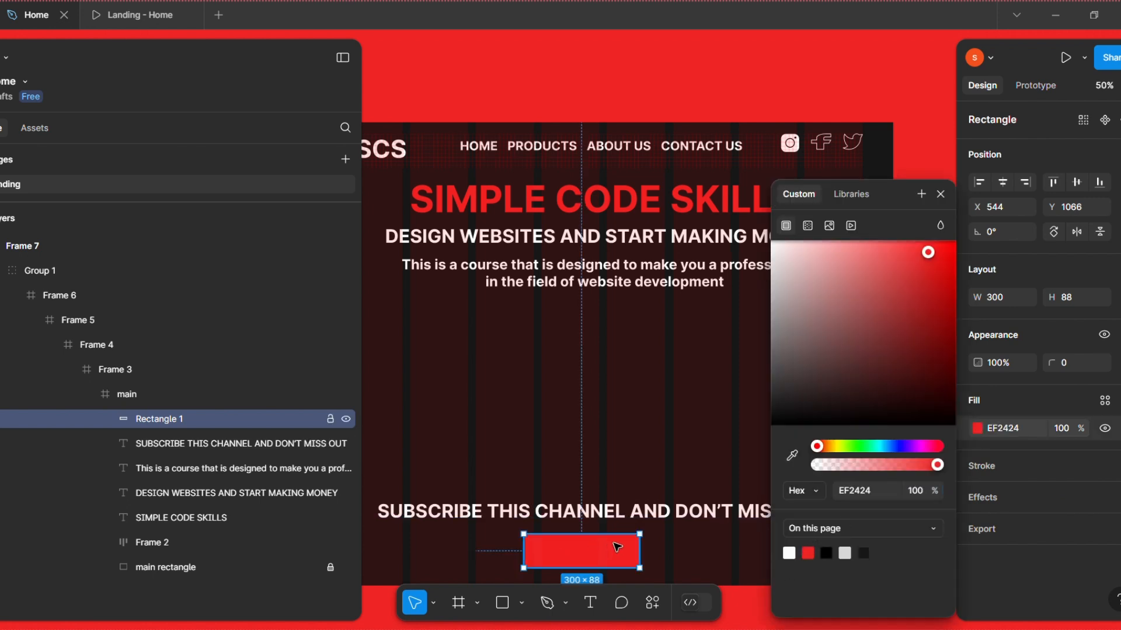
drag(607, 547, 618, 543)
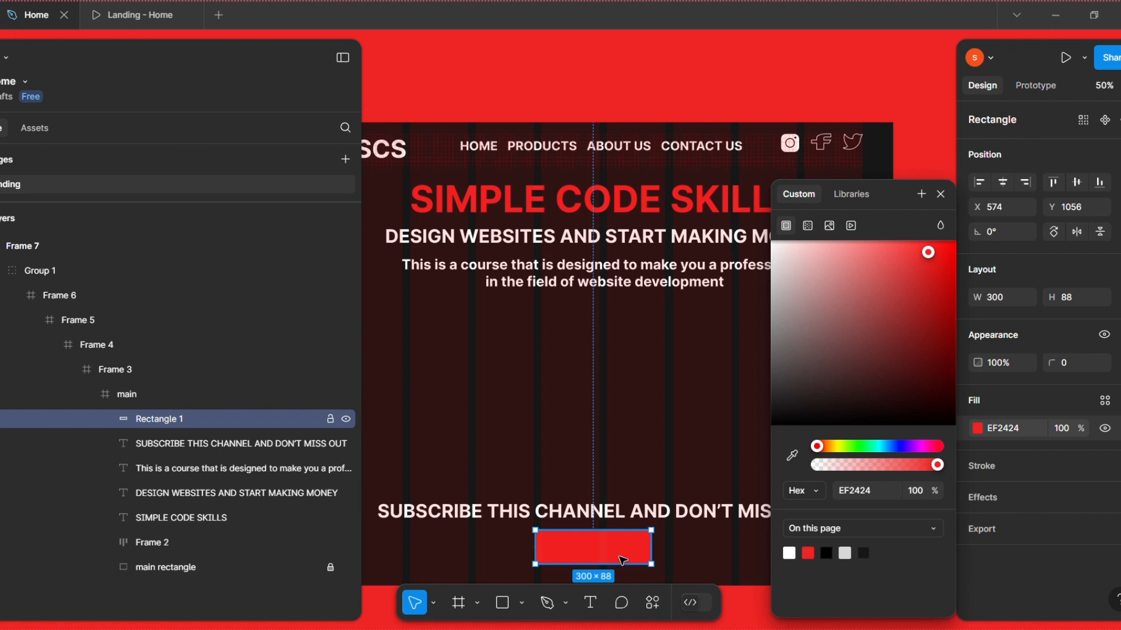
click(1008, 187)
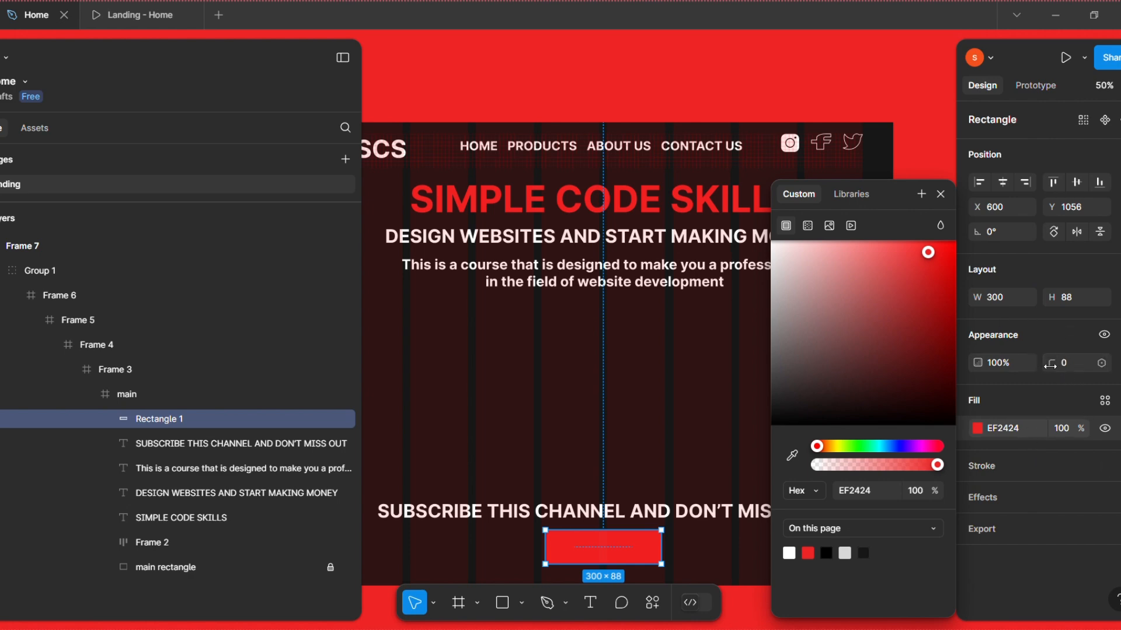
Round the corners of the red rectangle, trying a radius of 40 before setting it to 50
click(1074, 365)
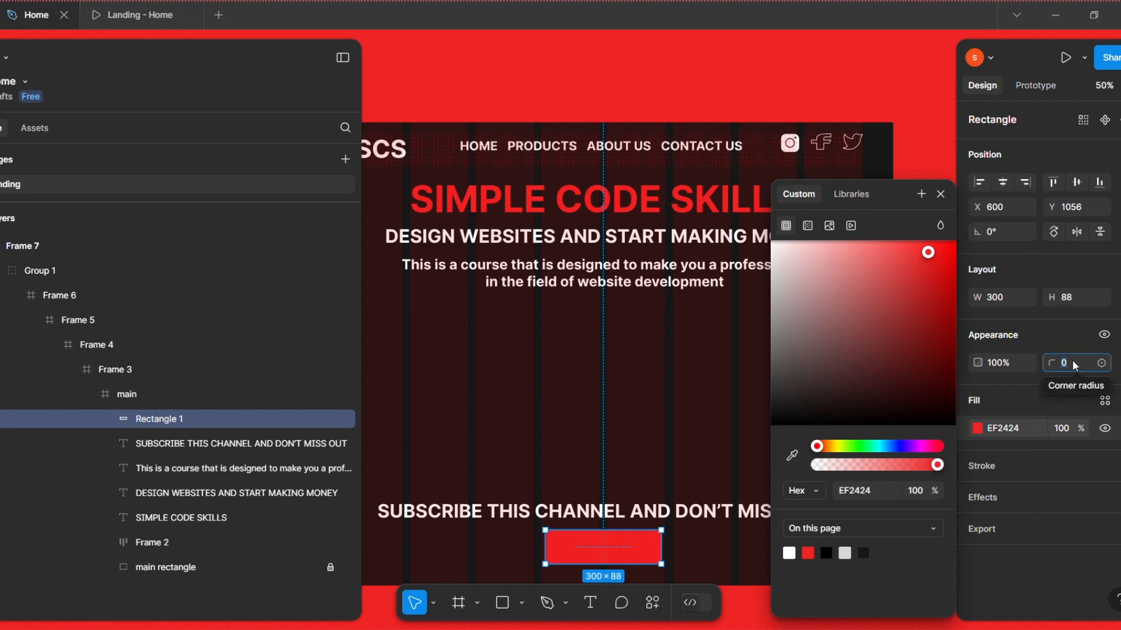
key(BackSpace)
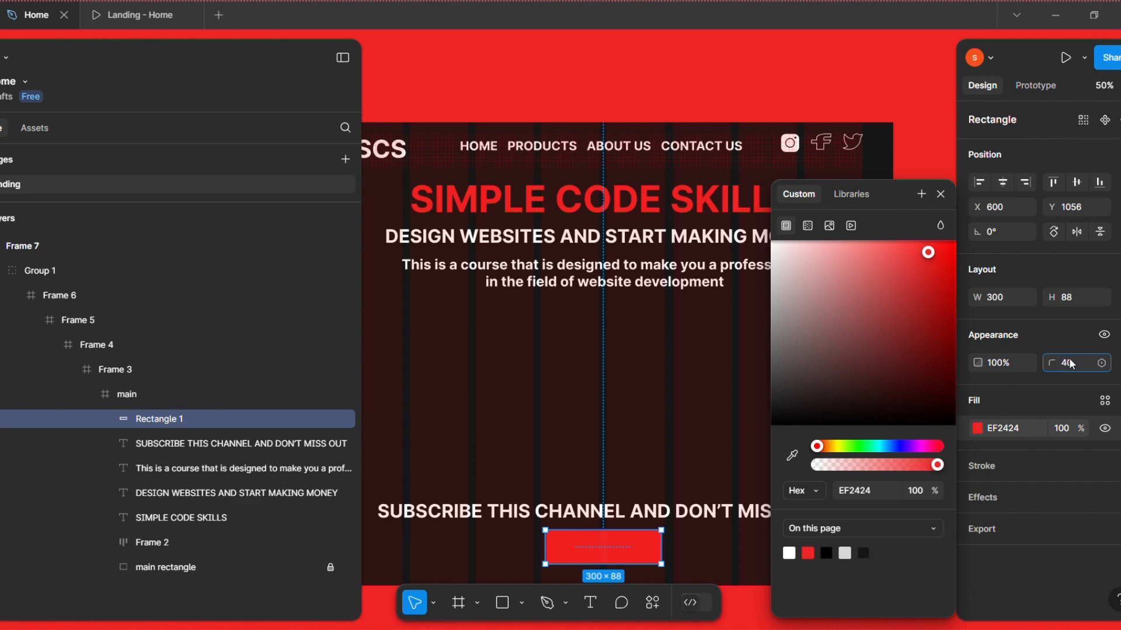
key(Return)
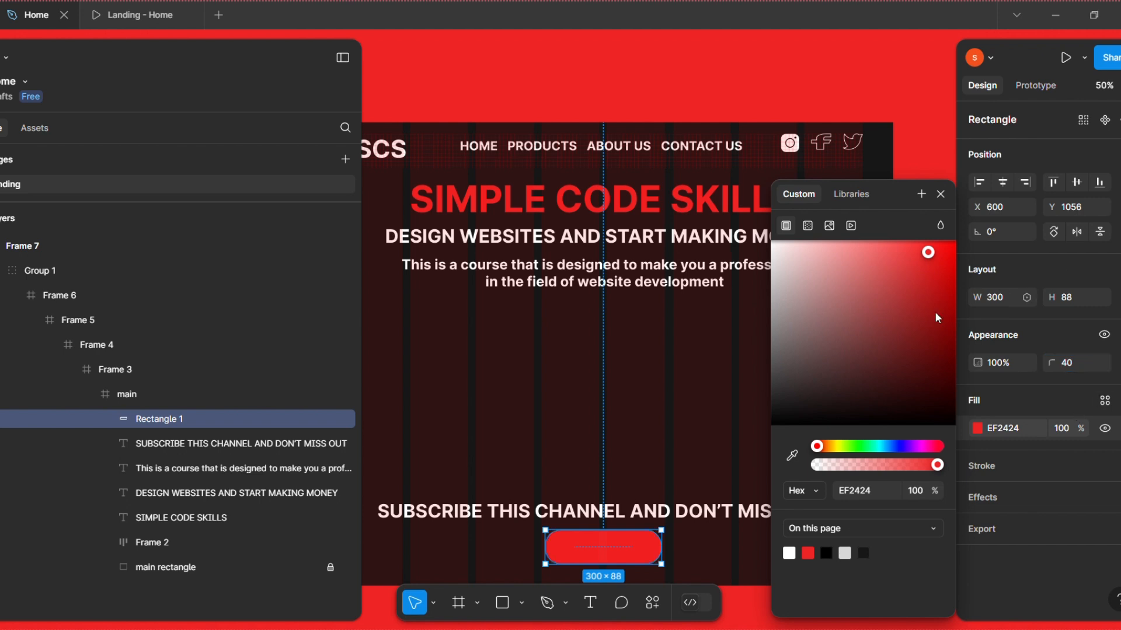
click(1068, 363)
click(1069, 365)
key(BackSpace)
text(5)
key(Return)
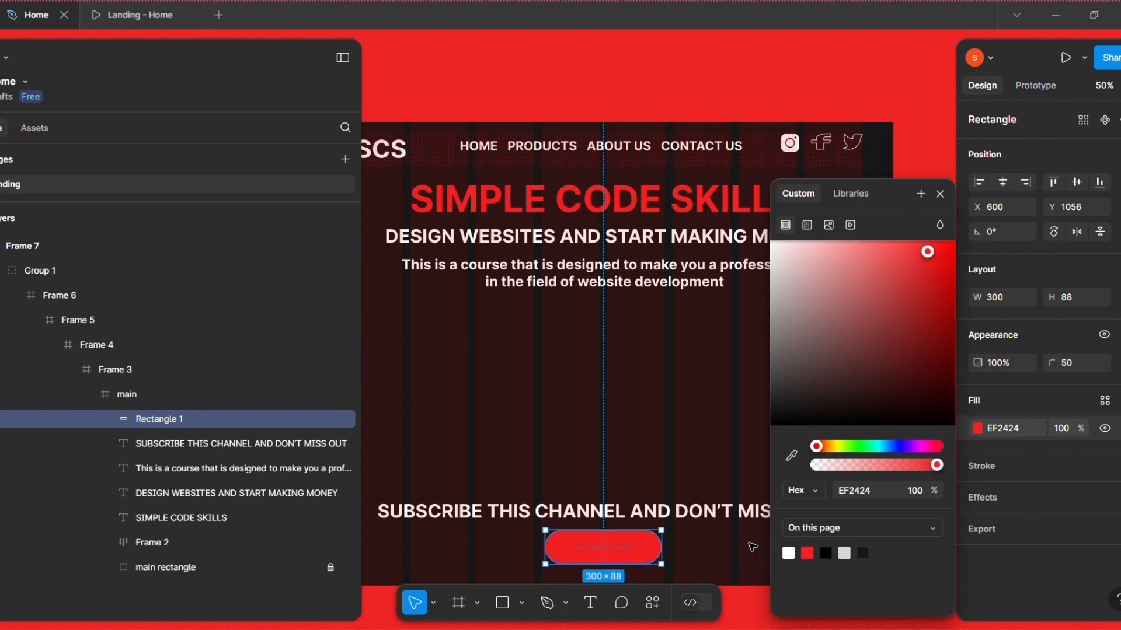
click(644, 396)
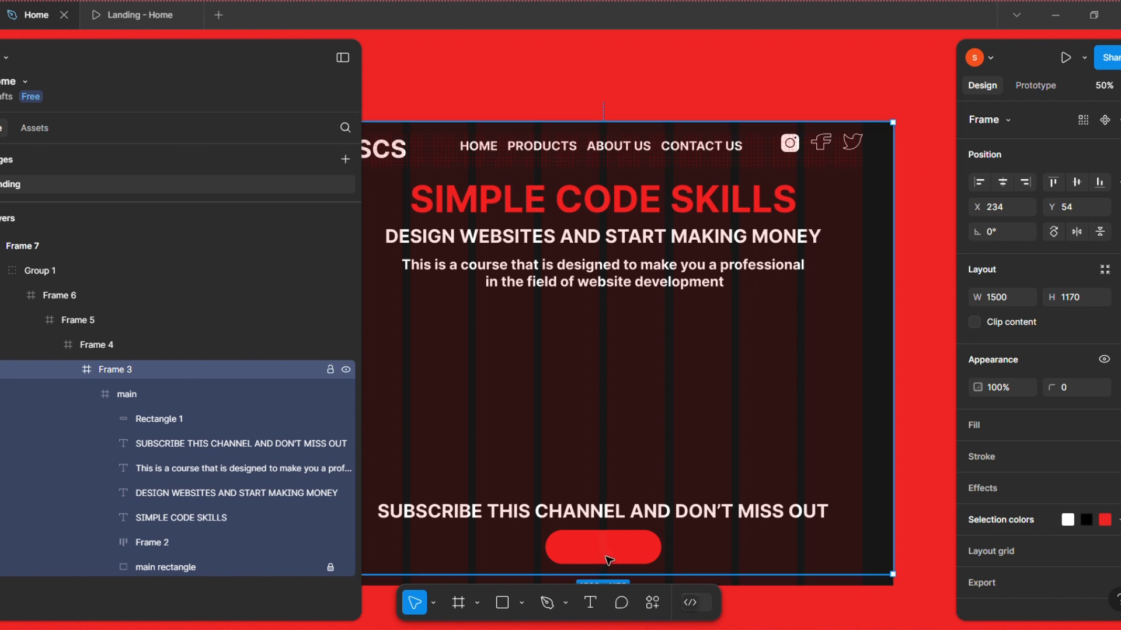
Reduce the red rounded rectangle's opacity, trying 50%, 70% and 85% before setting it to 90%
double_click(657, 547)
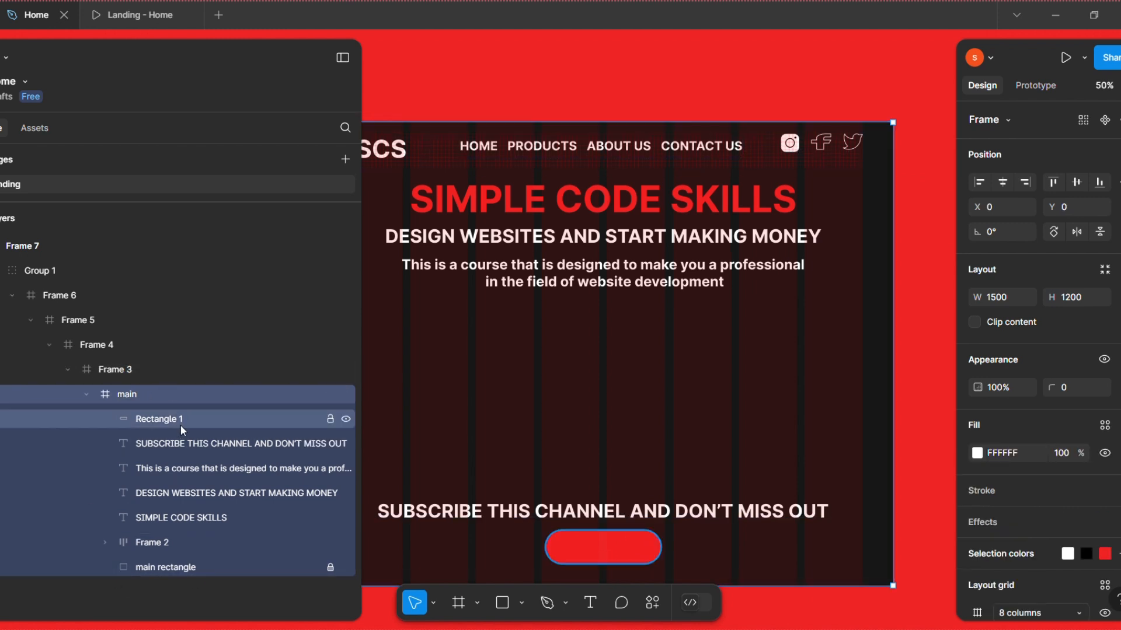
click(551, 552)
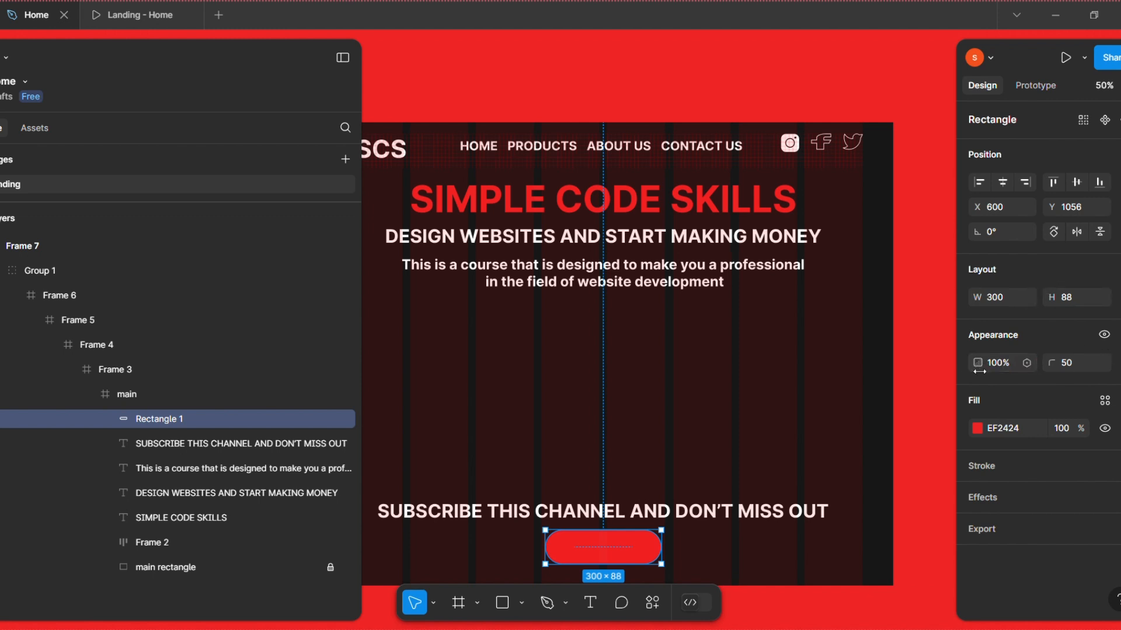
click(1032, 366)
click(1030, 363)
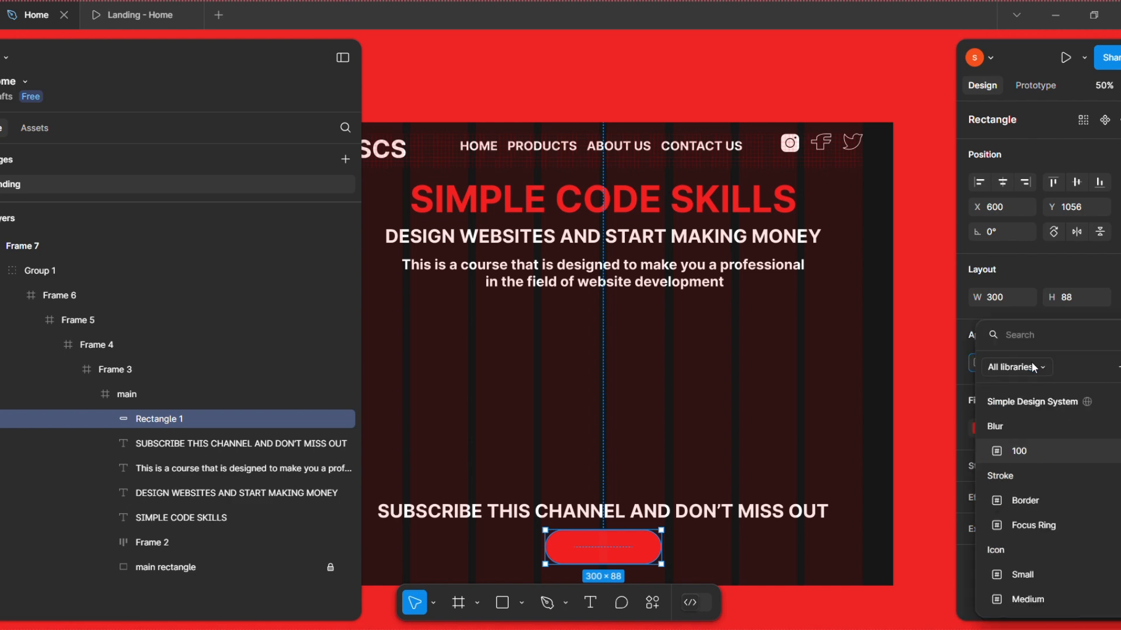
scroll(1035, 534, down, 1)
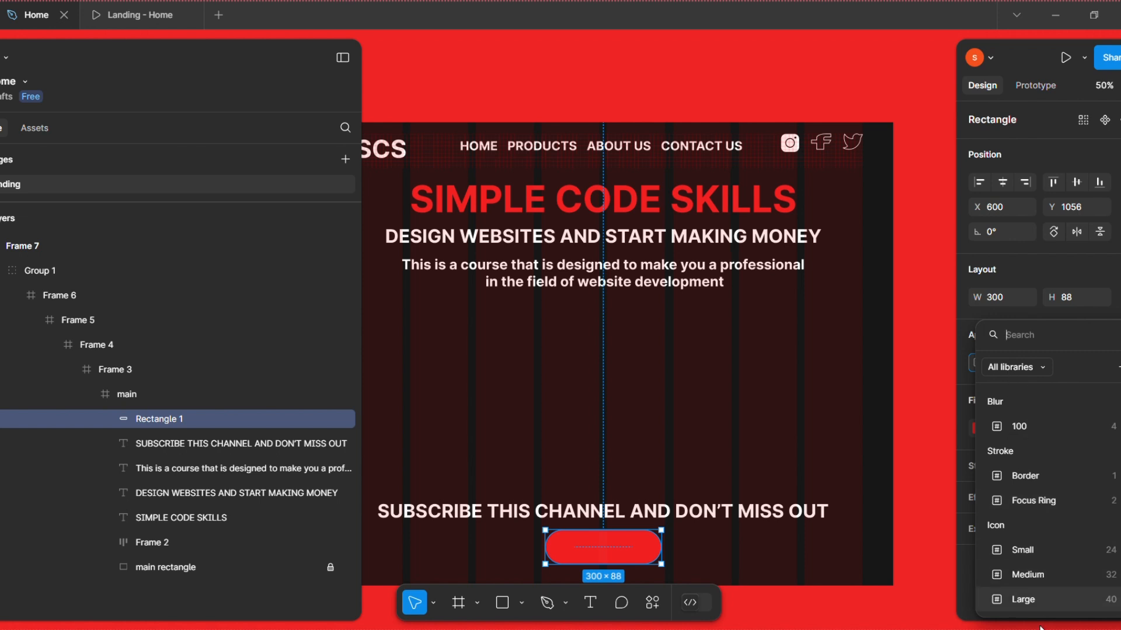
click(960, 382)
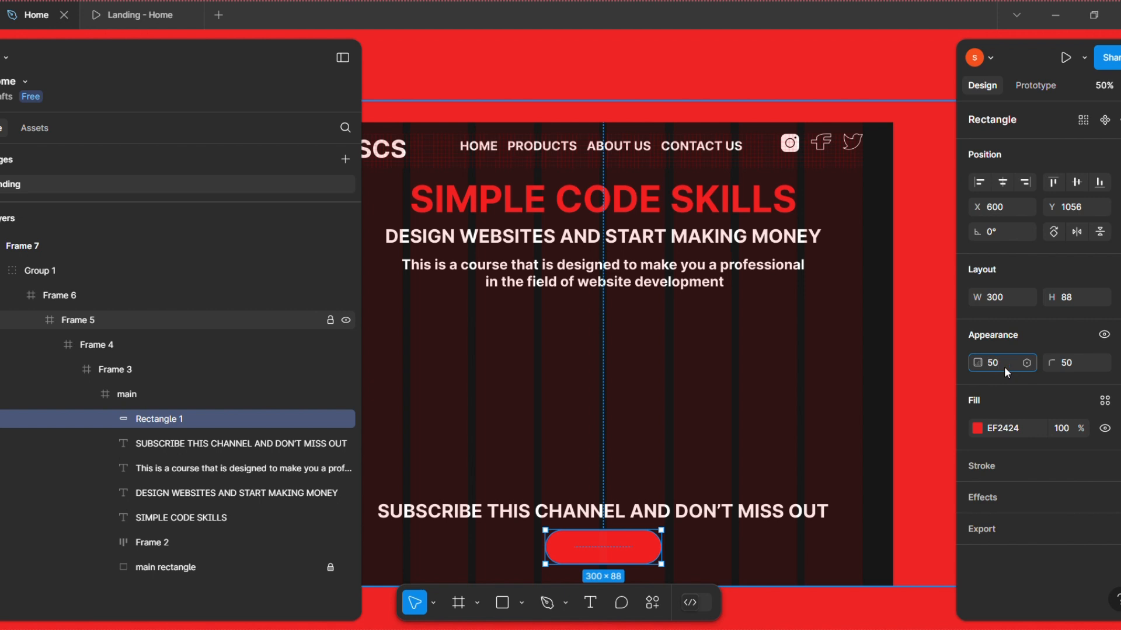
key(Return)
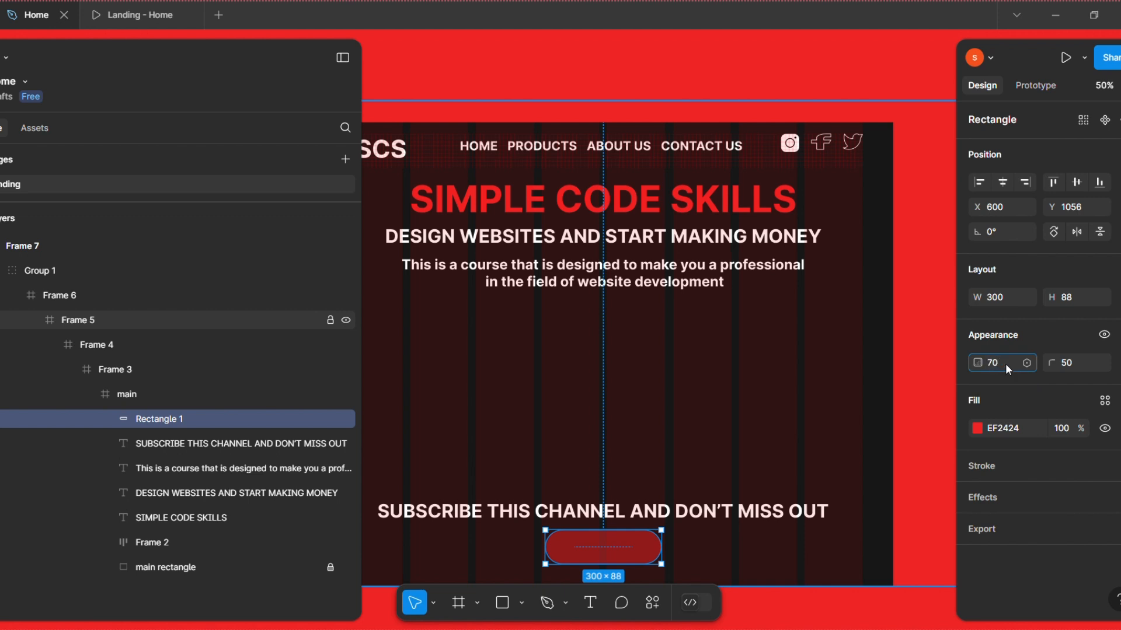
key(Return)
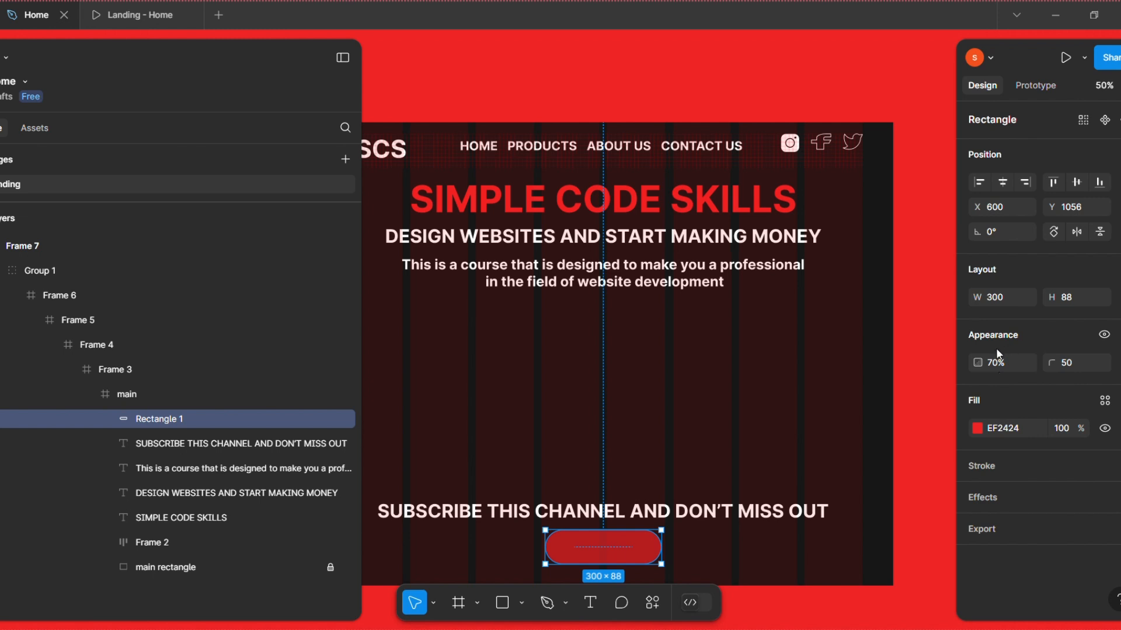
click(995, 365)
key(Return)
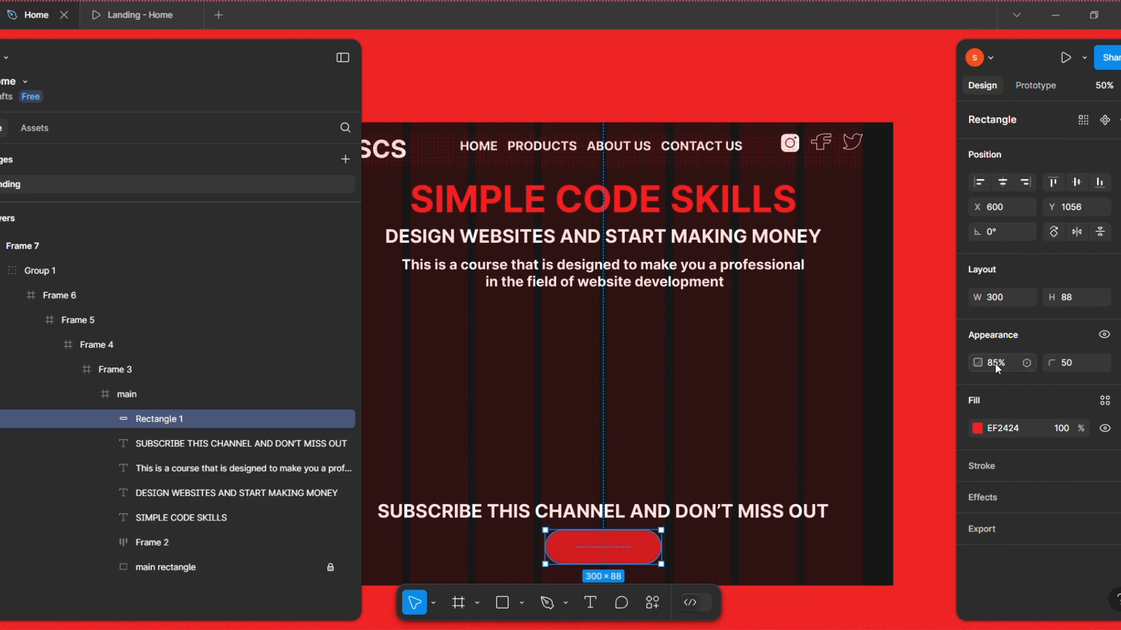
click(995, 363)
key(Return)
Add an effect to the red rounded rectangle, trying Background blur before setting the type to Layer blur
click(613, 556)
click(977, 499)
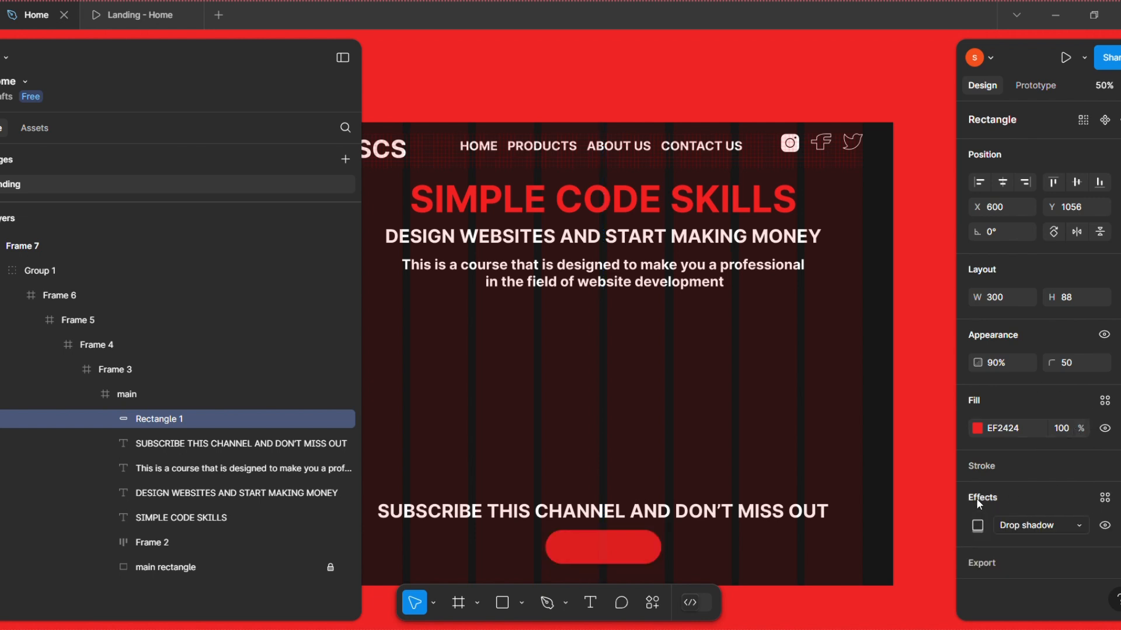
click(1078, 526)
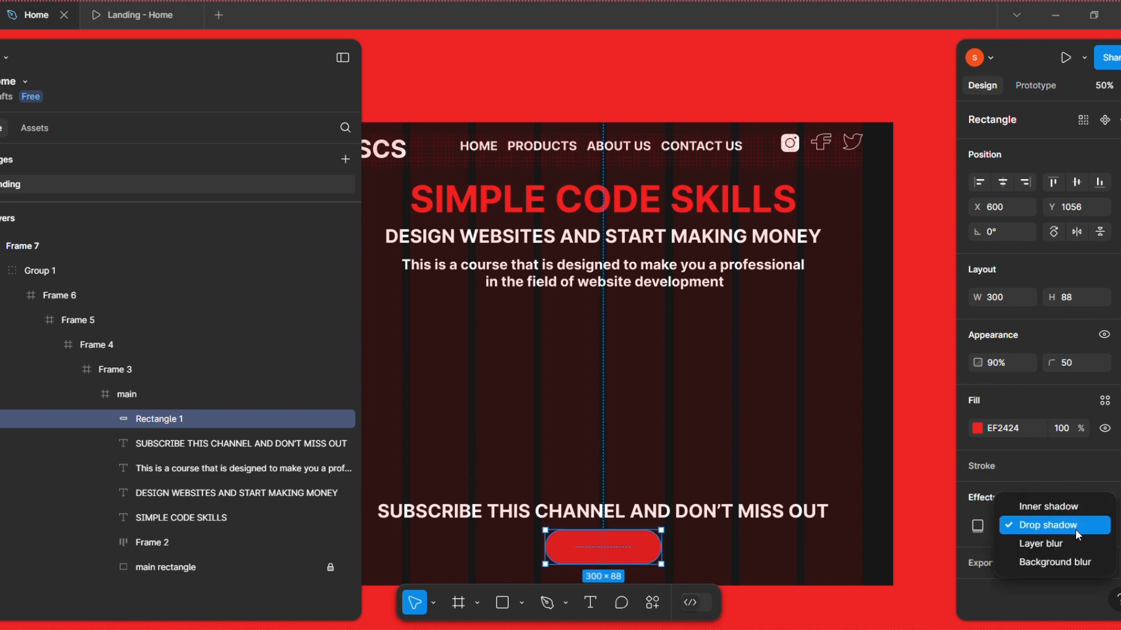
click(1066, 561)
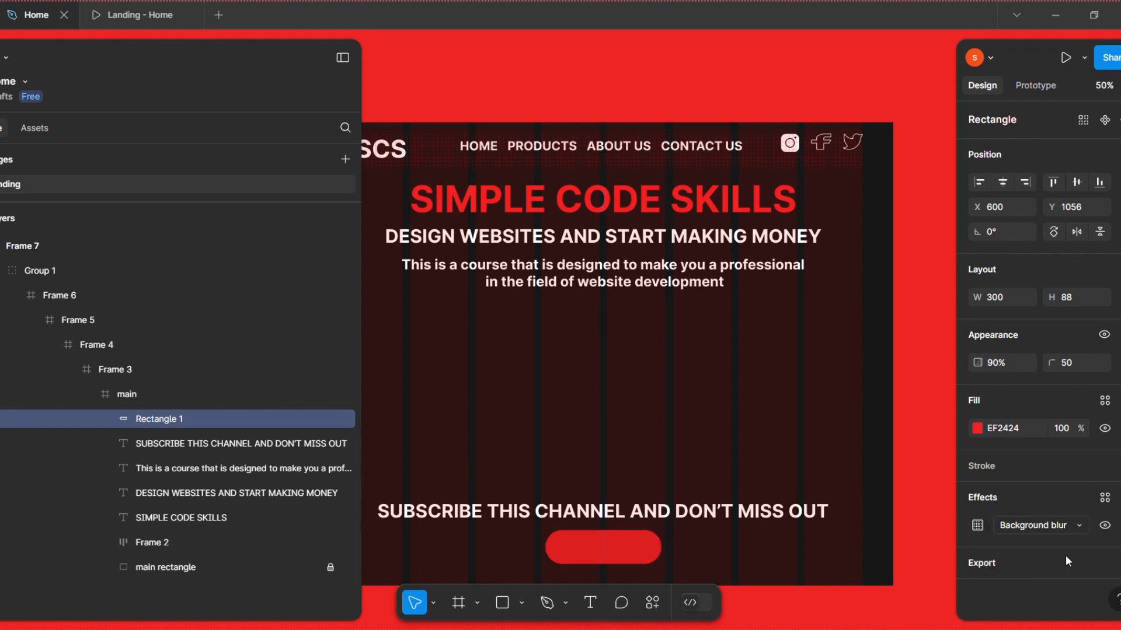
click(1077, 526)
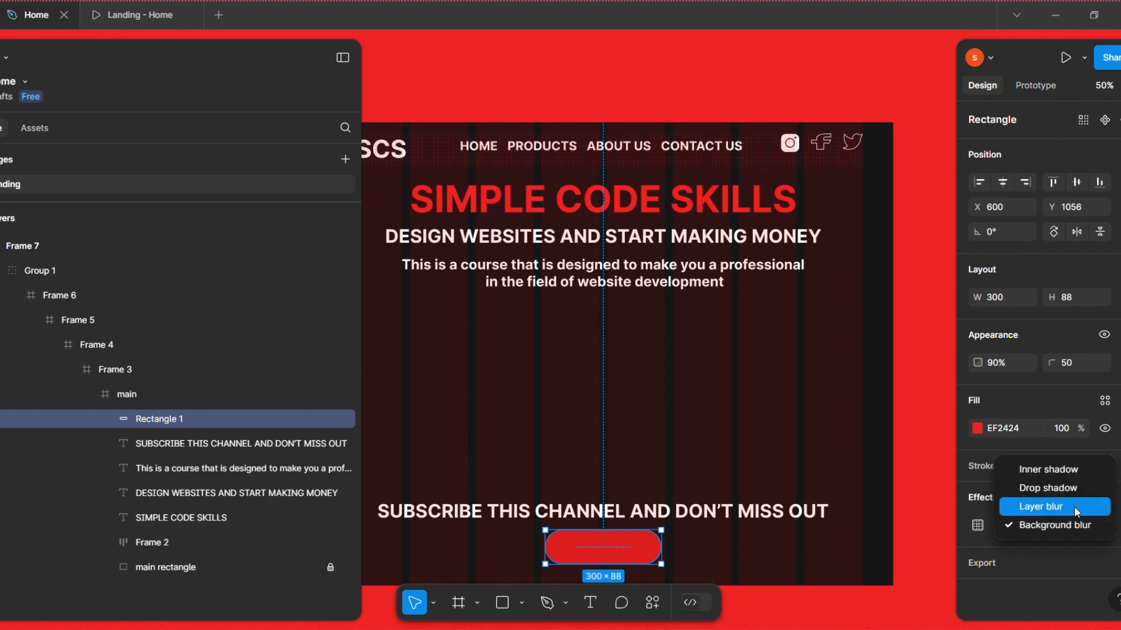
click(1071, 503)
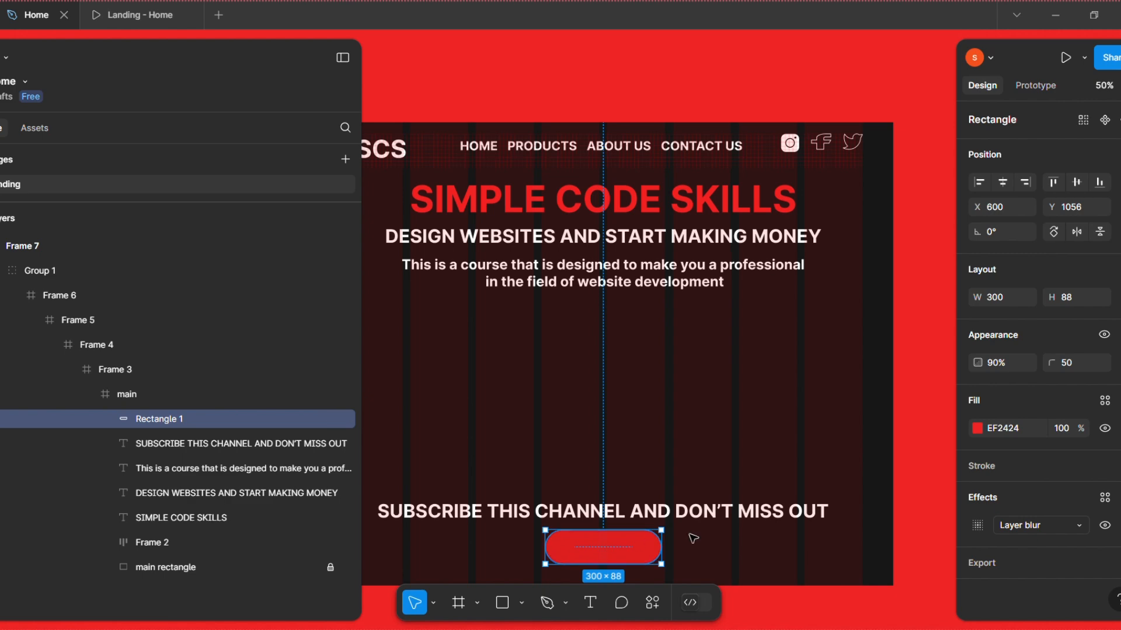
Add the text JOIN US over the red rounded rectangle
click(590, 605)
click(572, 552)
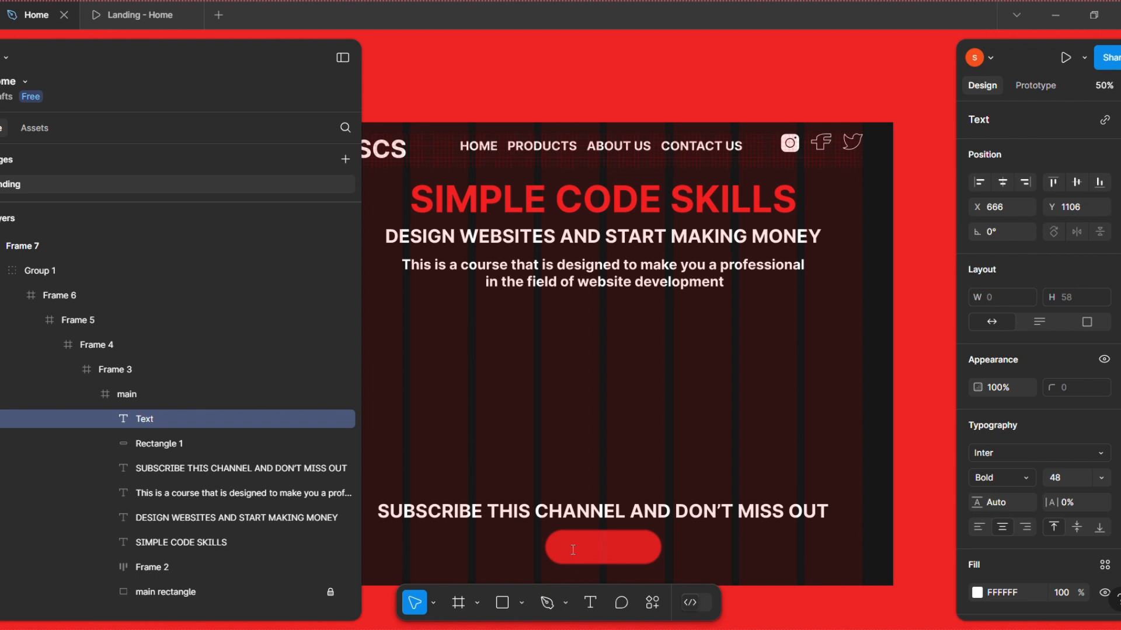
text(JOIN US)
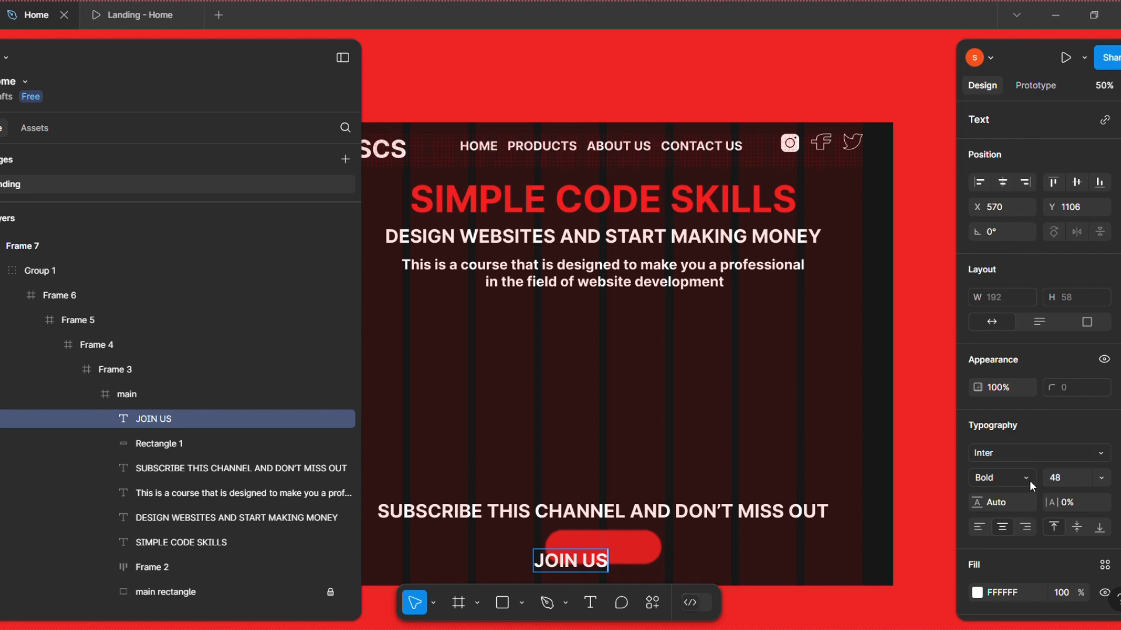
Set the font size of the JOIN US text to 40
click(1091, 478)
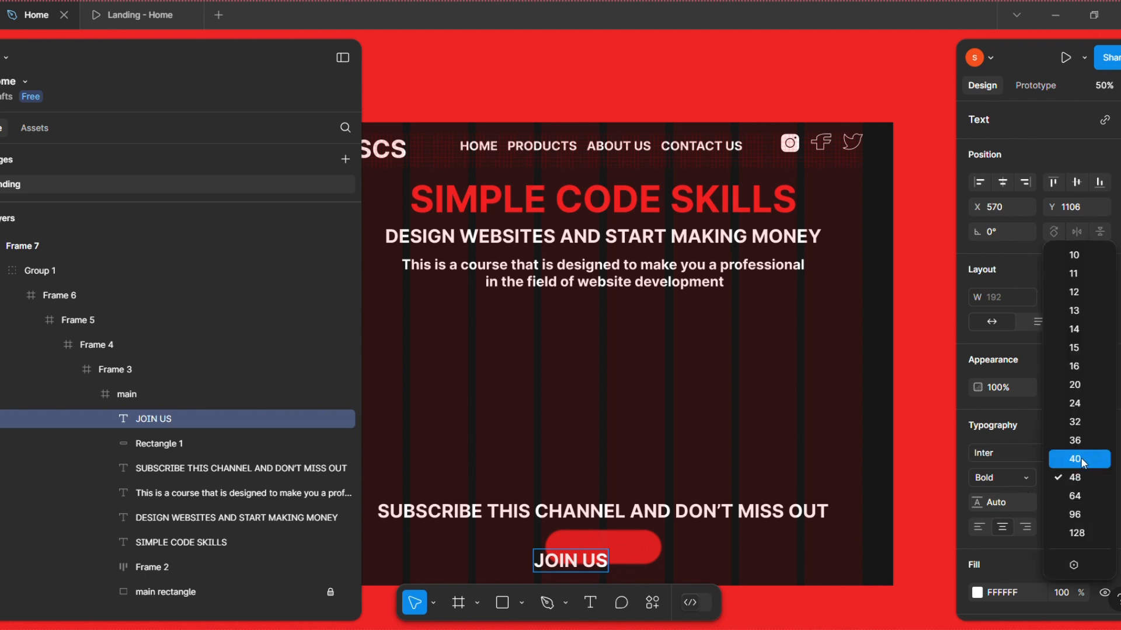
key(Escape)
click(552, 562)
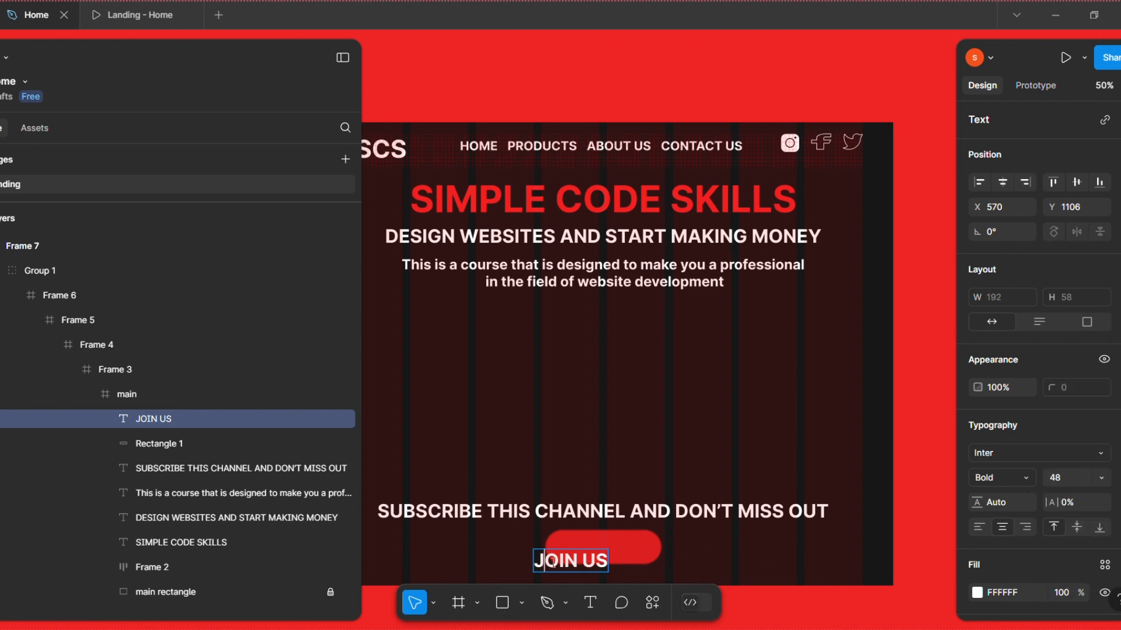
key(ctrl+a)
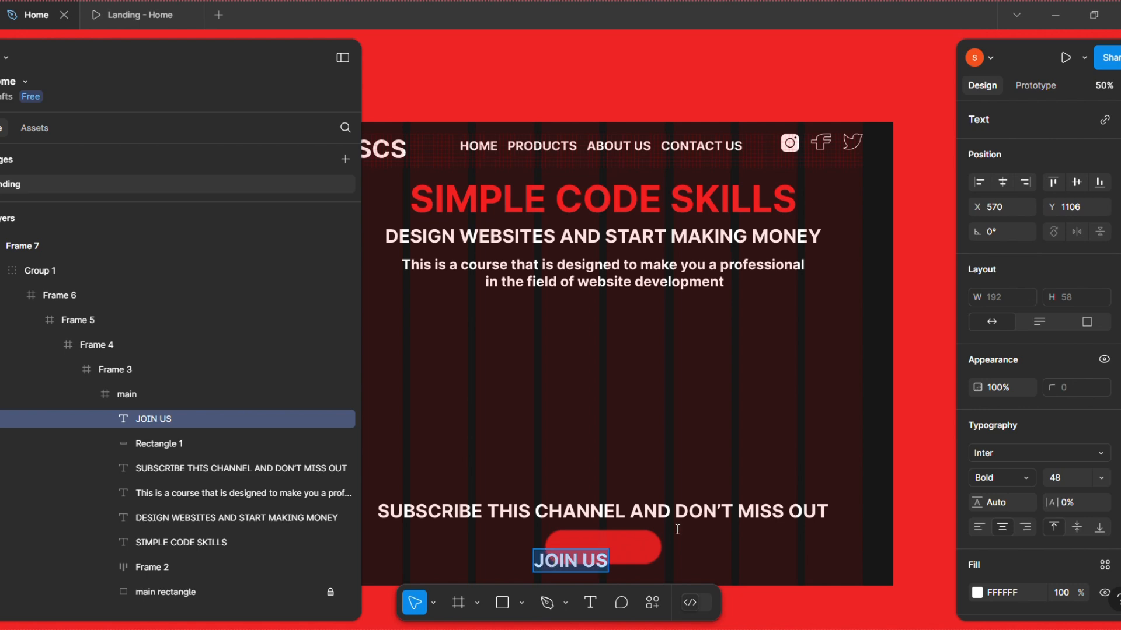
click(1099, 482)
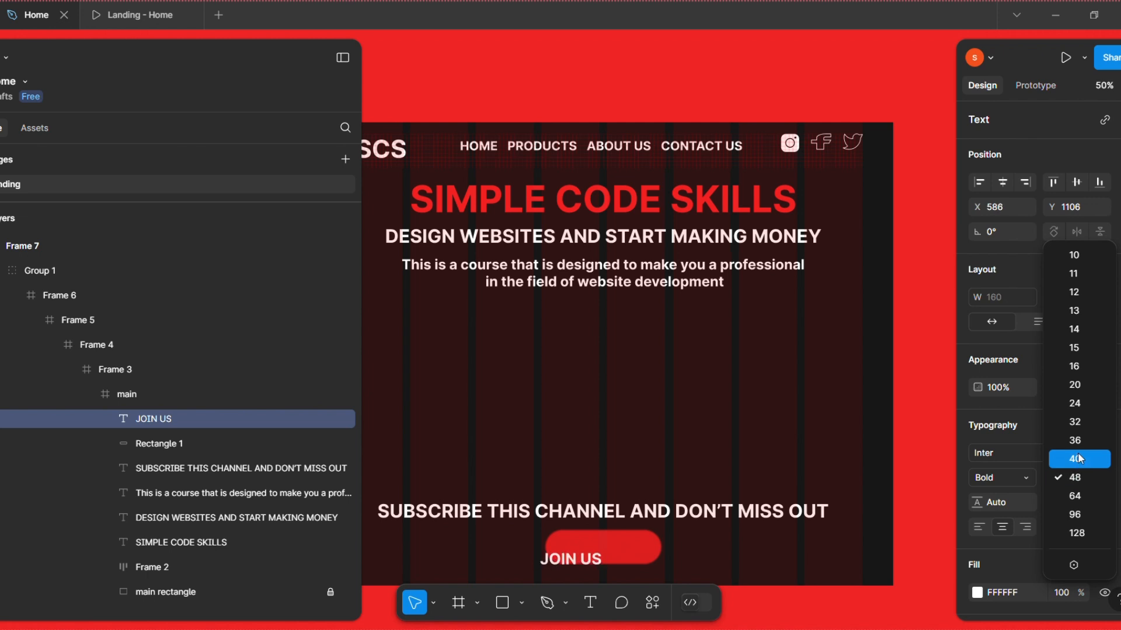
click(1079, 459)
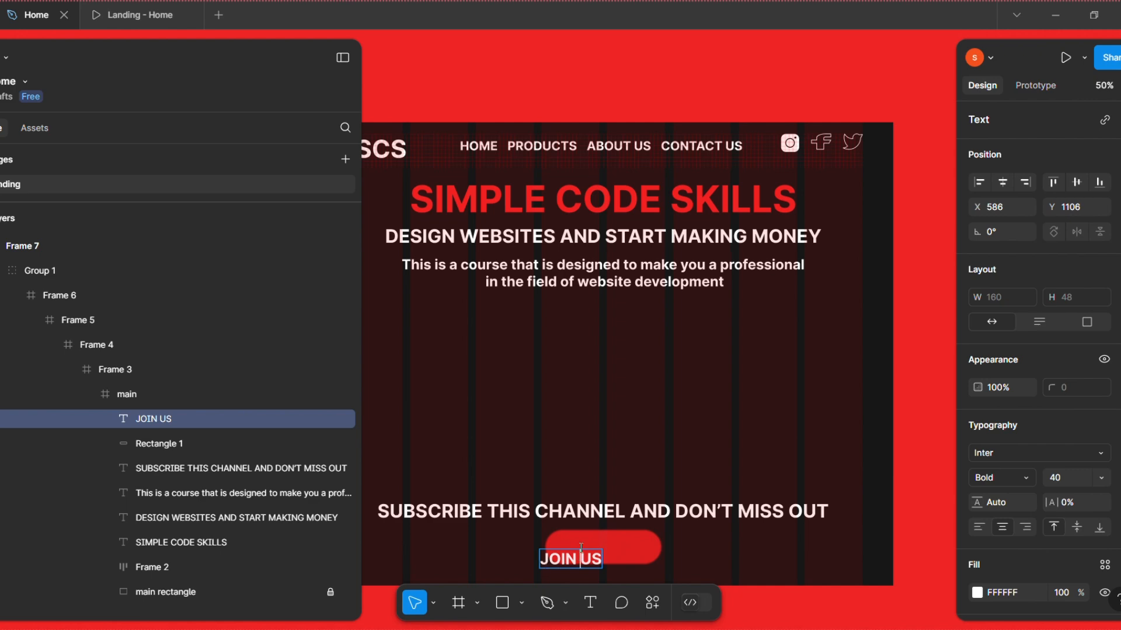
Centre the JOIN US text horizontally in the frame and move it up to Y 1076 inside the red rectangle
click(1001, 183)
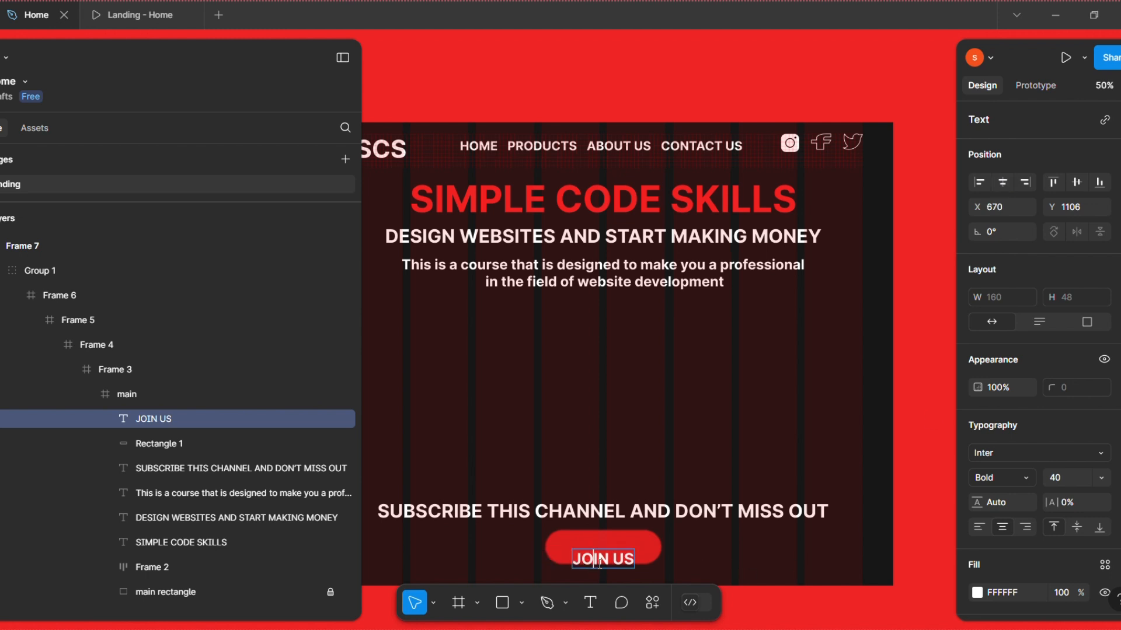
key(Up)
key(Escape)
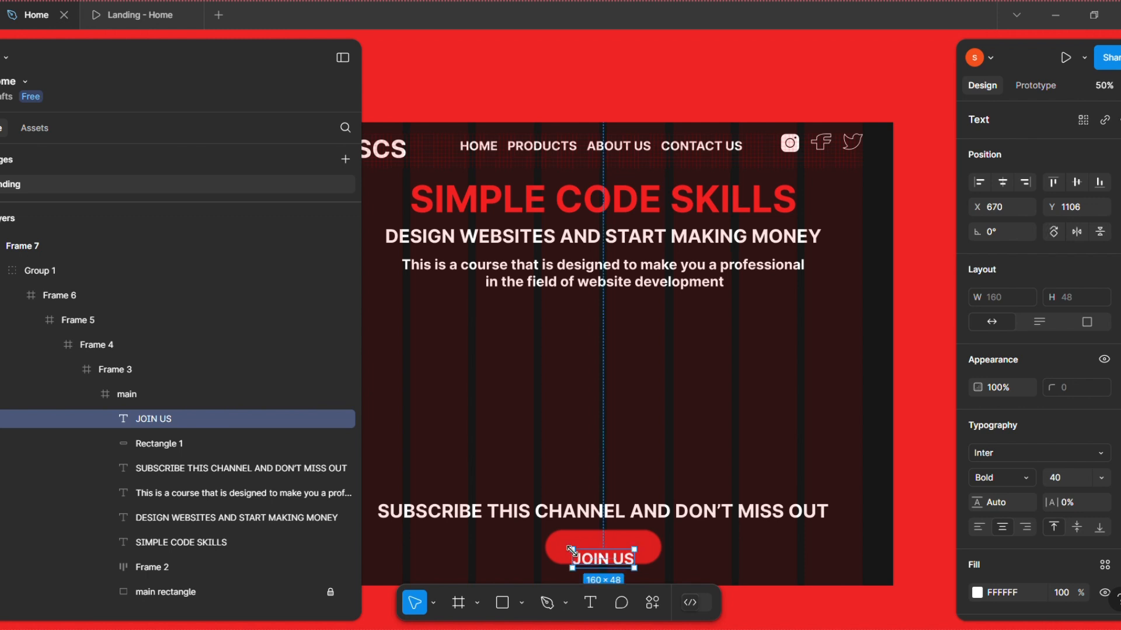
key(shift+Up)
key(shift+Up)
key(shift+Up)
key(shift+Up)
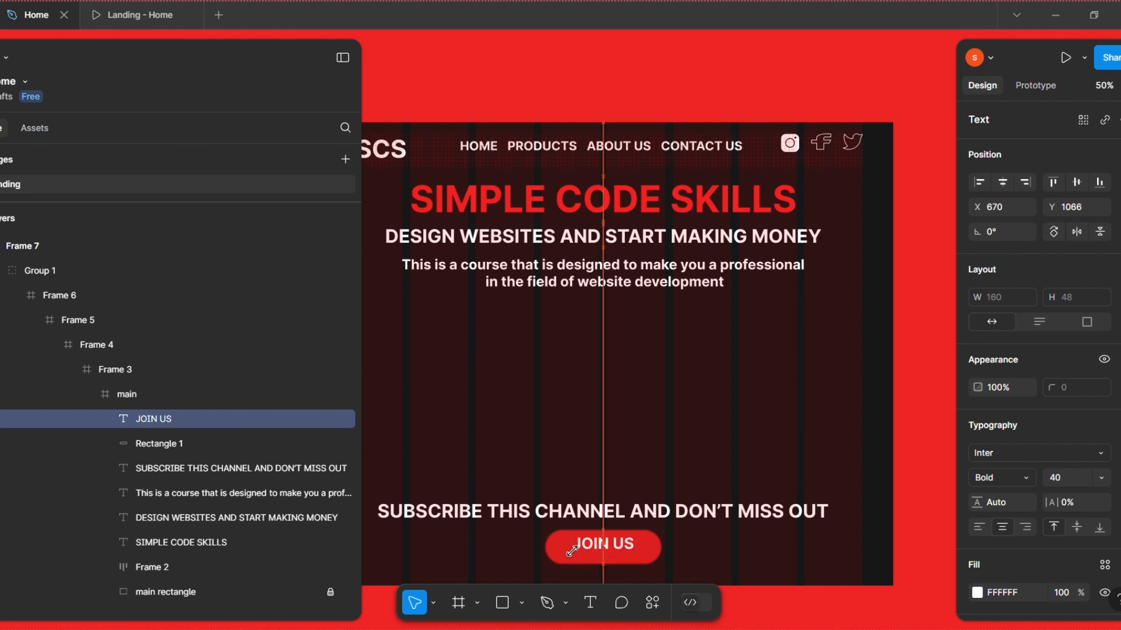
key(shift+Down)
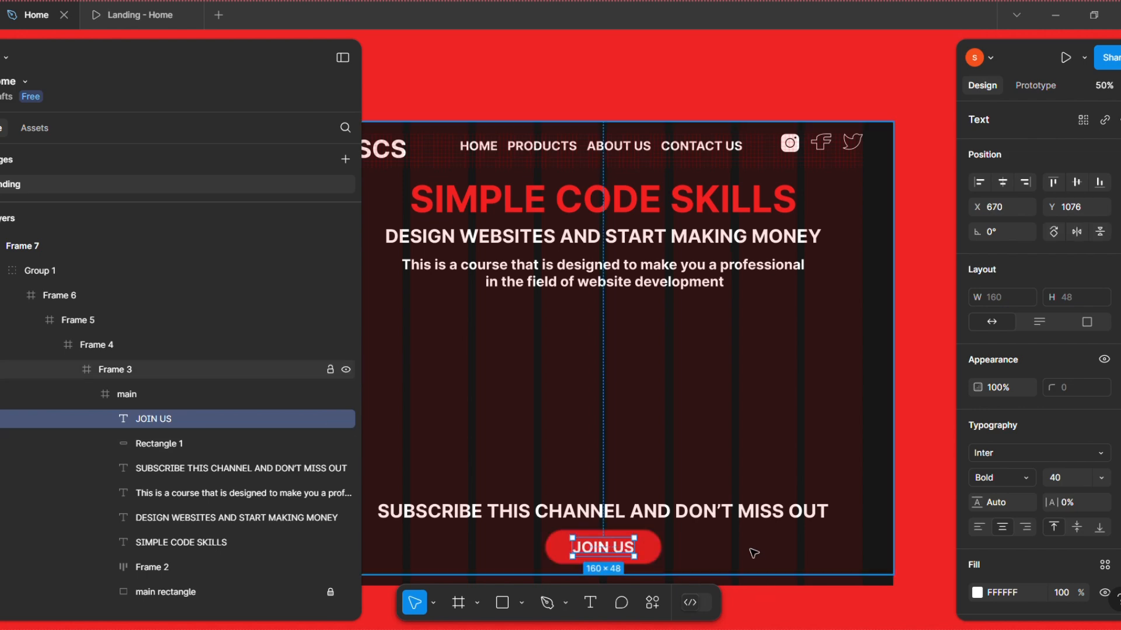
Try a font size of 48 on the JOIN US text before setting it back to 40
click(742, 443)
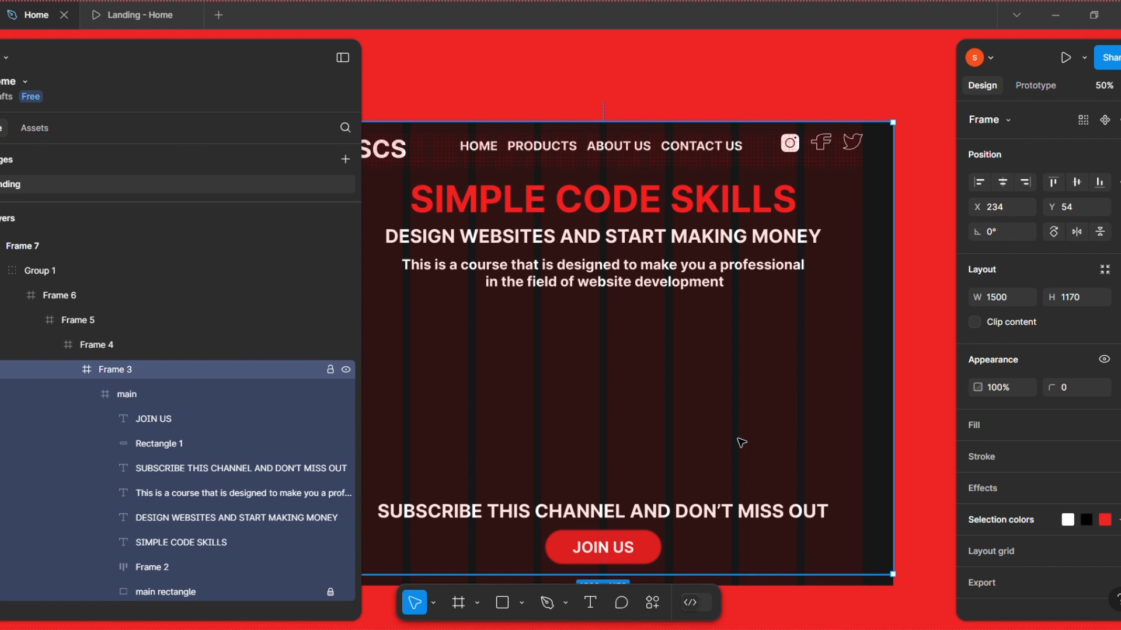
click(630, 545)
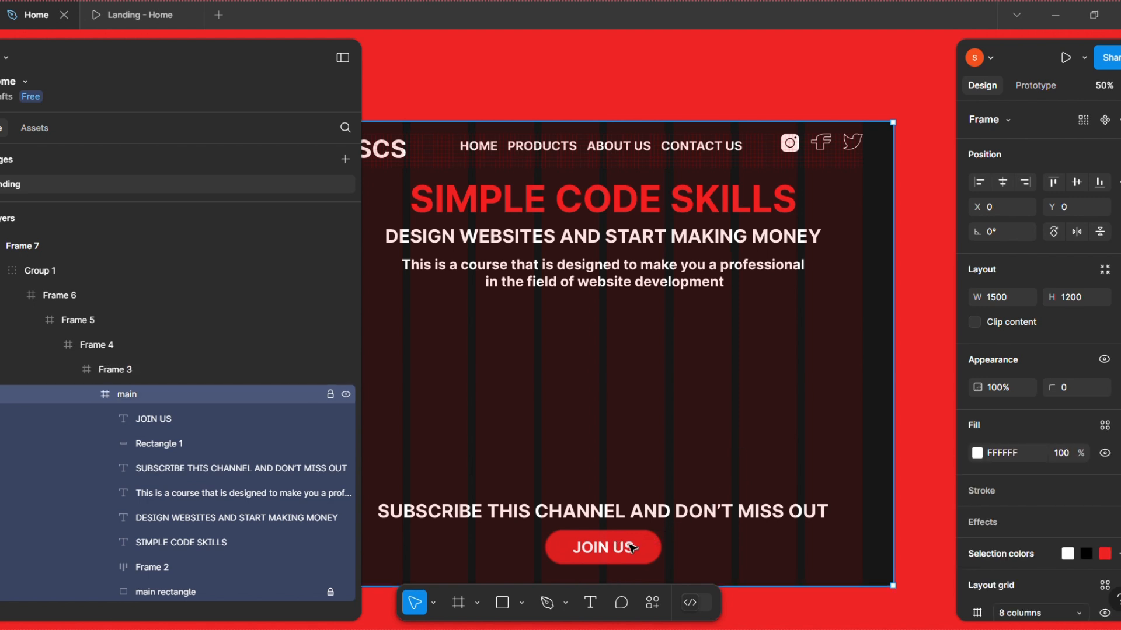
click(632, 547)
double_click(603, 545)
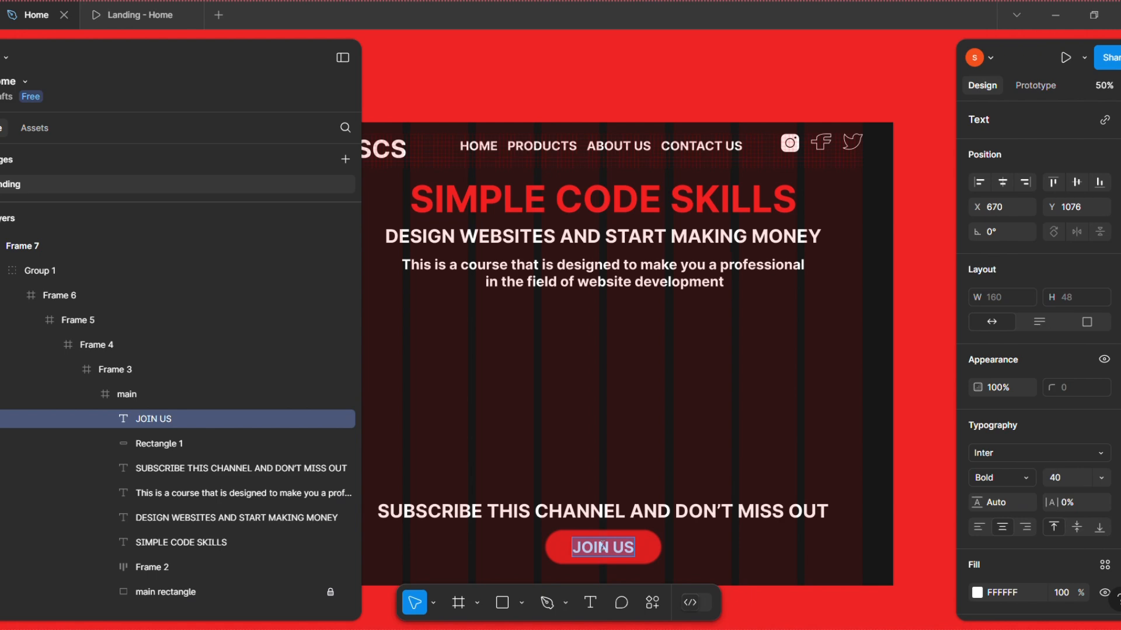
click(1101, 478)
click(1087, 501)
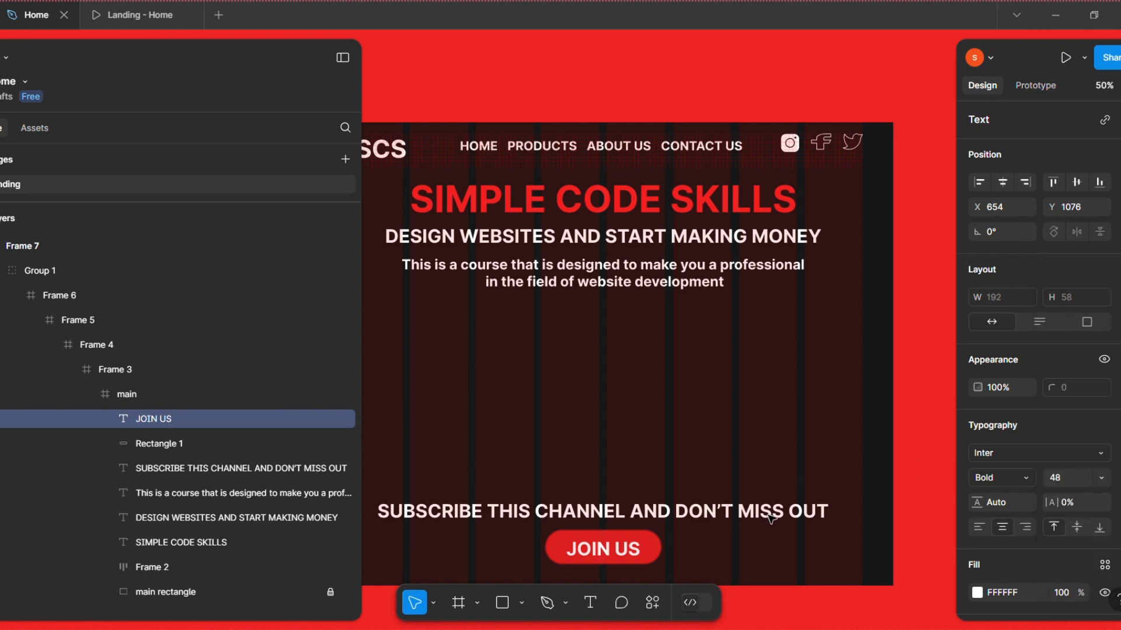
double_click(619, 555)
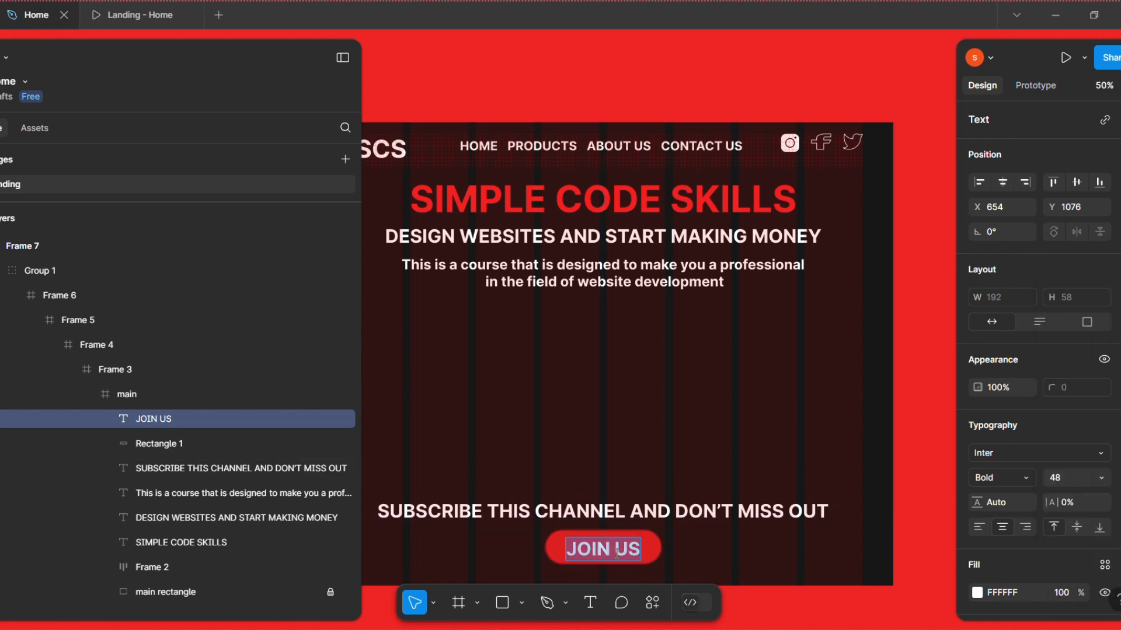
click(1099, 482)
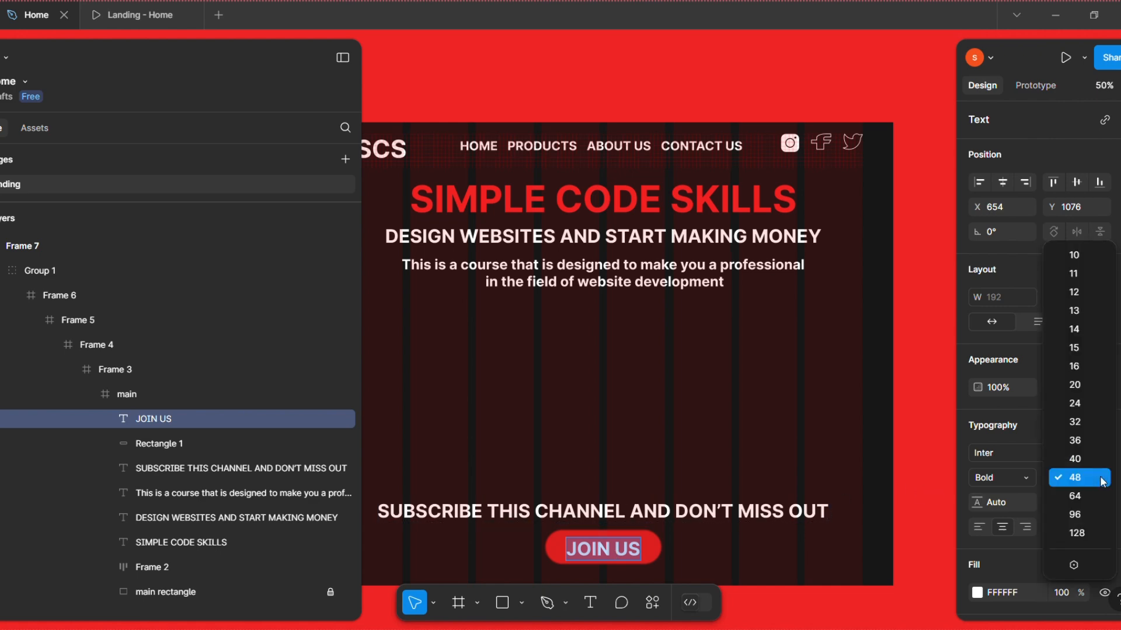
click(1077, 460)
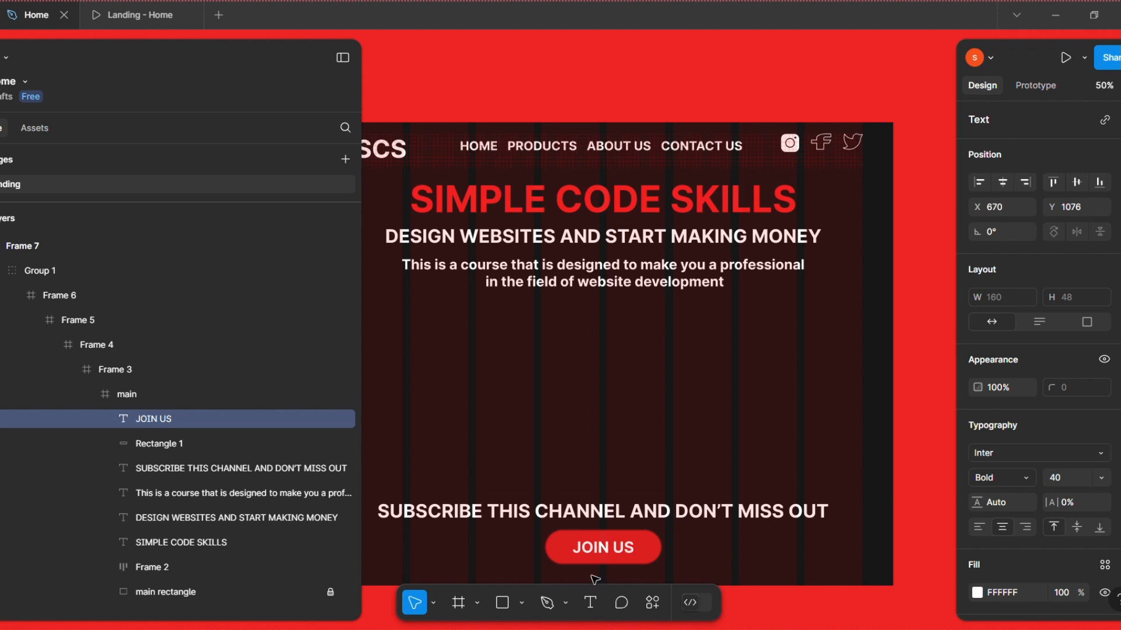
key(Escape)
Combine the JOIN US text and the red rounded rectangle into one auto layout frame
click(652, 550)
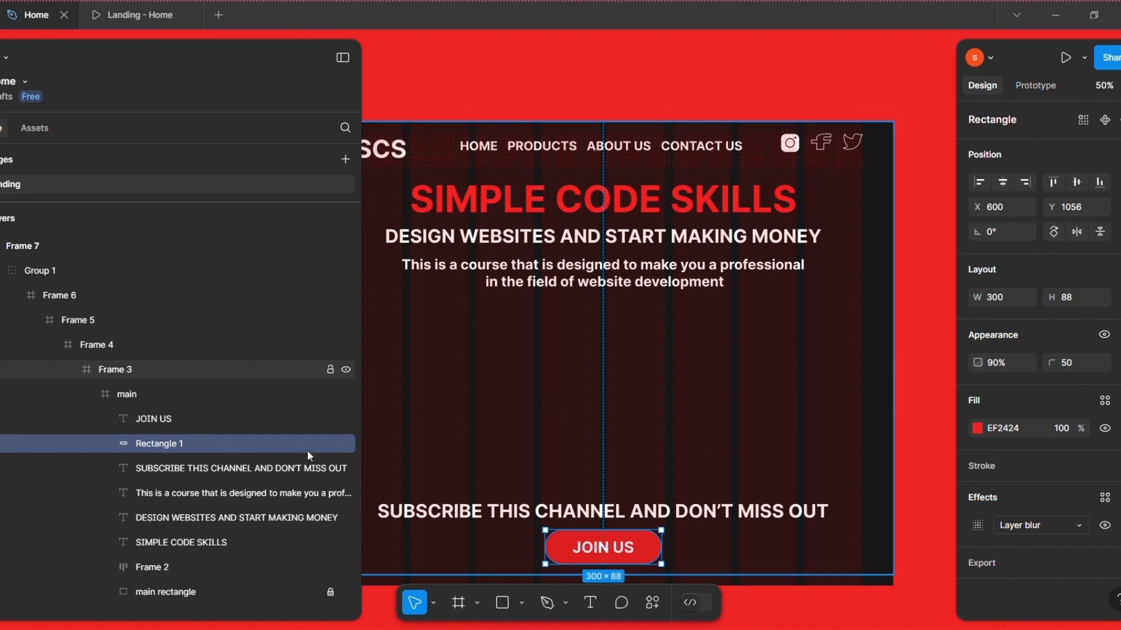
click(156, 419)
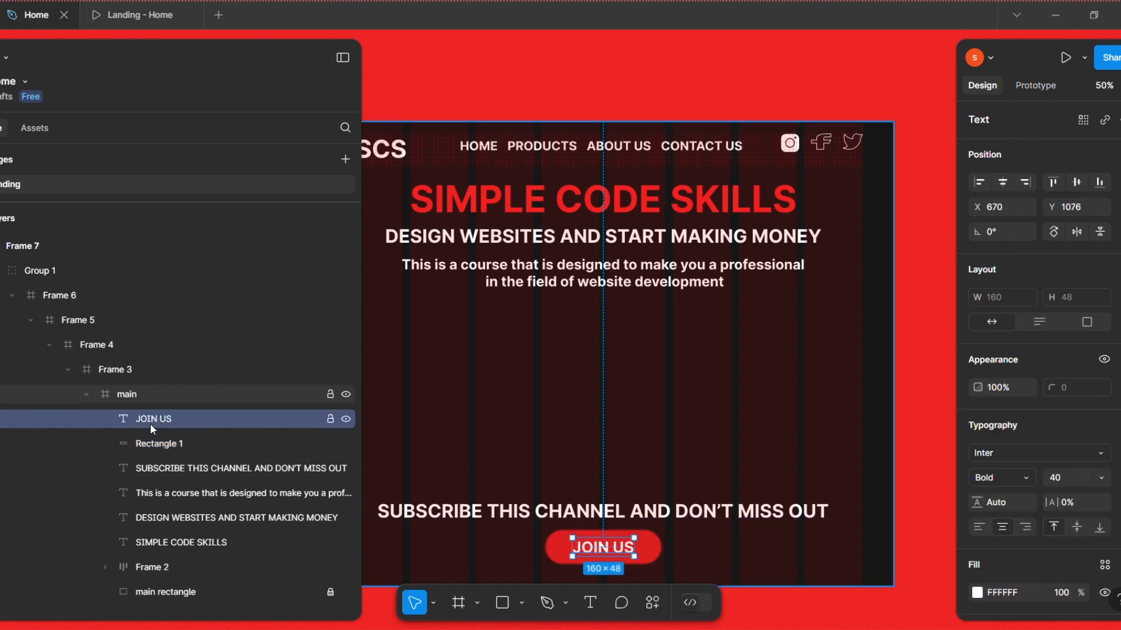
shift+click(166, 444)
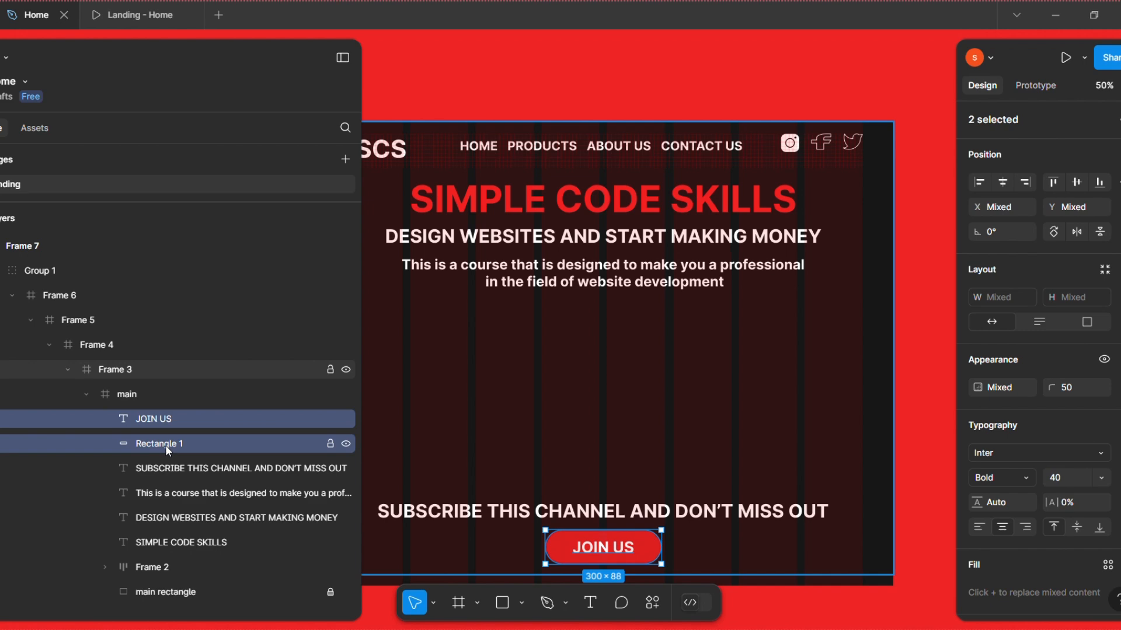
key(shift+a)
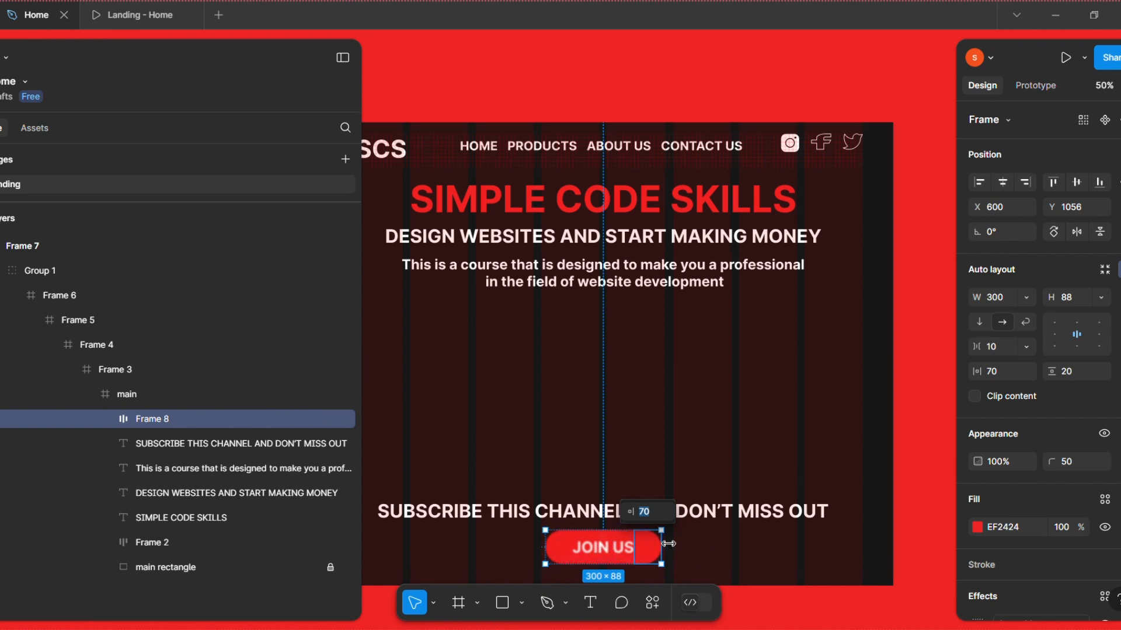
click(723, 551)
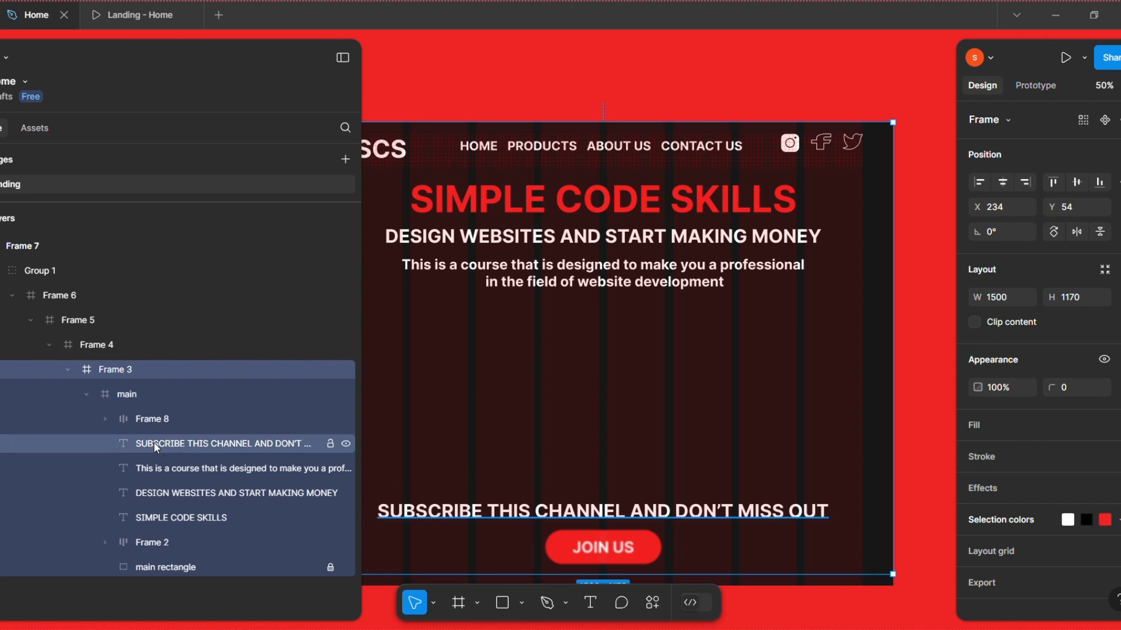
click(87, 392)
click(89, 391)
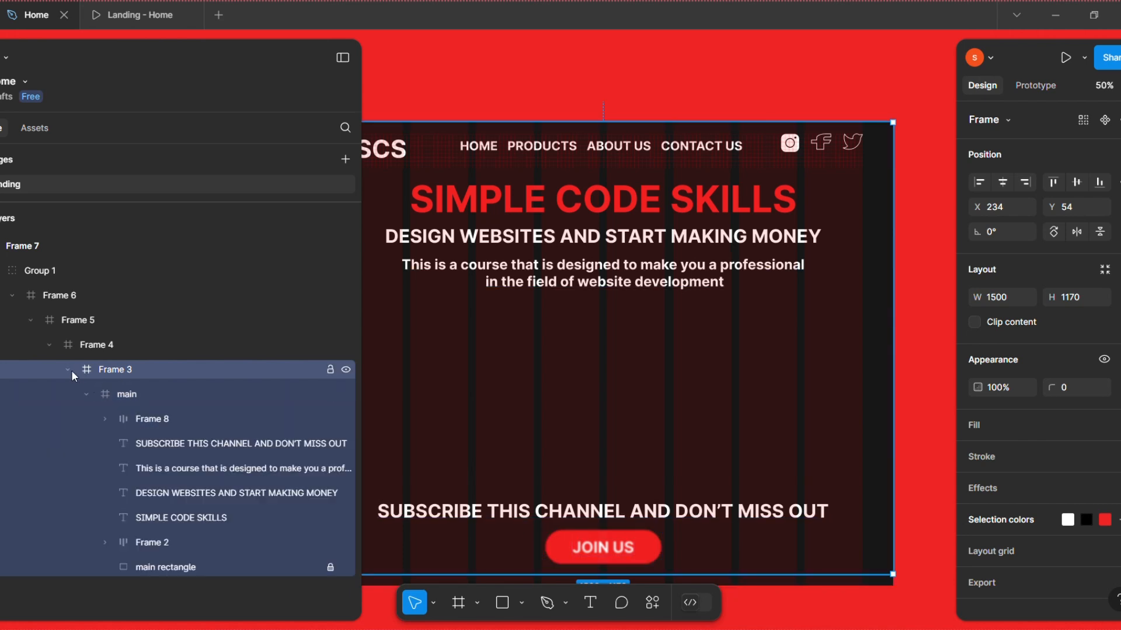
click(70, 370)
click(70, 370)
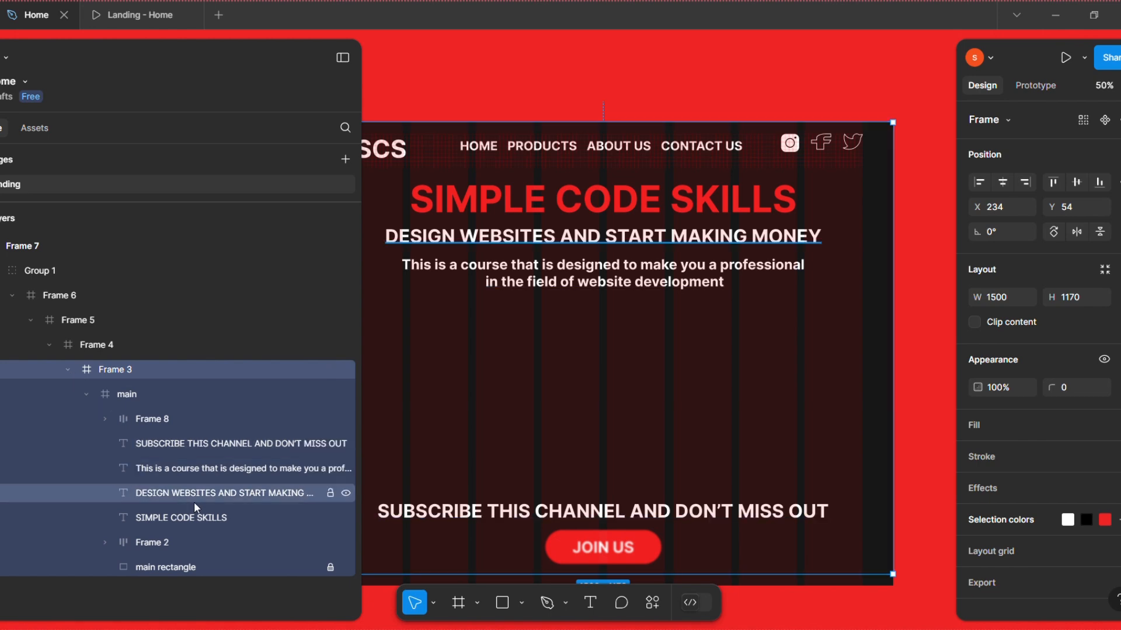
click(150, 564)
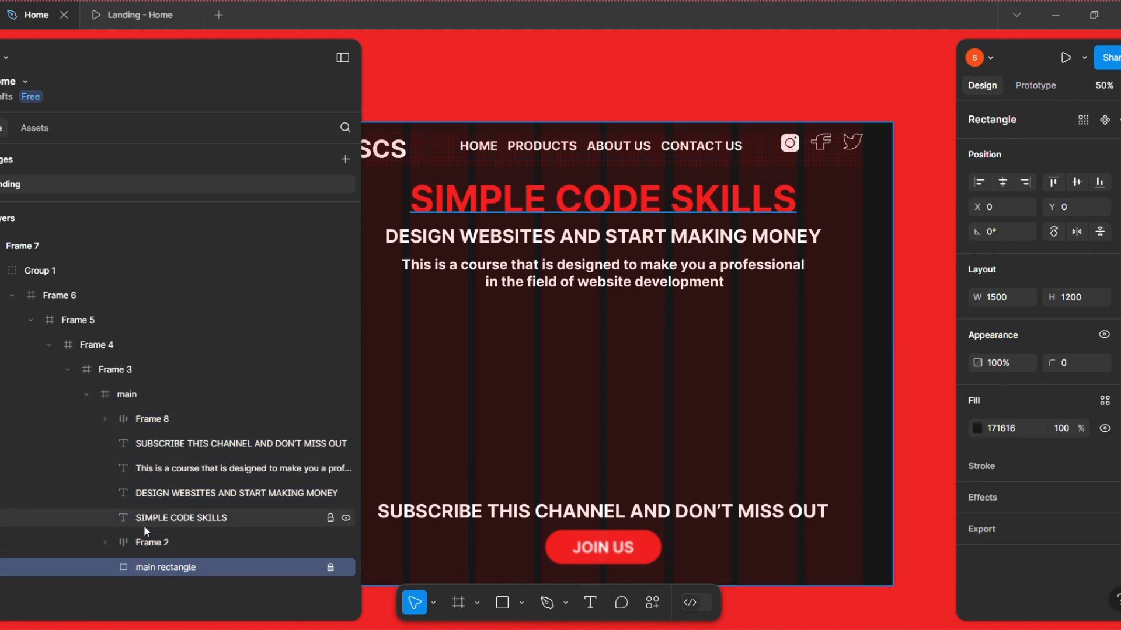
Change the effect on the JOIN US button frame to Background blur
click(607, 549)
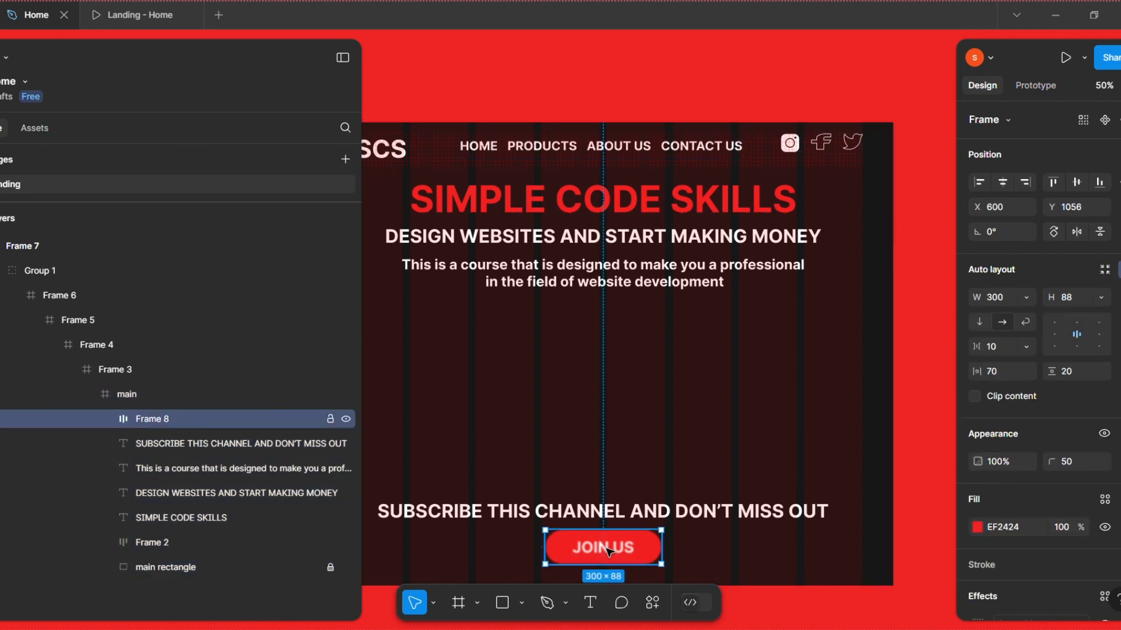
click(105, 422)
click(208, 447)
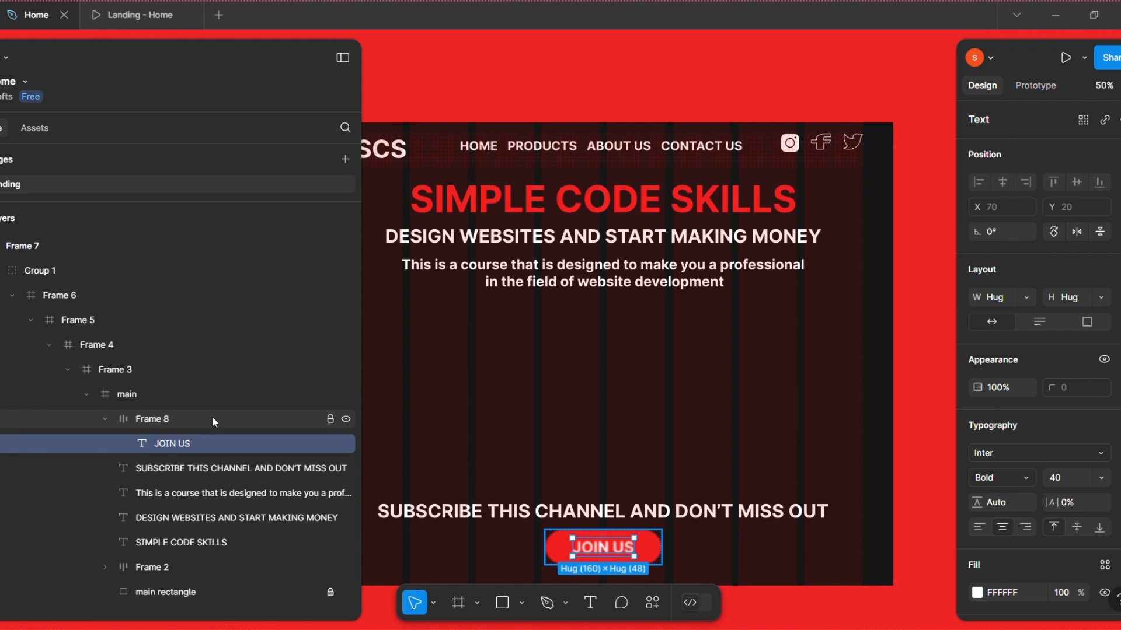
click(166, 419)
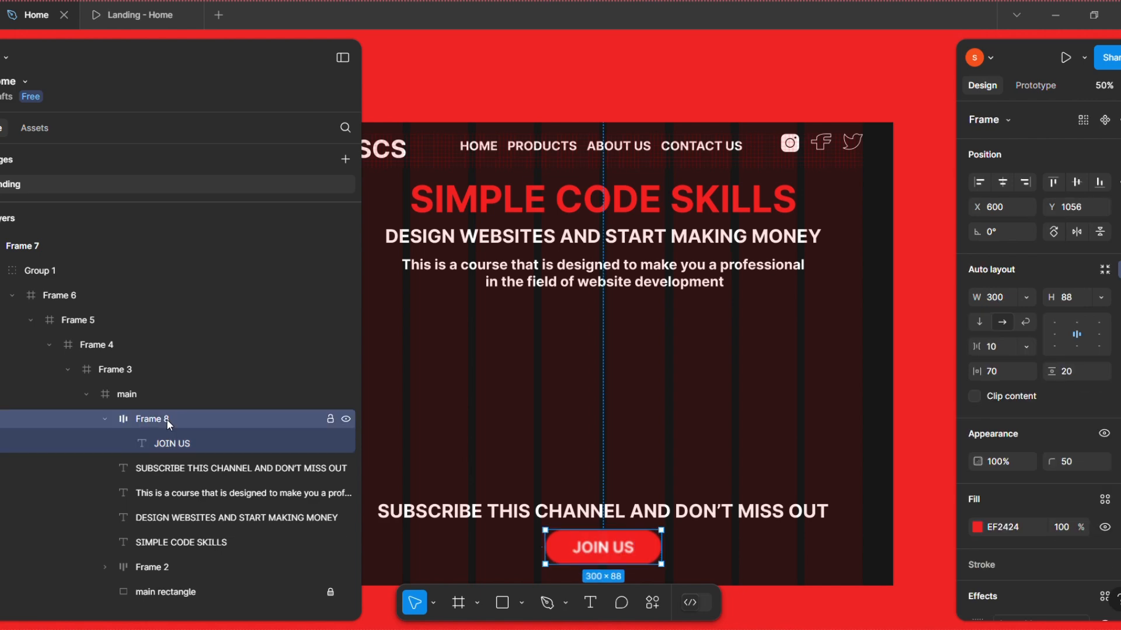
scroll(1000, 569, down, 4)
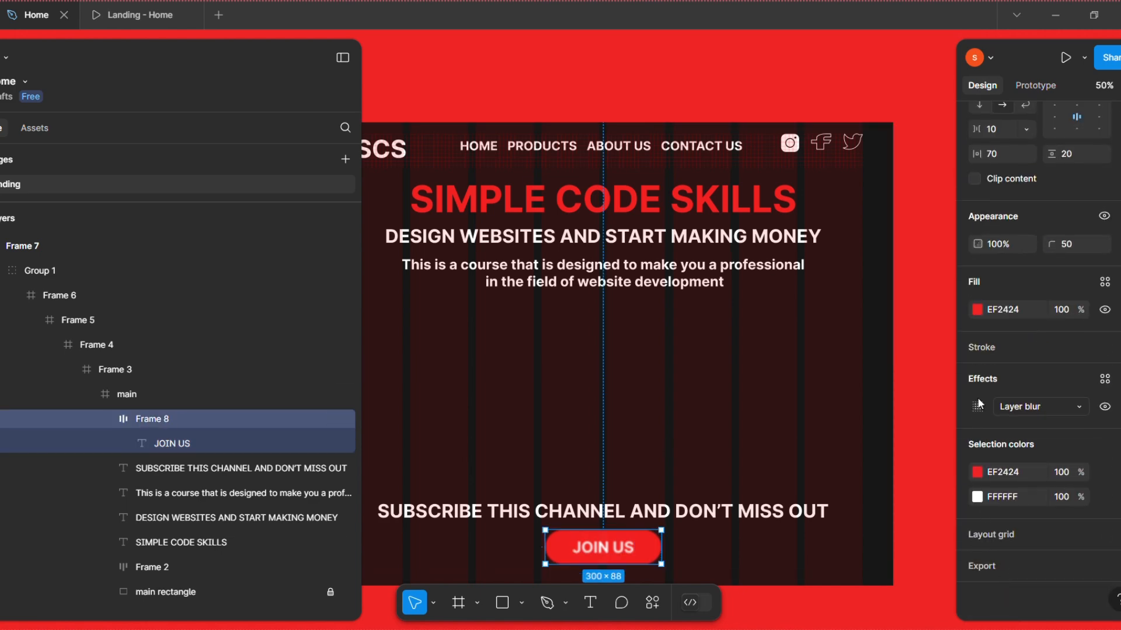
click(1043, 406)
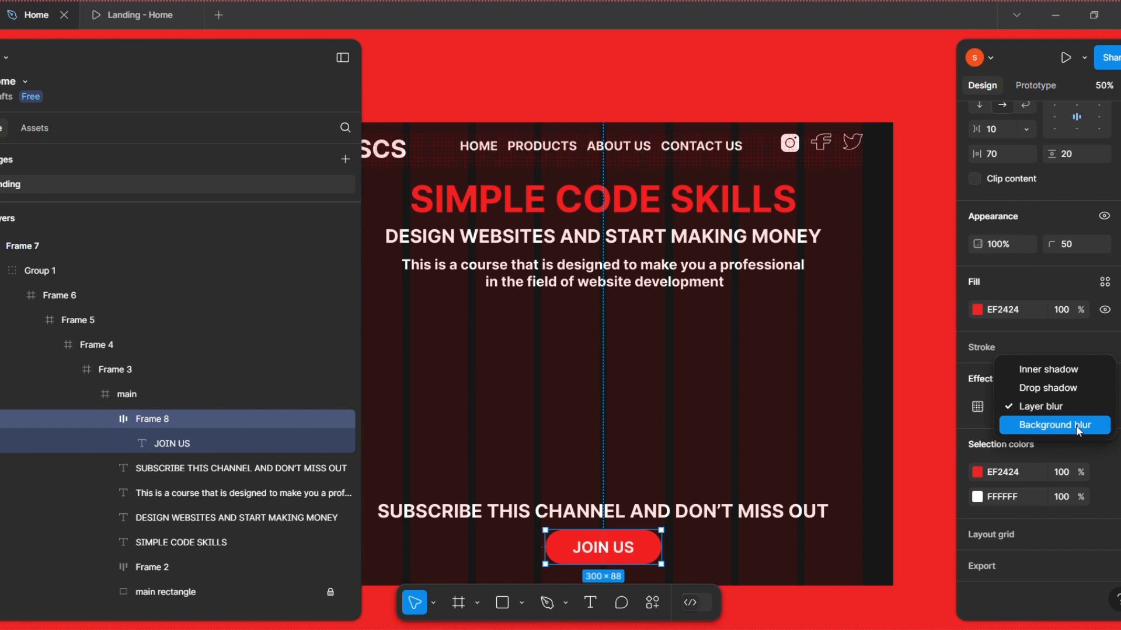
click(1076, 425)
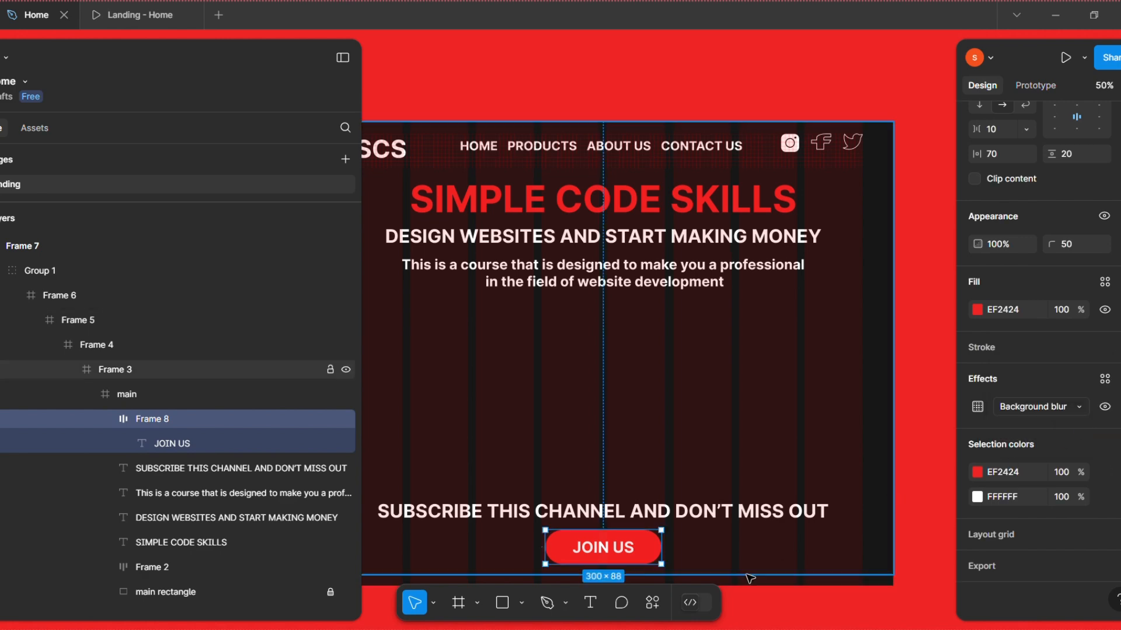
click(690, 549)
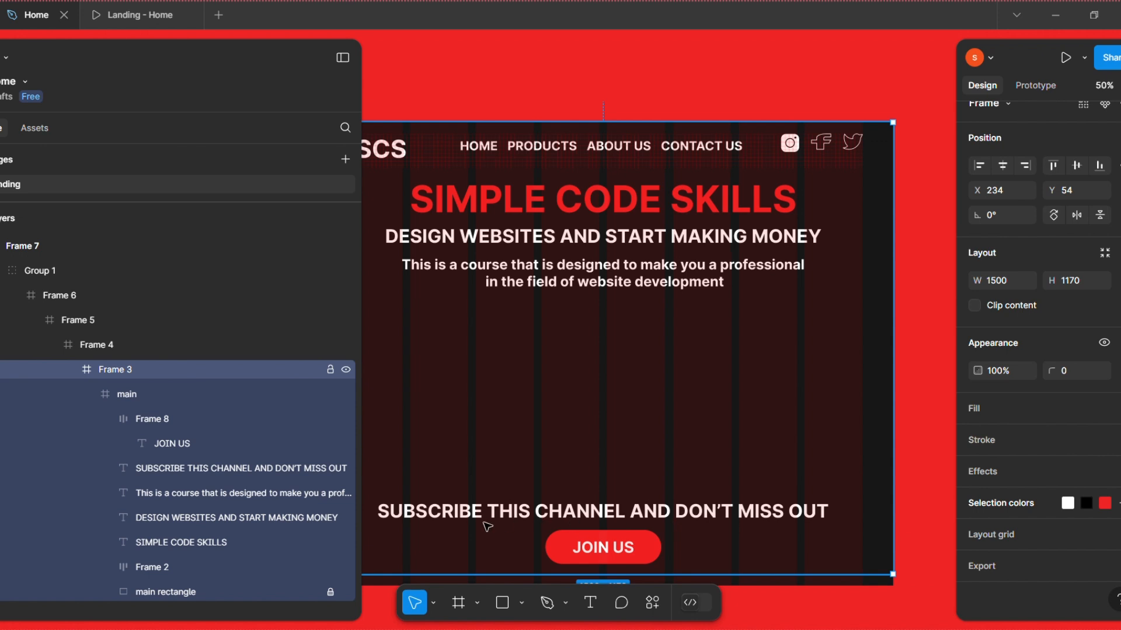
click(638, 555)
click(96, 419)
click(169, 437)
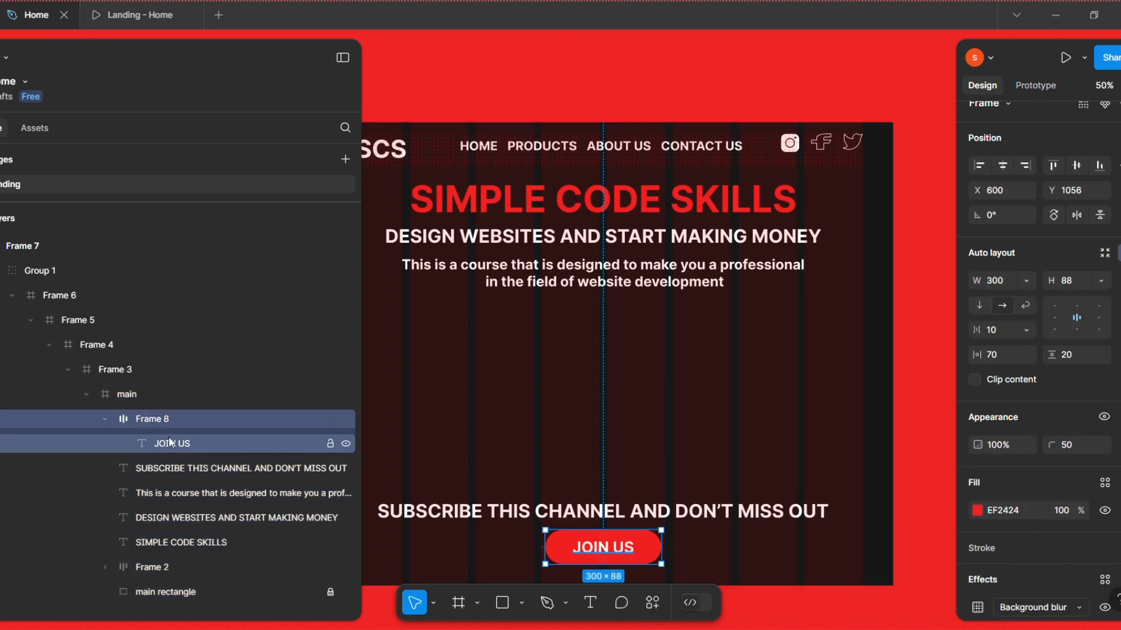
click(557, 548)
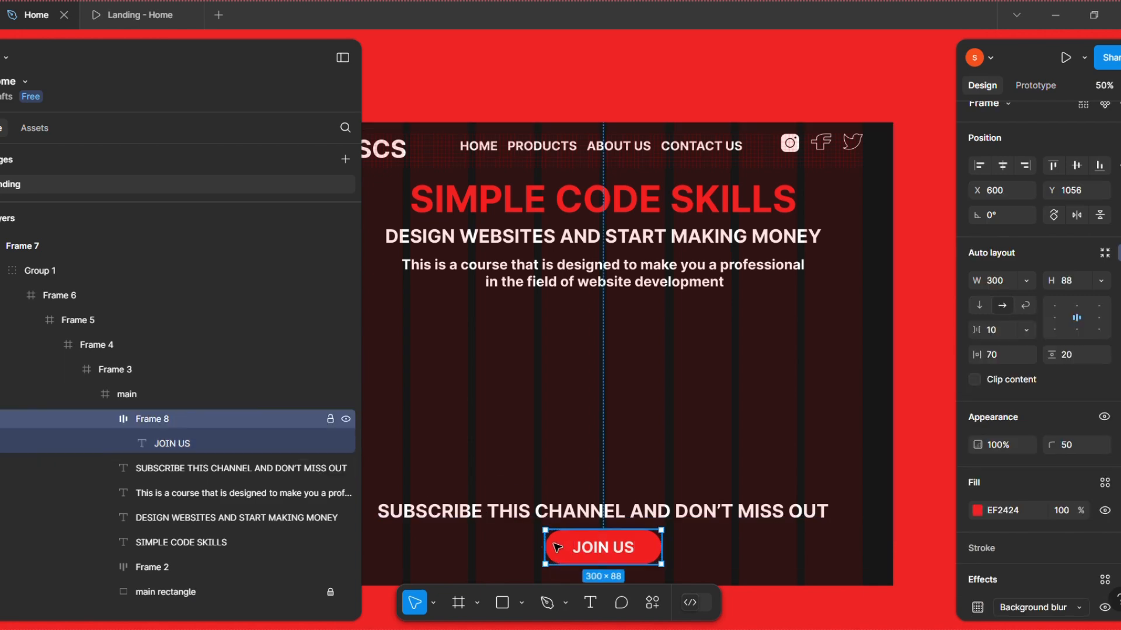
Rename the JOIN US button's auto layout frame to "subscribe button" in the layer list
double_click(190, 418)
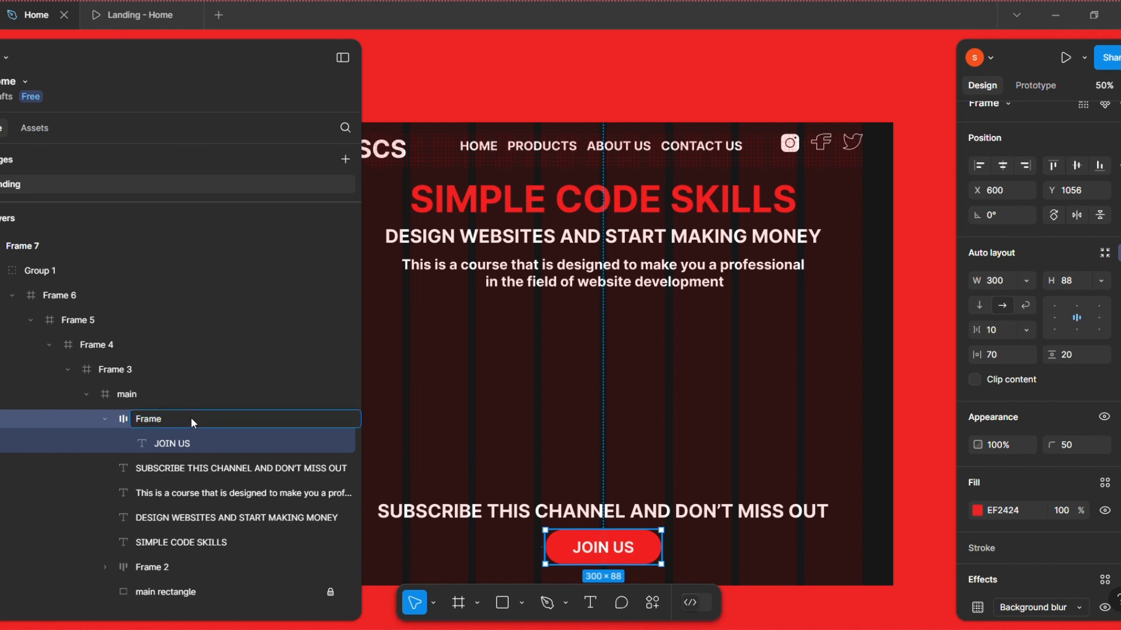
key(BackSpace)
key(BackSpace)
key(BackSpace)
key(BackSpace)
key(BackSpace)
text(subscribe button)
key(Return)
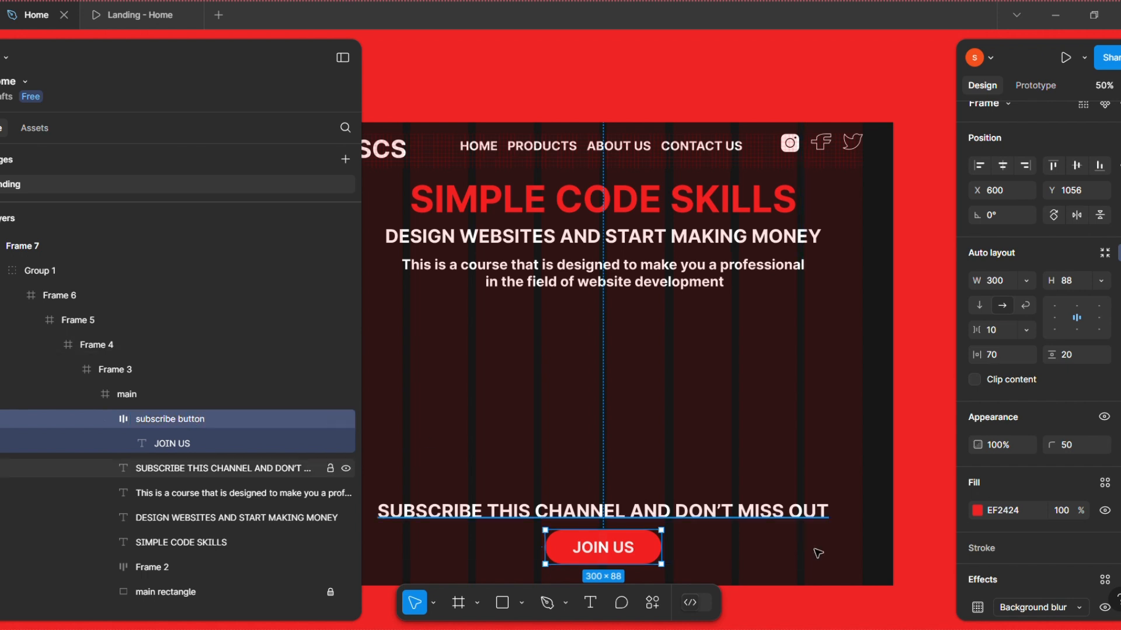
click(780, 551)
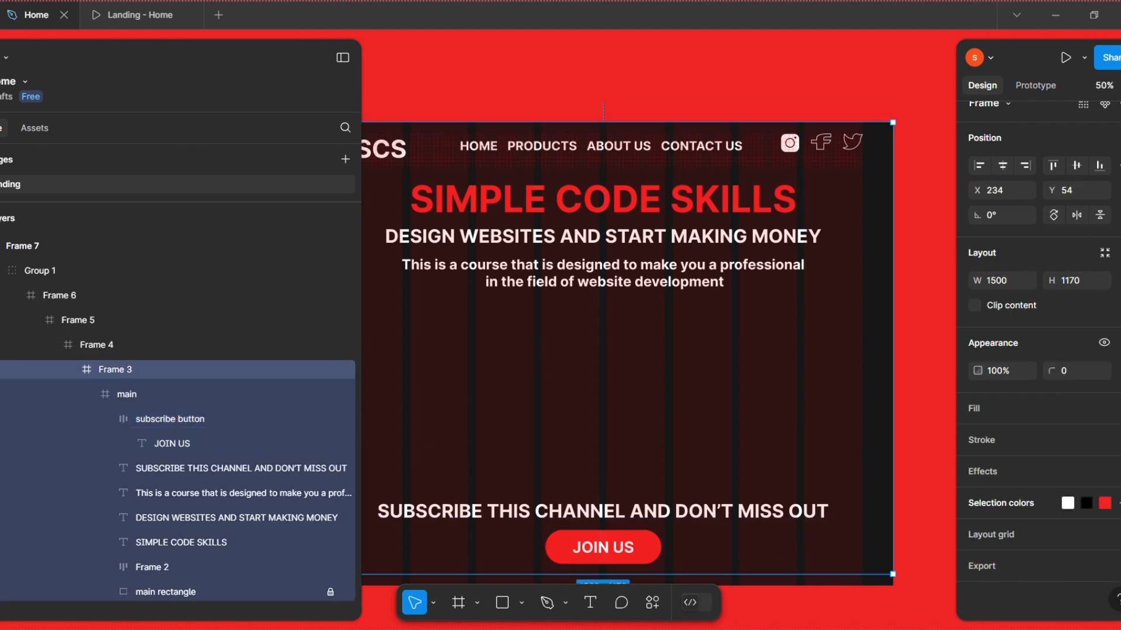
click(652, 609)
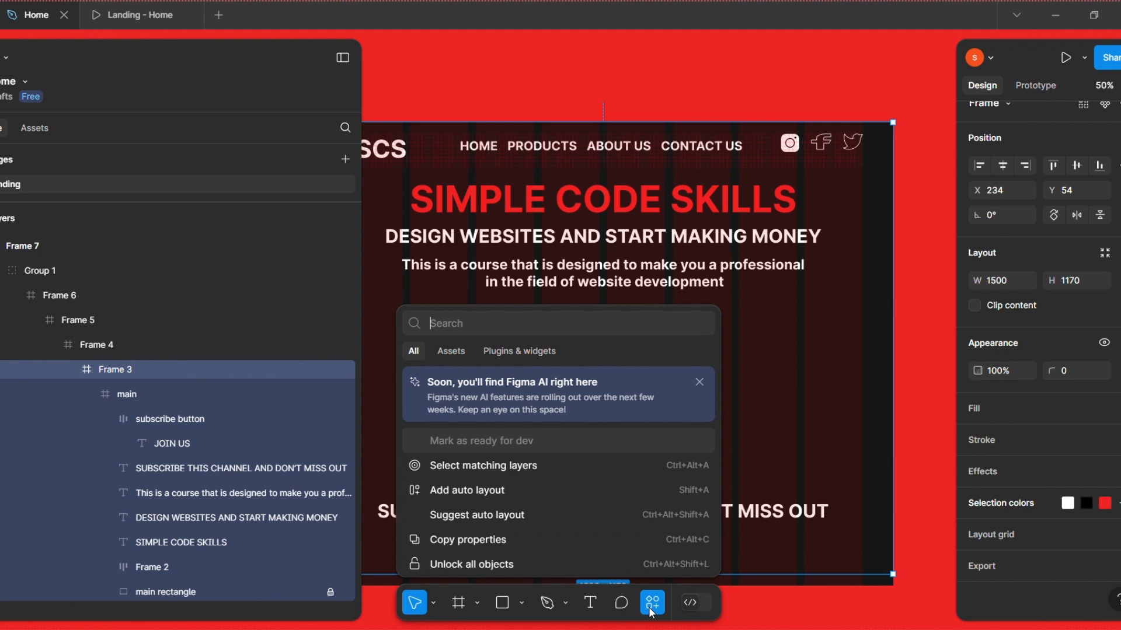
click(506, 352)
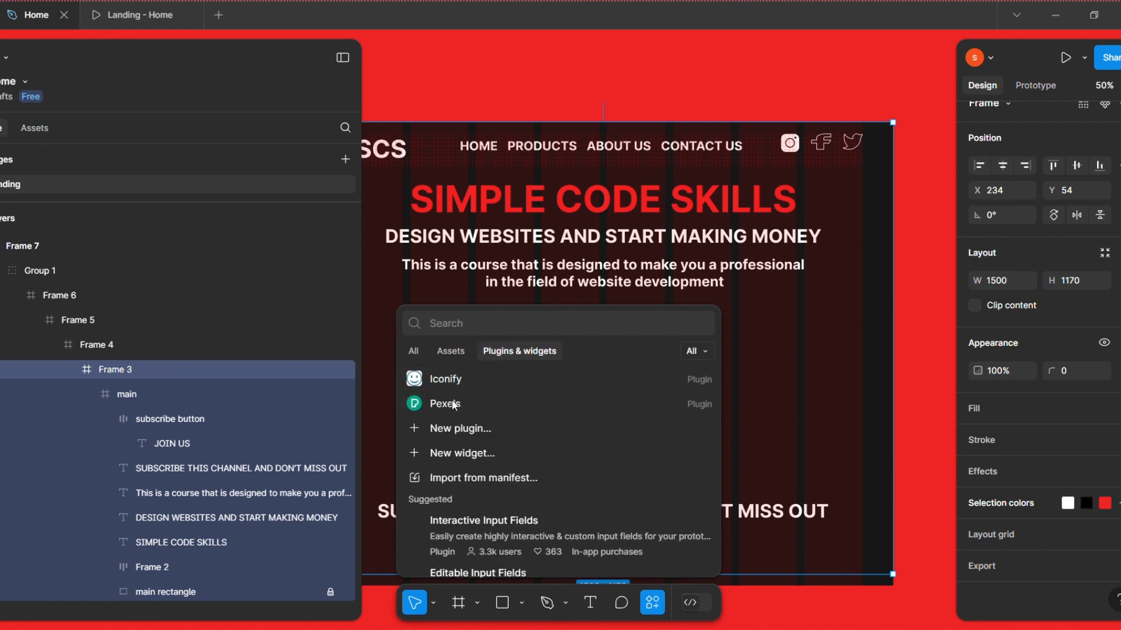
click(781, 387)
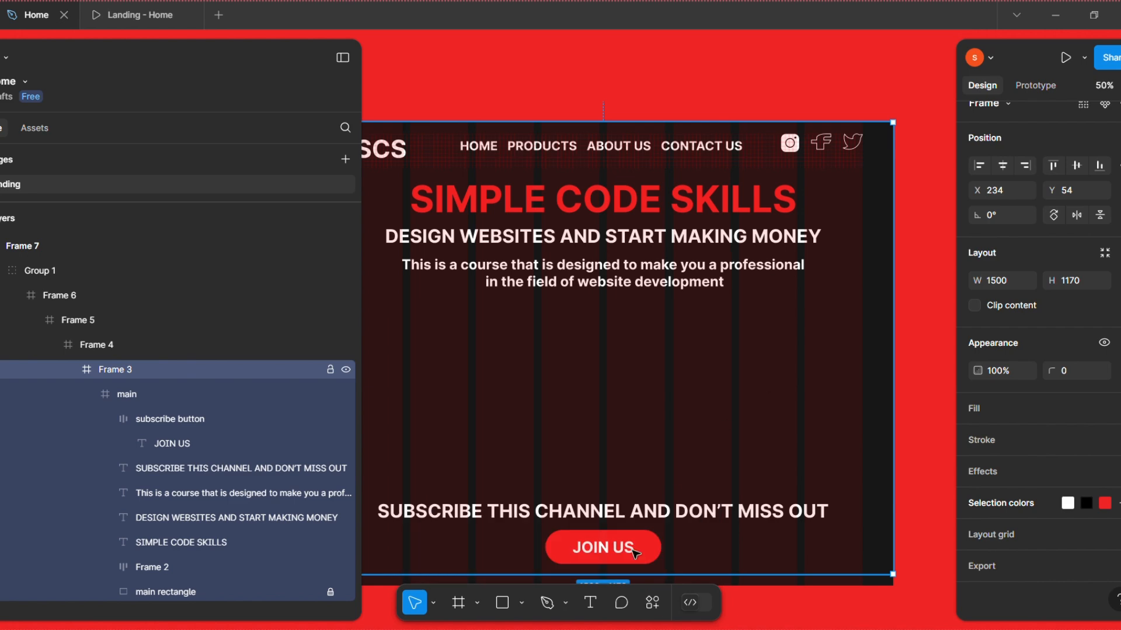
Draw a rectangle about 1185 × 536 between the course description and the SUBSCRIBE line
click(503, 605)
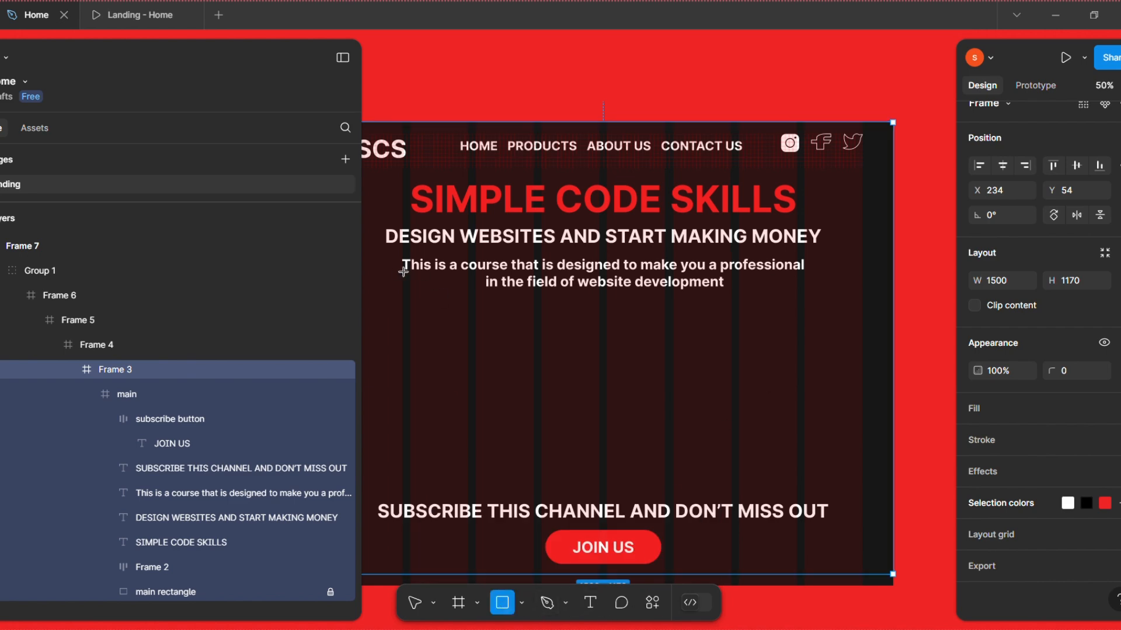
mouse_move(387, 292)
mouse_down()
mouse_move(628, 327)
mouse_move(807, 447)
mouse_move(836, 500)
mouse_up()
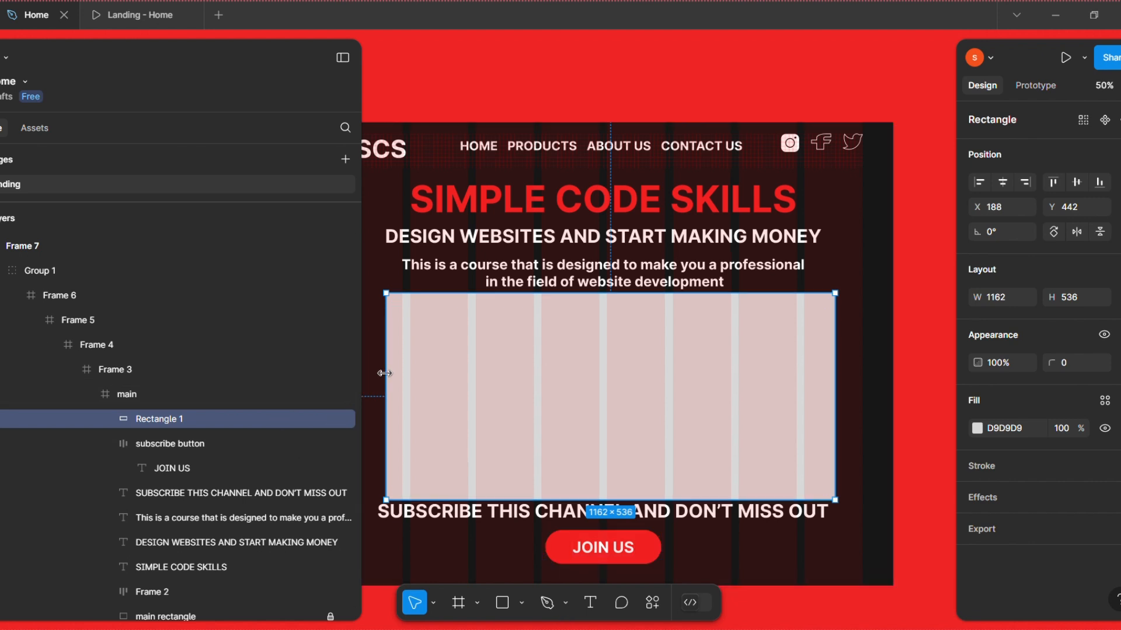
drag(386, 378, 376, 378)
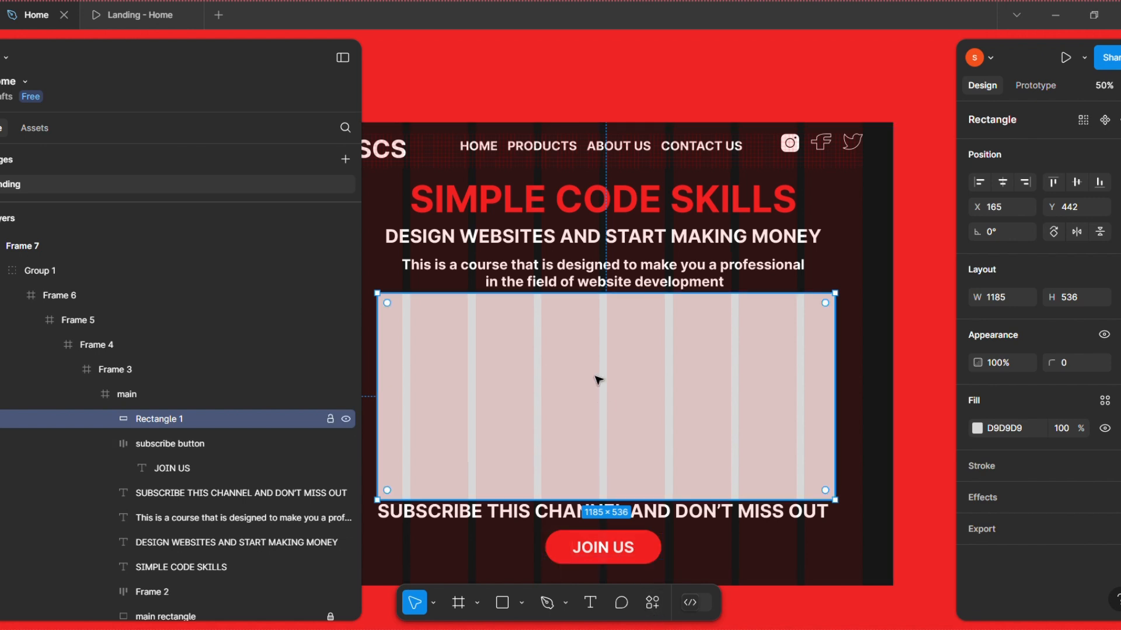
Run the Pexels plugin with the new rectangle selected and search its photos for "laptop"
click(651, 602)
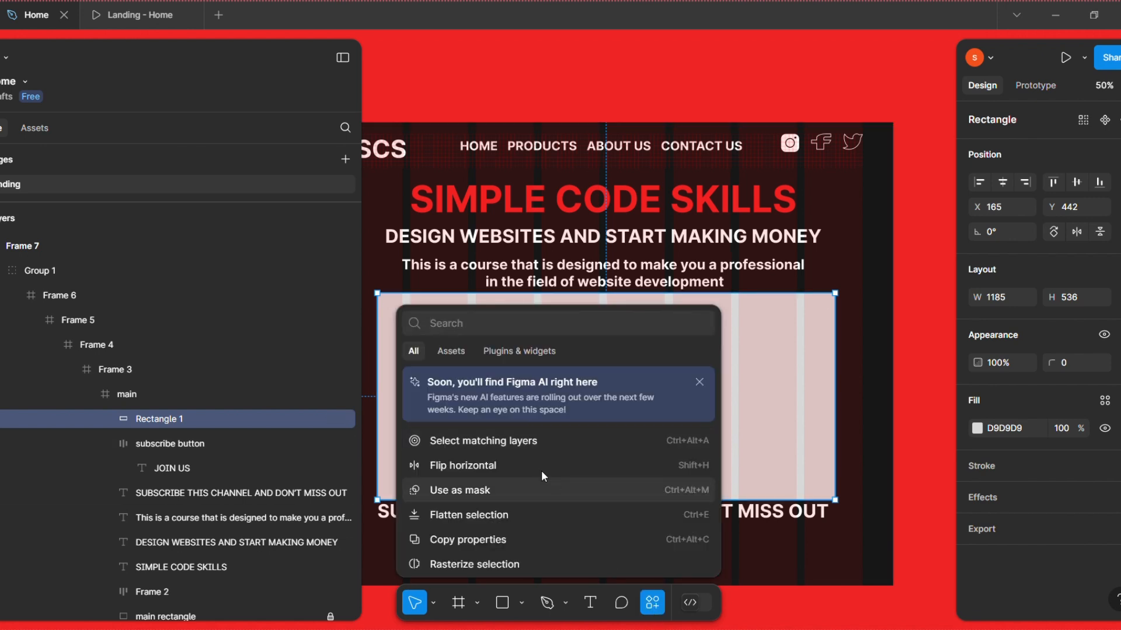
click(490, 350)
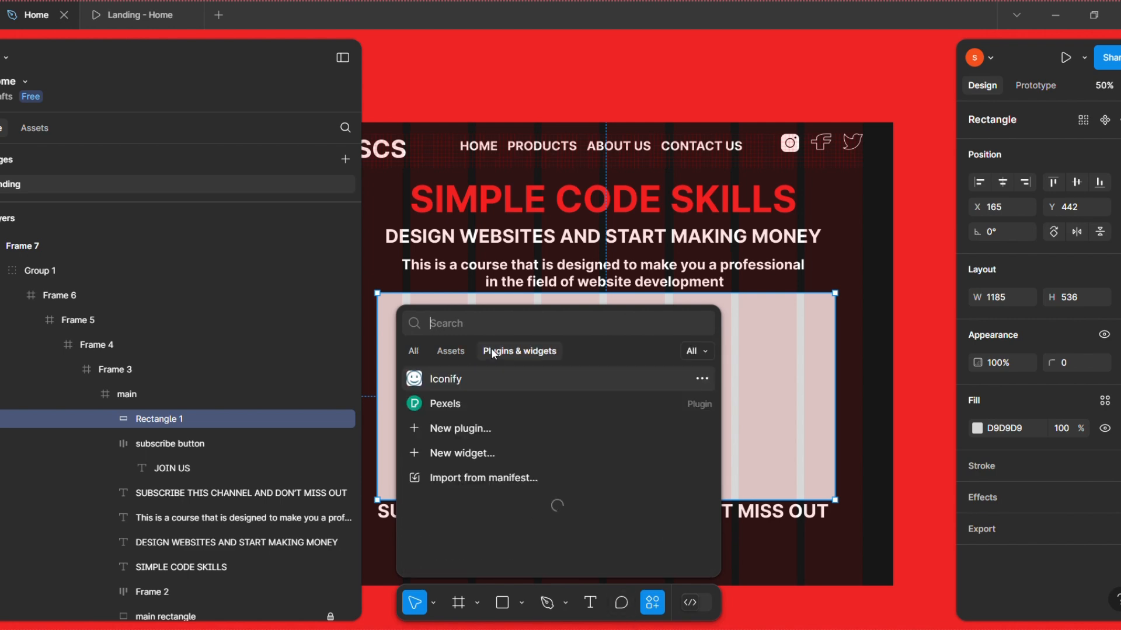
key(Escape)
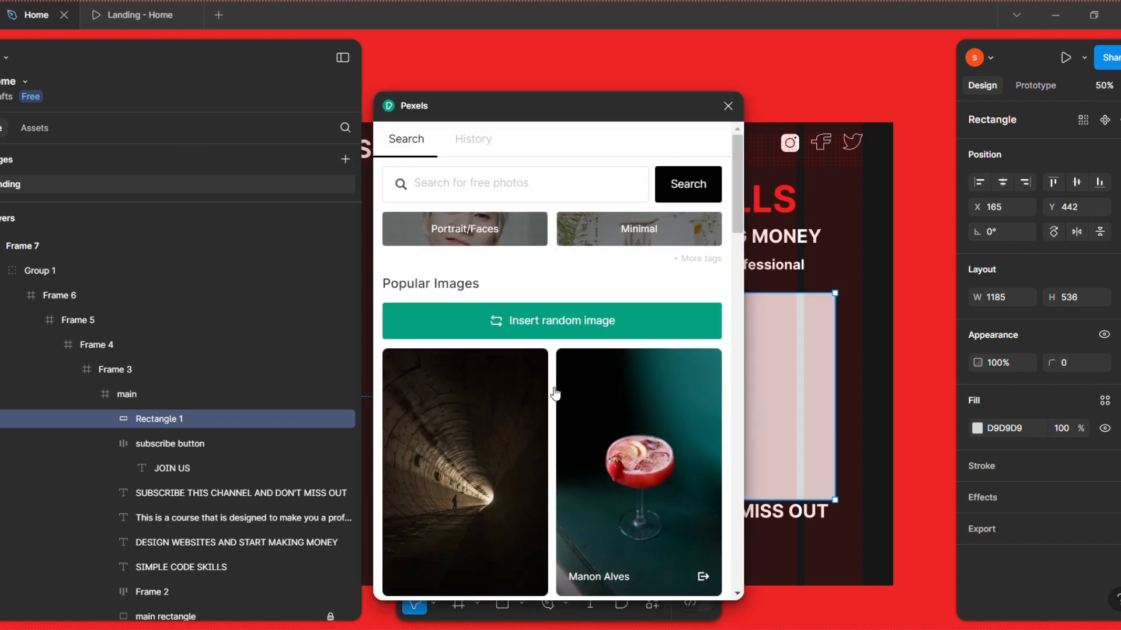
scroll(555, 395, down, 10)
scroll(538, 458, up, 10)
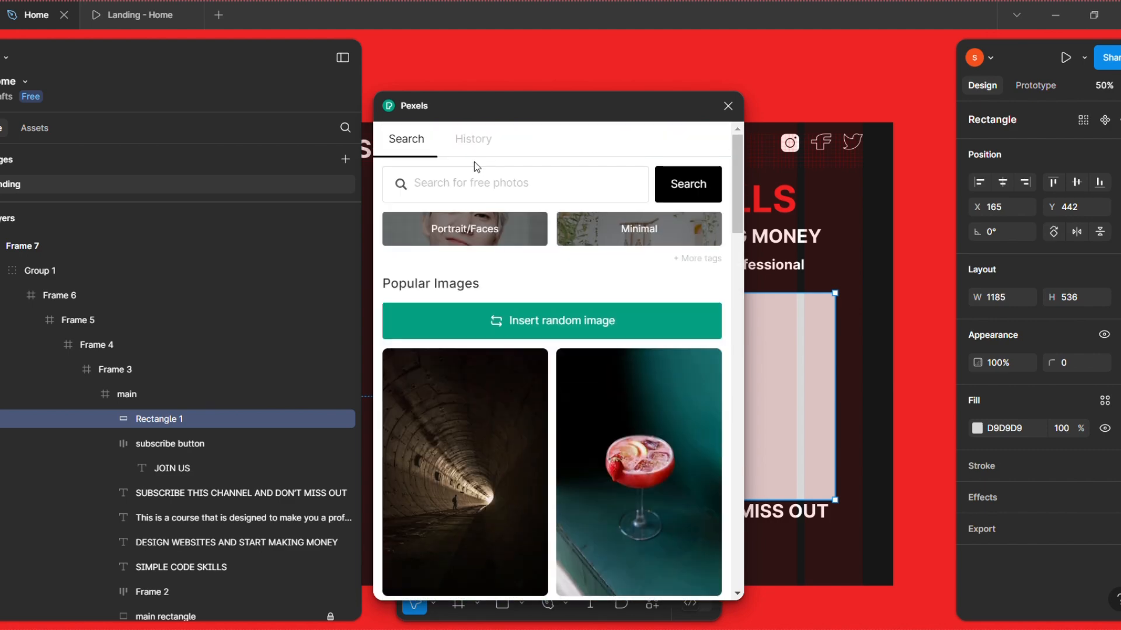
click(455, 179)
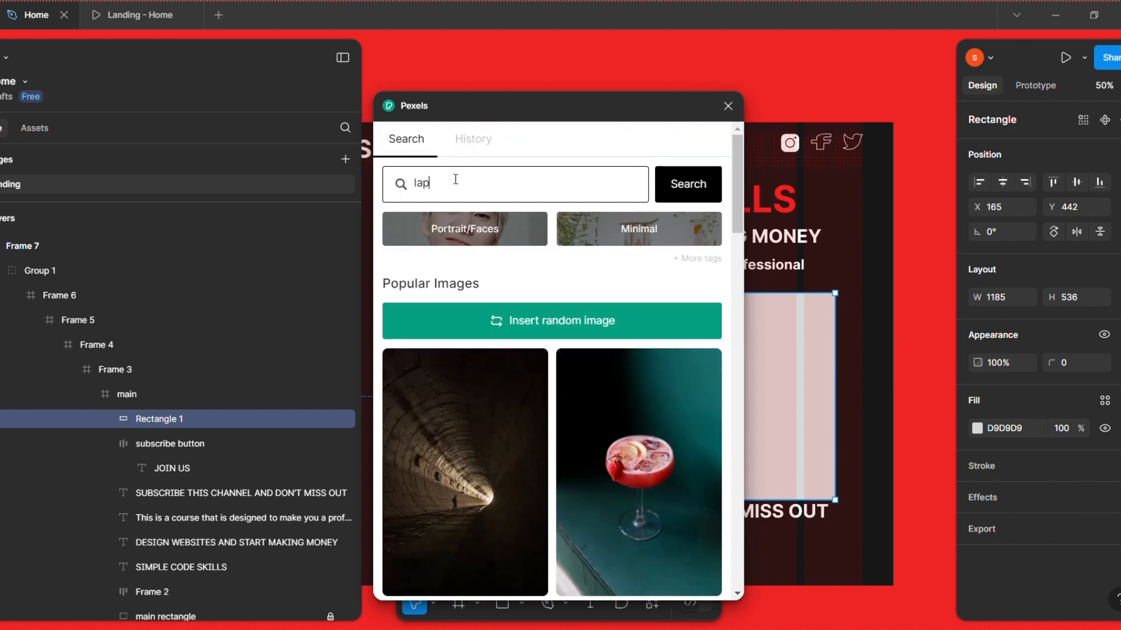
key(Return)
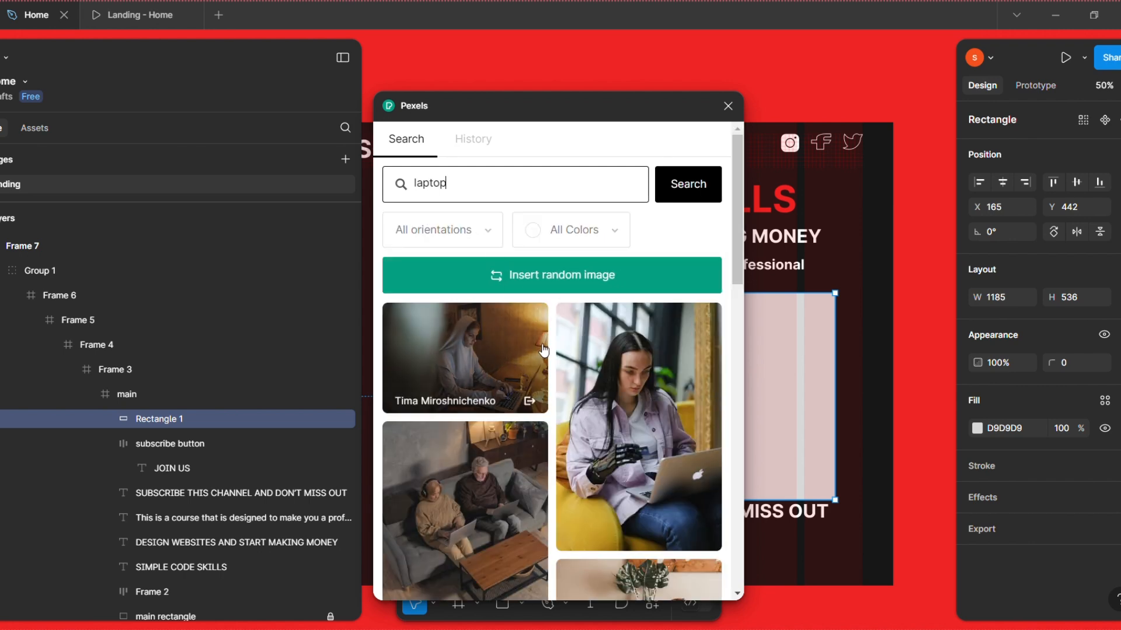
Try the front-facing white laptop photo with a blank screen as the rectangle's fill, and undo it
scroll(562, 476, down, 5)
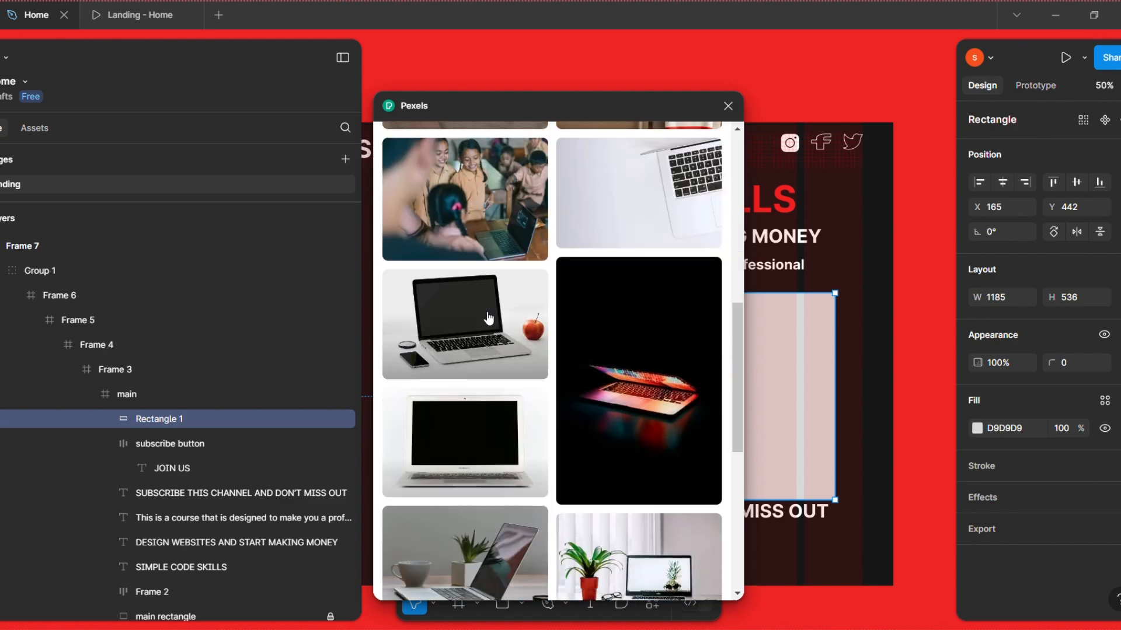
click(472, 423)
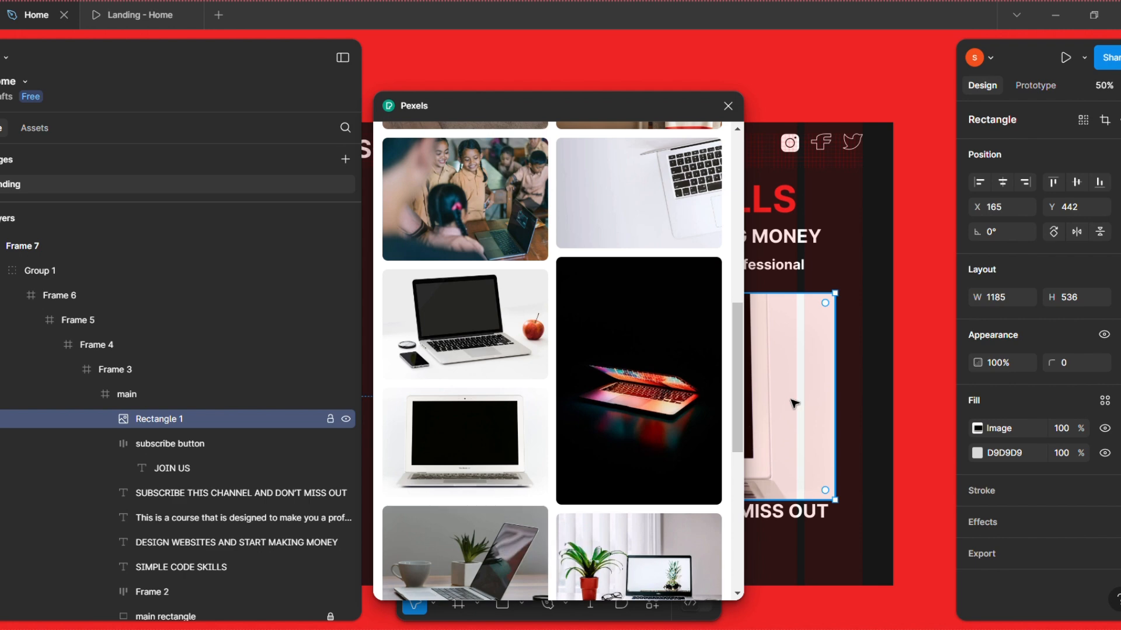
click(729, 106)
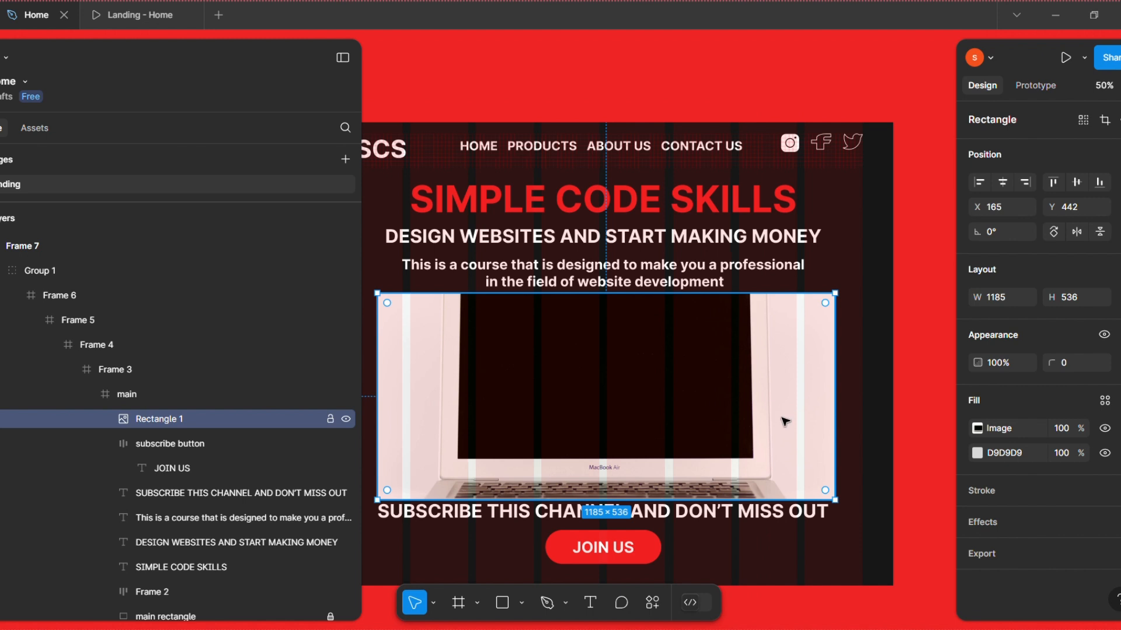
key(ctrl+z)
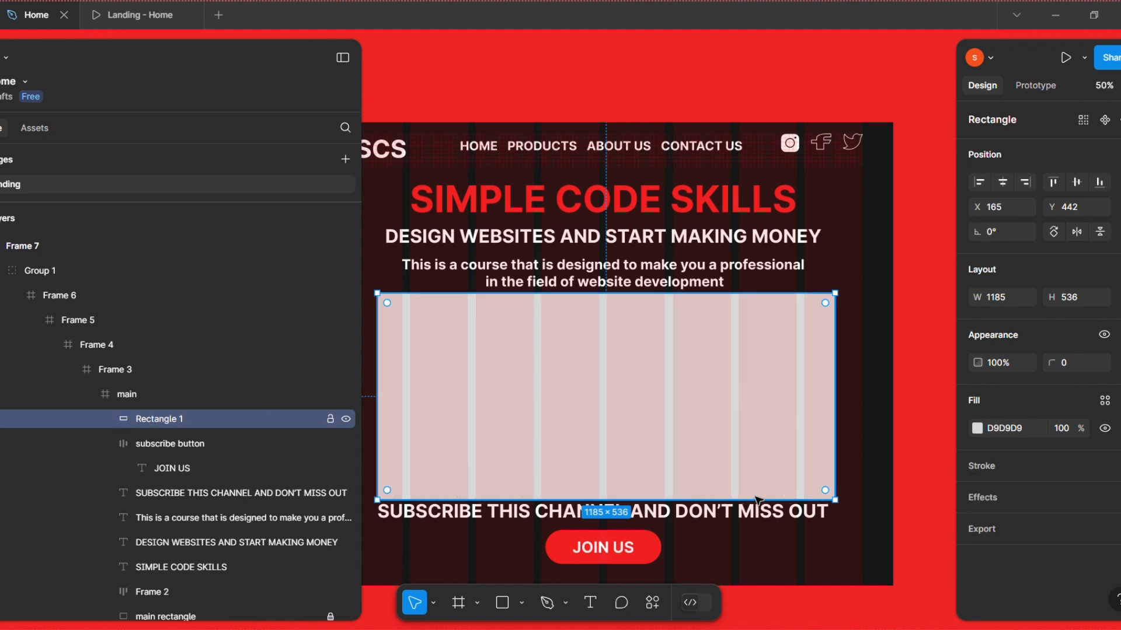
Run the Pexels plugin again on the rectangle and search its photos for "laptop hd image"
click(654, 604)
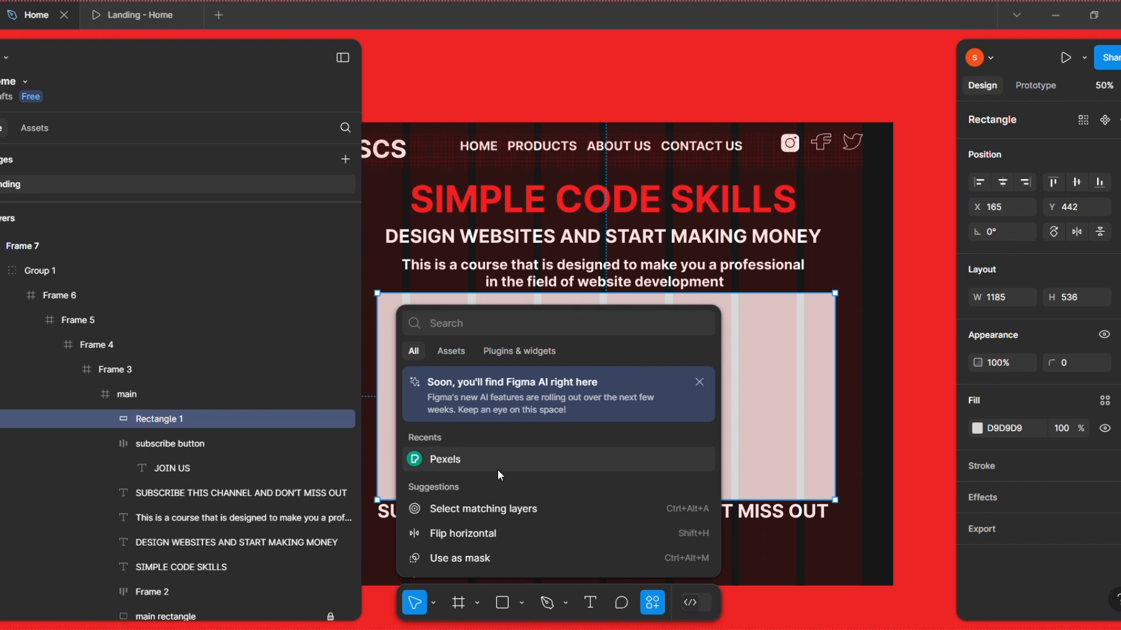
click(517, 352)
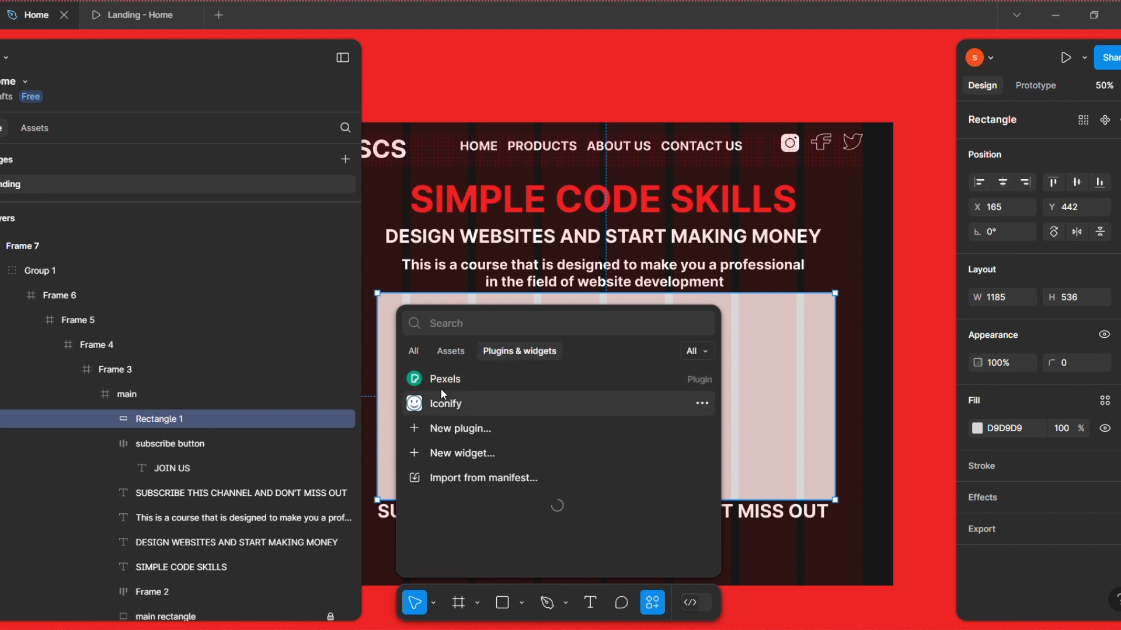
click(461, 378)
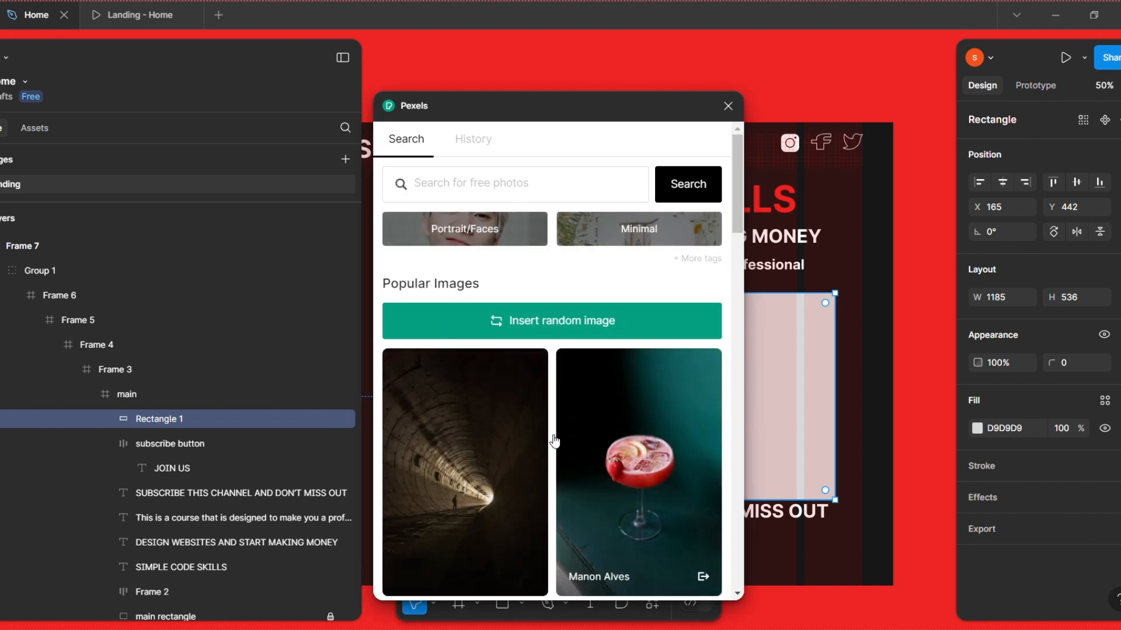
click(493, 179)
text(laptop hd image)
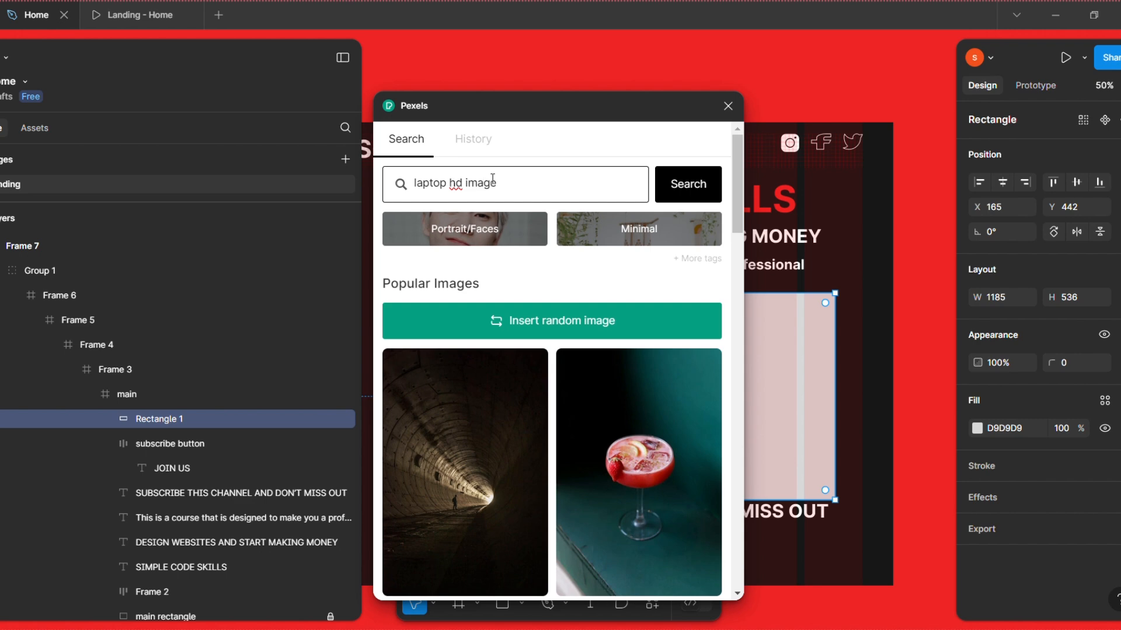
key(Return)
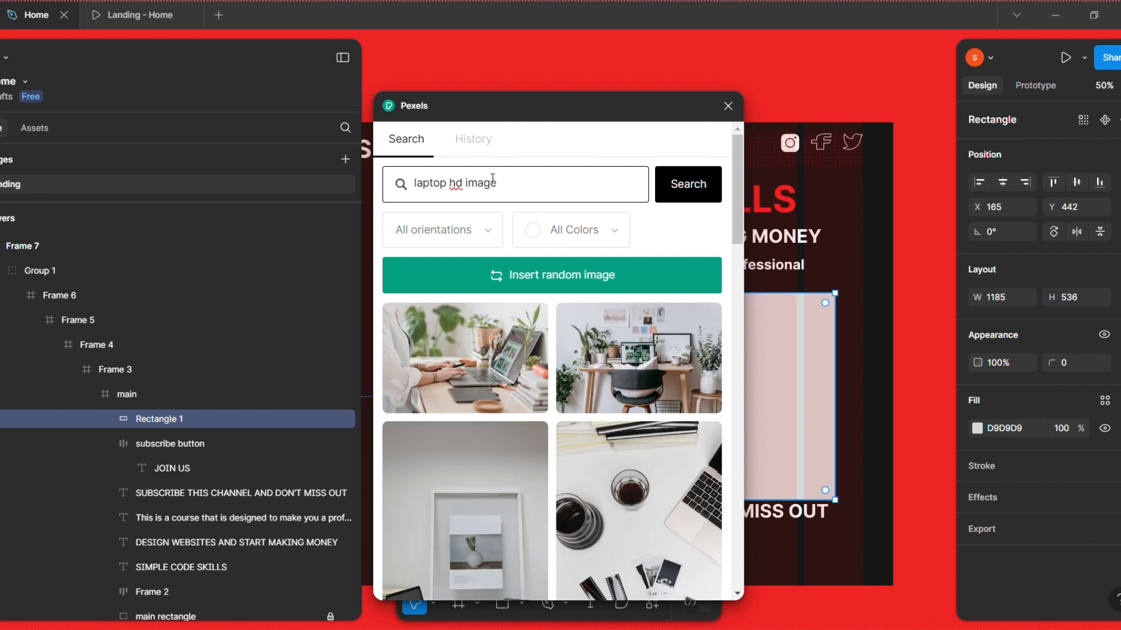
Examine the laptop photos in the search results for one that suits the rectangle
scroll(559, 481, down, 15)
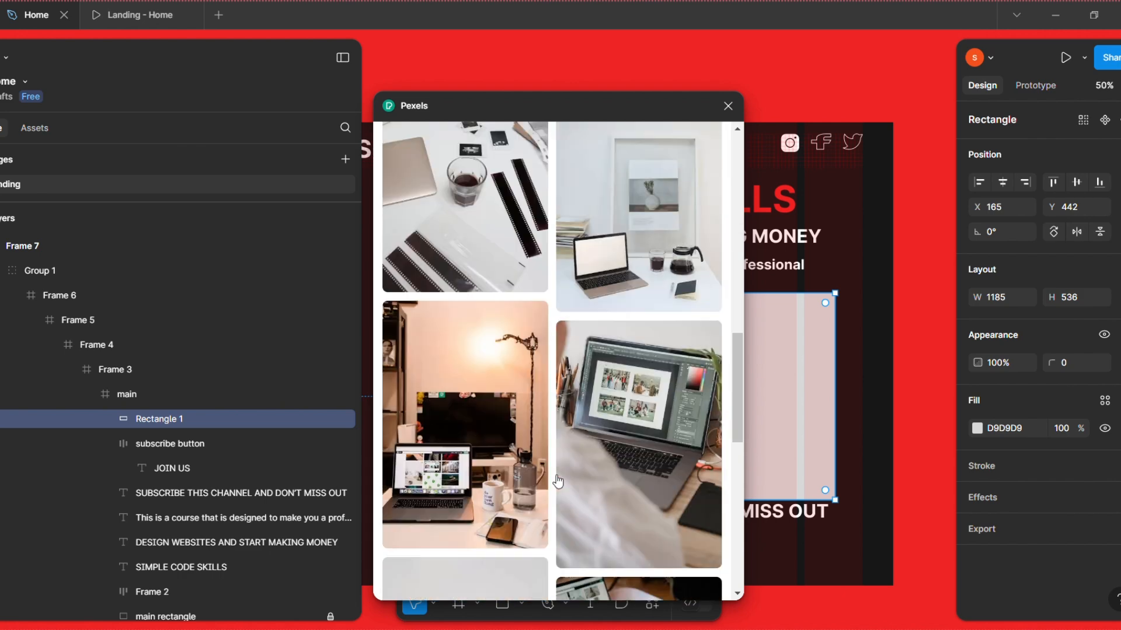
scroll(559, 482, down, 5)
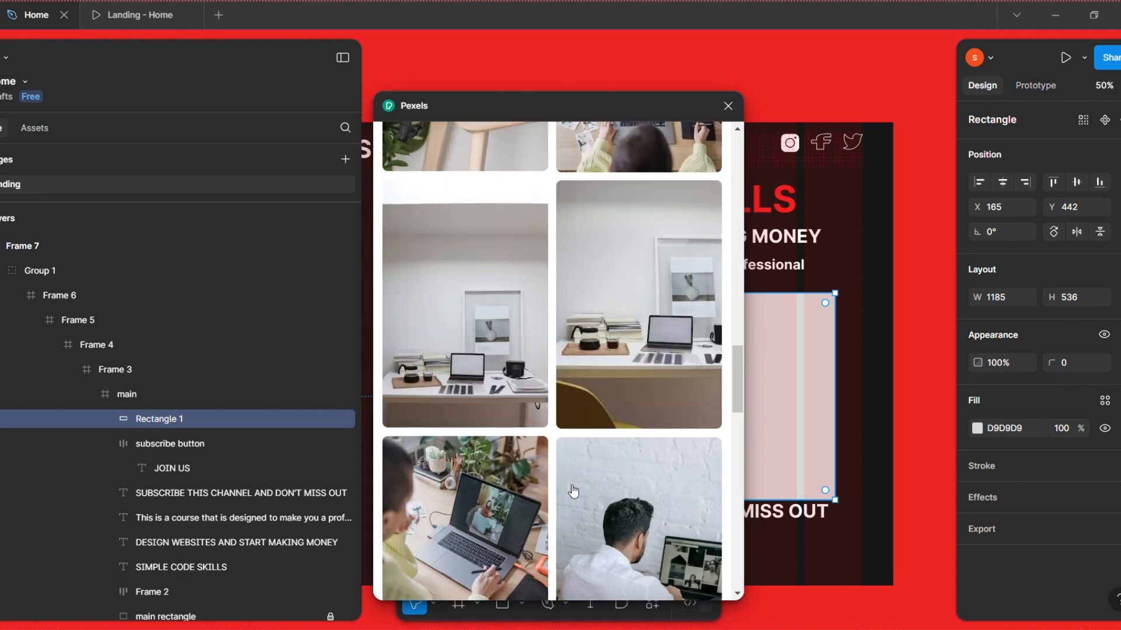
scroll(584, 494, up, 10)
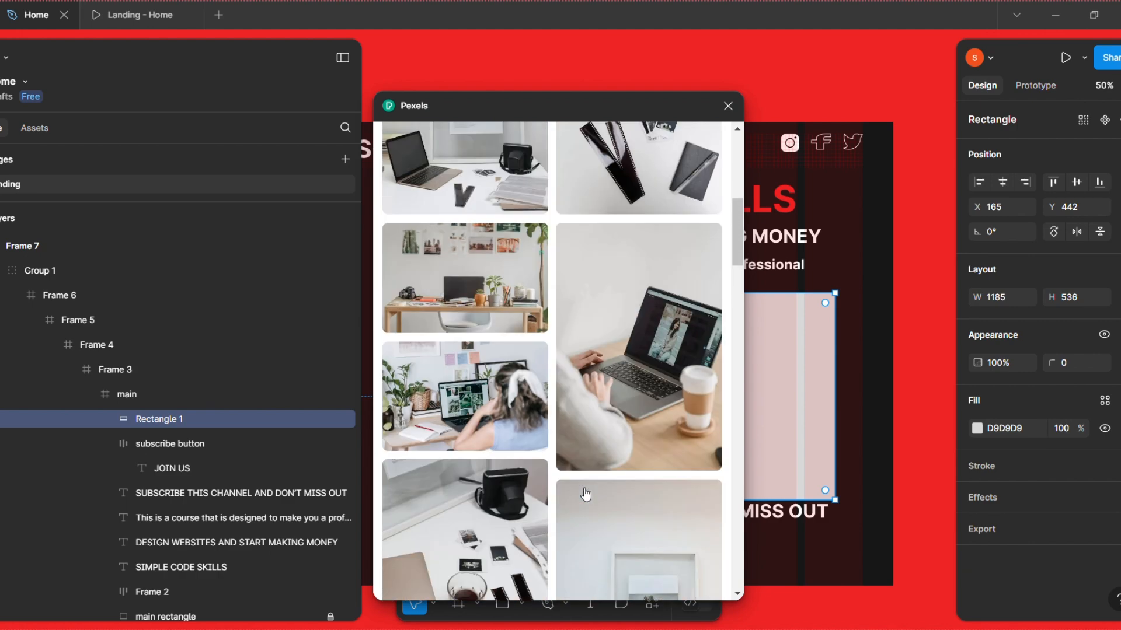
scroll(585, 493, up, 10)
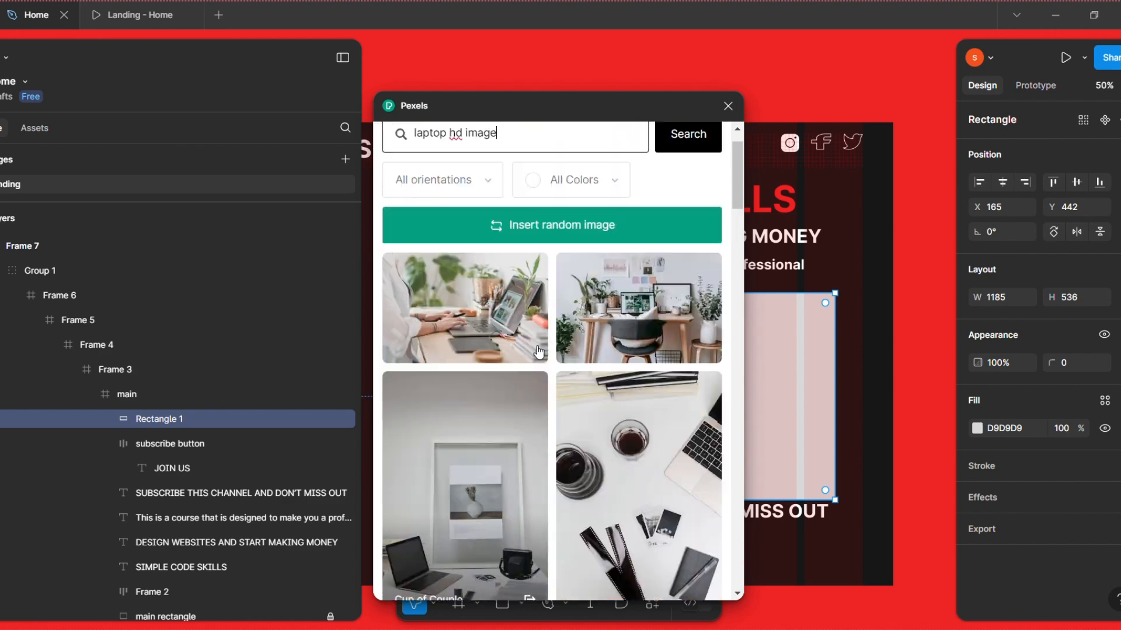
scroll(624, 387, down, 5)
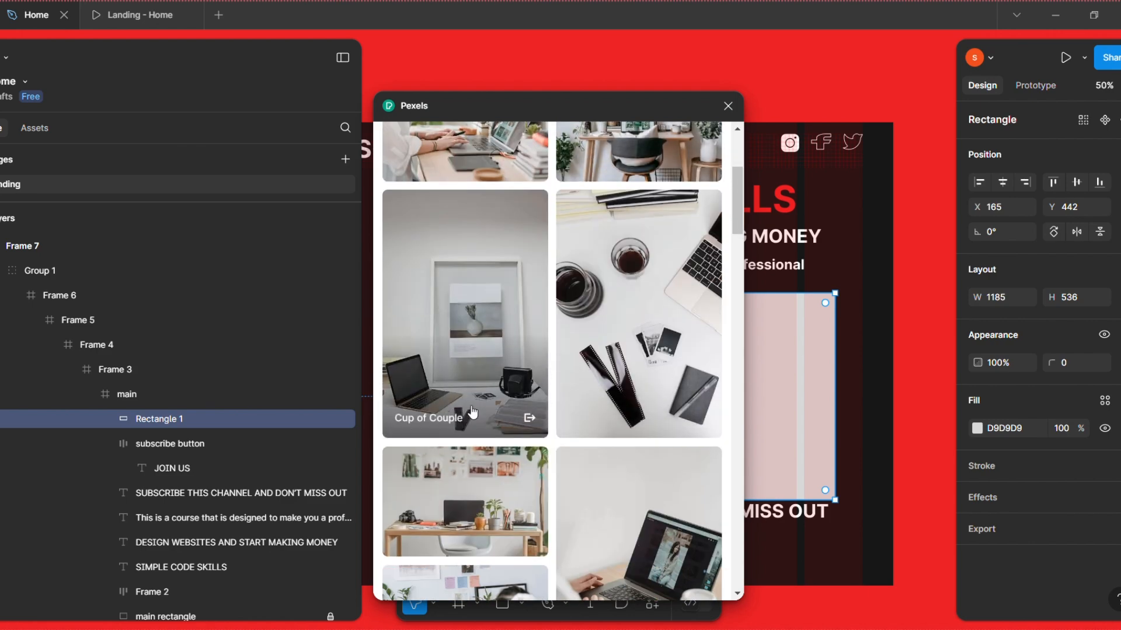
scroll(576, 170, up, 5)
scroll(574, 408, down, 9)
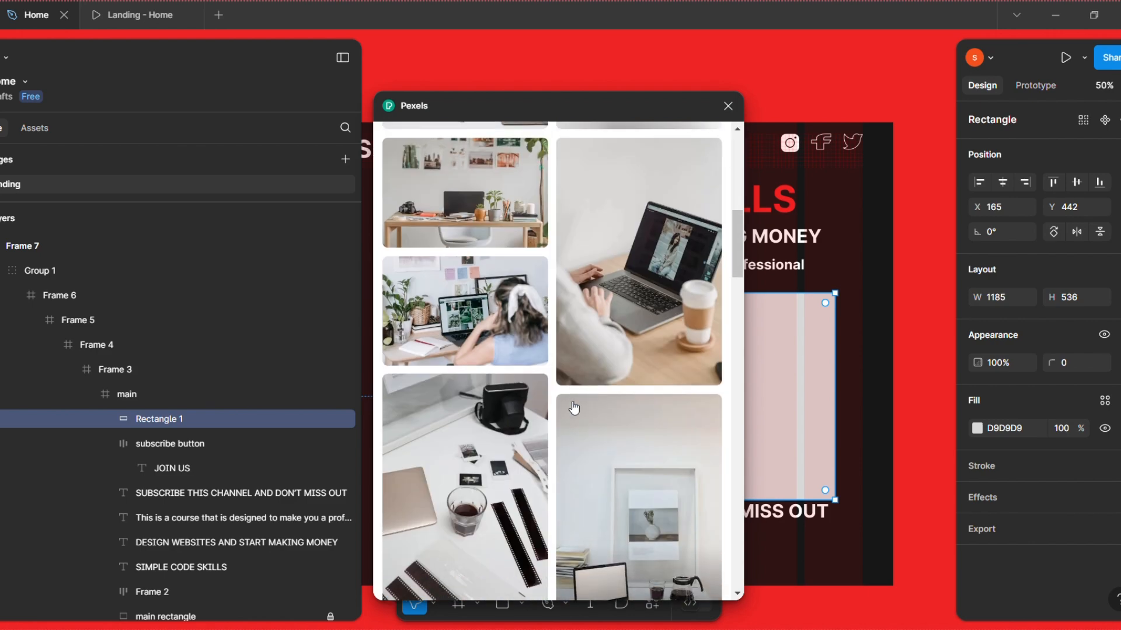
scroll(573, 409, up, 6)
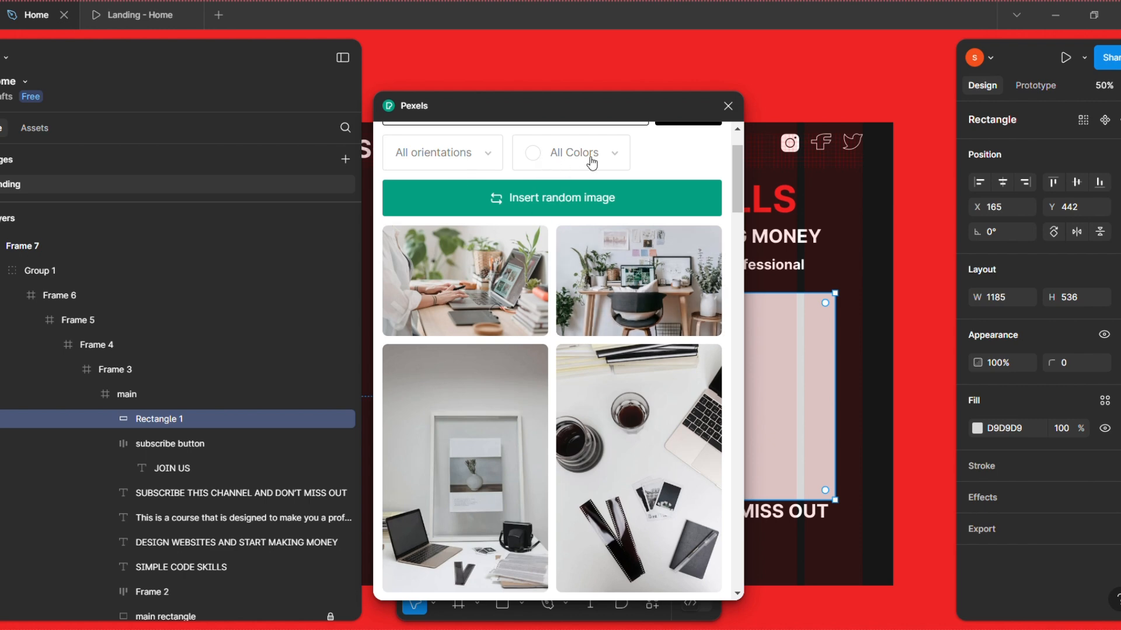
Filter the laptop photo results by the colour Black and look through the matching images
click(610, 161)
click(567, 243)
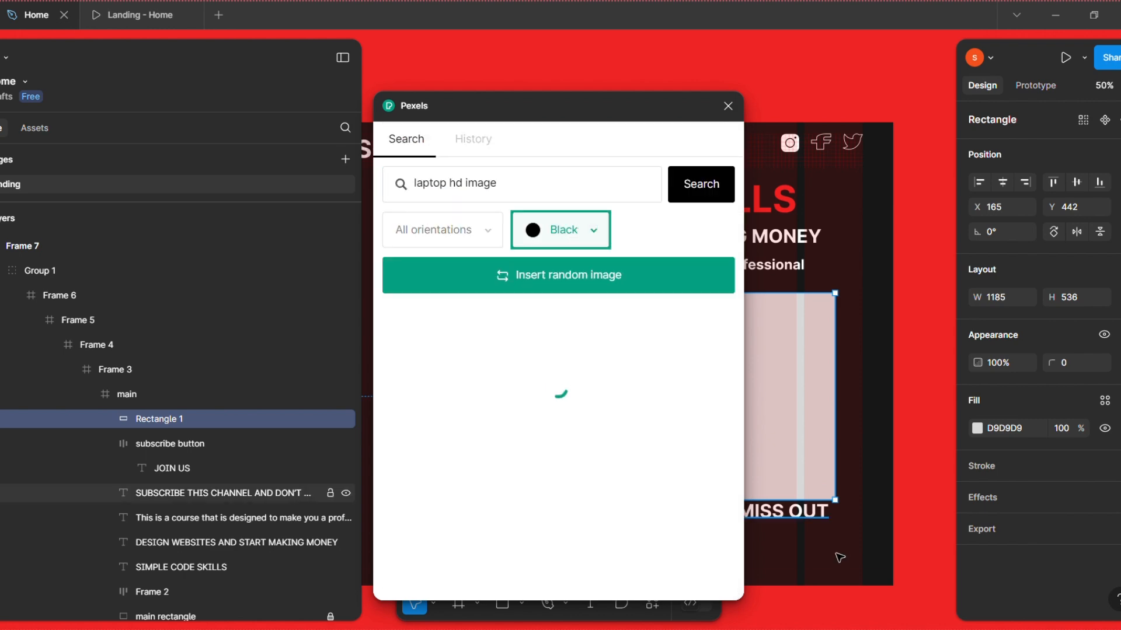
scroll(596, 462, down, 5)
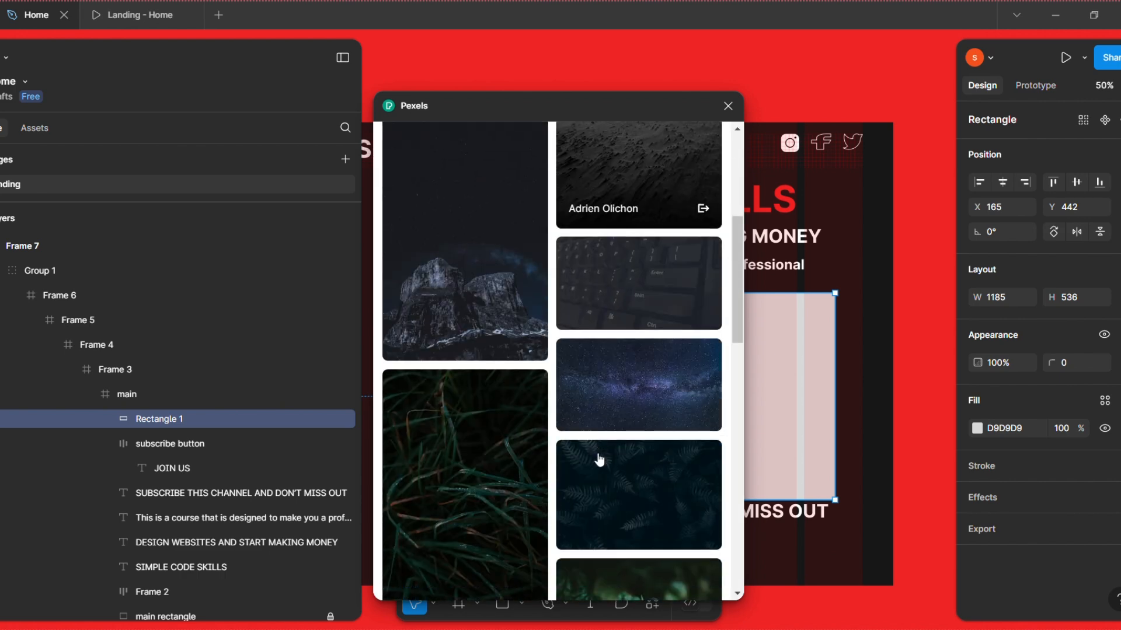
scroll(597, 458, down, 3)
scroll(597, 458, up, 8)
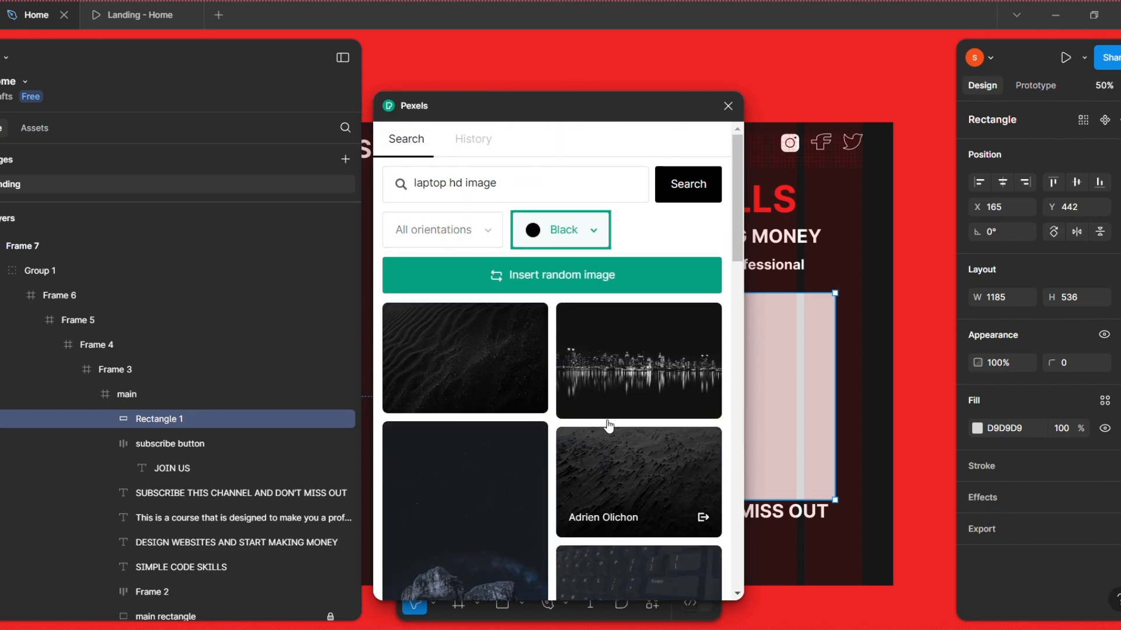
Change the Pexels search to "laptop image" with the Black filter kept, examine the results for a suitable laptop photo, and close the plugin
click(590, 229)
click(503, 180)
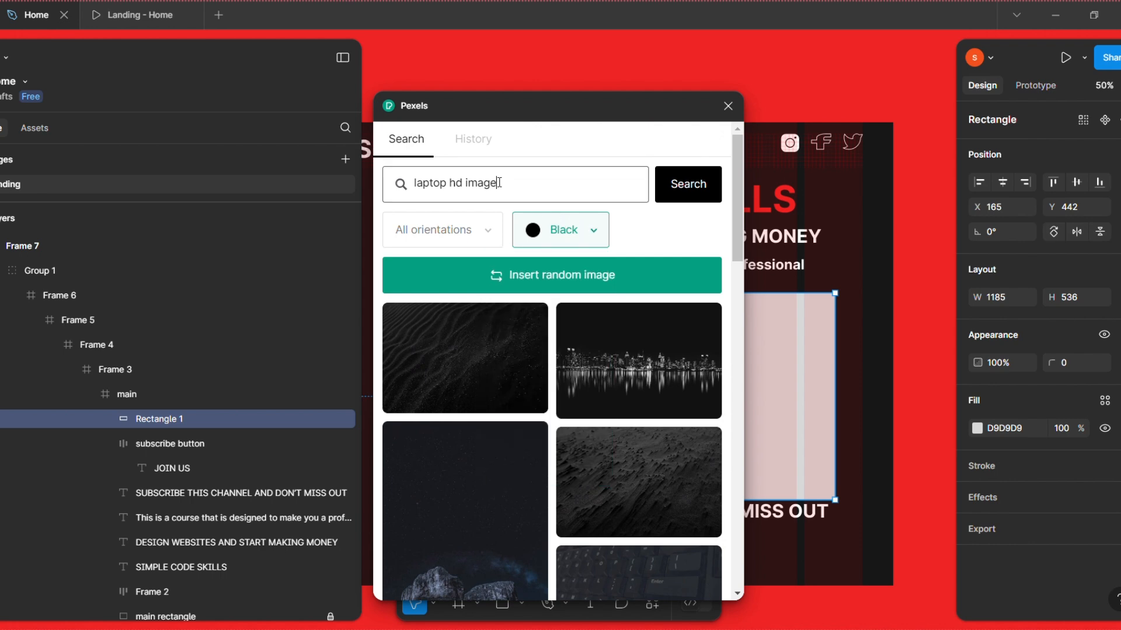
key(BackSpace)
key(BackSpace)
key(BackSpace)
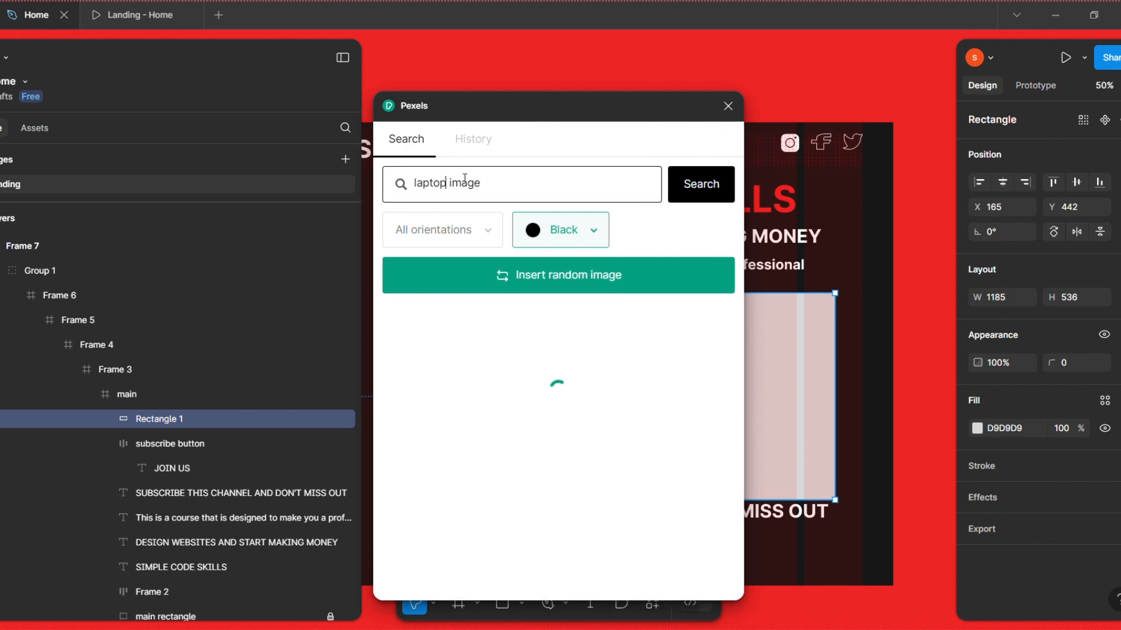
scroll(703, 468, down, 5)
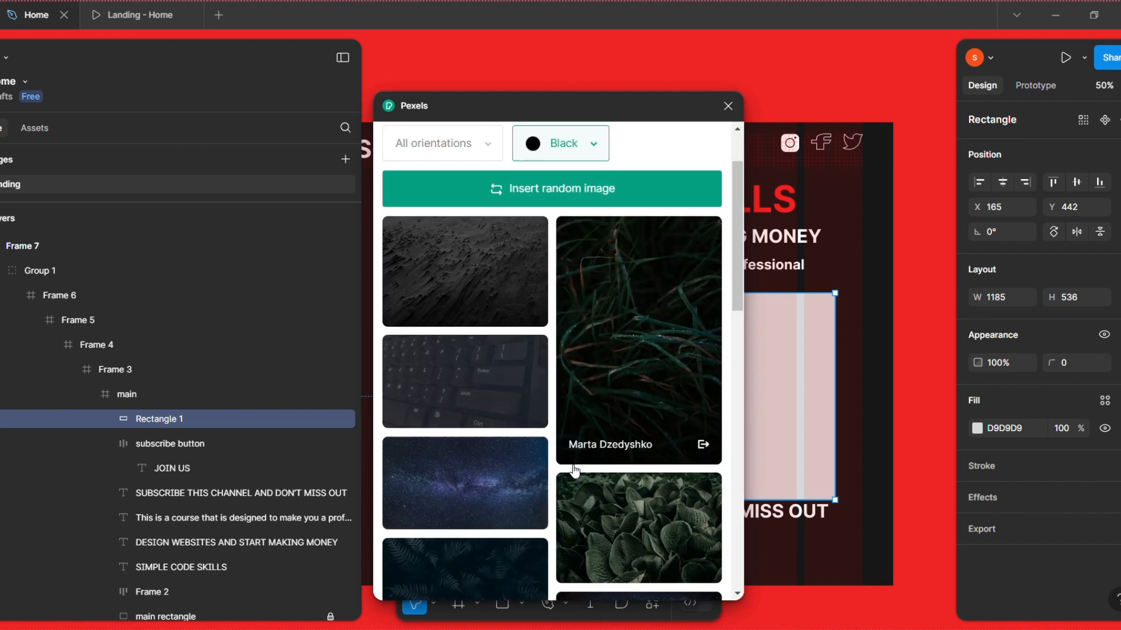
scroll(576, 469, up, 6)
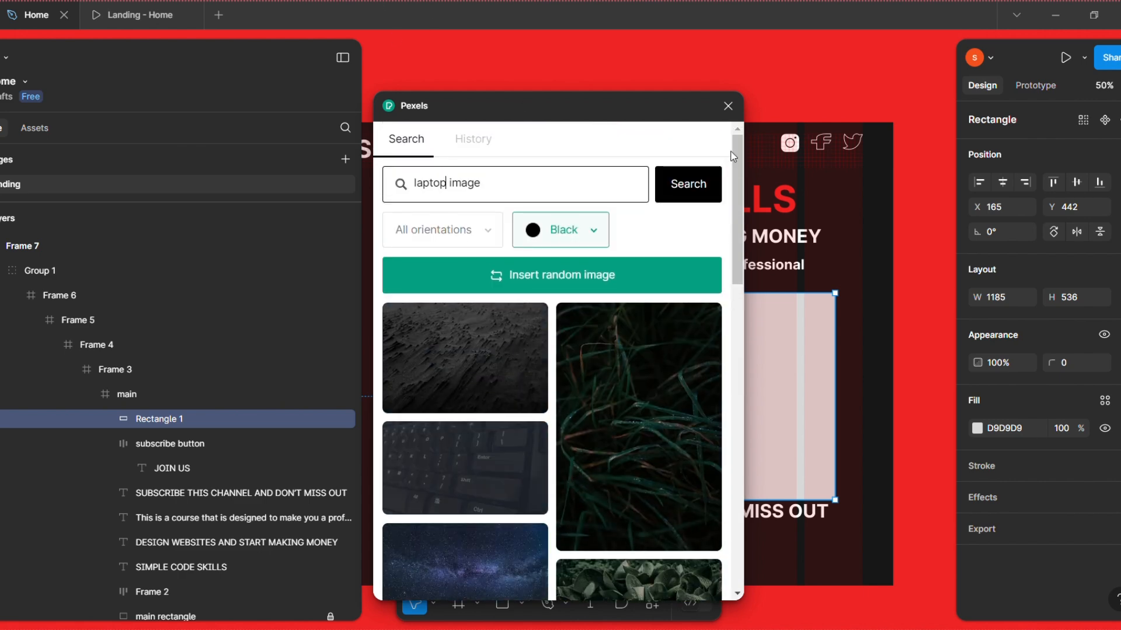
scroll(559, 468, down, 7)
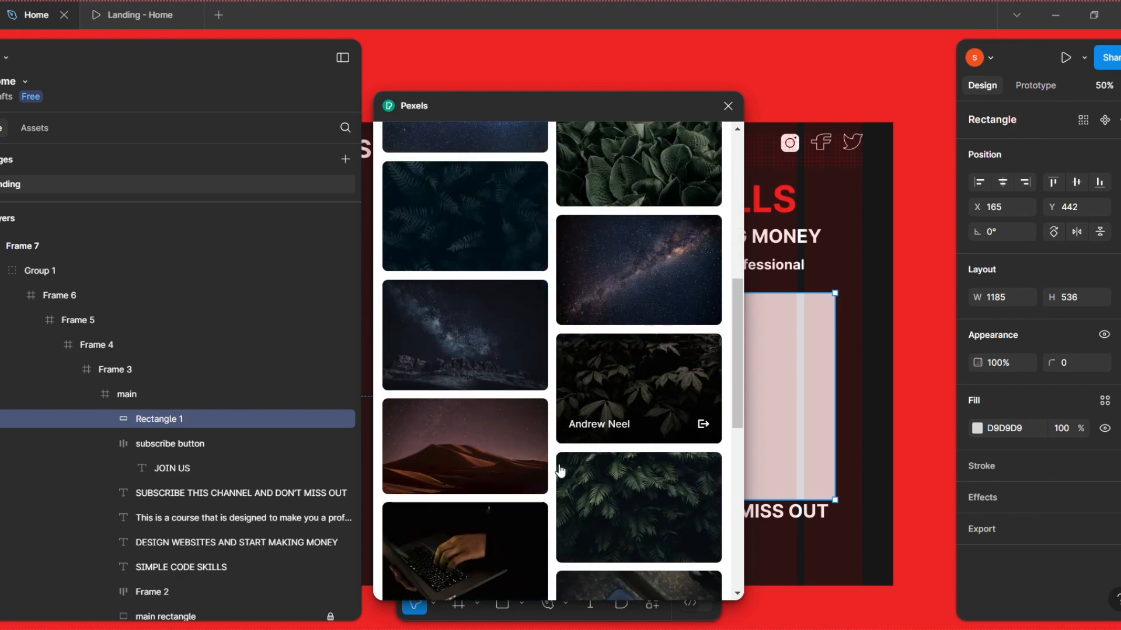
scroll(560, 471, down, 10)
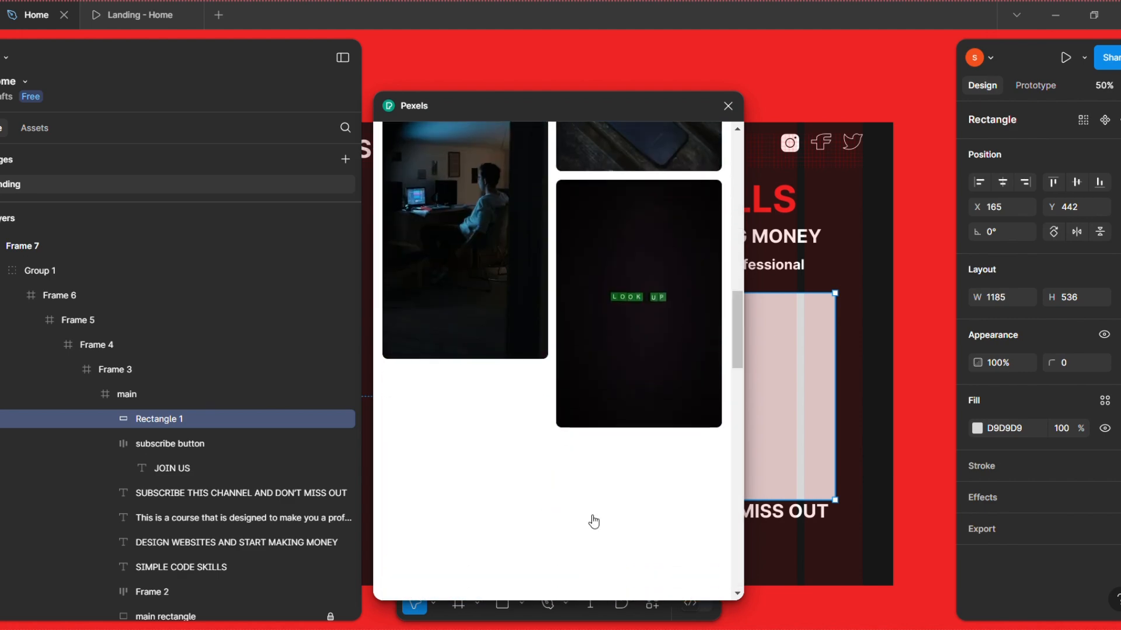
scroll(649, 490, down, 5)
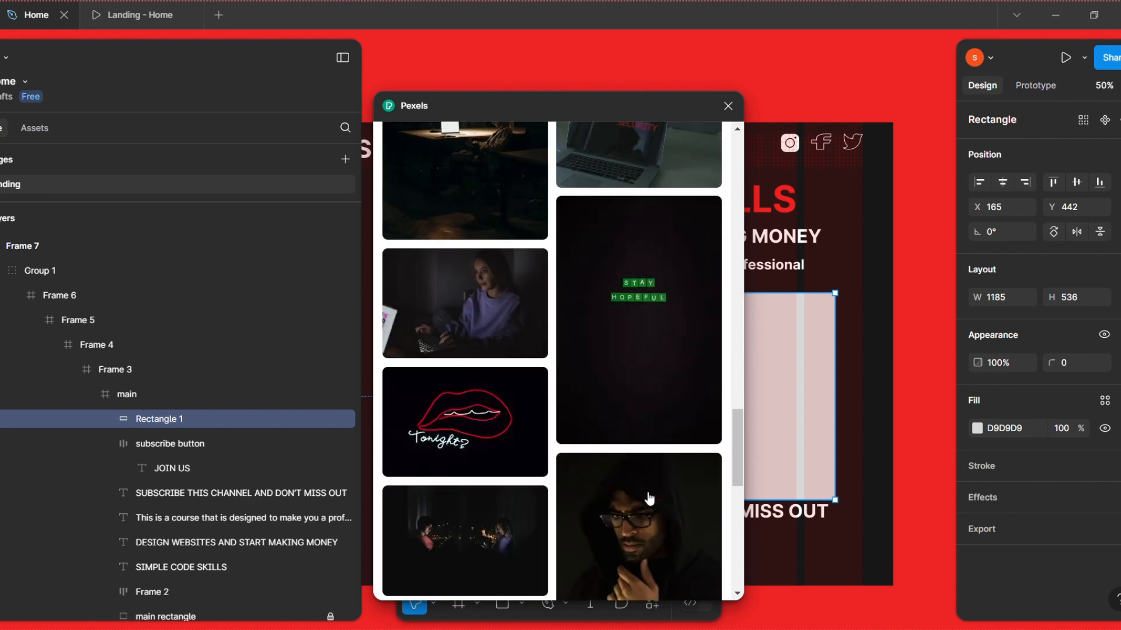
scroll(538, 488, down, 4)
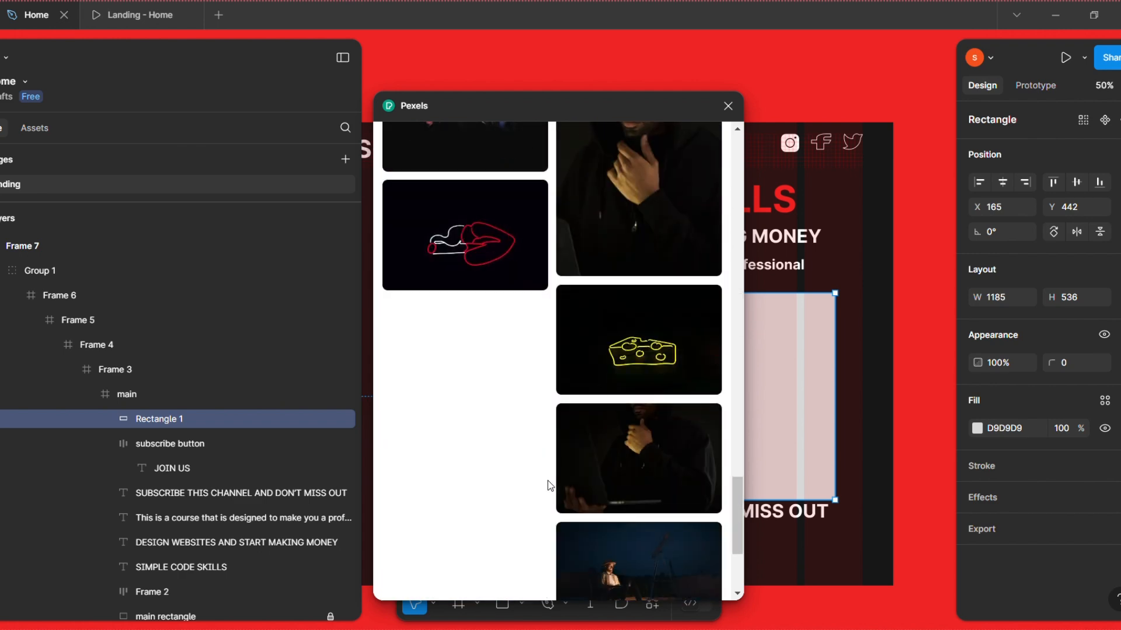
click(729, 106)
Run the Pexels plugin afresh on the selected rectangle and search its photos for "laptop"
click(658, 602)
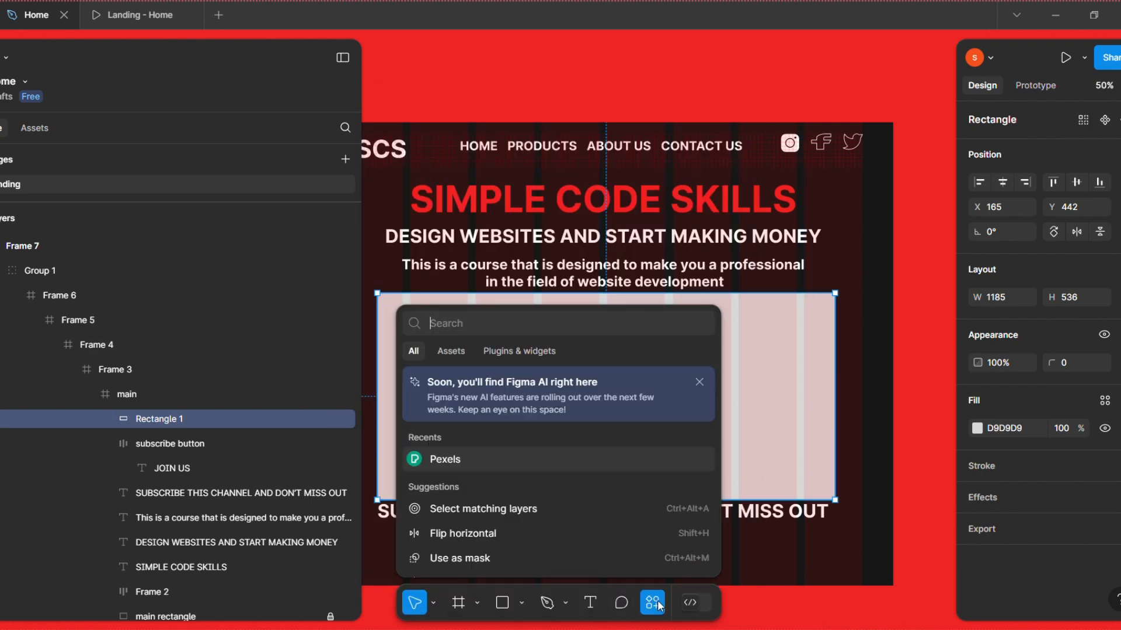
click(521, 352)
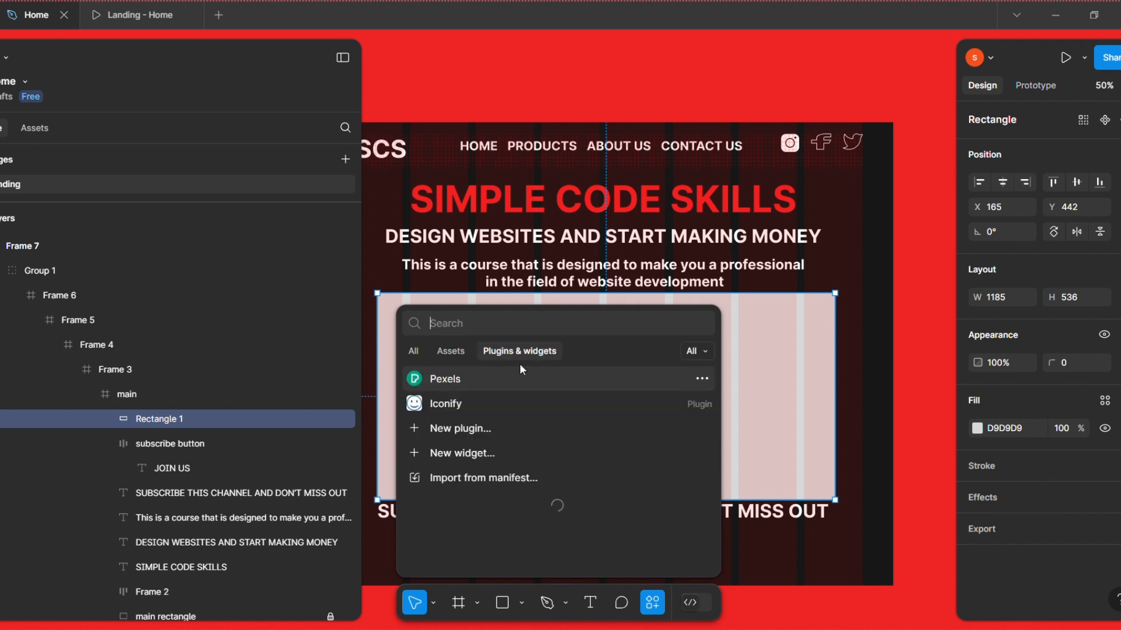
click(481, 379)
click(474, 190)
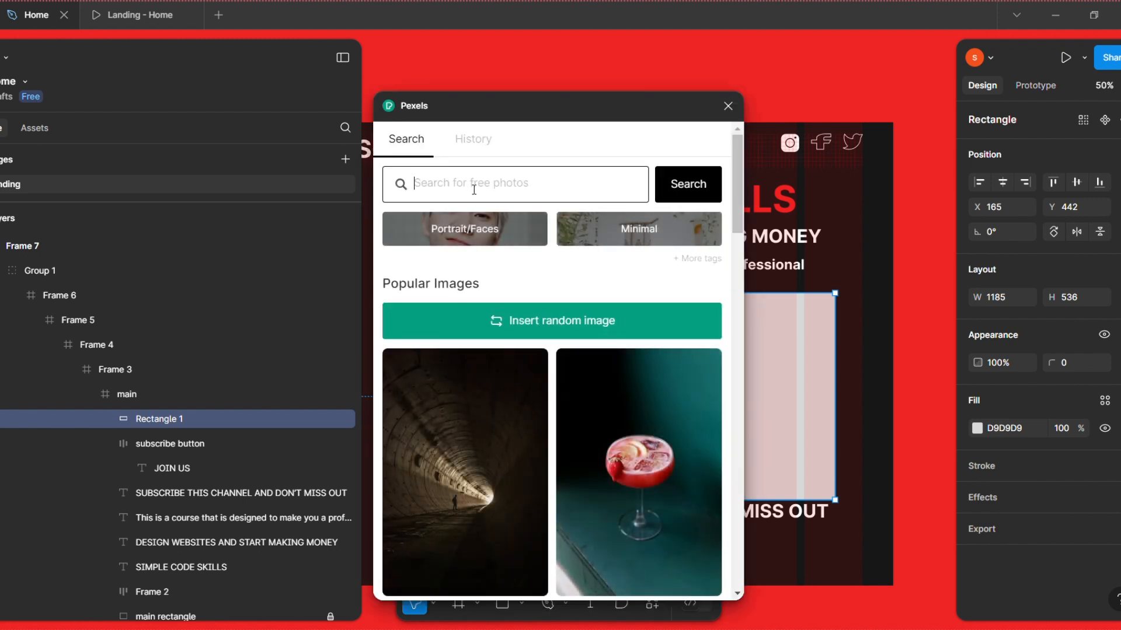
text(laptop)
key(Return)
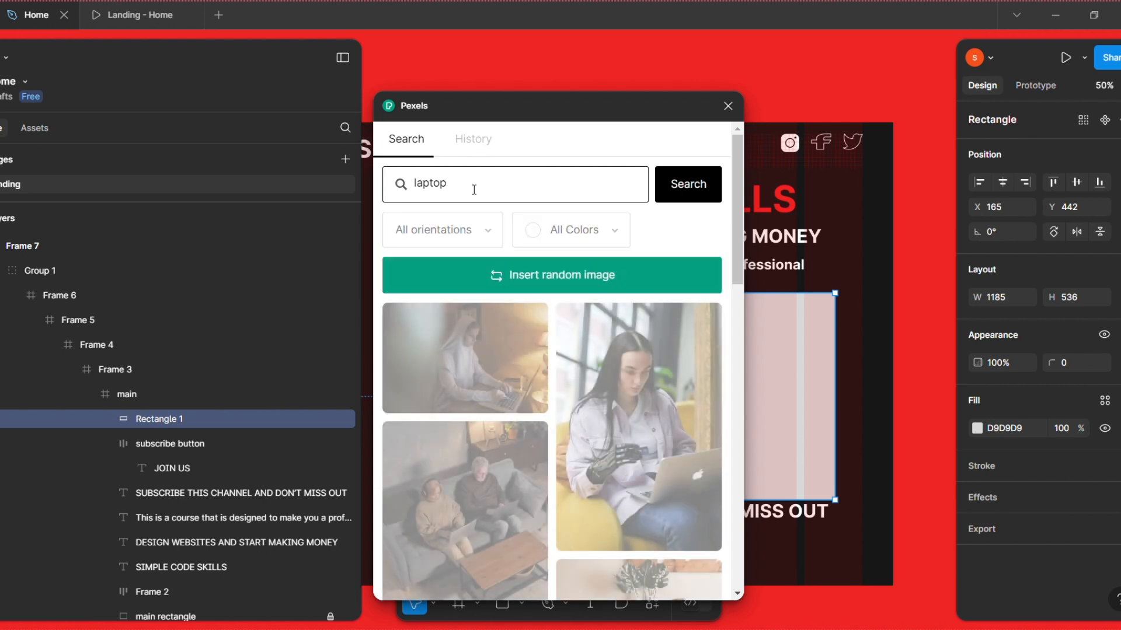
Fill the rectangle with the photo of a half-open, red-lit laptop on a black background and close the plugin
scroll(612, 502, down, 5)
scroll(612, 502, down, 5)
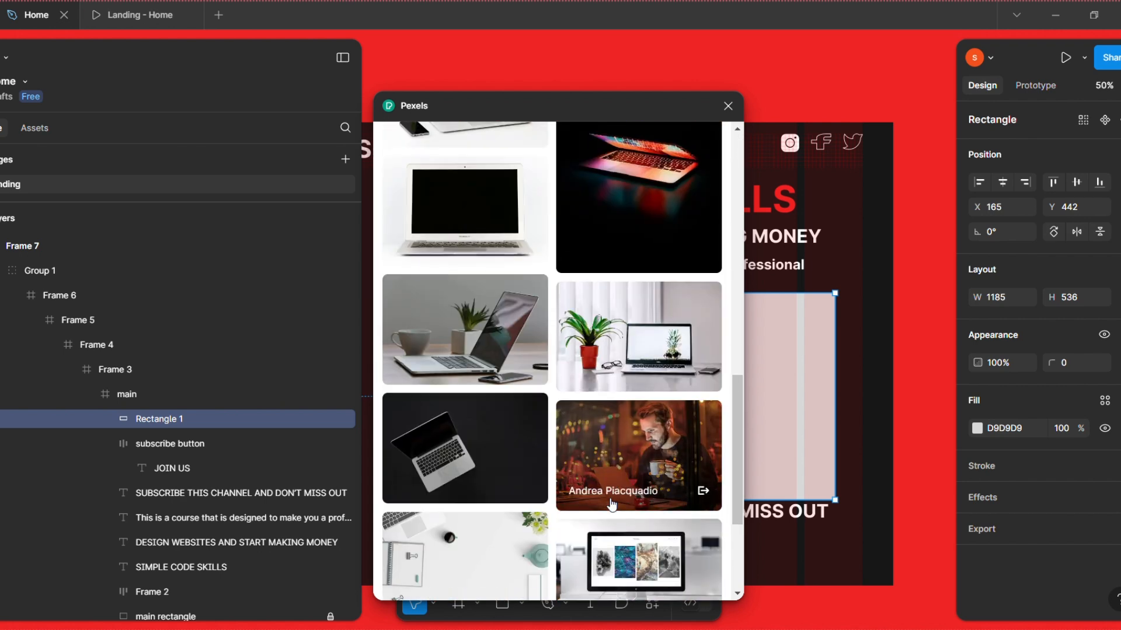
click(651, 223)
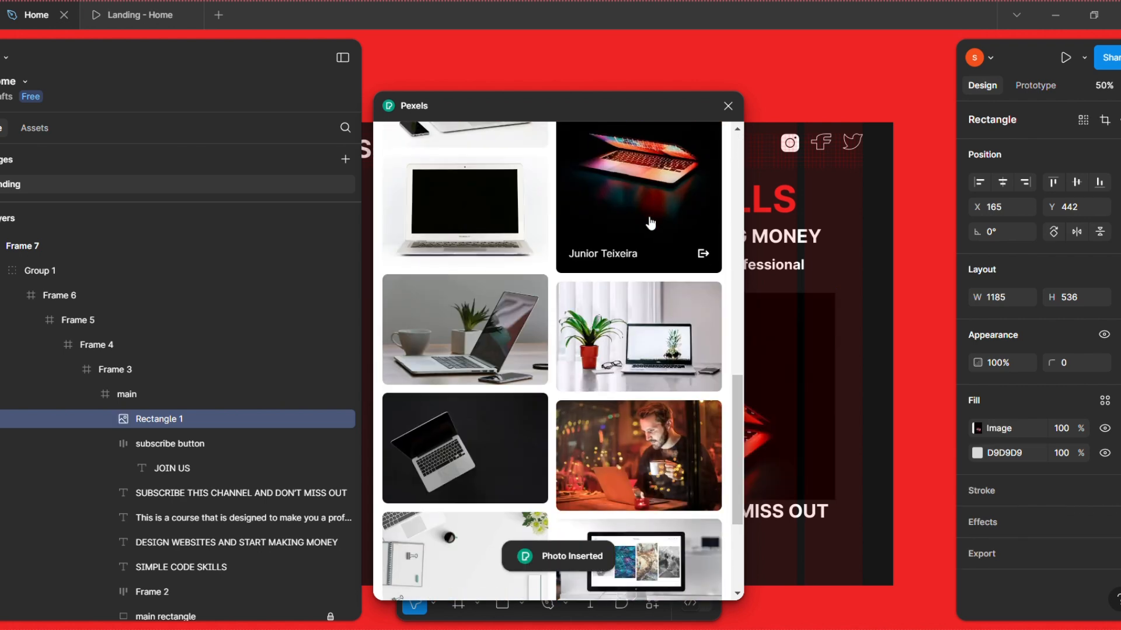
click(728, 105)
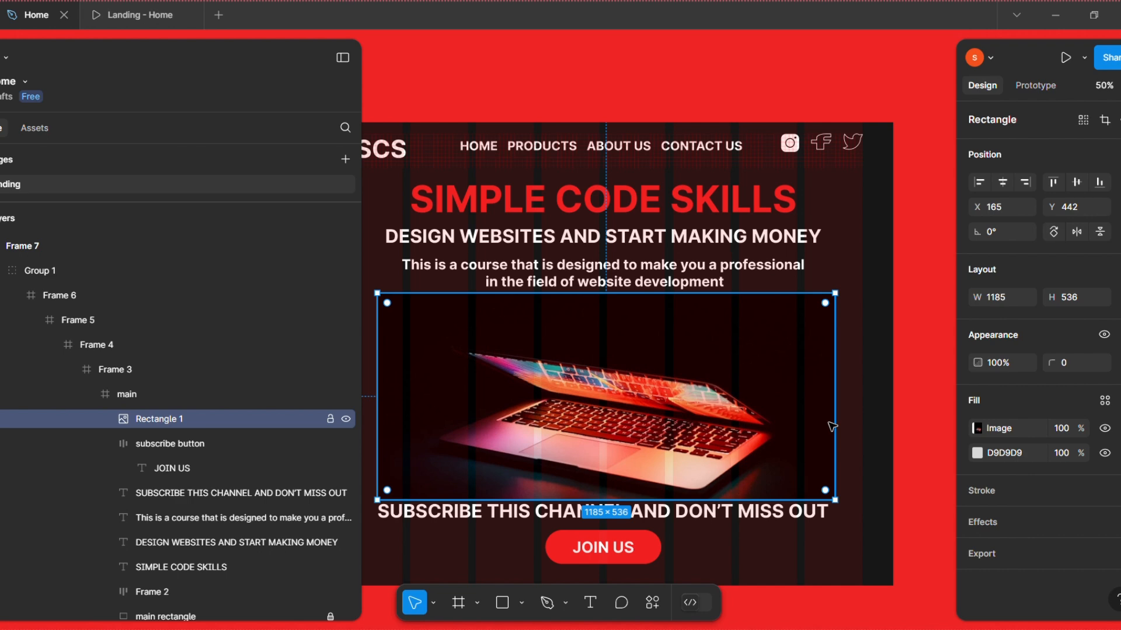
click(809, 540)
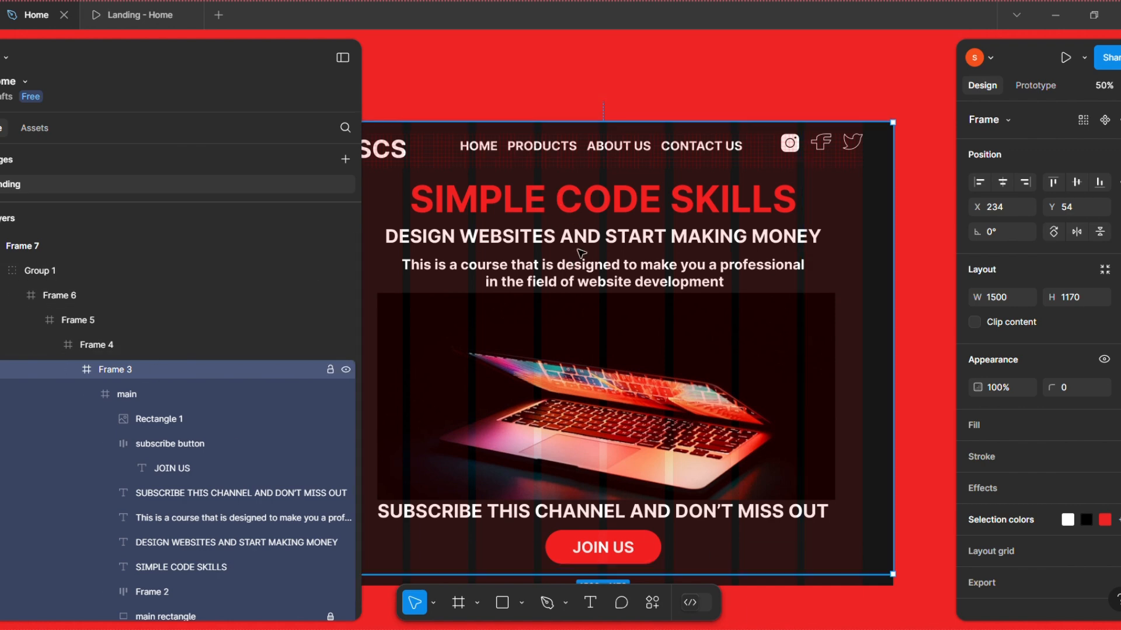
Combine the SUBSCRIBE THIS CHANNEL text and the JOIN US button frame into one auto layout frame
click(206, 492)
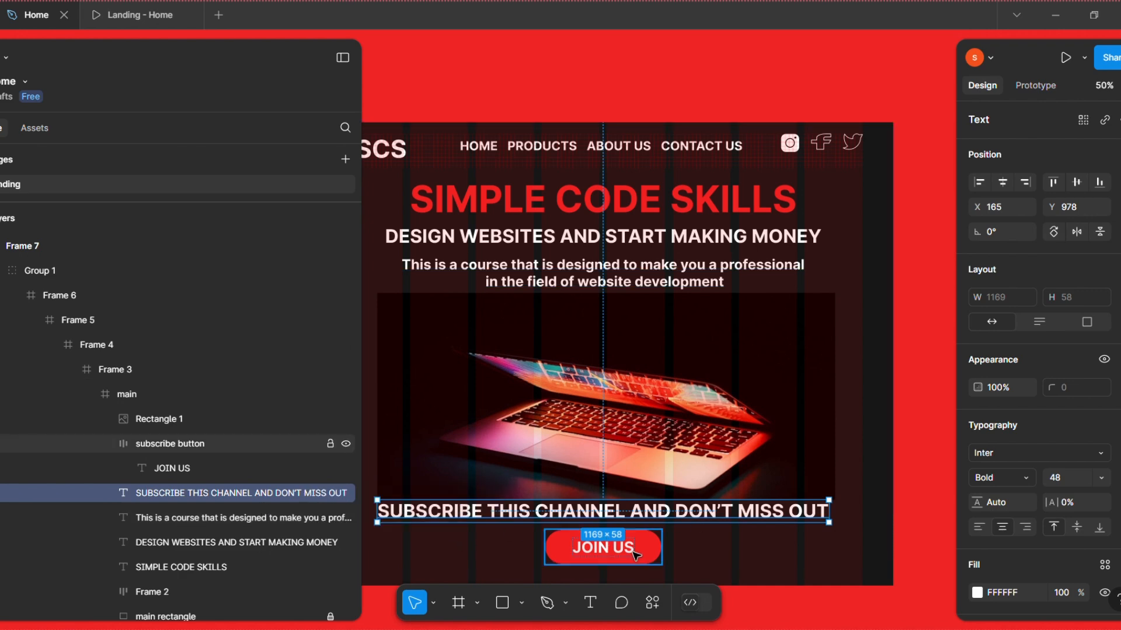
click(654, 533)
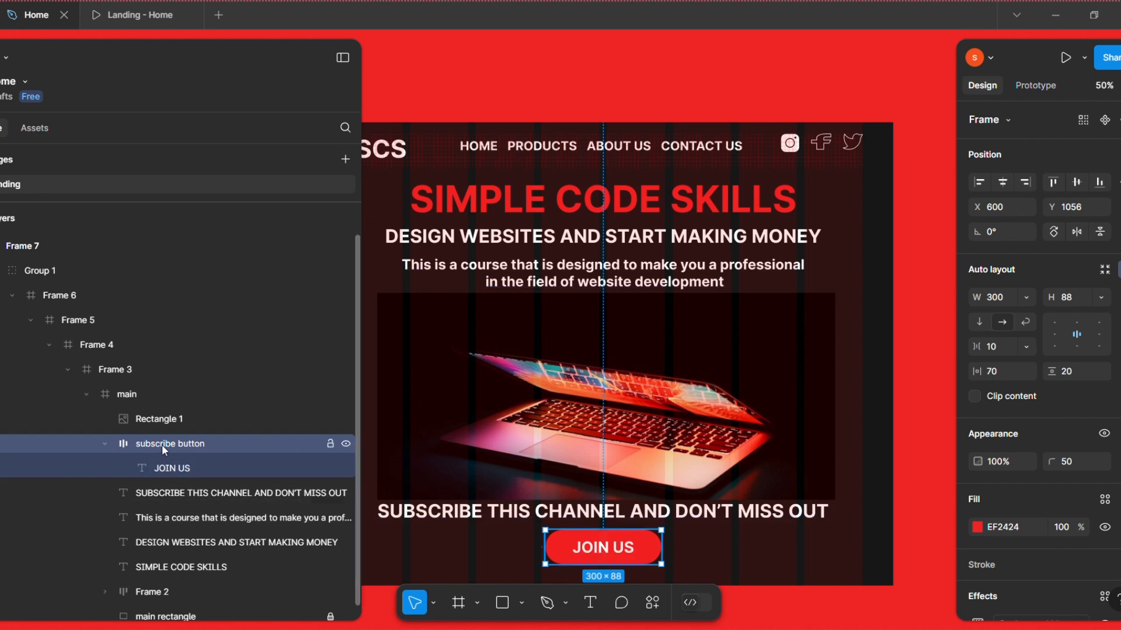
shift+click(159, 493)
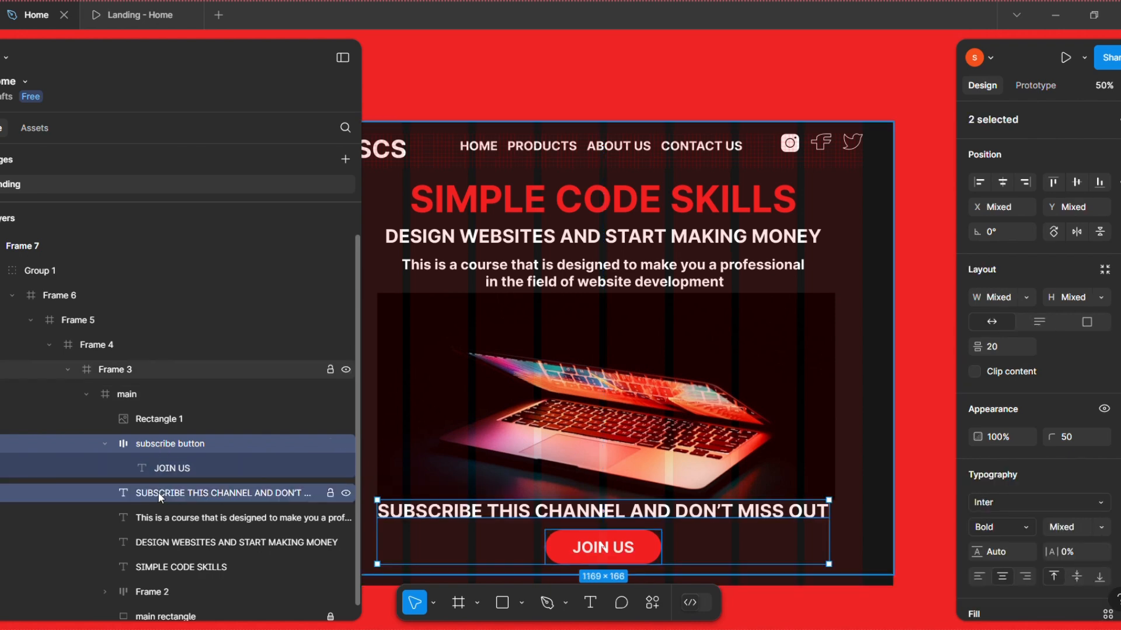
key(shift+a)
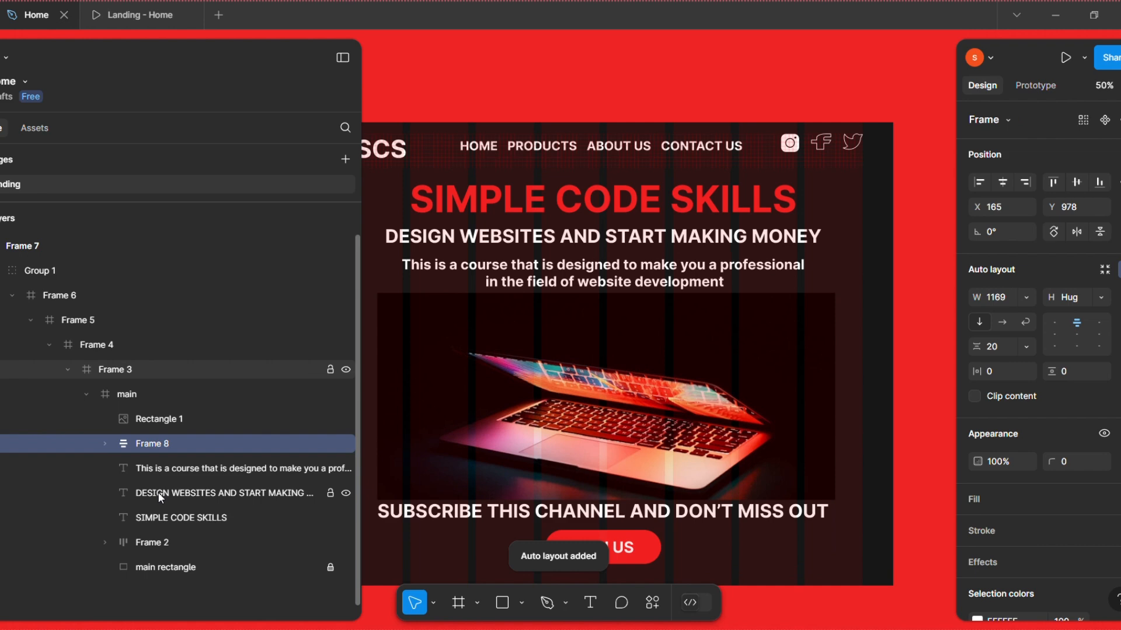
Rename the auto layout frame holding the subscribe text and button as "Subscribe message"
double_click(179, 443)
key(BackSpace)
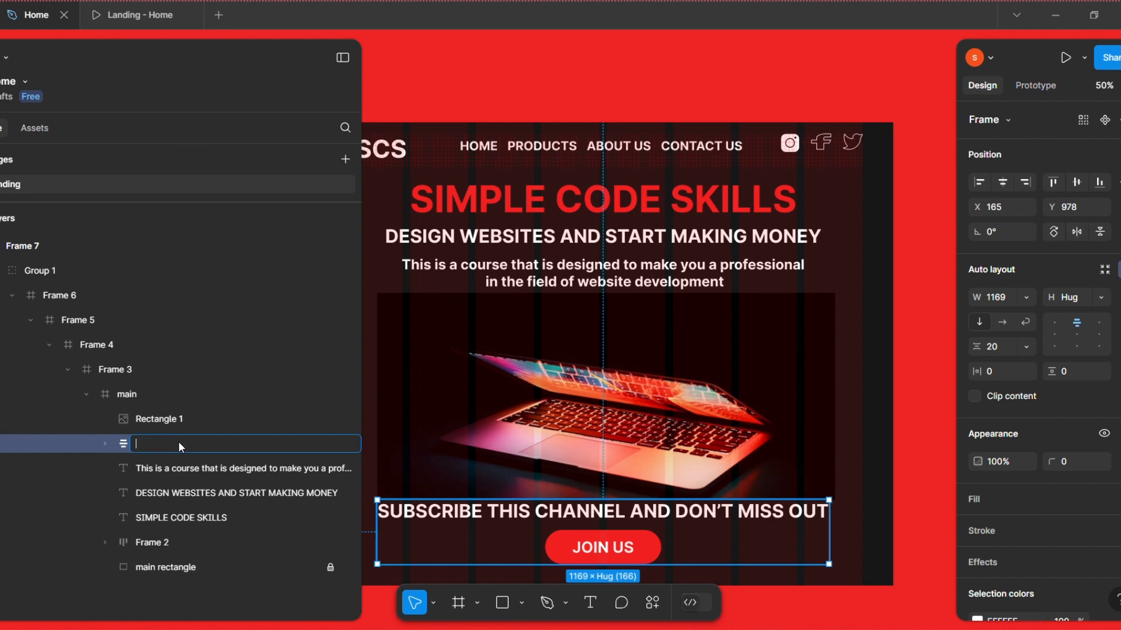
text(Subscribe mess)
text(age)
key(Return)
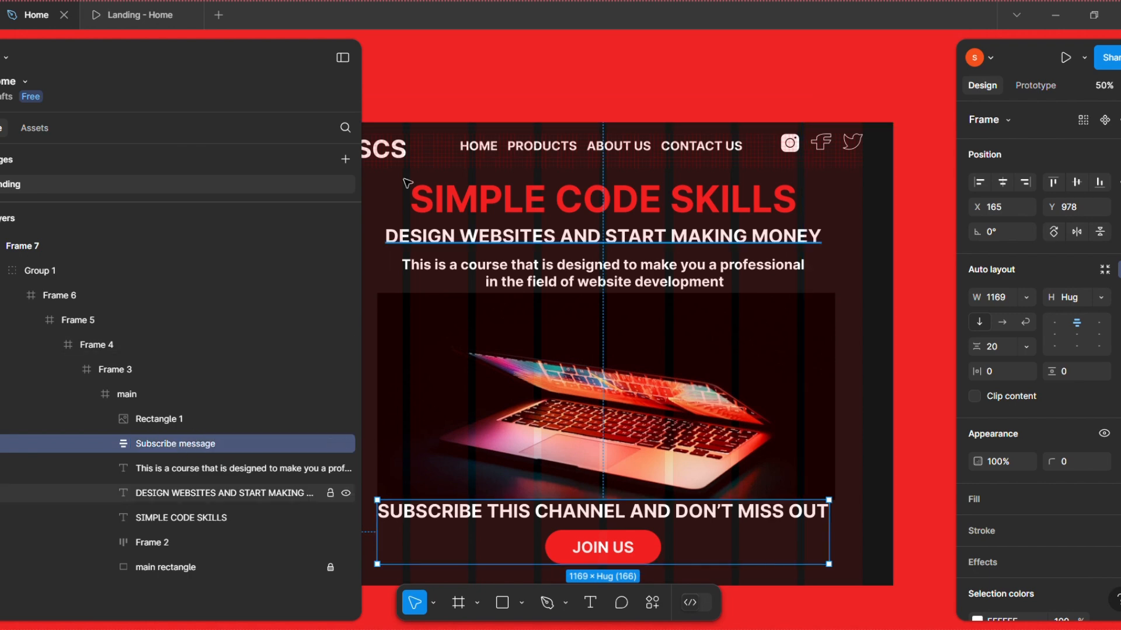
Combine the SIMPLE CODE SKILLS heading, the DESIGN WEBSITES subheading and the course description into one auto layout frame
click(516, 237)
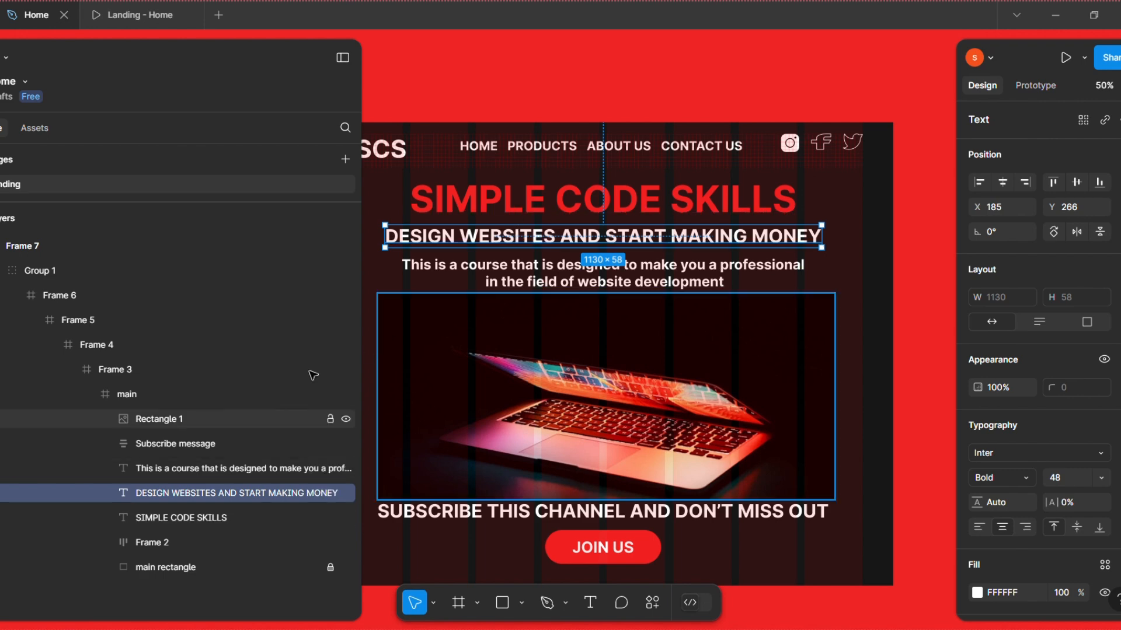
shift+click(203, 472)
shift+click(197, 518)
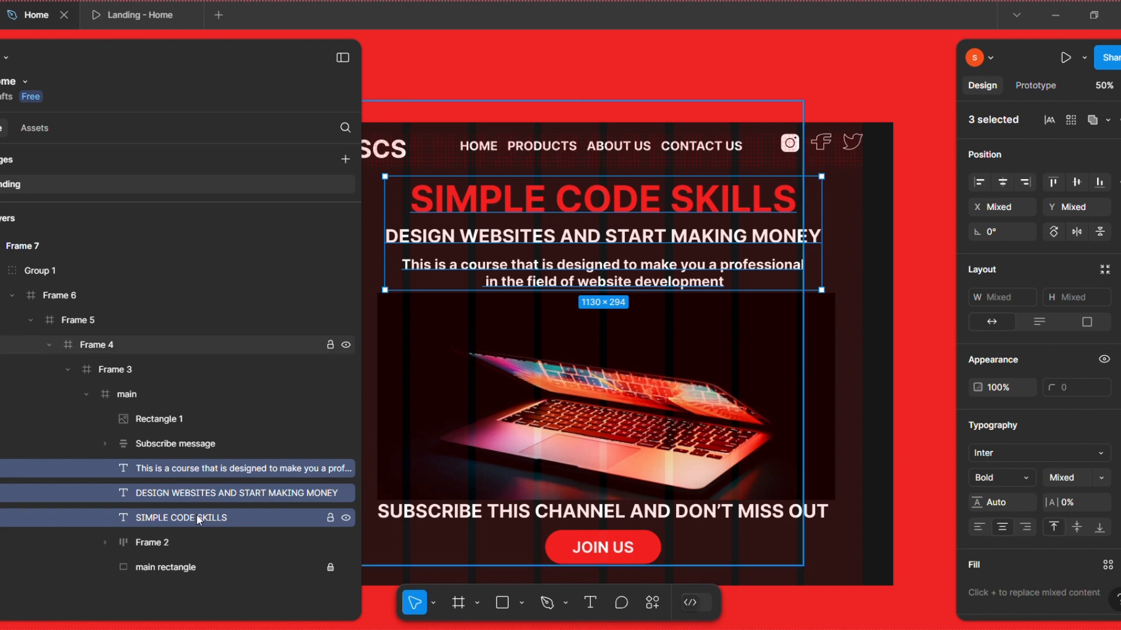
key(shift+a)
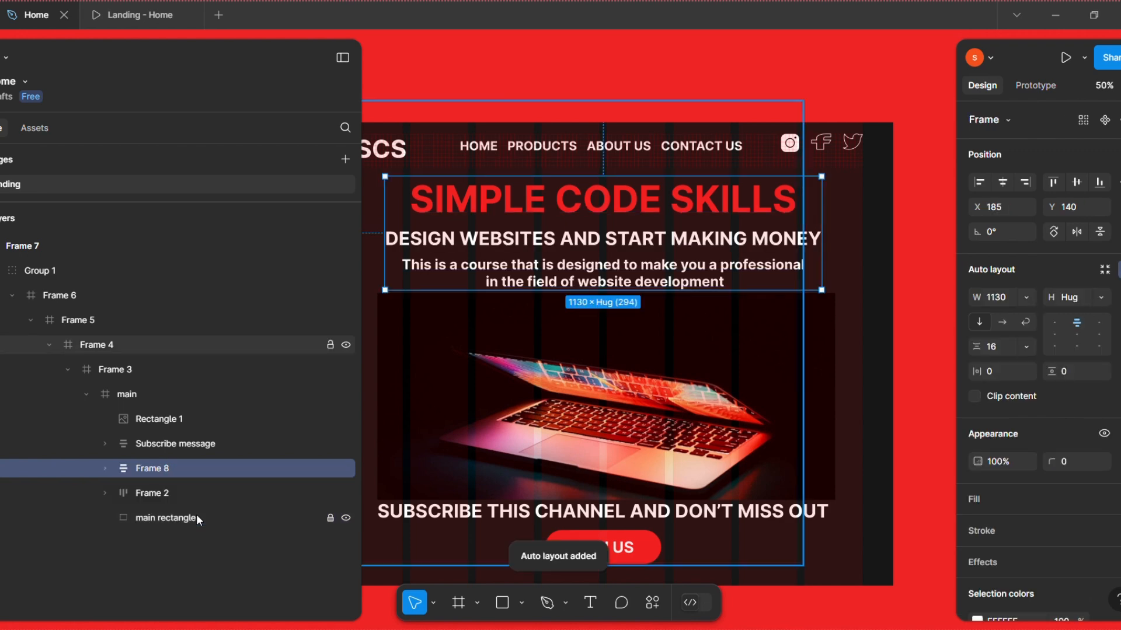
click(860, 388)
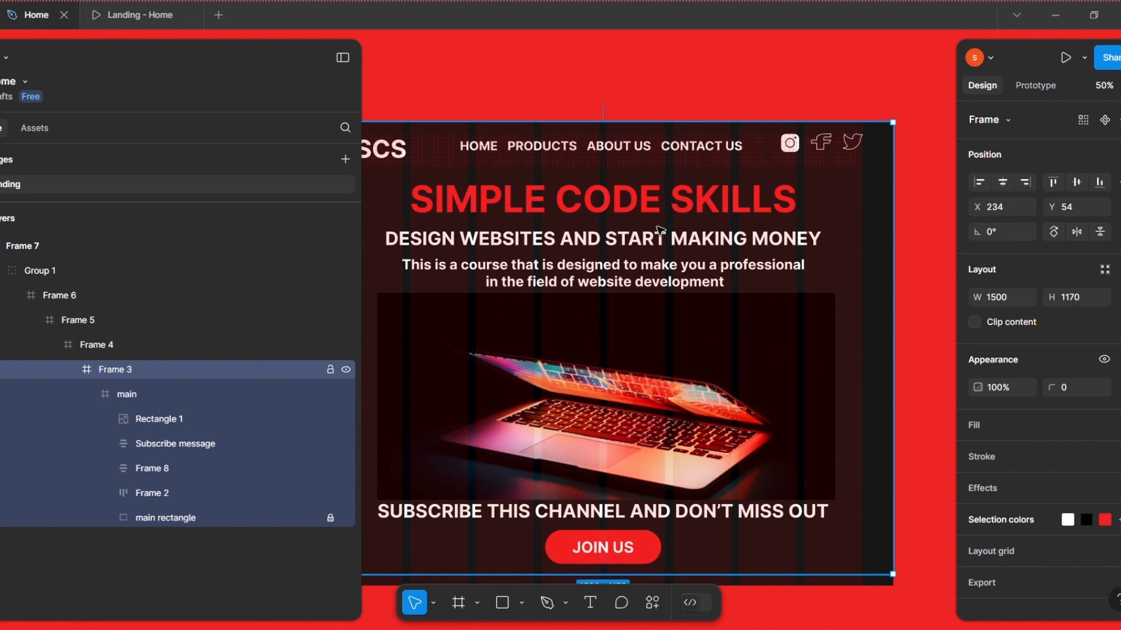
Minimize the interface's layers area and hide the layout grids so the whole landing page shows without overlays
click(344, 58)
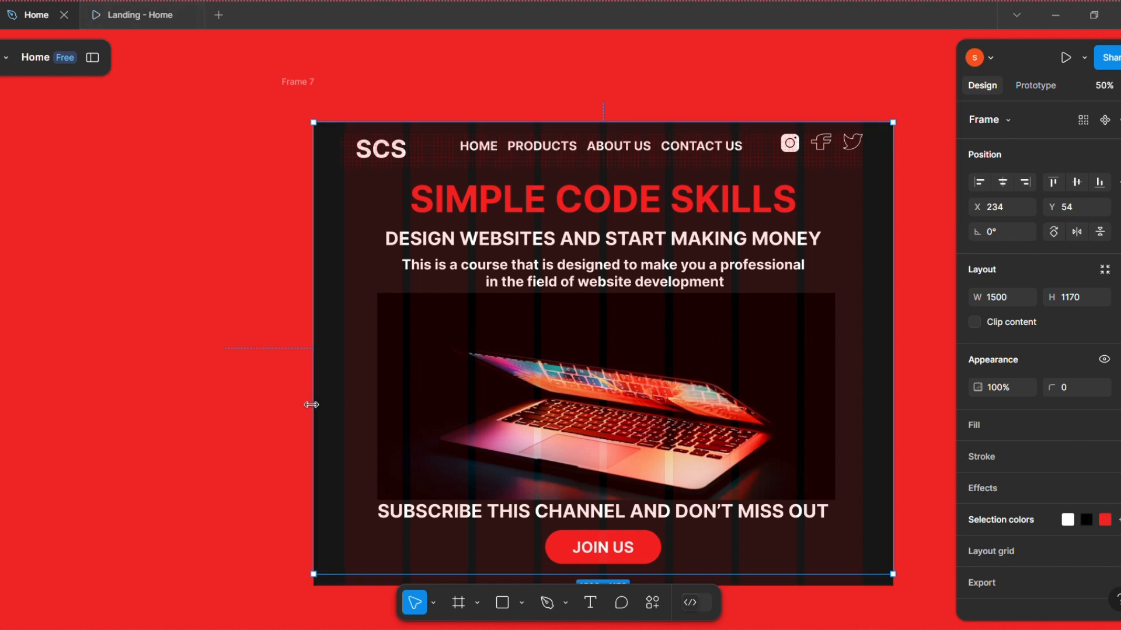
click(223, 390)
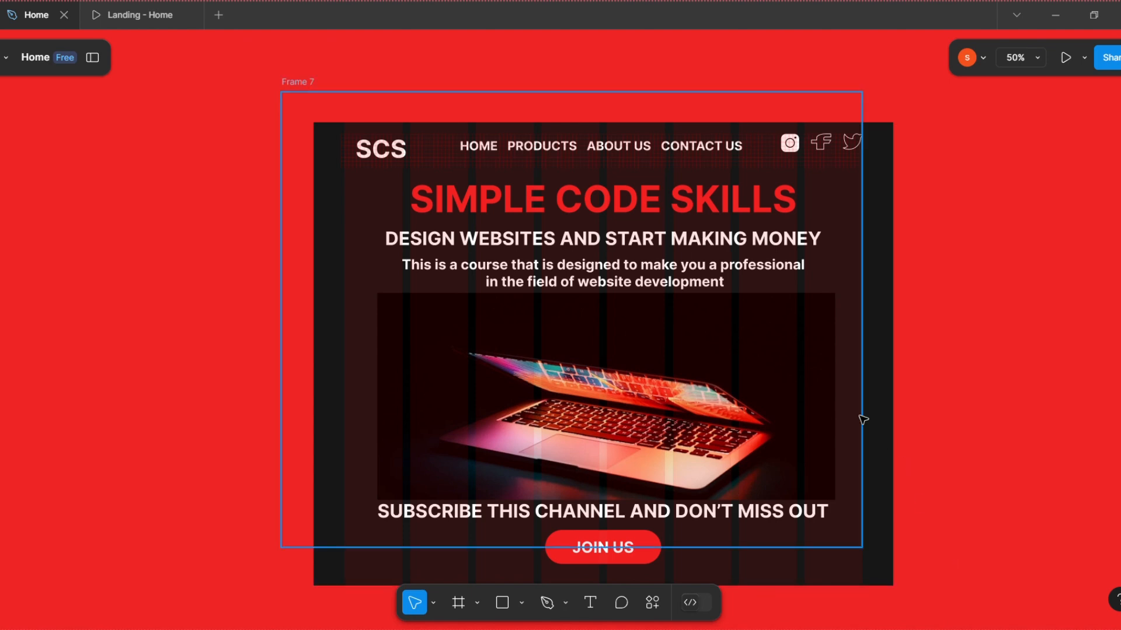
click(828, 292)
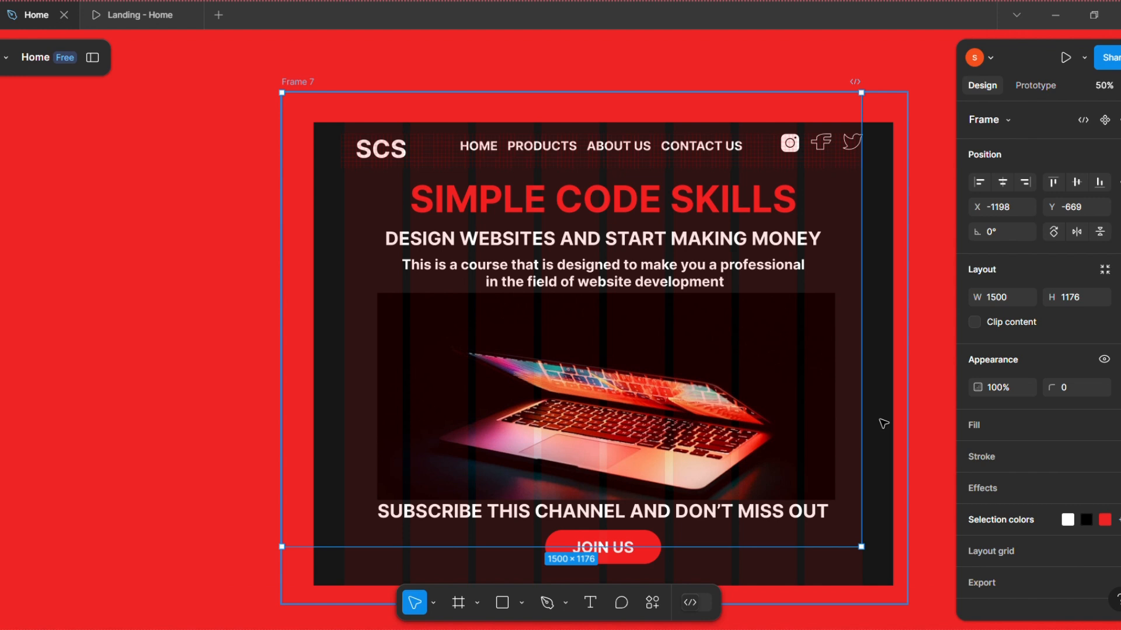
key(ctrl+shift+4)
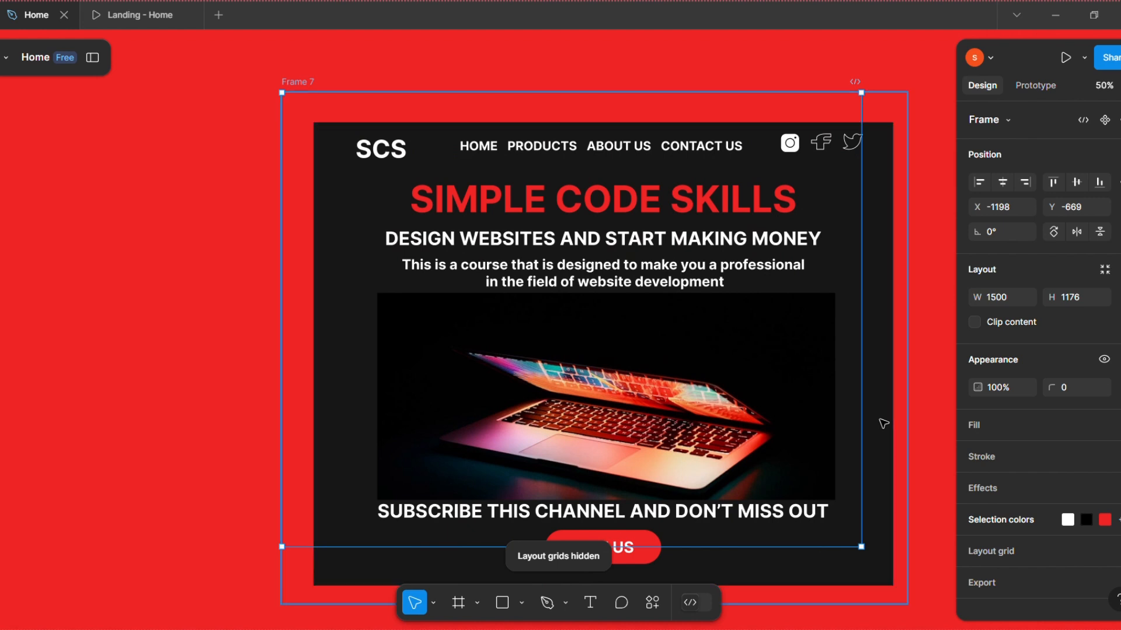
click(232, 418)
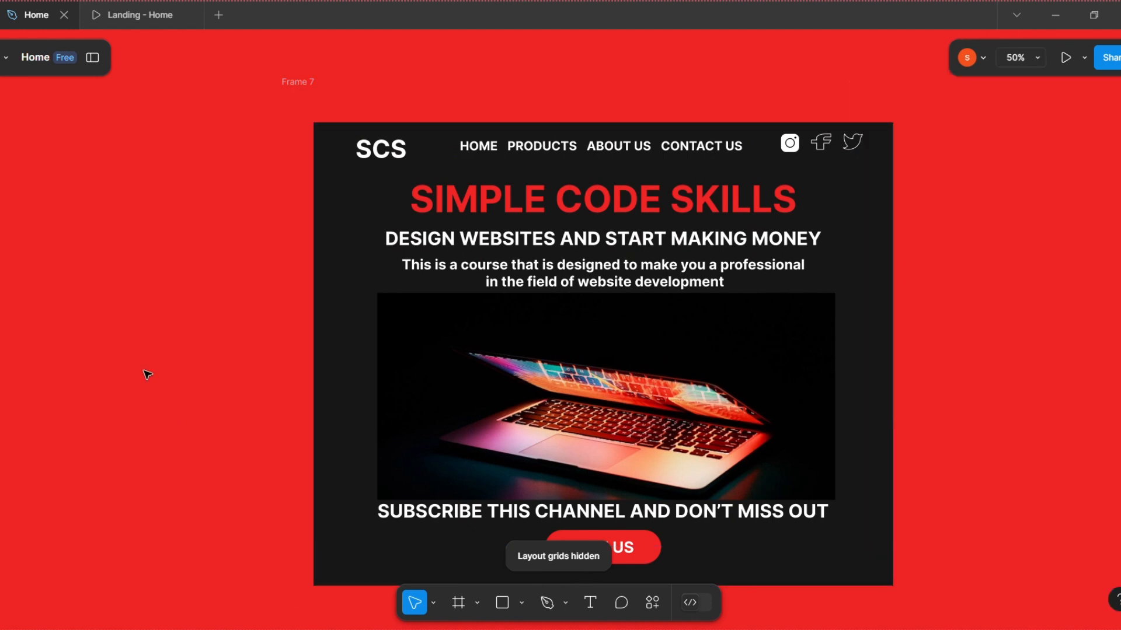
Present the Home landing page as a prototype and look through it from the header to the JOIN US button
click(1063, 58)
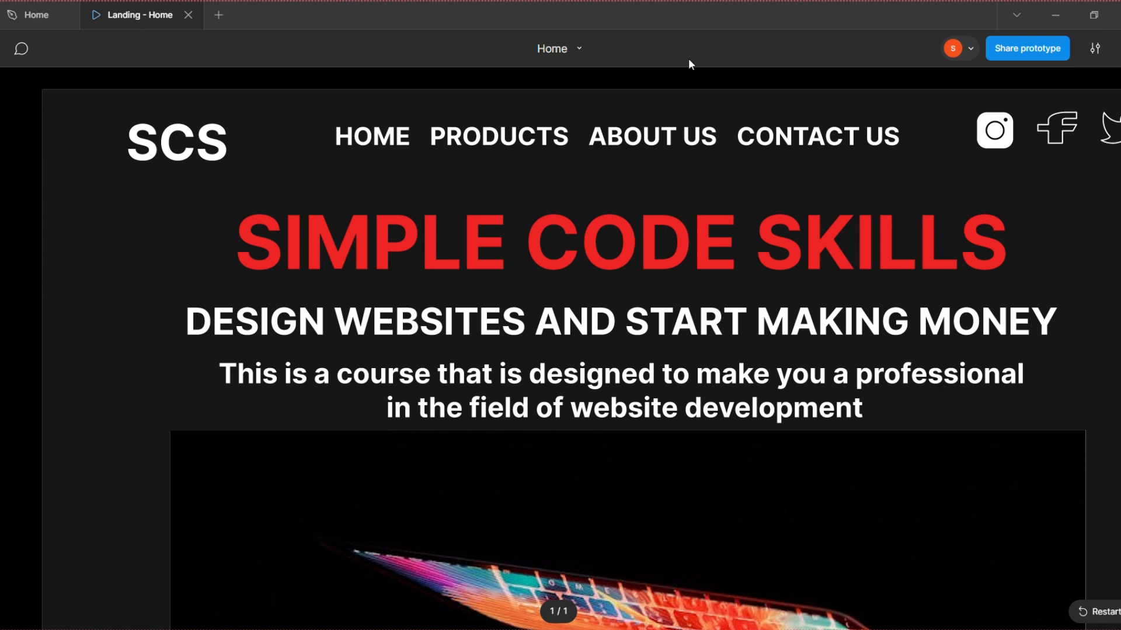
scroll(747, 349, down, 5)
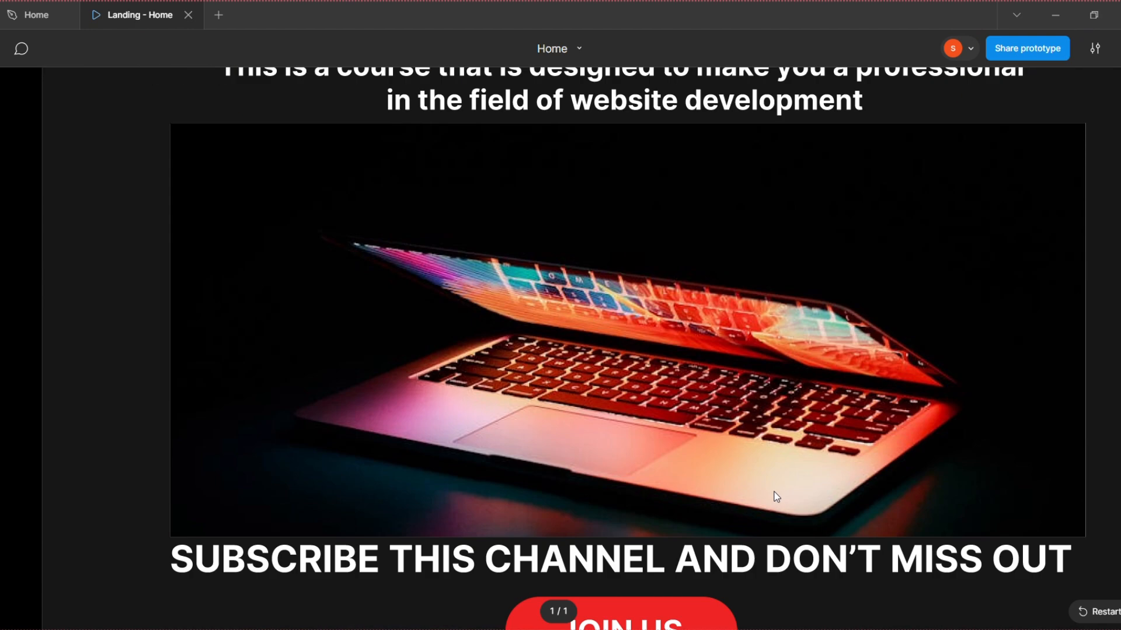
scroll(777, 497, up, 5)
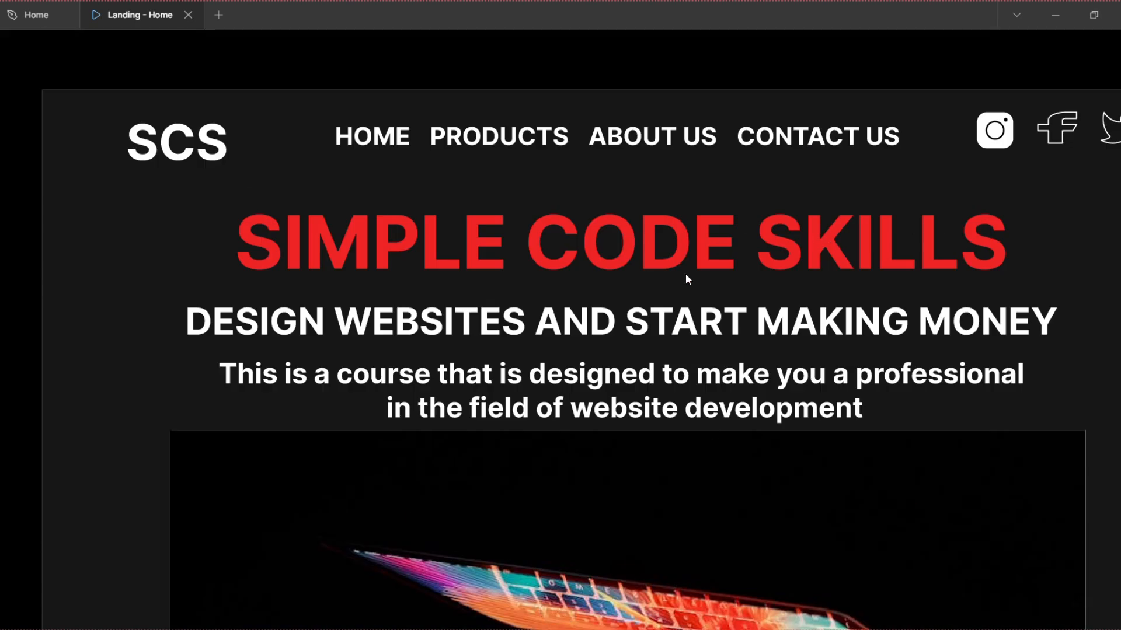
scroll(685, 273, down, 5)
scroll(685, 274, up, 5)
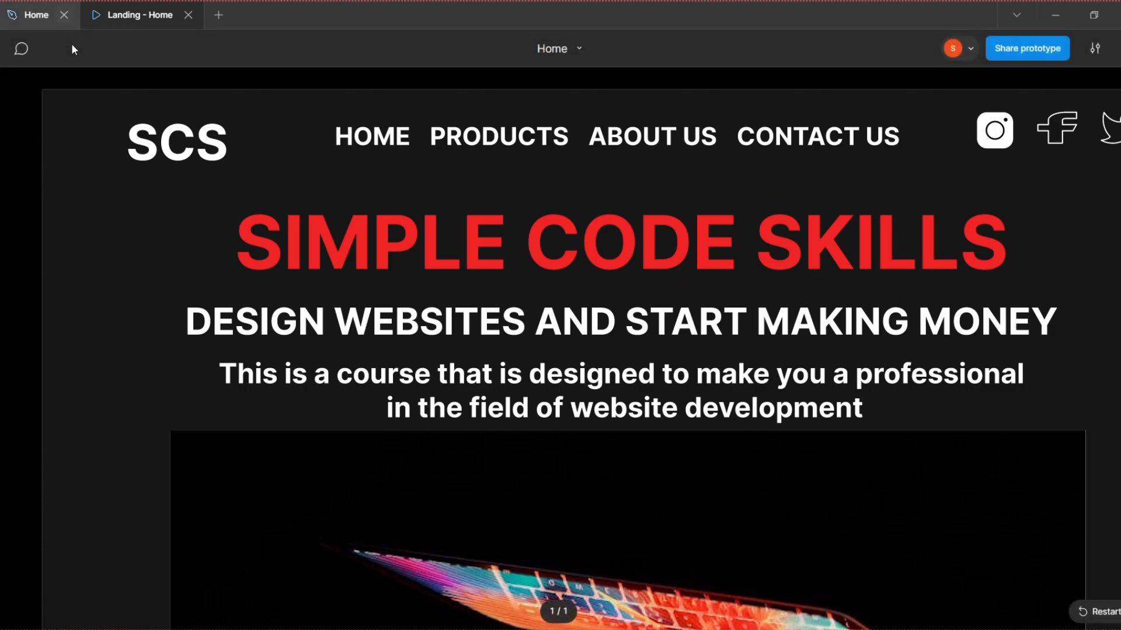